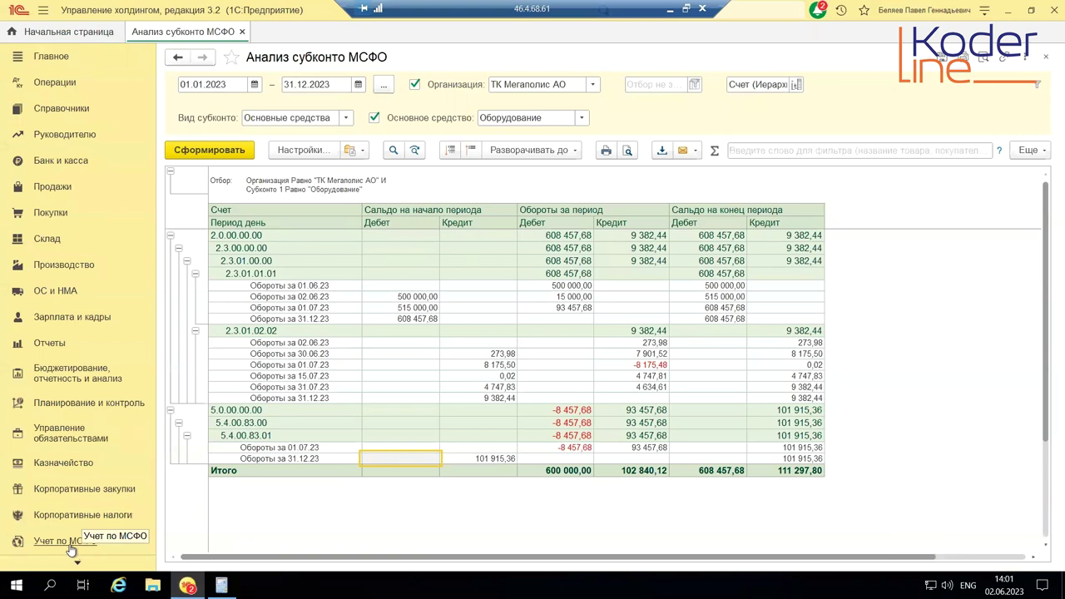
- From the IFRS accounting section's non-current asset documents (Документы по ВНА), create a new Поступление ВНА document
{"action": "left_click", "coordinate": [67, 541]}
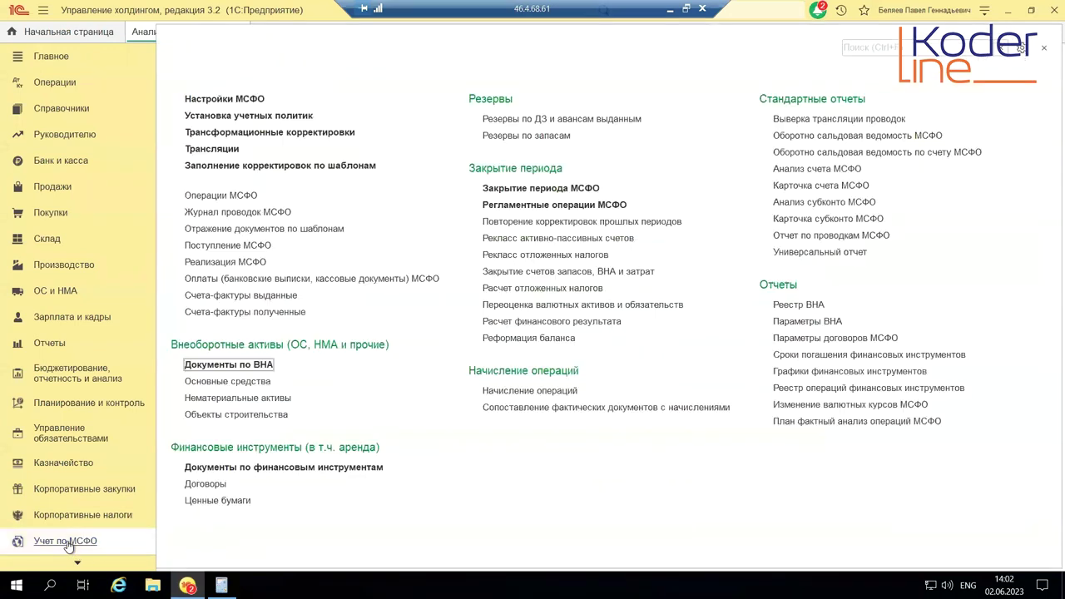
{"action": "left_click", "coordinate": [229, 365]}
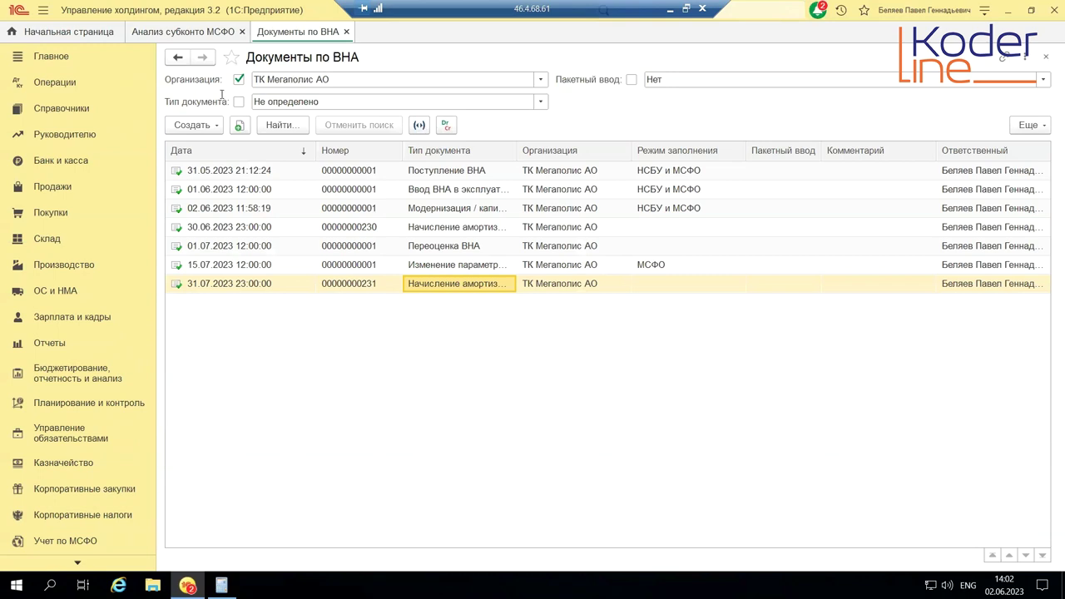
{"action": "left_click", "coordinate": [216, 130]}
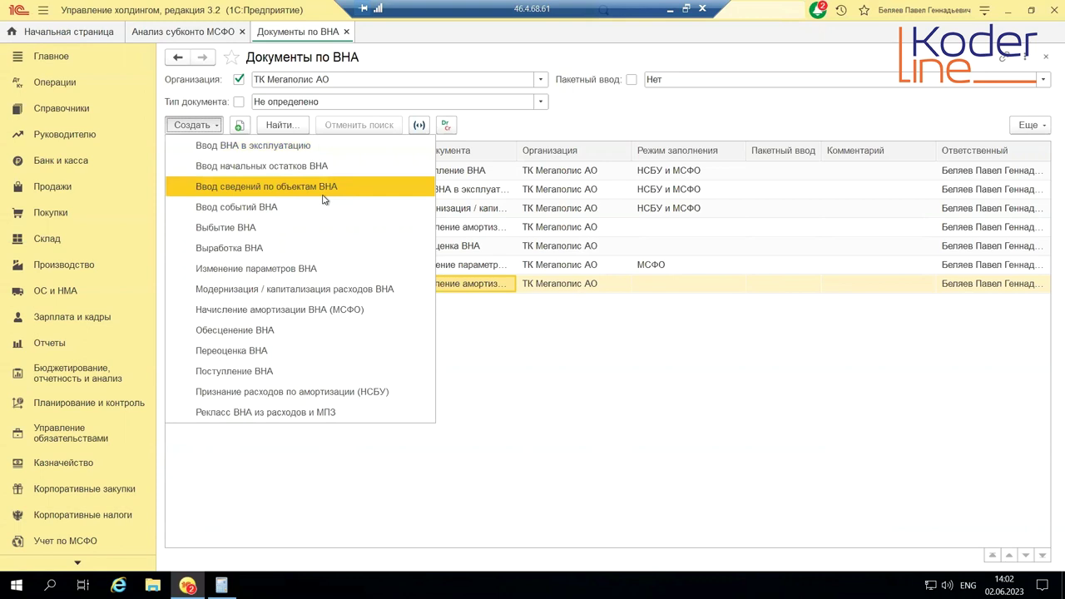
{"action": "left_click", "coordinate": [348, 372]}
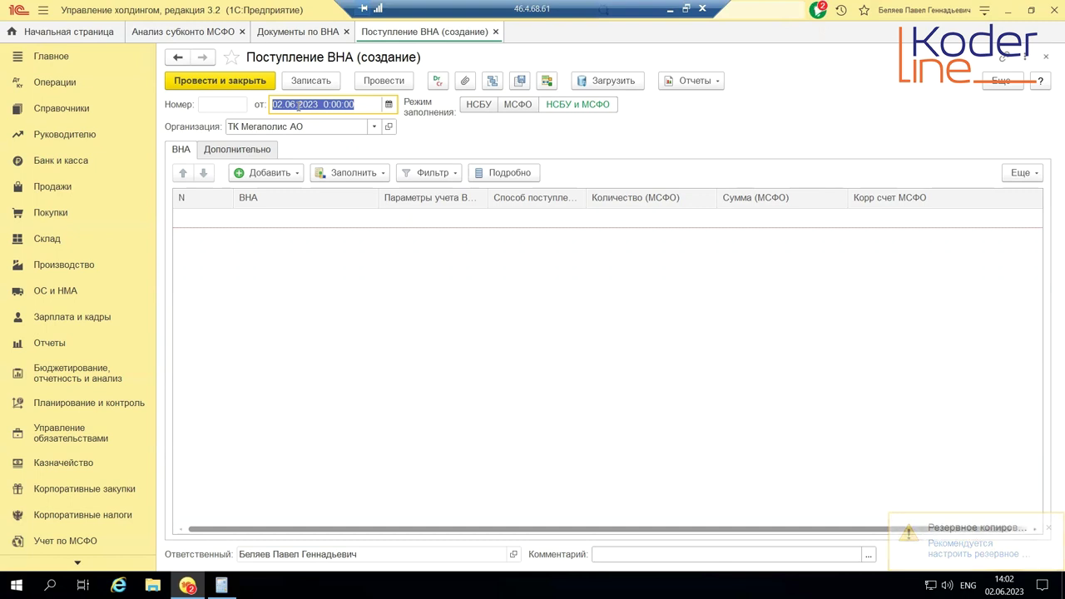
- Set the receipt document's fill mode to МСФО and its organization to ТК Мегаполис АО
{"action": "left_click", "coordinate": [519, 105]}
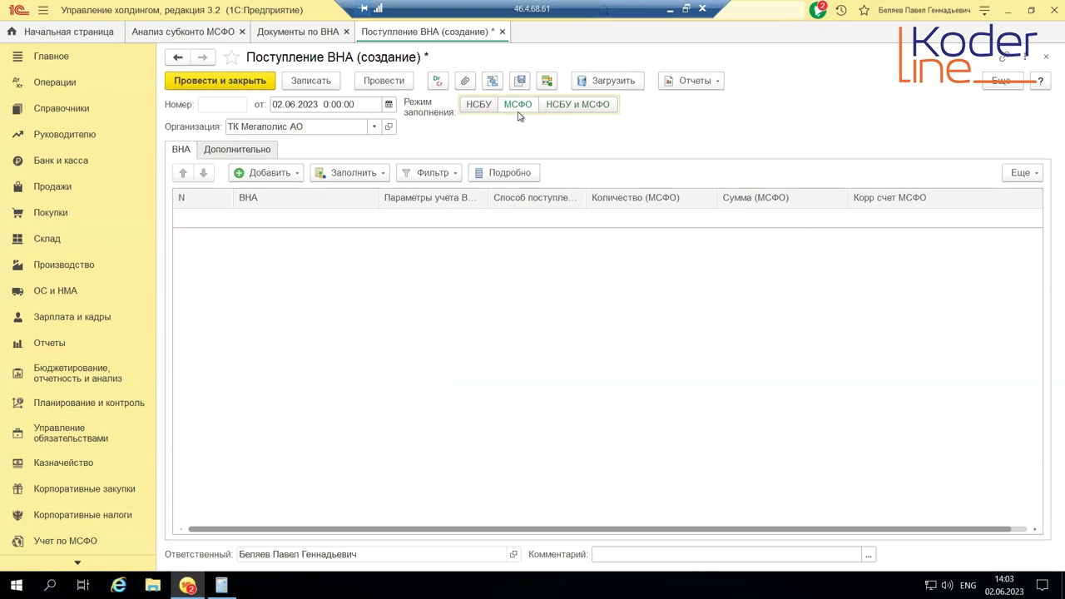
{"action": "left_click", "coordinate": [316, 127]}
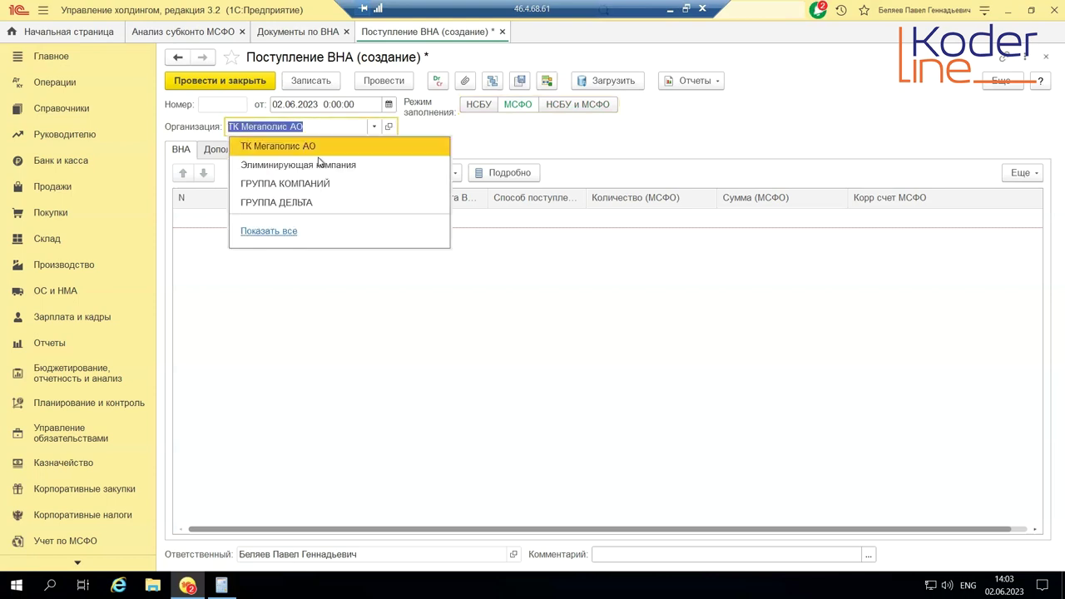
{"action": "left_click", "coordinate": [287, 147]}
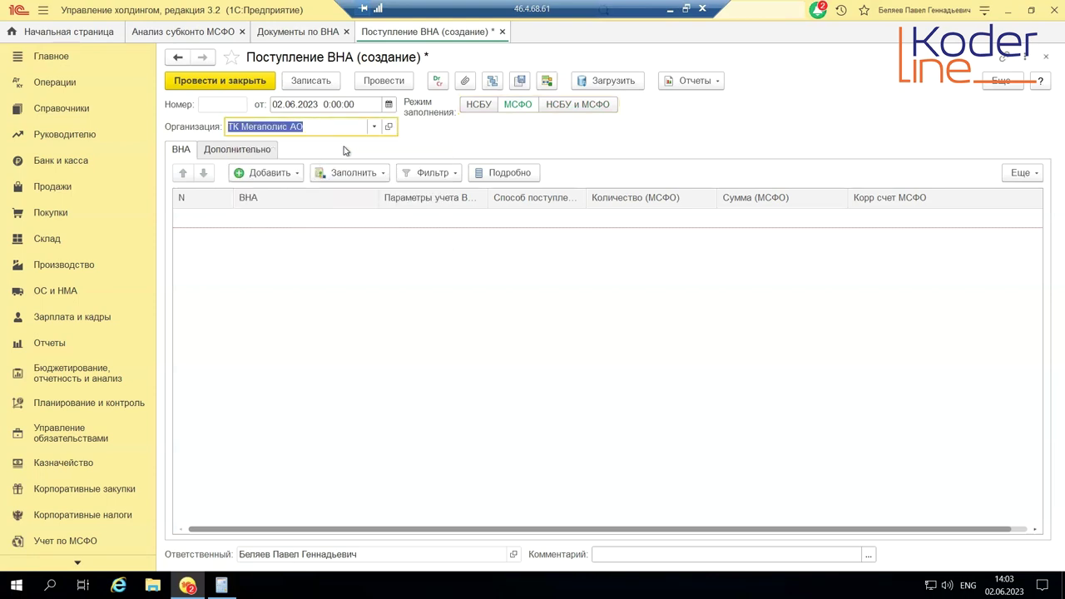
- Add an Основное средство row to the receipt and start a new fixed asset card from the full asset catalog
{"action": "left_click", "coordinate": [271, 179]}
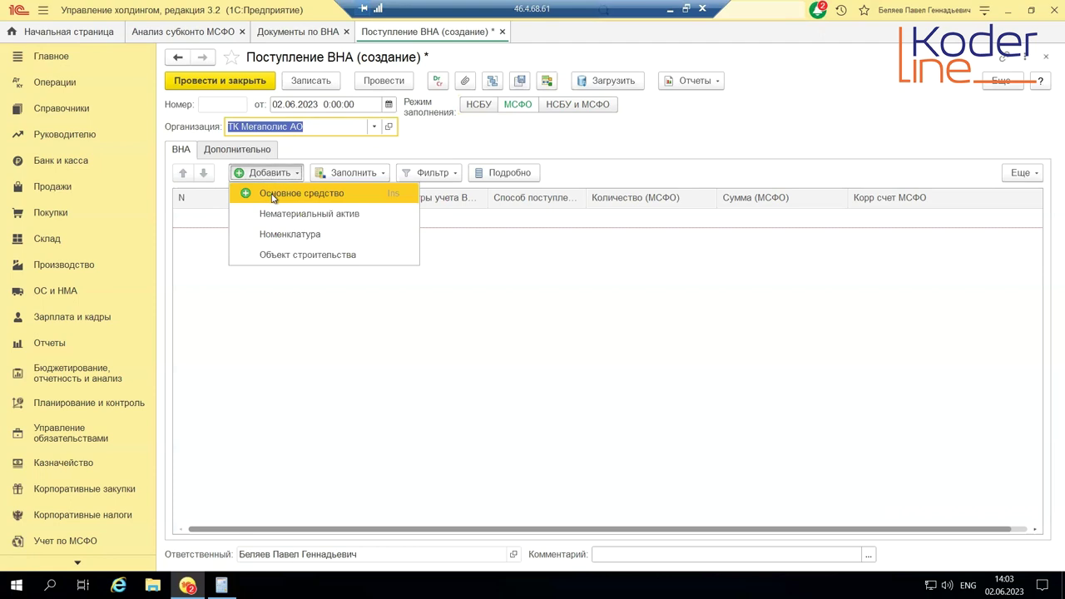
{"action": "left_click", "coordinate": [273, 196]}
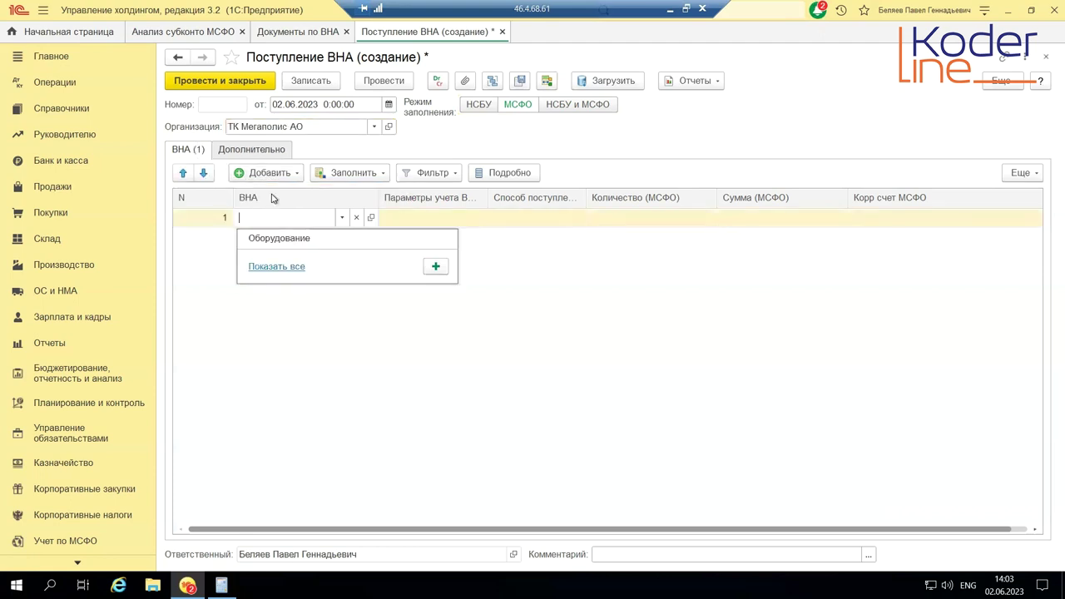
{"action": "left_click", "coordinate": [291, 268]}
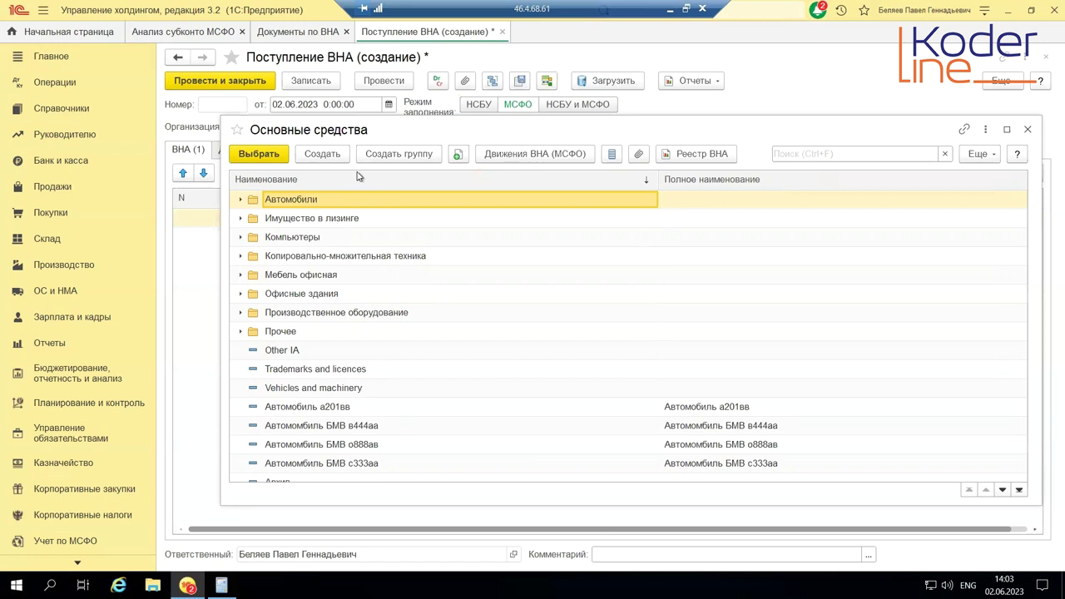
{"action": "left_click", "coordinate": [333, 153]}
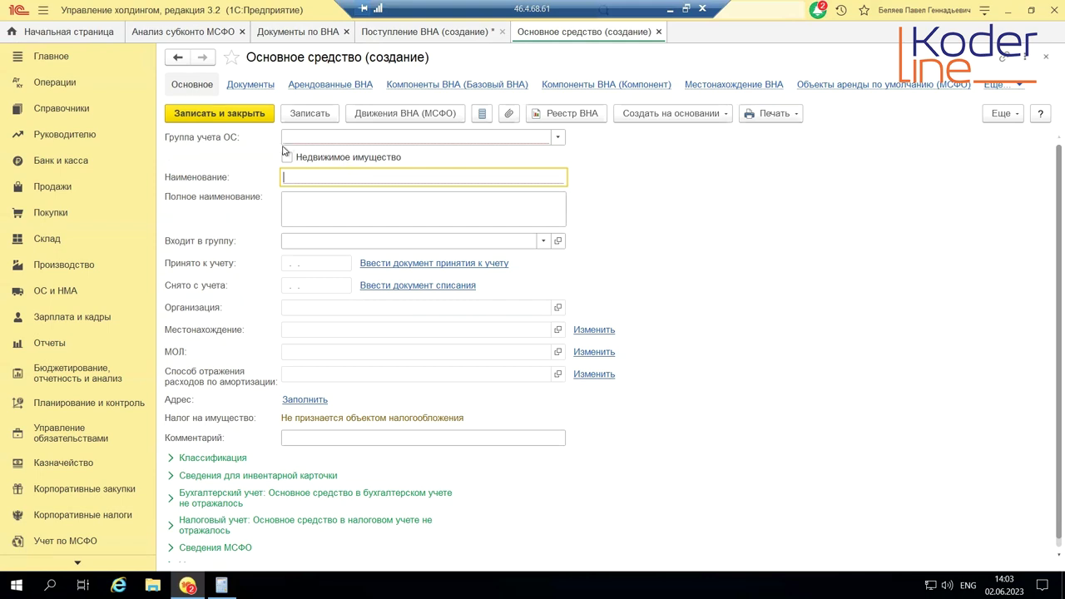
- Set the asset's accounting group to Машины и оборудование (кроме офисного) and name the asset Автомобиль 1
{"action": "left_click", "coordinate": [558, 140]}
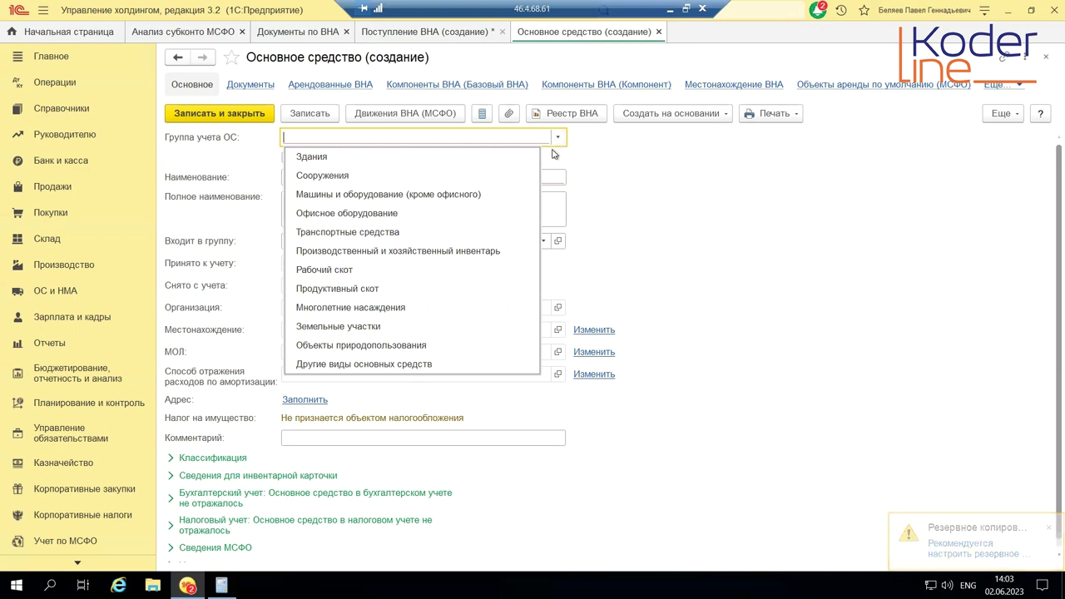
{"action": "left_click", "coordinate": [352, 194]}
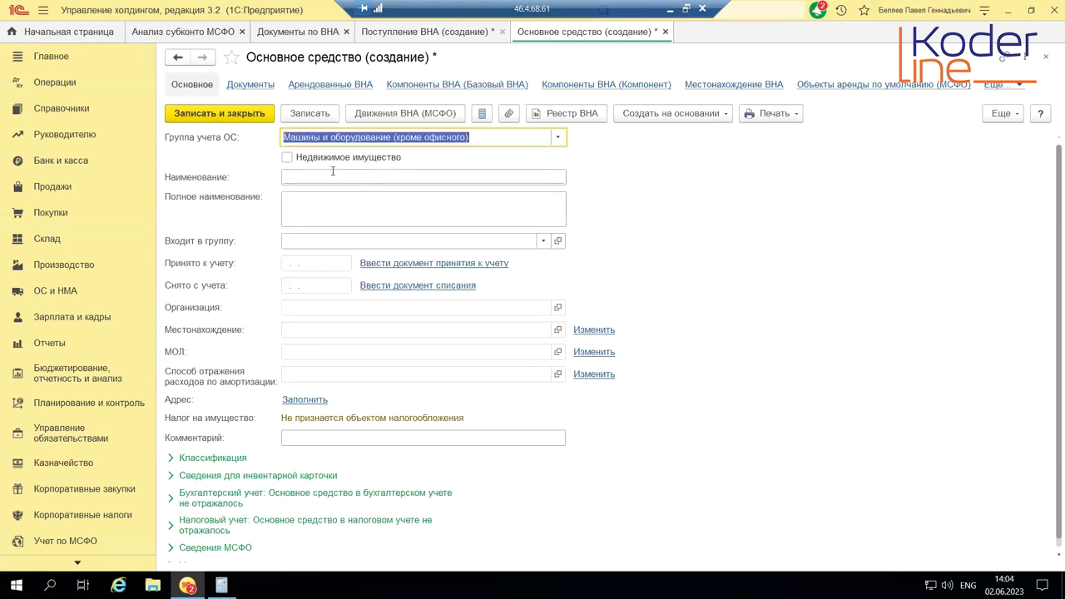
{"action": "left_click", "coordinate": [333, 175]}
{"action": "type", "text": "Fdnj,bkm"}
{"action": "key", "text": "alt+shift"}
{"action": "key", "text": "BackSpace"}
{"action": "key", "text": "BackSpace"}
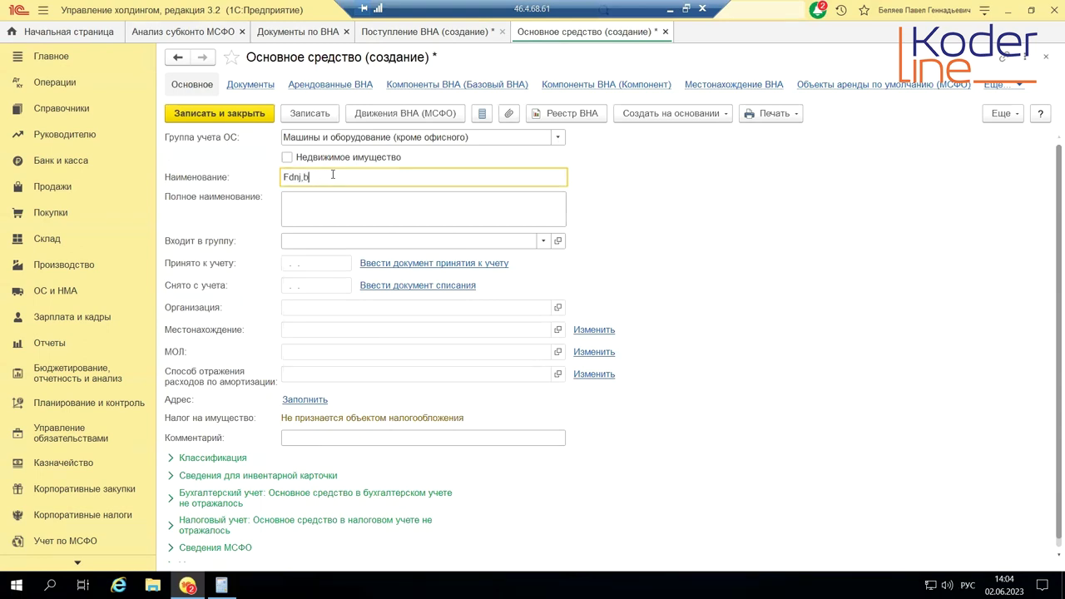
{"action": "key", "text": "BackSpace"}
{"action": "key", "text": "BackSpace"}
{"action": "key", "text": "BackSpace"}
{"action": "key", "text": "BackSpace"}
{"action": "key", "text": "BackSpace"}
{"action": "key", "text": "BackSpace"}
{"action": "type", "text": "Автомобиль 1"}
- Expand the asset's Сведения МСФО section and set its accounting option to Параллельный учет
{"action": "scroll", "coordinate": [357, 345], "scroll_direction": "down", "scroll_amount": 1}
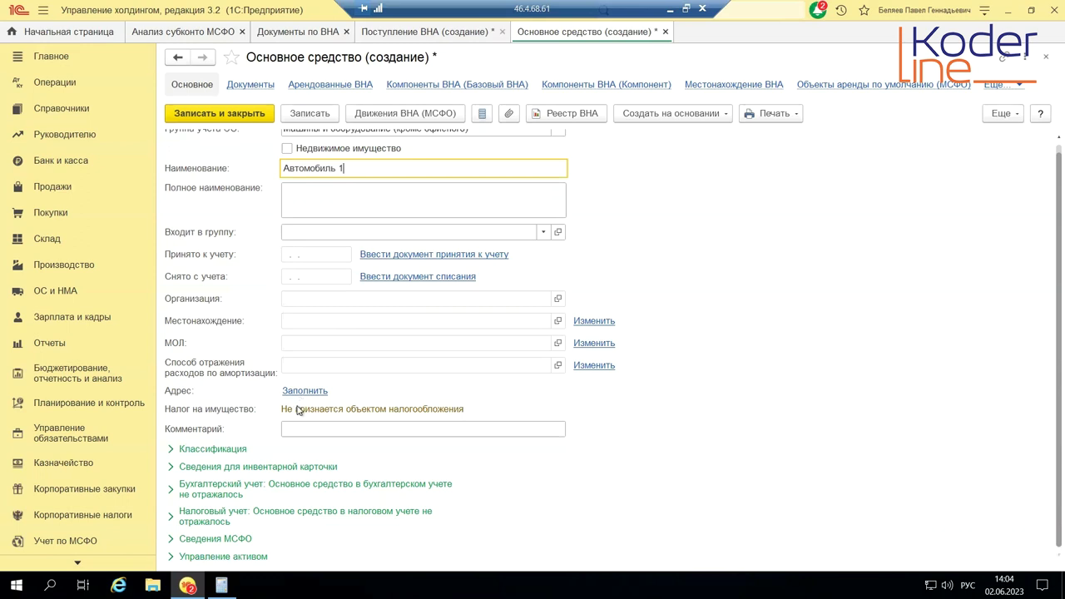
{"action": "left_click", "coordinate": [187, 542]}
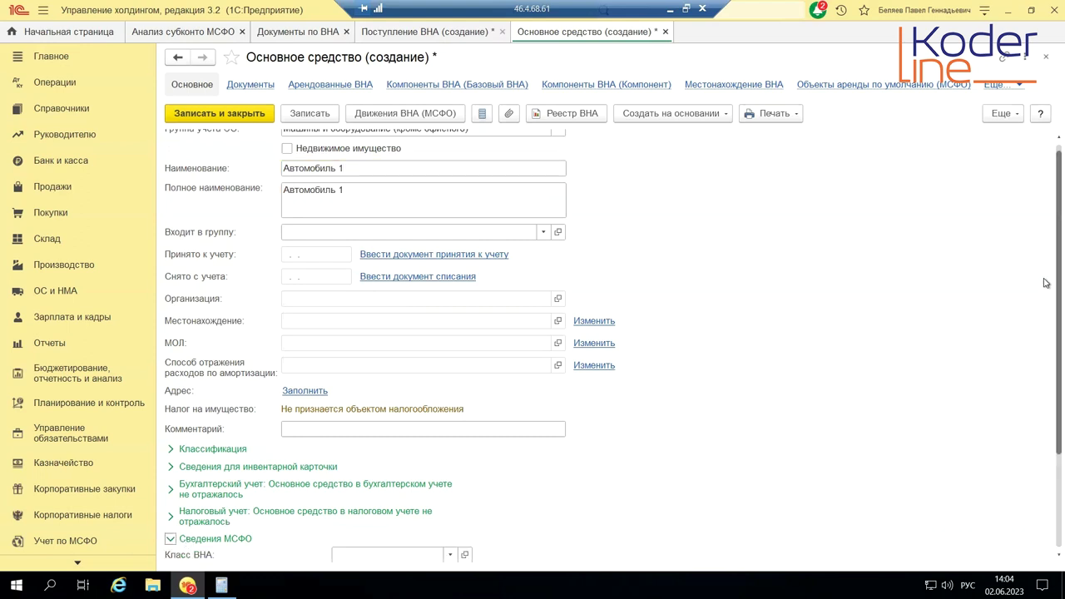
{"action": "scroll", "coordinate": [1045, 282], "scroll_direction": "down", "scroll_amount": 3}
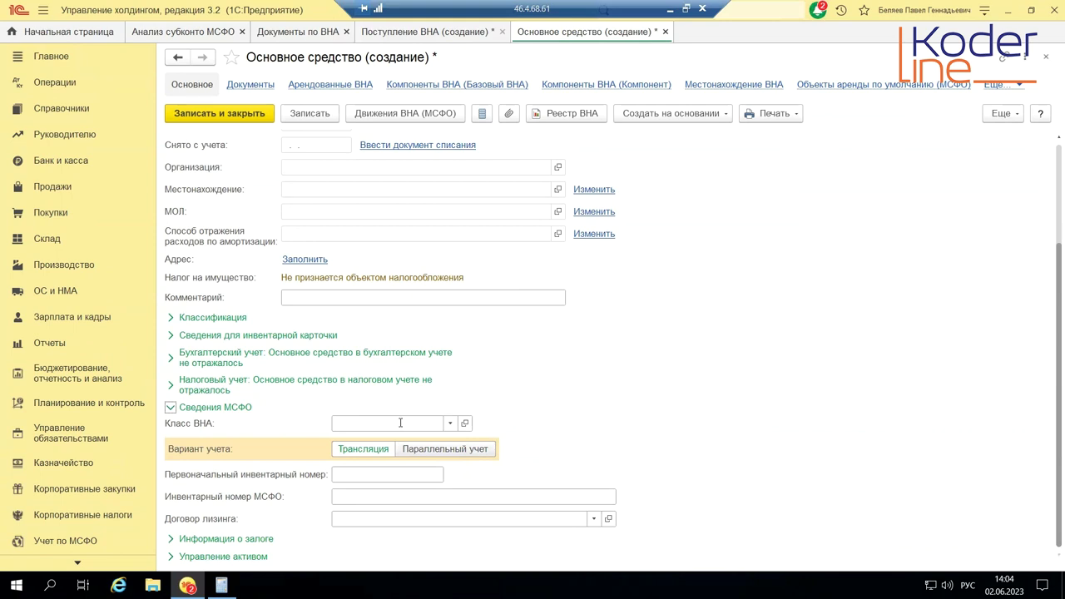
{"action": "left_click", "coordinate": [458, 449]}
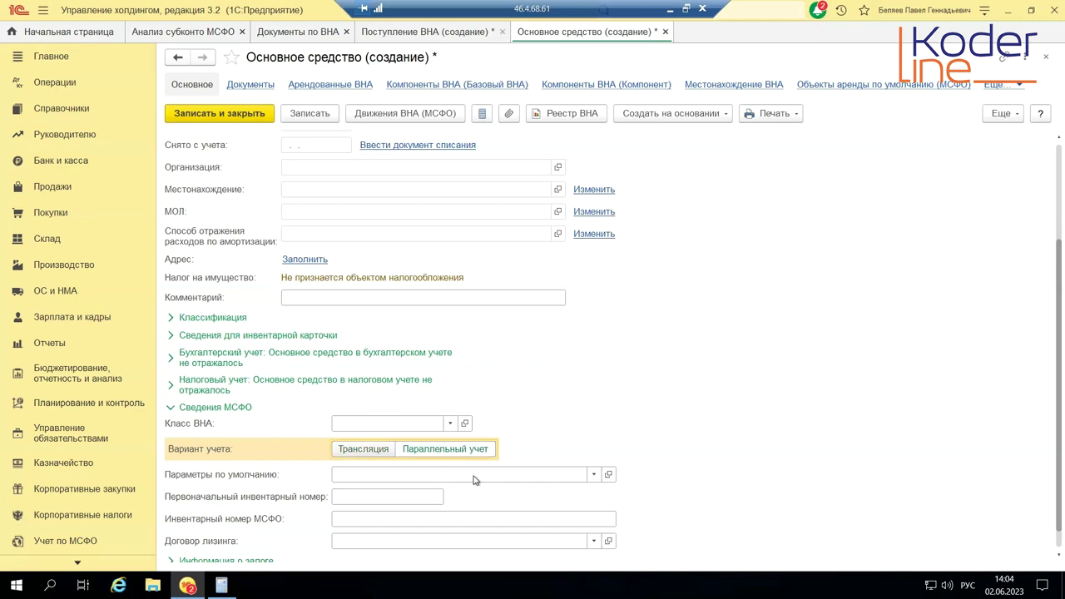
- Create a new accounting parameter set for the asset's default parameters, with the type Вложения во внеоборотные активы
{"action": "left_click", "coordinate": [475, 475]}
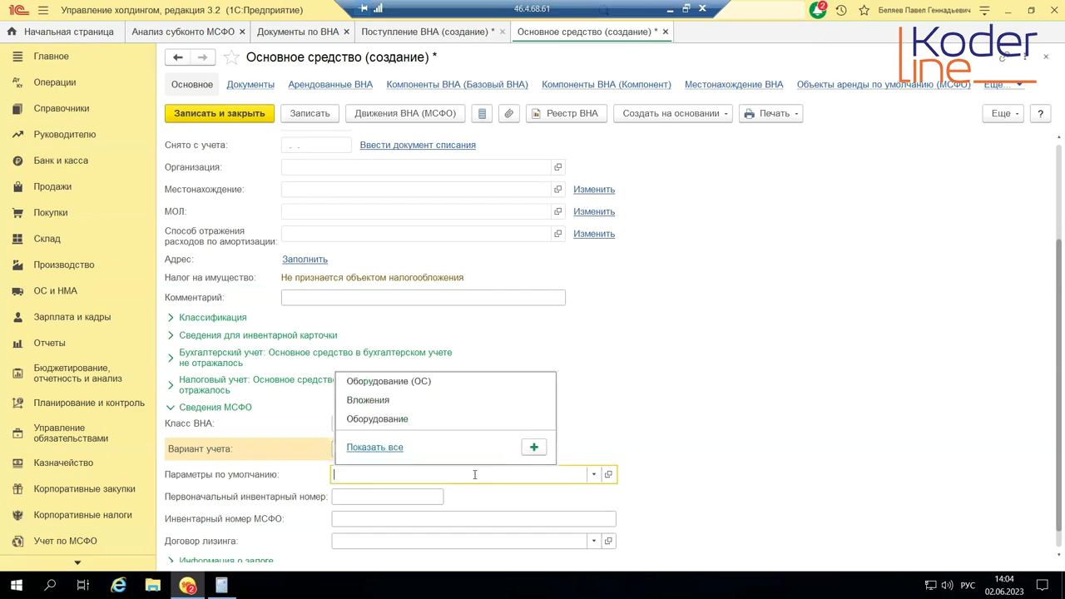
{"action": "left_click", "coordinate": [392, 448]}
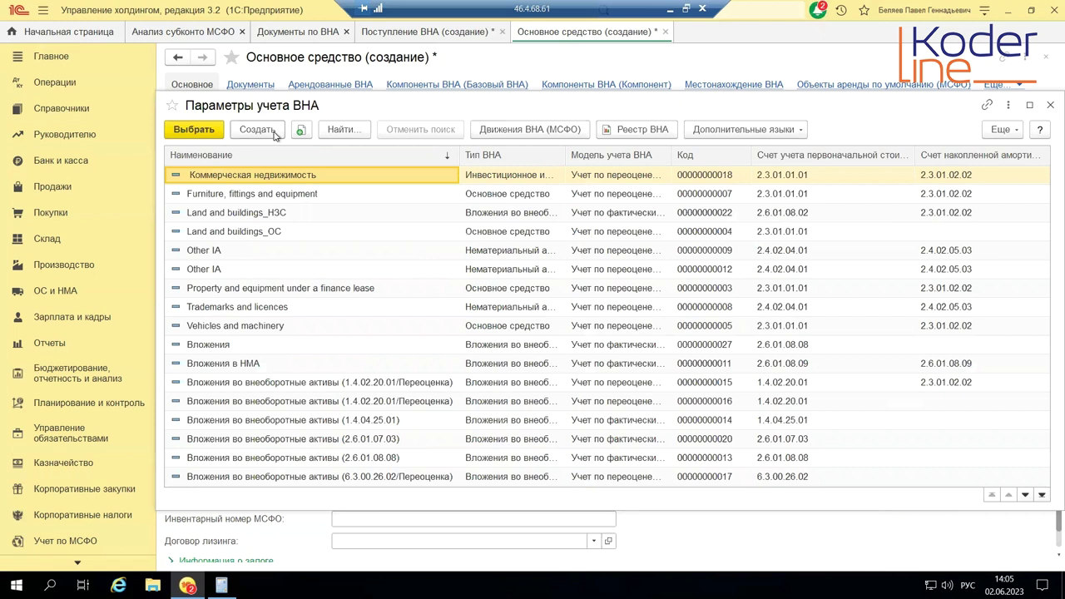
{"action": "left_click", "coordinate": [275, 135]}
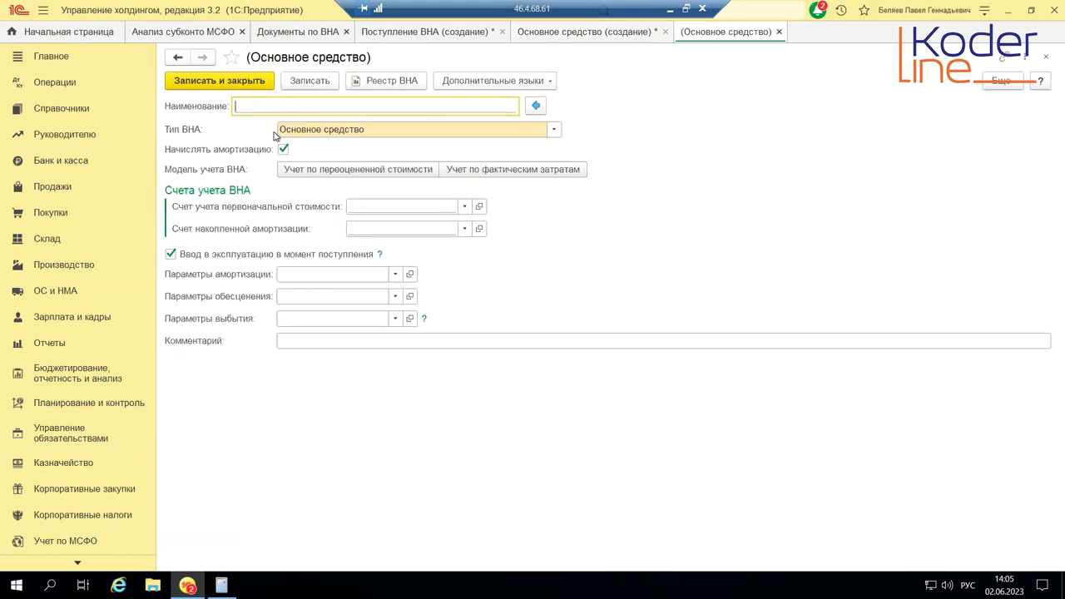
{"action": "left_click", "coordinate": [554, 129]}
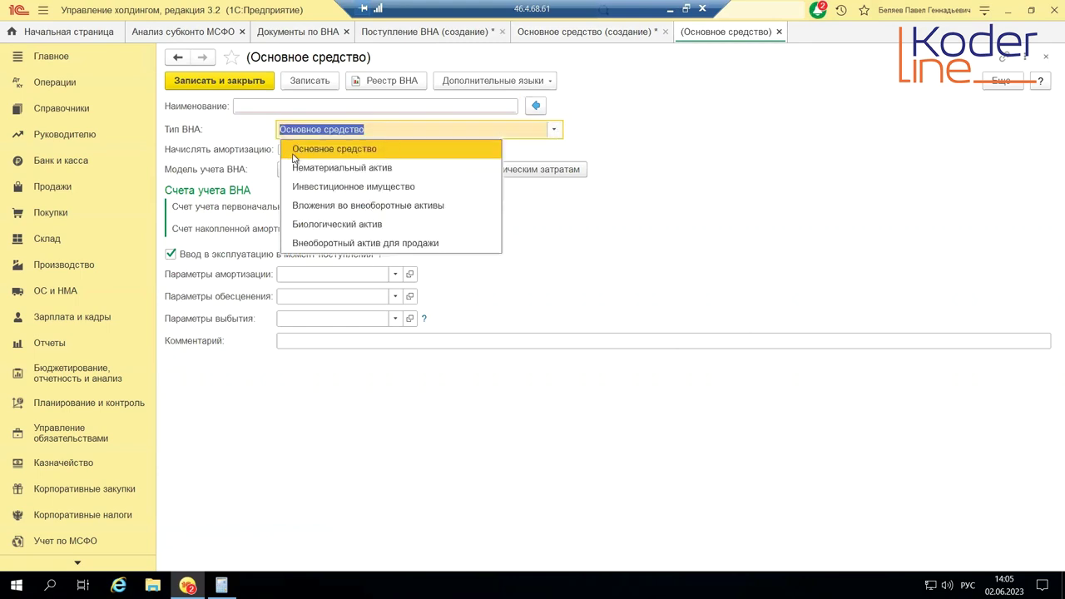
{"action": "left_click", "coordinate": [431, 206]}
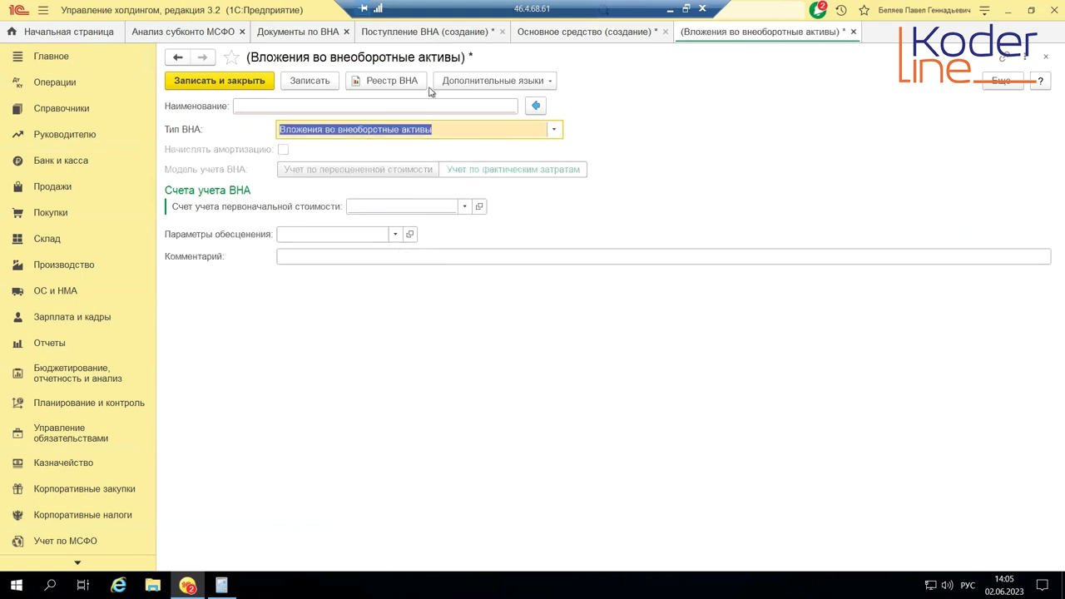
- Name the parameter set Вложения во внеоборотные активы by copying the text of its asset type
{"action": "left_click", "coordinate": [316, 104]}
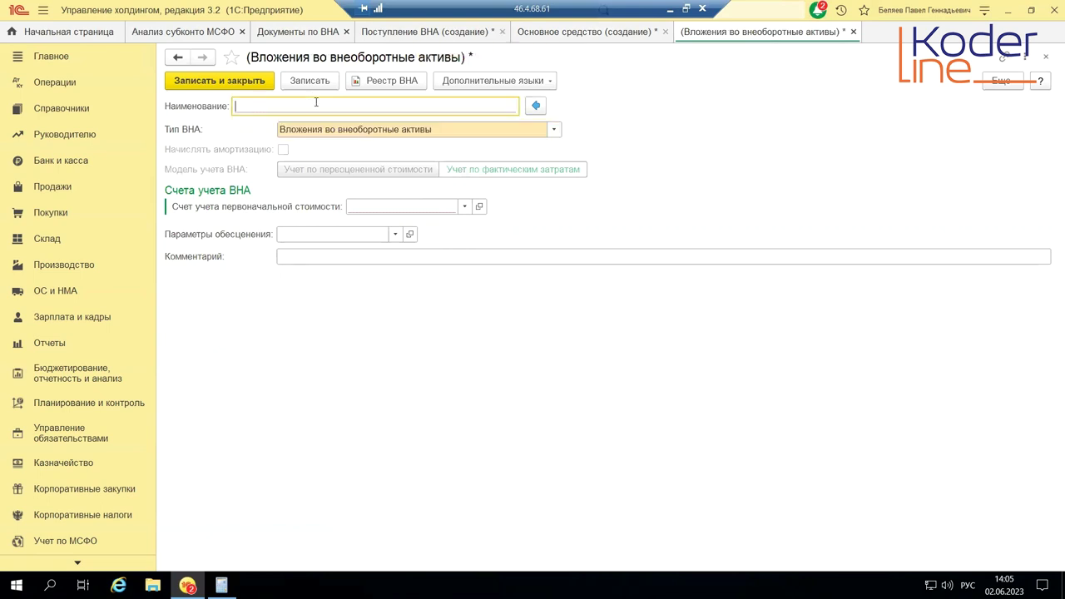
{"action": "left_click", "coordinate": [456, 130]}
{"action": "key", "text": "ctrl+c"}
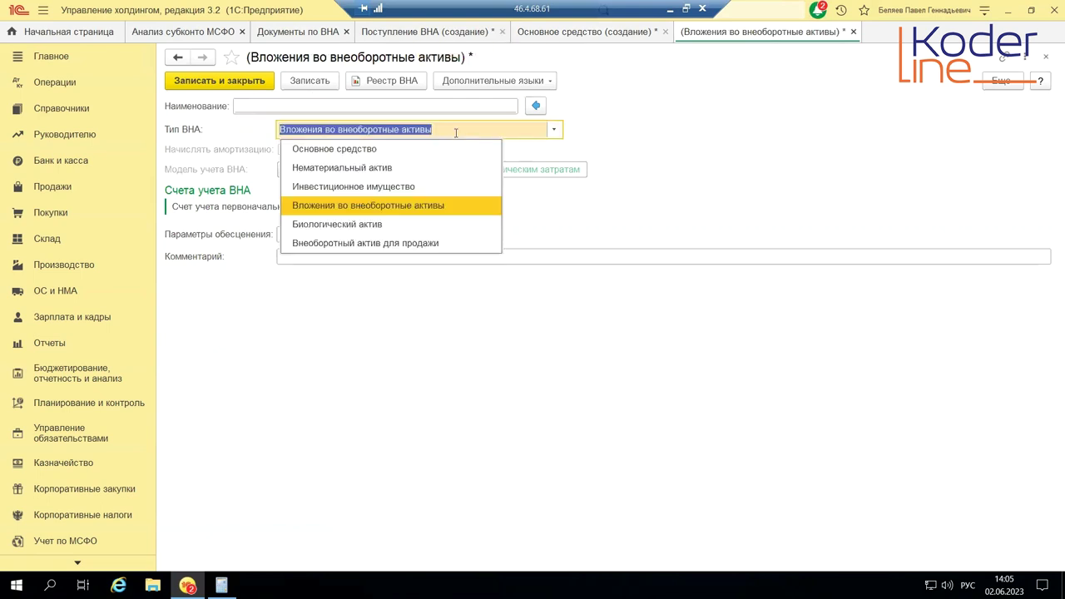
{"action": "left_click", "coordinate": [307, 103]}
{"action": "left_click", "coordinate": [307, 103]}
{"action": "key", "text": "ctrl+v"}
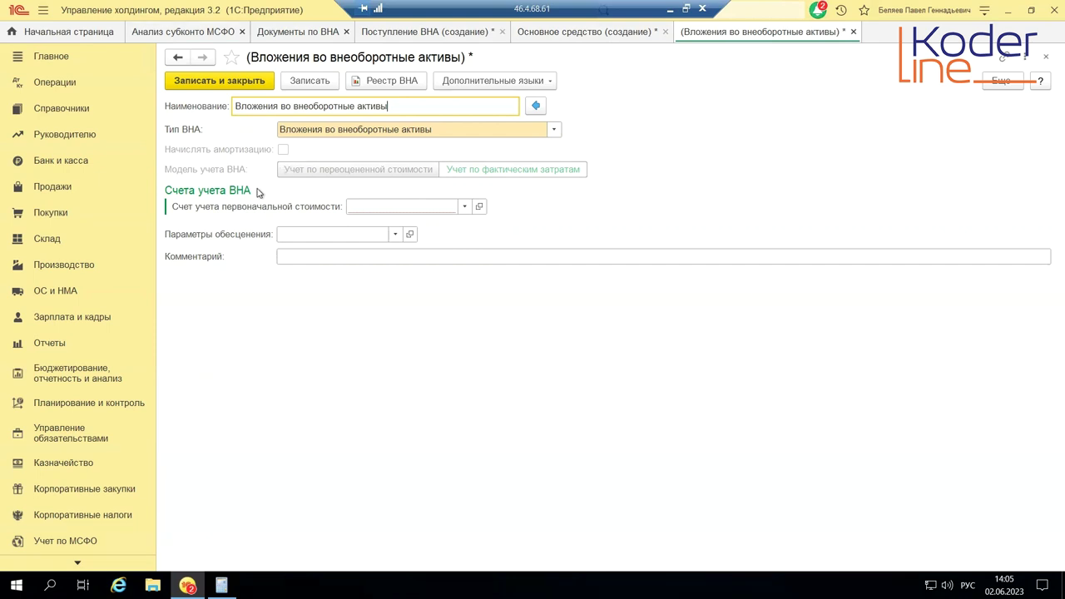
- Find accounts under 2.6.01.08, assign 2.6.01.08.08 as the initial cost account, and save and close the parameter set
{"action": "left_click", "coordinate": [399, 206]}
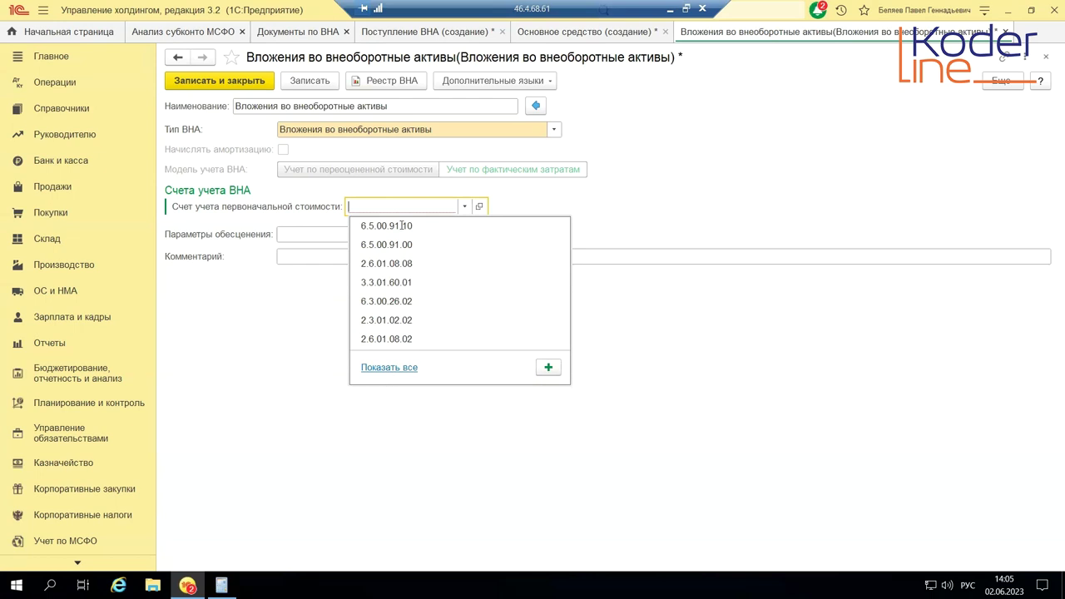
{"action": "left_click", "coordinate": [389, 369]}
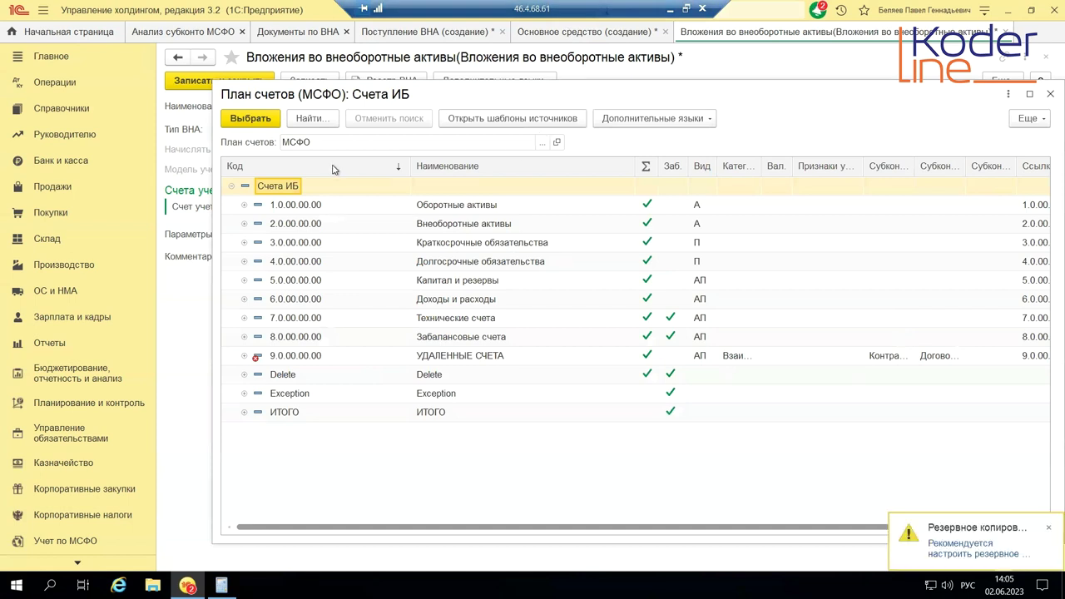
{"action": "left_click", "coordinate": [387, 242]}
{"action": "left_click", "coordinate": [330, 121]}
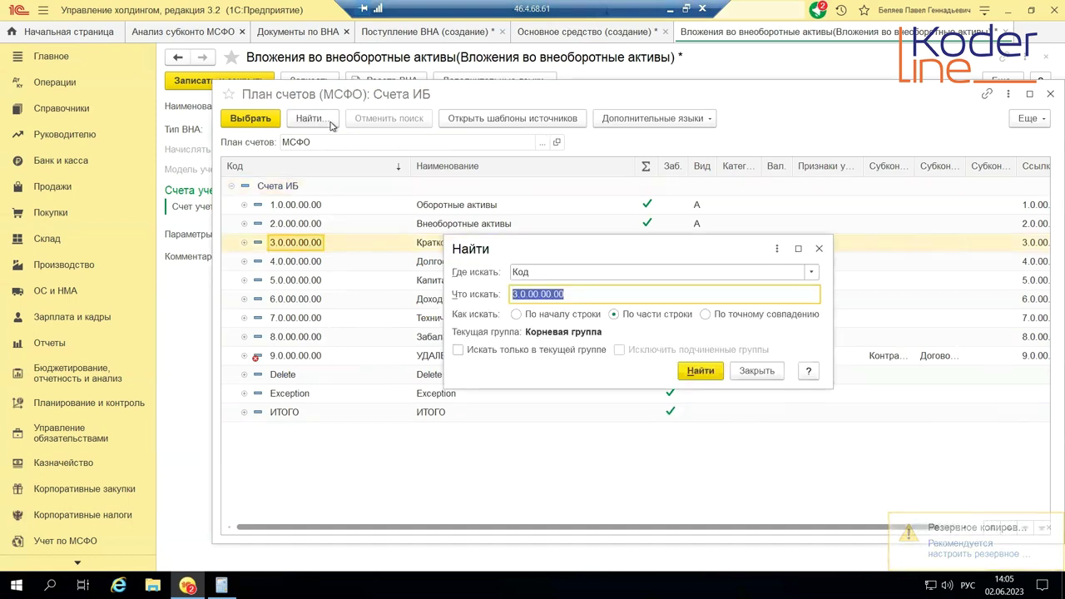
{"action": "type", "text": "2."}
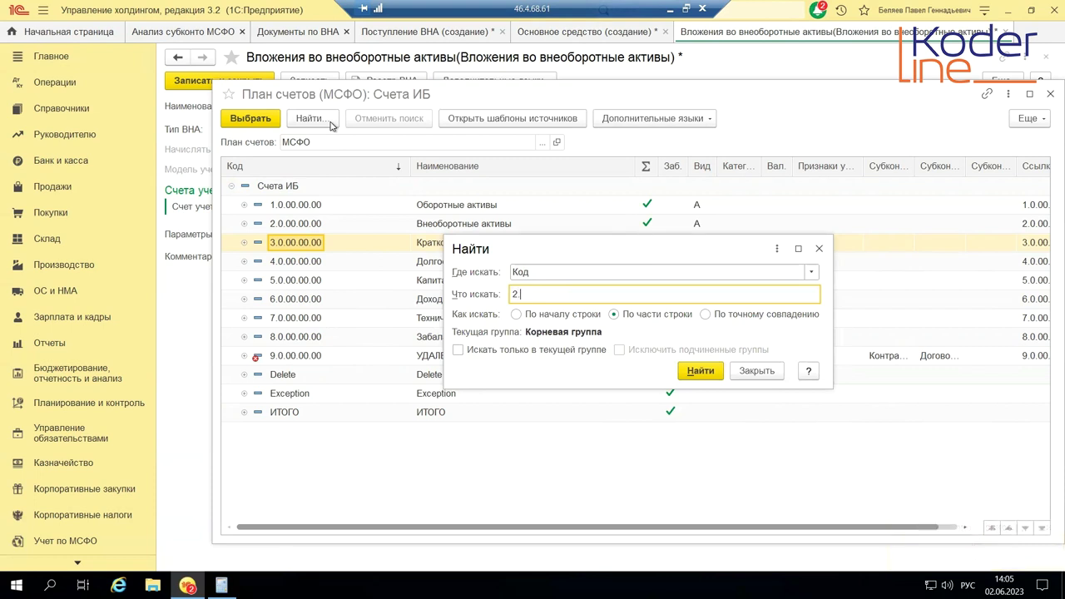
{"action": "type", "text": "6.01.08"}
{"action": "left_click", "coordinate": [708, 376]}
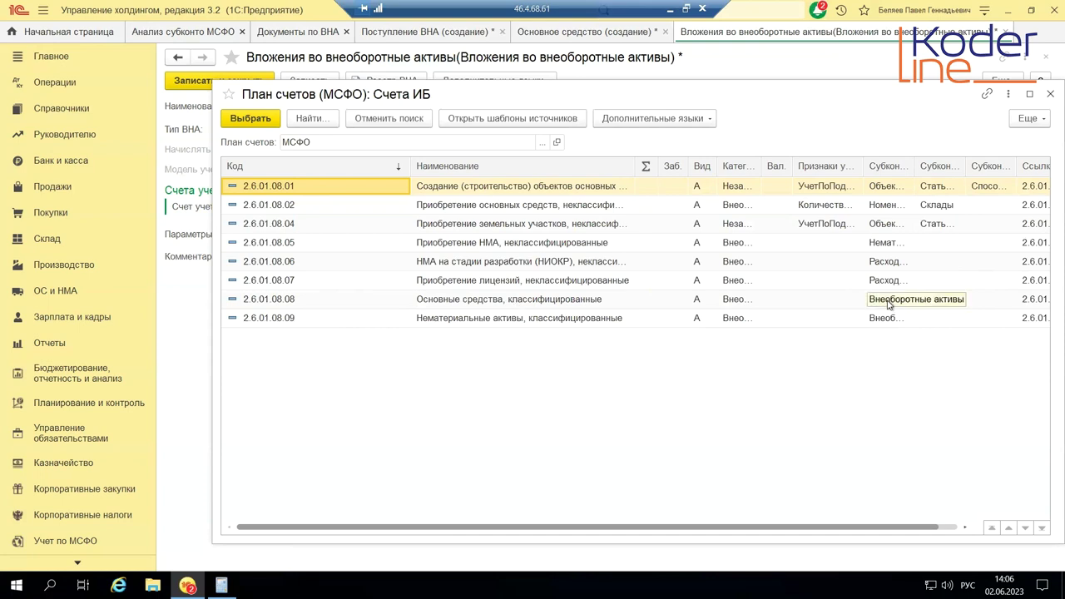
{"action": "double_click", "coordinate": [541, 301]}
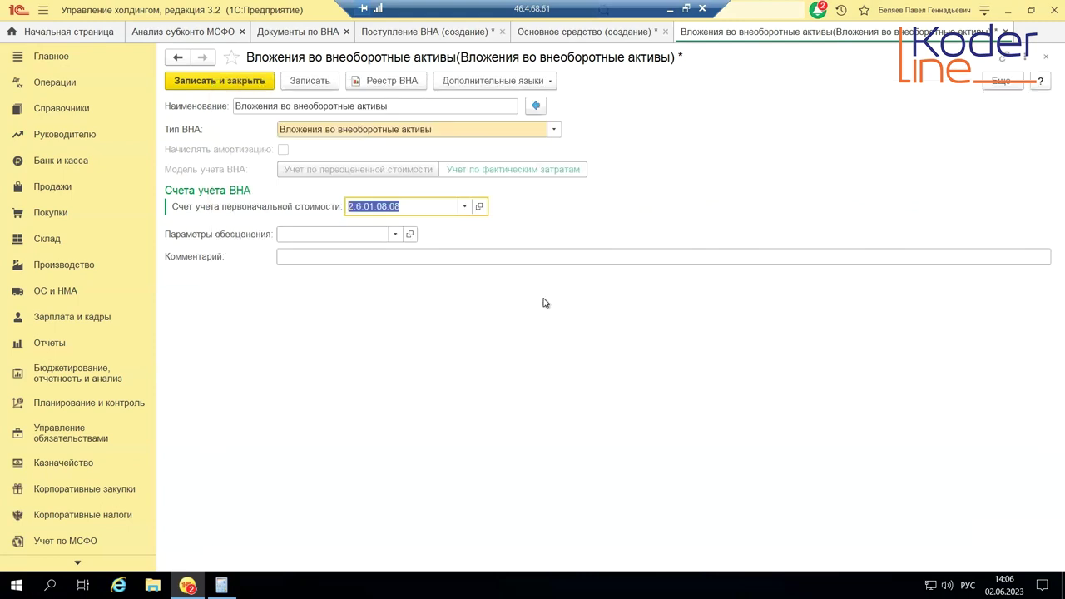
{"action": "left_click", "coordinate": [215, 84]}
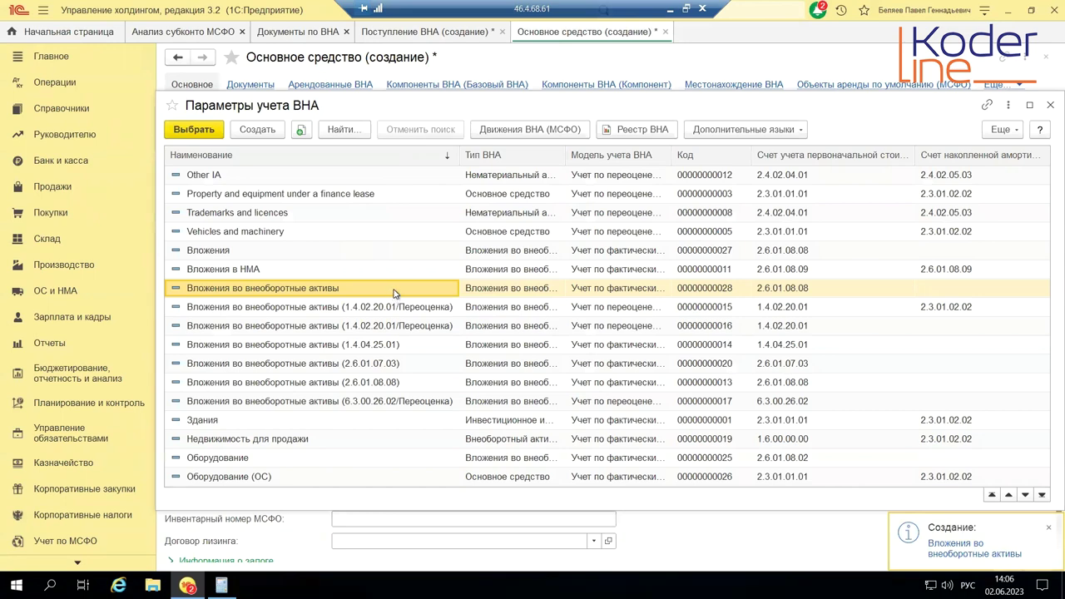
- Choose the new Вложения во внеоборотные активы set as the asset's default parameters and save the asset card
{"action": "double_click", "coordinate": [394, 289]}
{"action": "scroll", "coordinate": [547, 388], "scroll_direction": "down", "scroll_amount": 1}
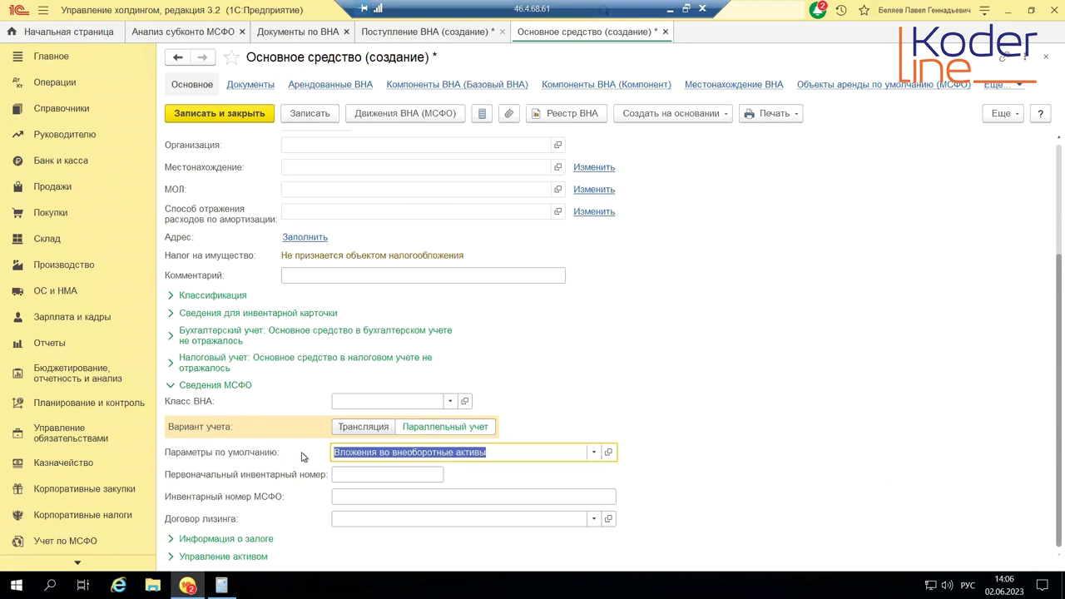
{"action": "left_click", "coordinate": [313, 117]}
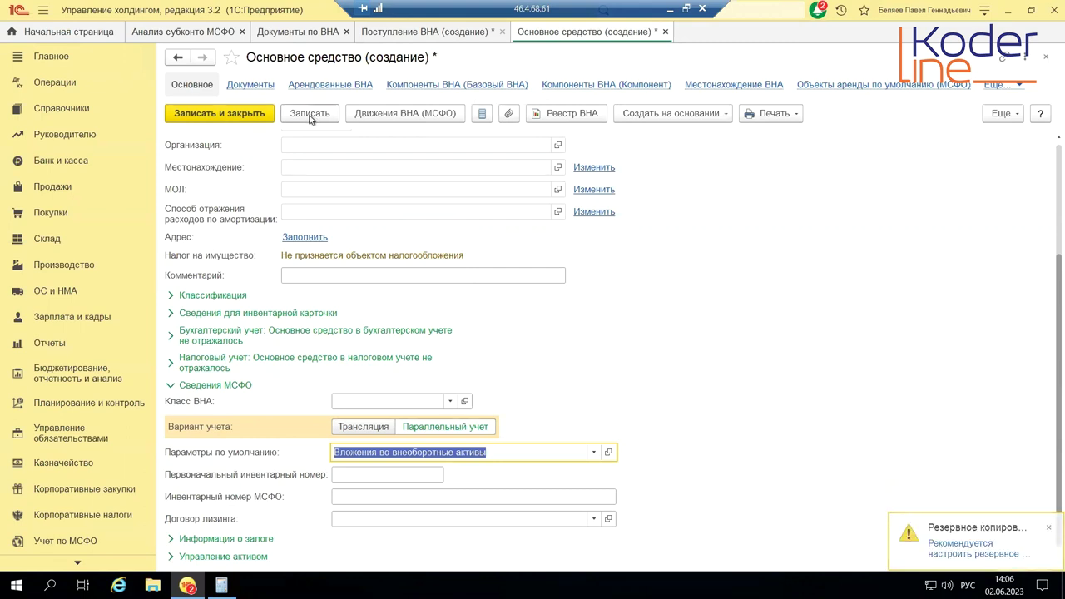
- Save and close the Автомобиль 1 asset card, and select that asset in the receipt line
{"action": "left_click", "coordinate": [313, 121]}
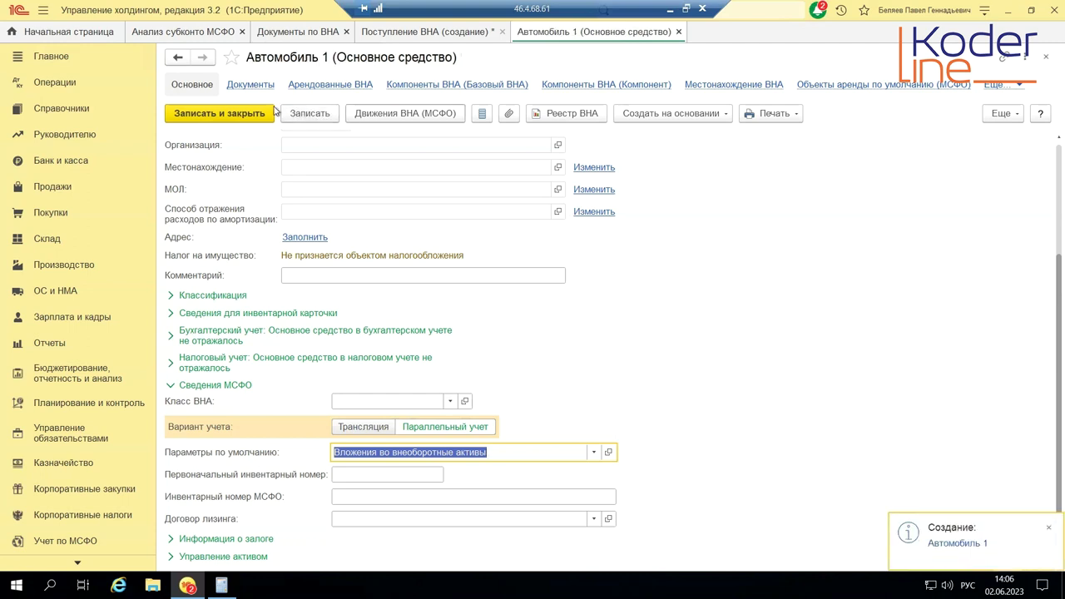
{"action": "left_click", "coordinate": [242, 117]}
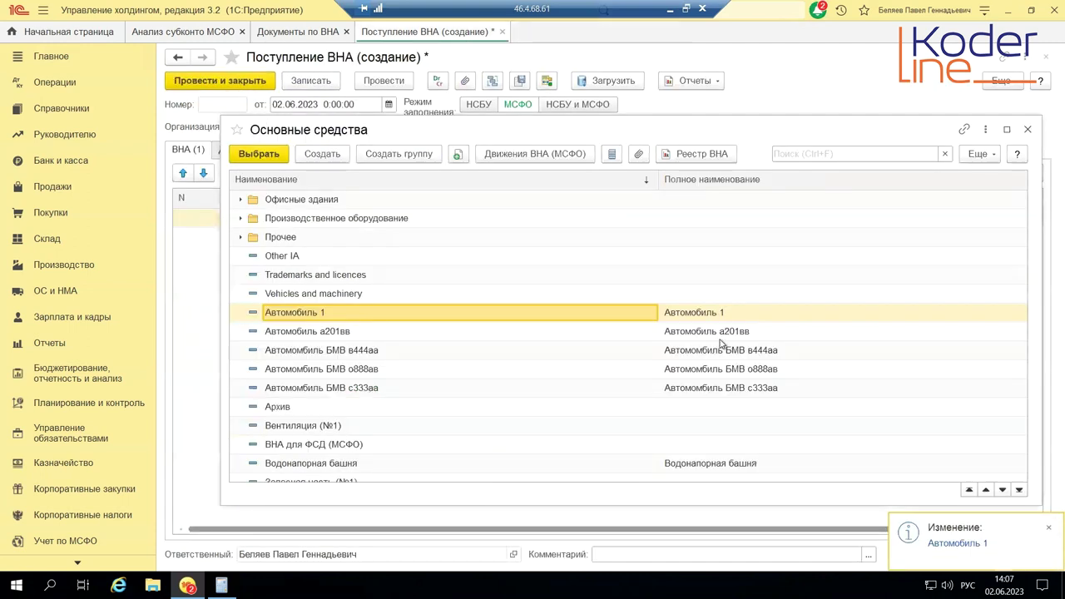
{"action": "double_click", "coordinate": [353, 312]}
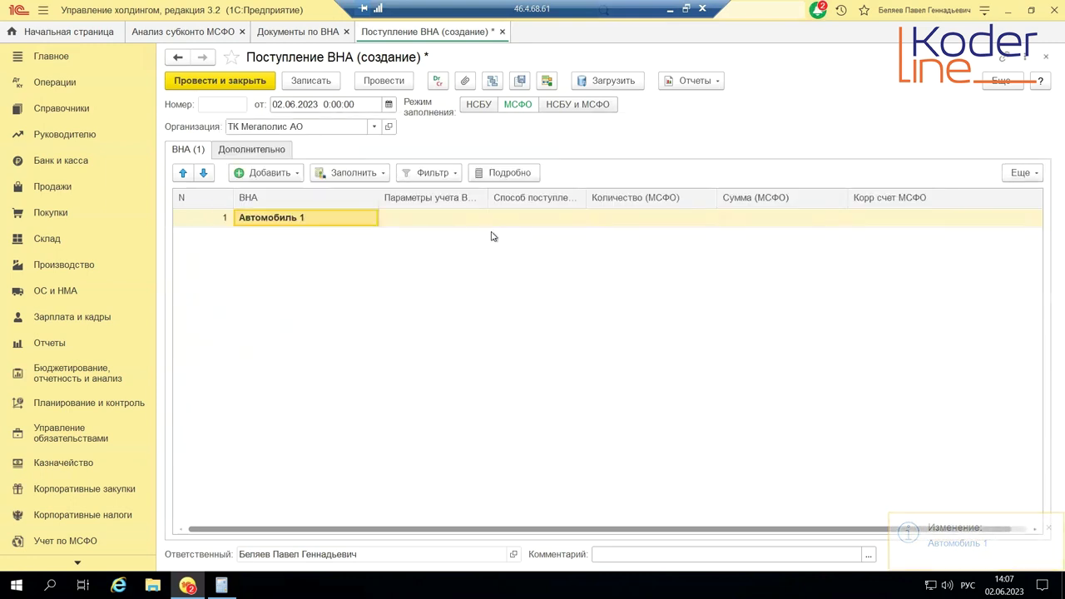
- Set the receipt line's accounting parameters to Вложения во внеоборотные активы and its acquisition method to Приобретено
{"action": "left_click", "coordinate": [442, 226]}
{"action": "left_click", "coordinate": [444, 221]}
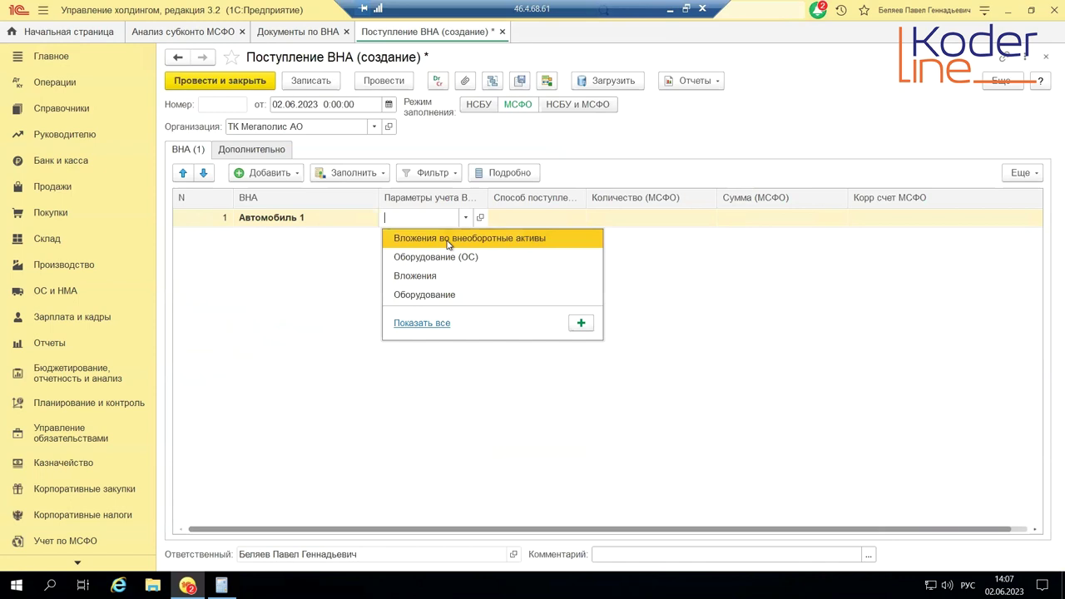
{"action": "left_click", "coordinate": [447, 241]}
{"action": "left_click", "coordinate": [541, 218]}
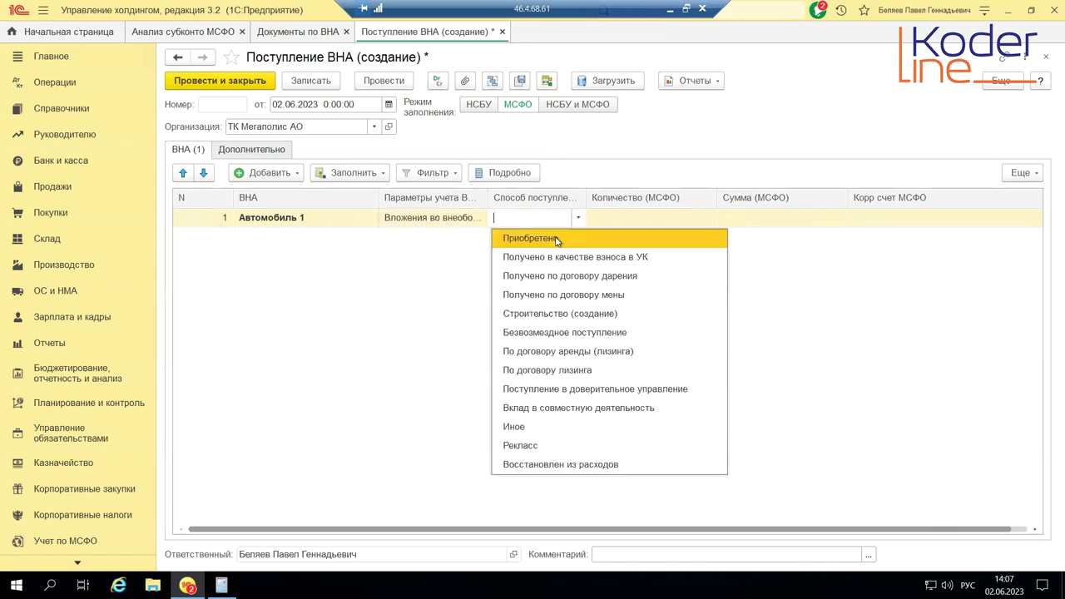
{"action": "left_click", "coordinate": [557, 239]}
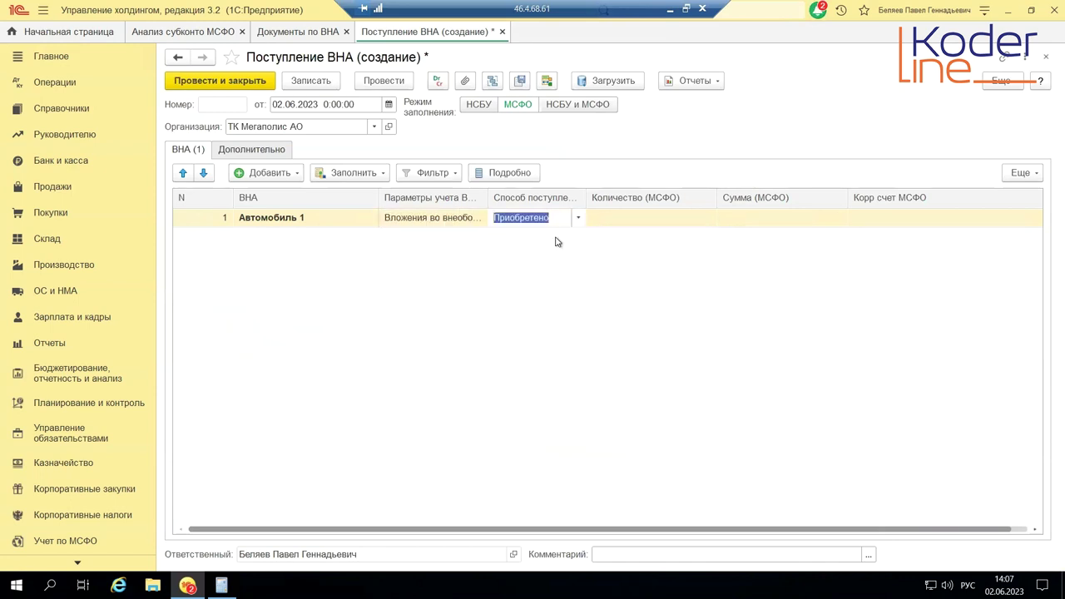
- Set the IFRS quantity to 1 and the IFRS amount to 2 000 000 for Автомобиль 1
{"action": "left_click", "coordinate": [678, 218]}
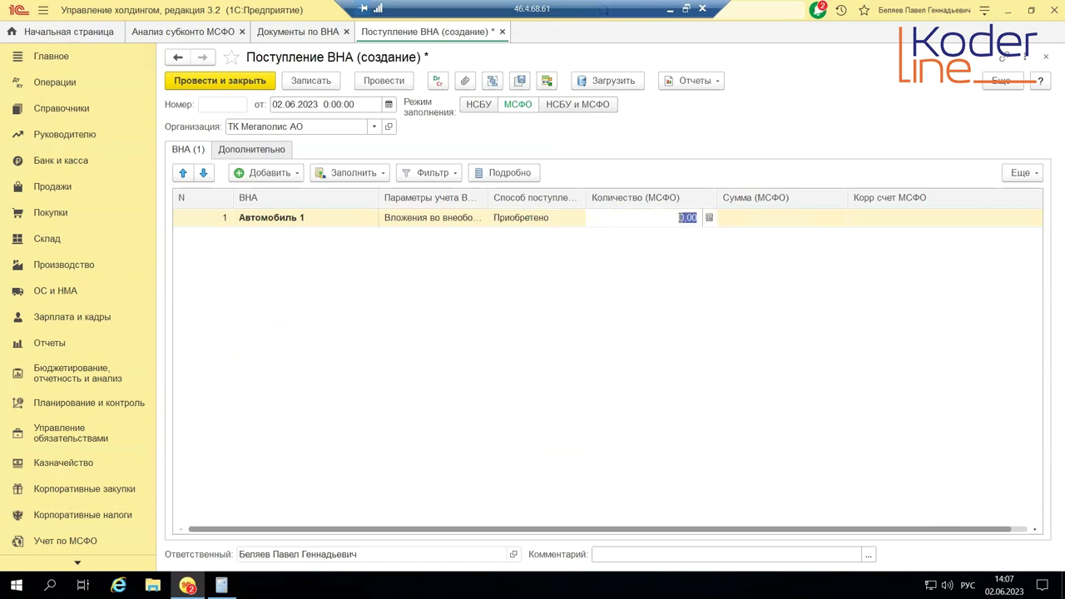
{"action": "type", "text": "1"}
{"action": "key", "text": "Return"}
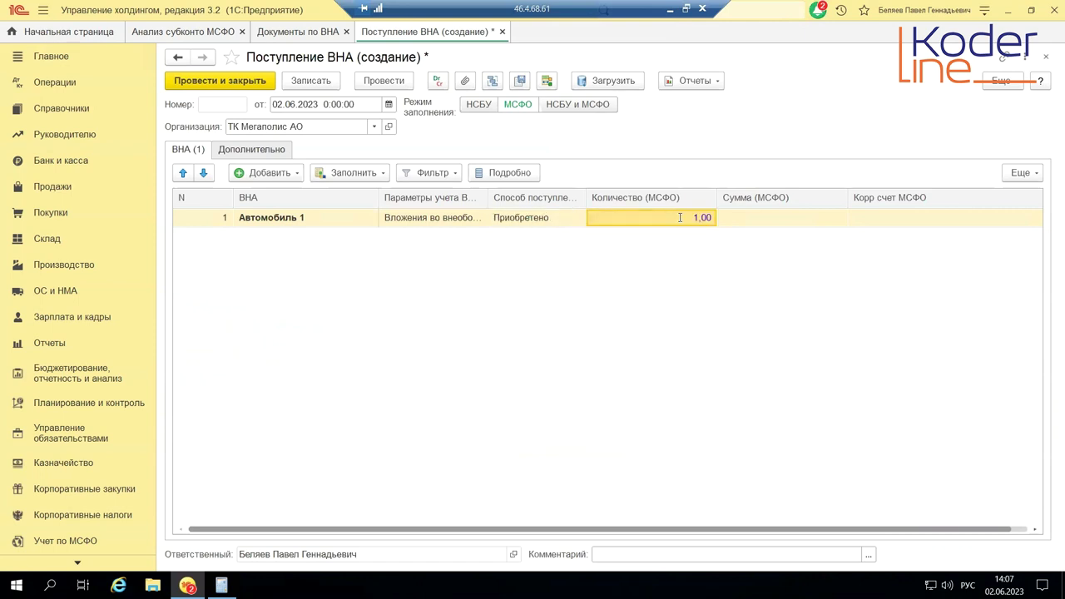
{"action": "left_click", "coordinate": [801, 216]}
{"action": "type", "text": "2 00"}
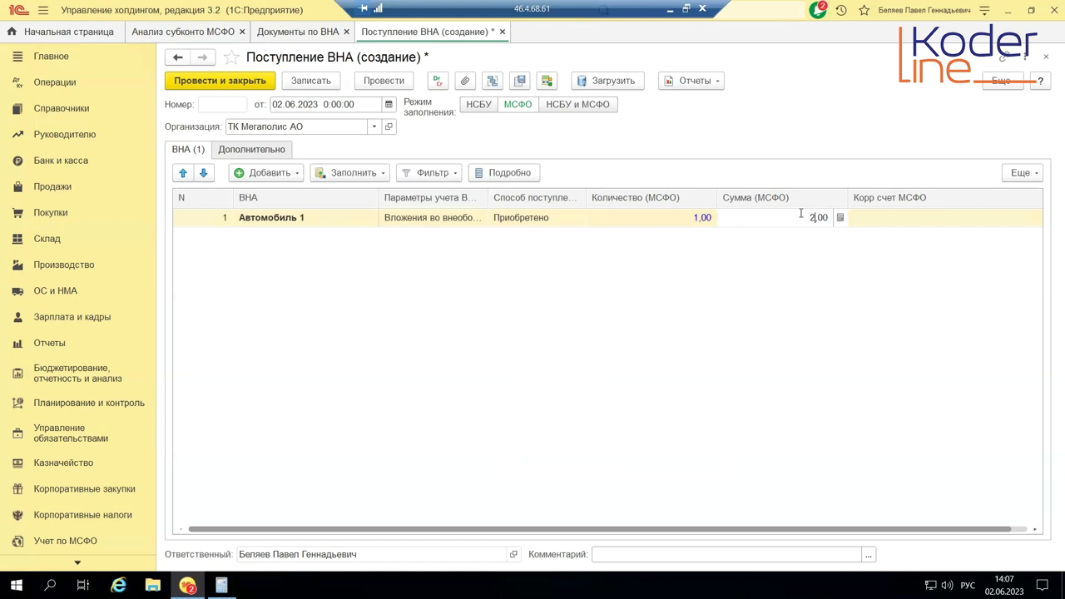
{"action": "type", "text": "0 000"}
{"action": "key", "text": "Return"}
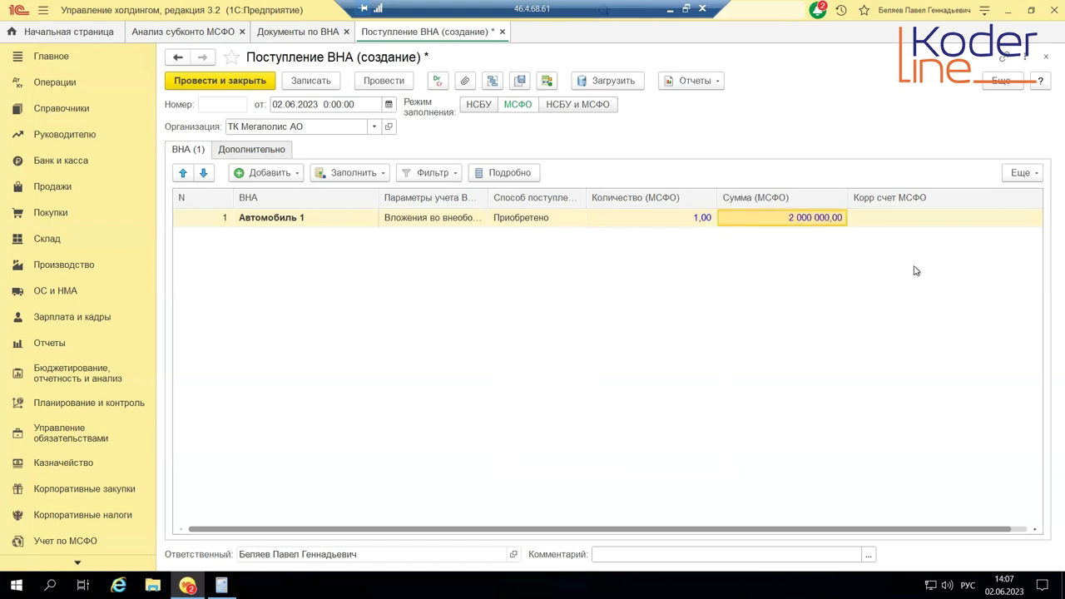
- Assign 3.3.01.60.01 as the line's IFRS corresponding account, and check that account's card before closing it
{"action": "left_click", "coordinate": [913, 220]}
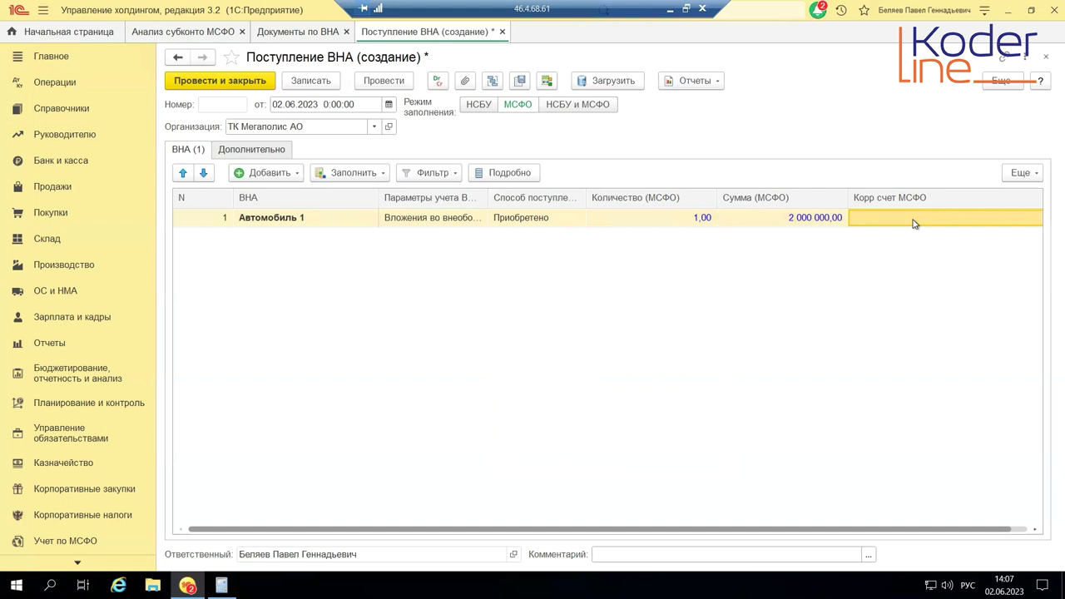
{"action": "left_click", "coordinate": [912, 221]}
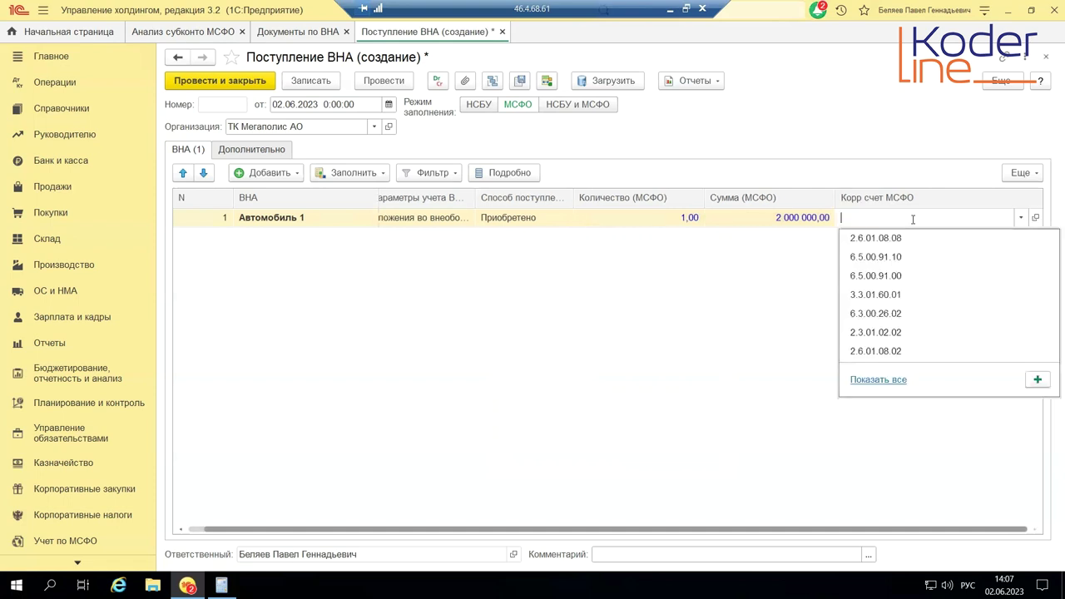
{"action": "left_click", "coordinate": [905, 296]}
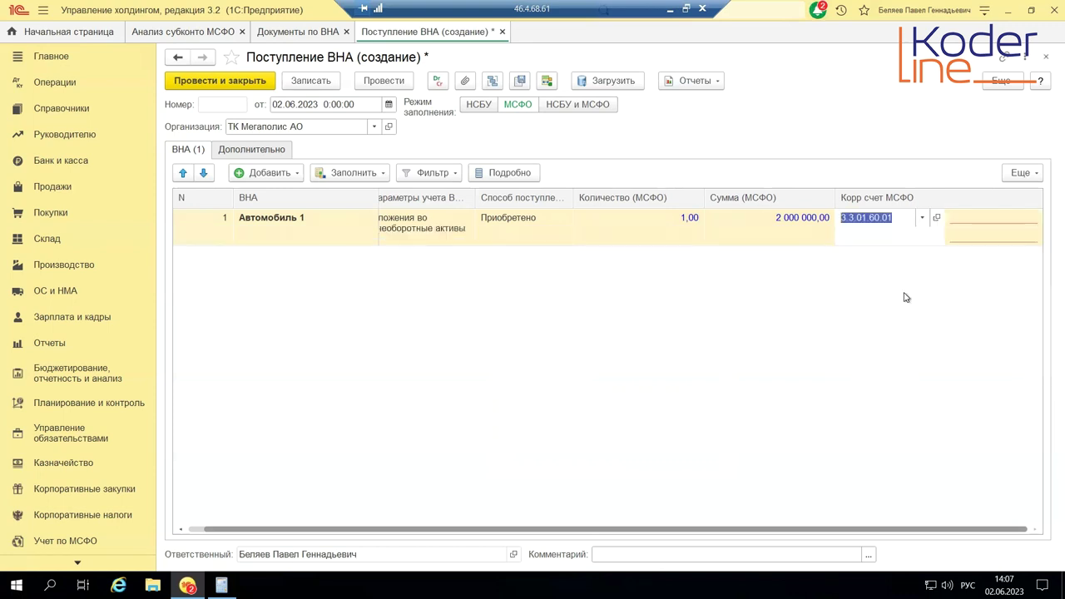
{"action": "left_click", "coordinate": [934, 218]}
{"action": "left_click", "coordinate": [935, 218]}
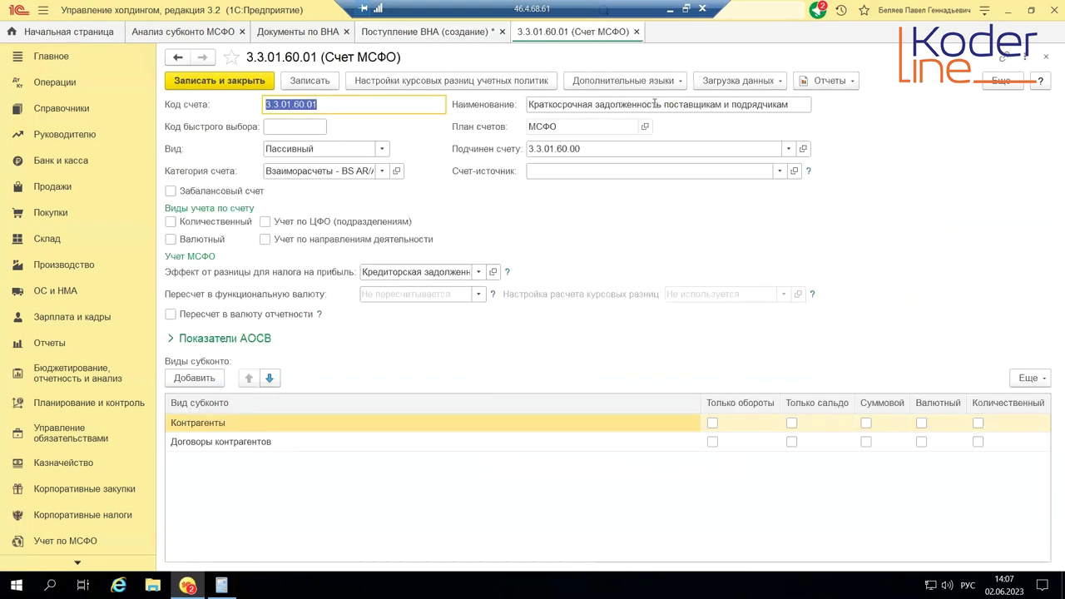
{"action": "left_click", "coordinate": [1045, 57]}
- Set the corresponding account's counterparty to ЕвроСвет and its contract to Основной 345, and post the receipt
{"action": "left_click", "coordinate": [989, 217]}
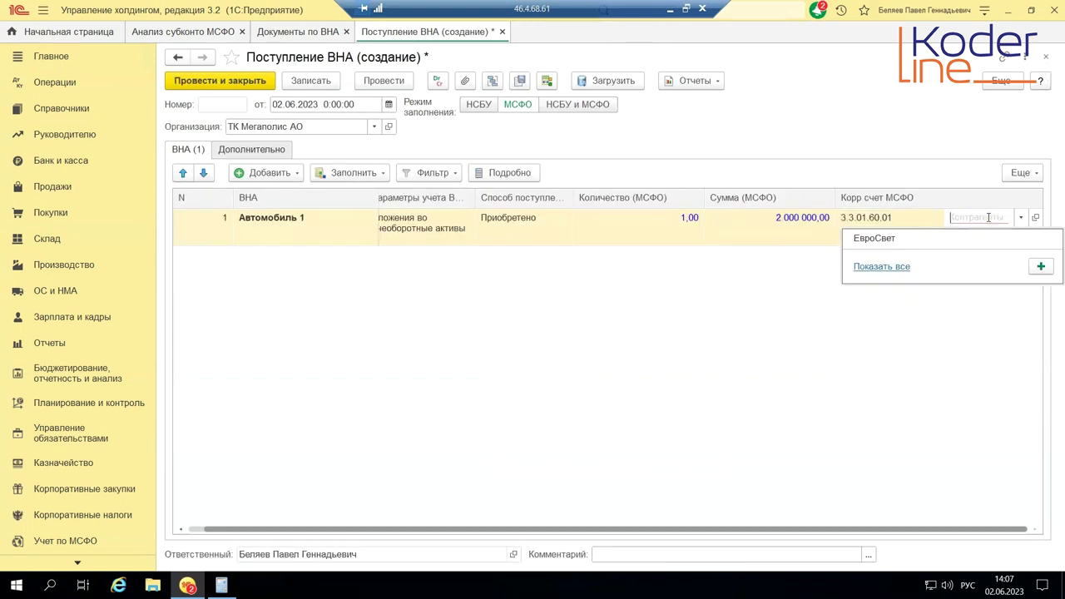
{"action": "left_click", "coordinate": [886, 240]}
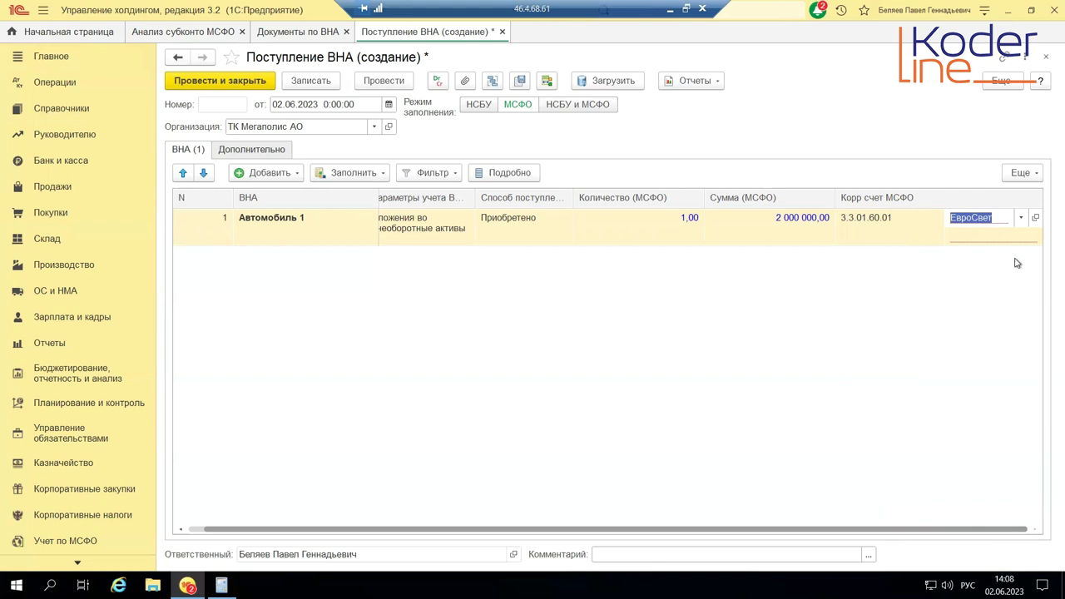
{"action": "left_click", "coordinate": [1002, 236]}
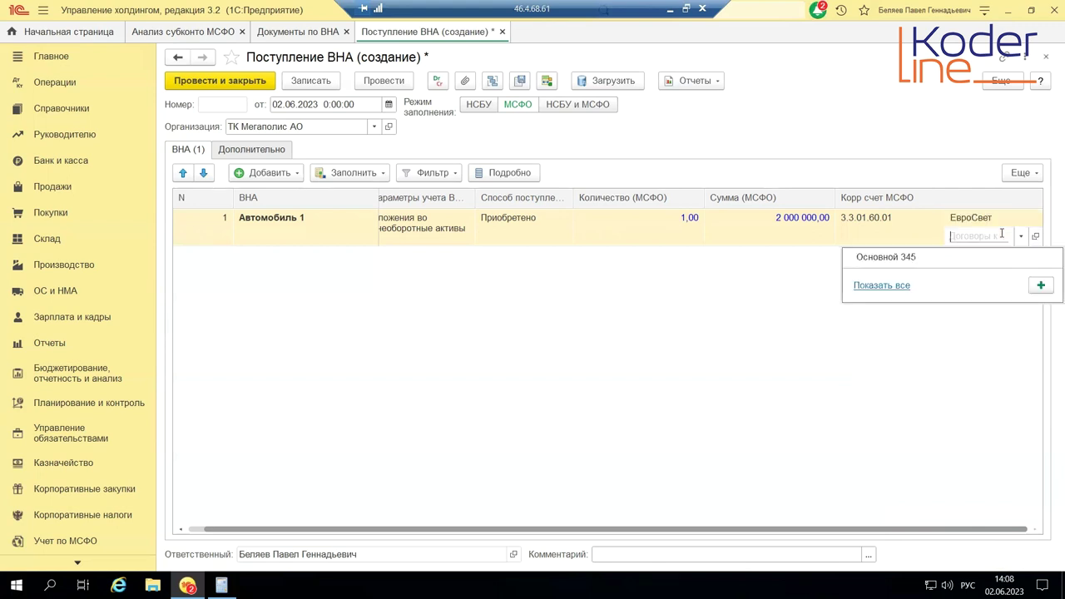
{"action": "left_click", "coordinate": [898, 286]}
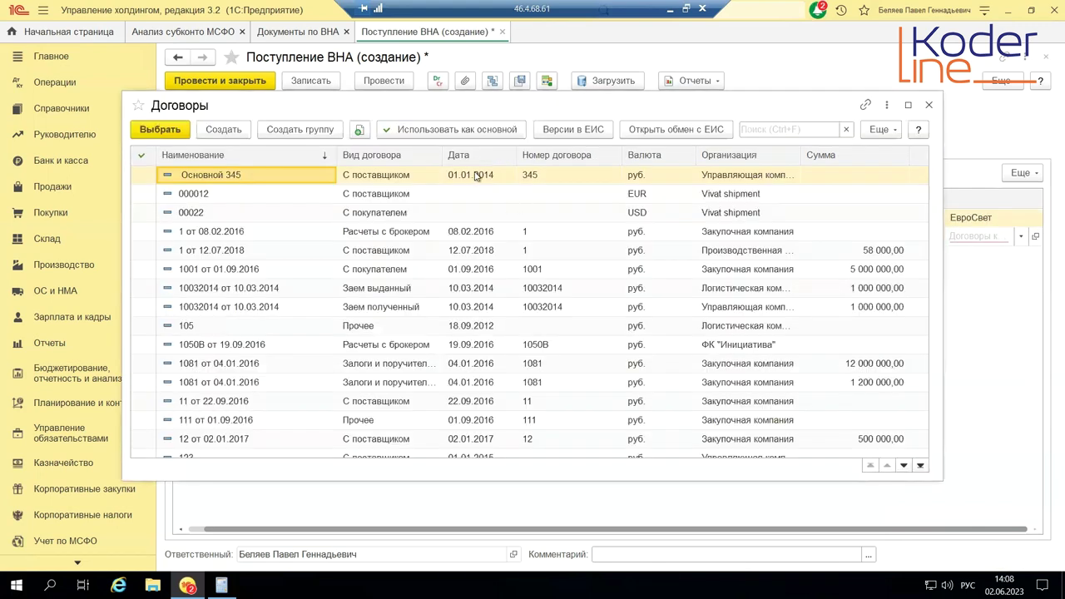
{"action": "left_click", "coordinate": [420, 183]}
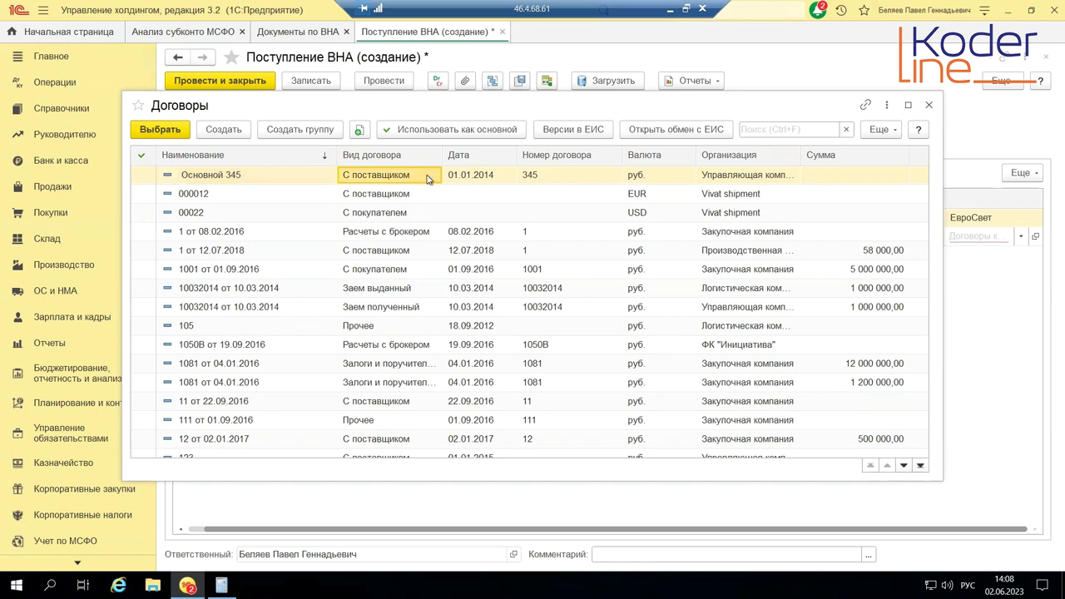
{"action": "double_click", "coordinate": [426, 180]}
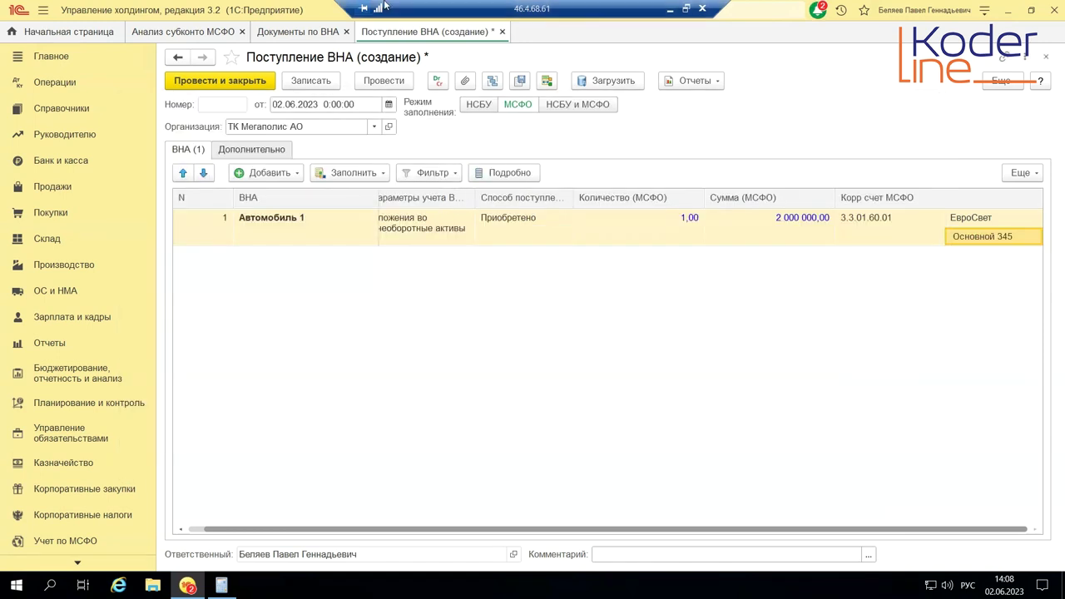
{"action": "left_click", "coordinate": [399, 86]}
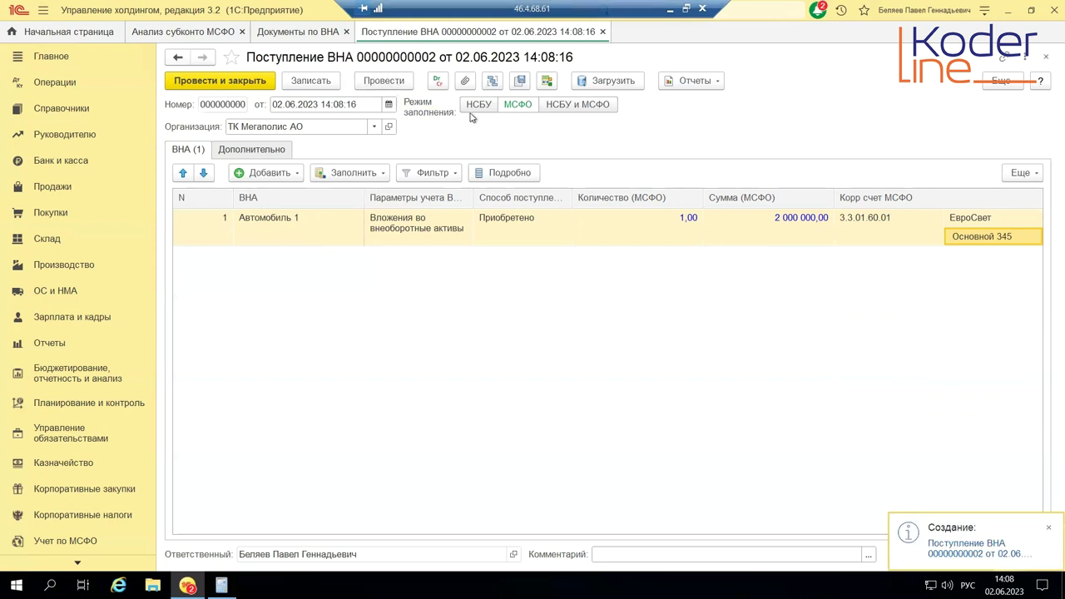
- Examine the posted receipt's IFRS entry, asset cost and accounting parameter movements, and close the movements and the receipt
{"action": "left_click", "coordinate": [437, 80]}
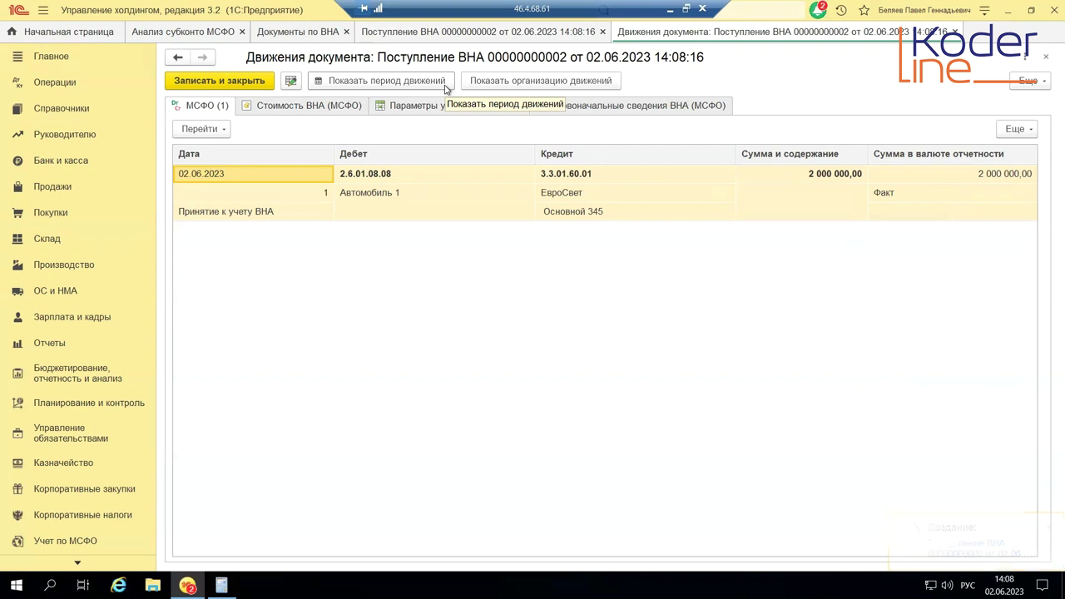
{"action": "left_click", "coordinate": [486, 174]}
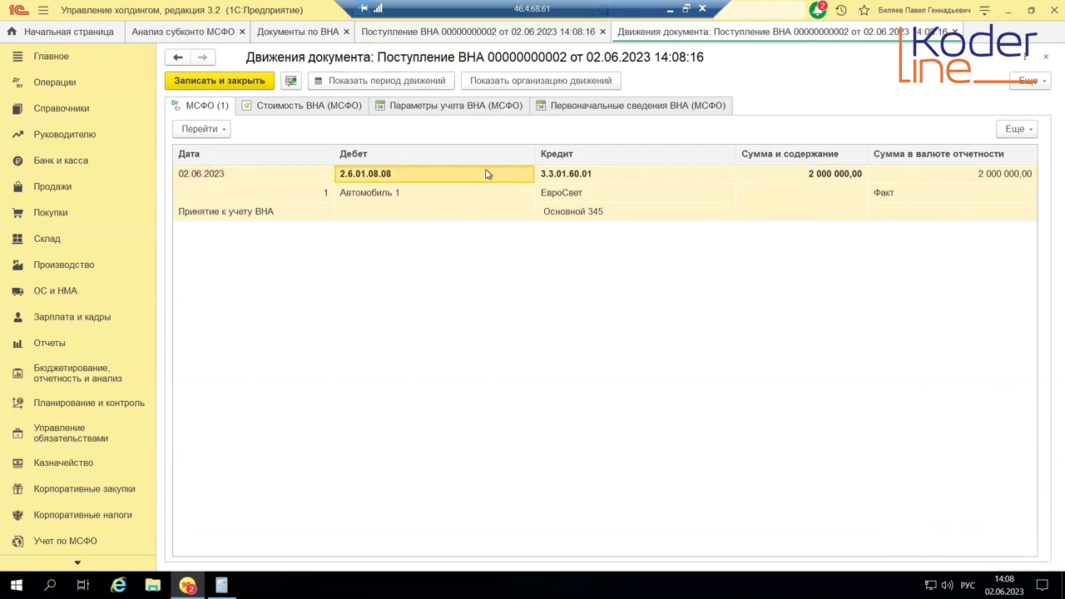
{"action": "left_click", "coordinate": [450, 208]}
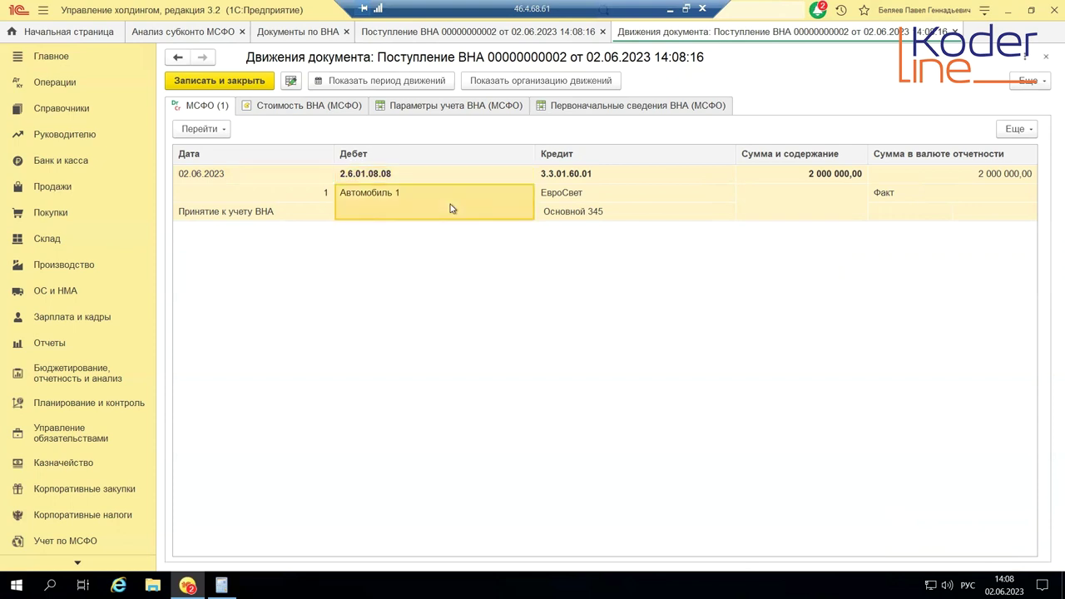
{"action": "left_click", "coordinate": [331, 113]}
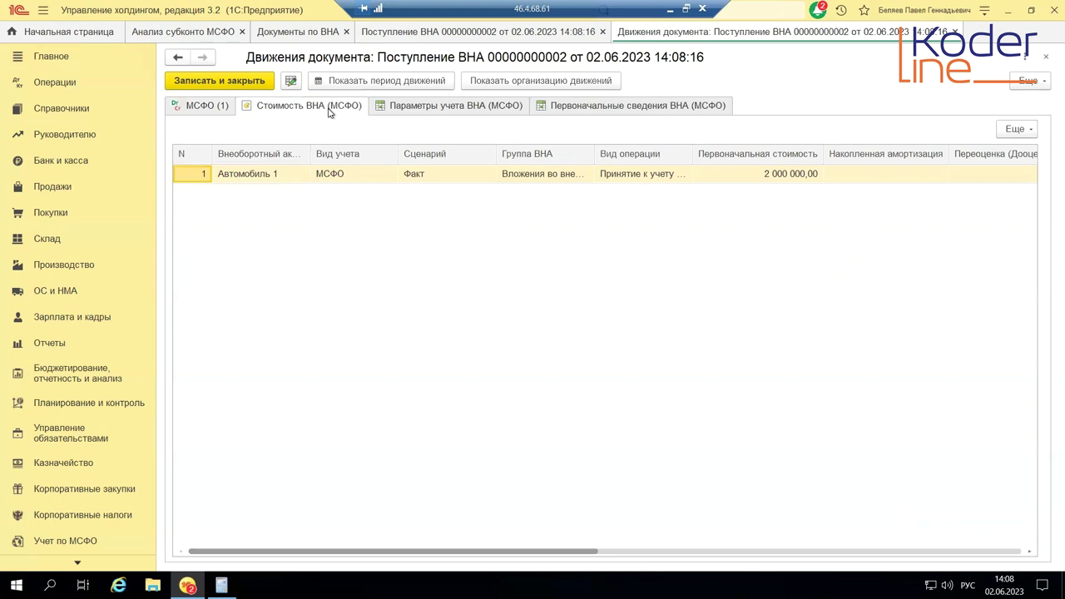
{"action": "left_click", "coordinate": [454, 111]}
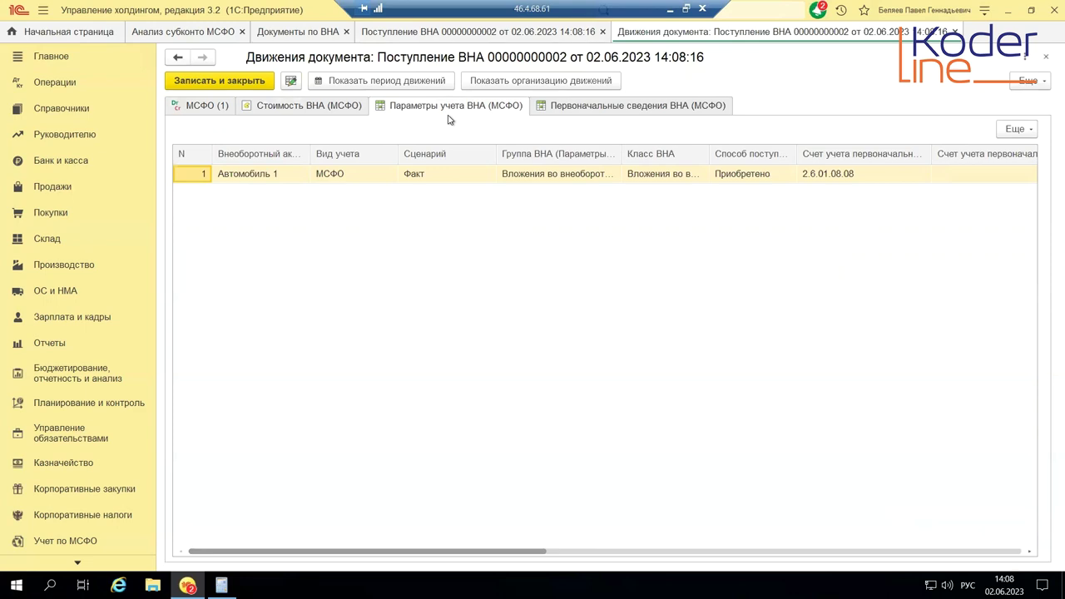
{"action": "left_click", "coordinate": [1047, 57]}
{"action": "left_click", "coordinate": [1047, 57]}
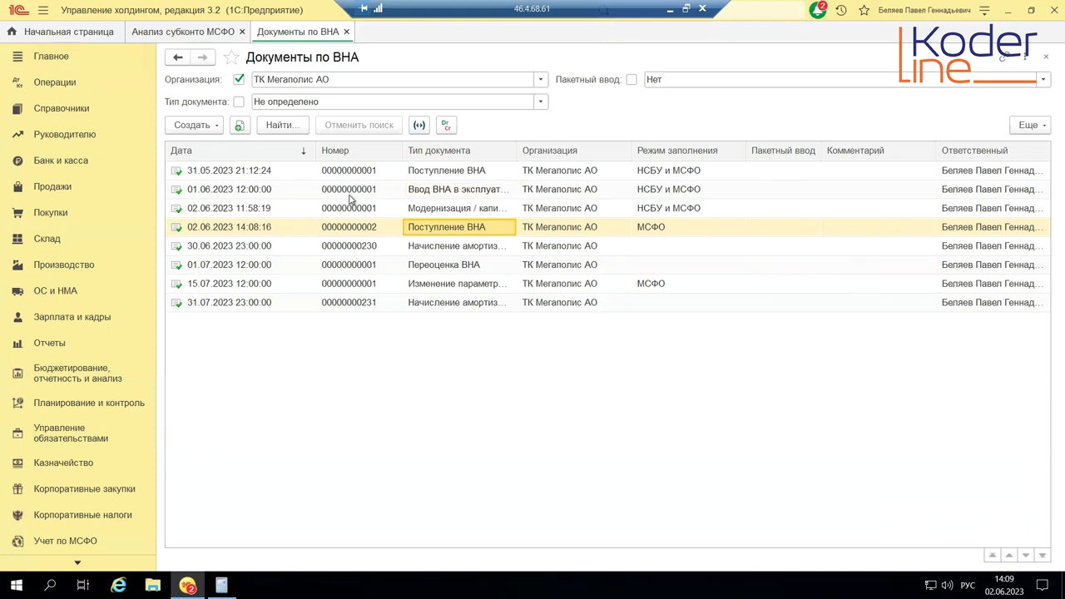
- Create a Ввод ВНА в эксплуатацию document dated 15.06.2023 with the filling mode МСФО
{"action": "left_click", "coordinate": [214, 129]}
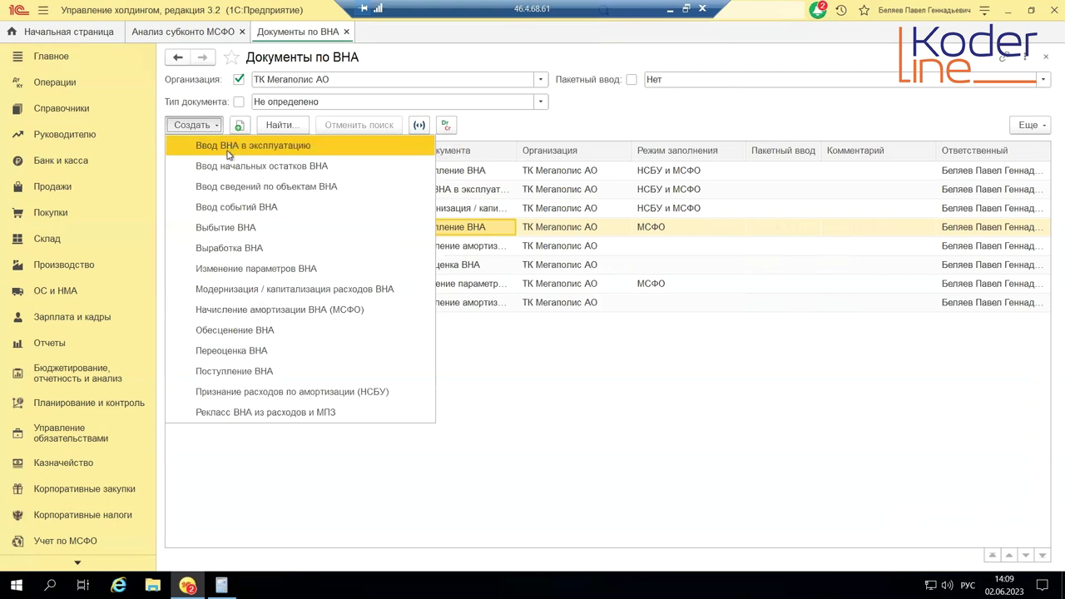
{"action": "left_click", "coordinate": [230, 148]}
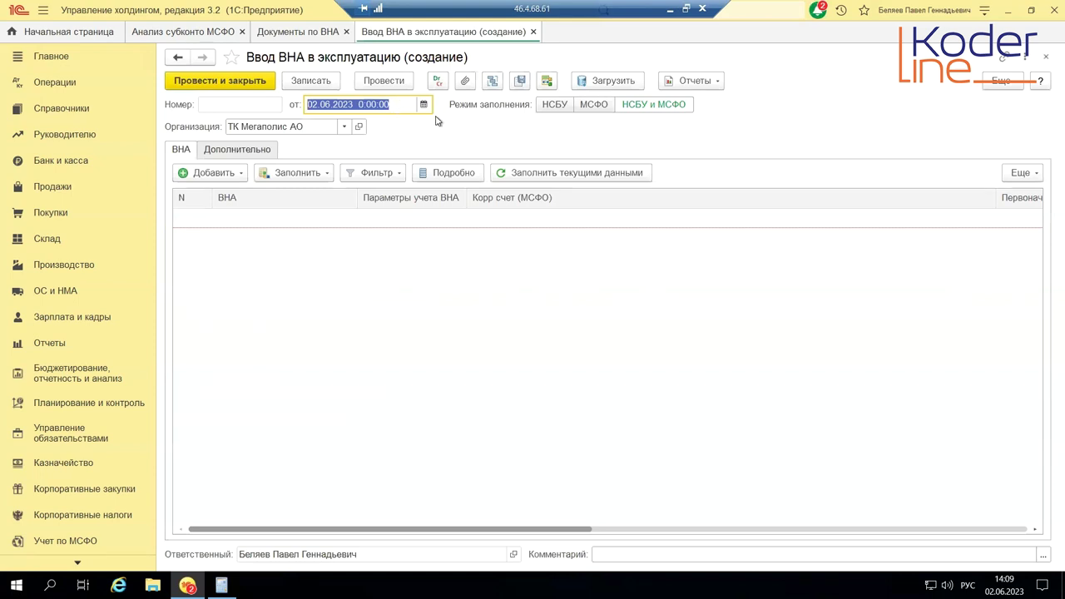
{"action": "type", "text": "1506"}
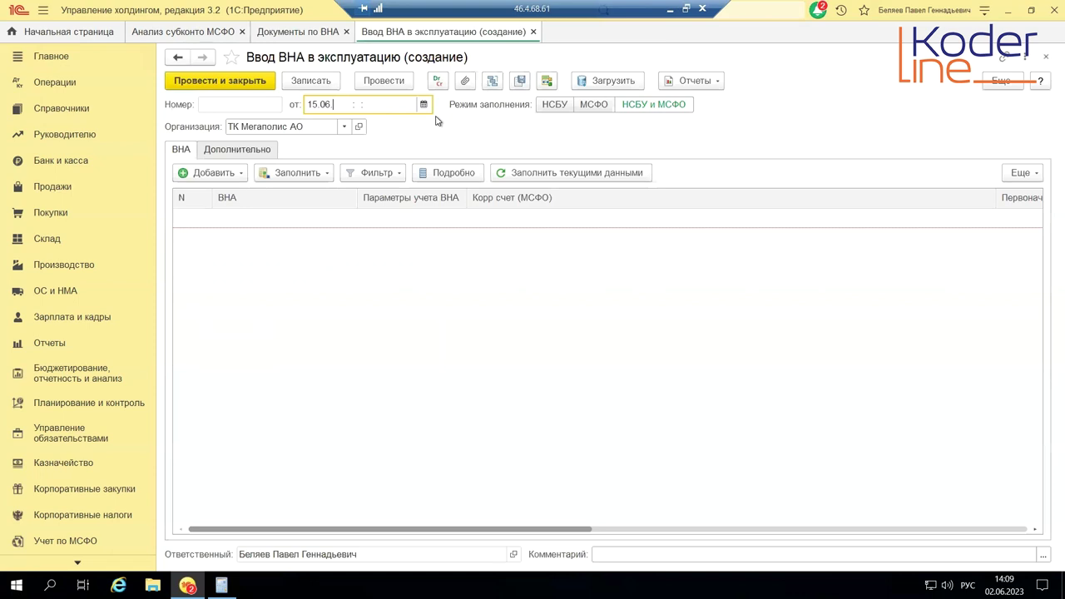
{"action": "key", "text": "Tab"}
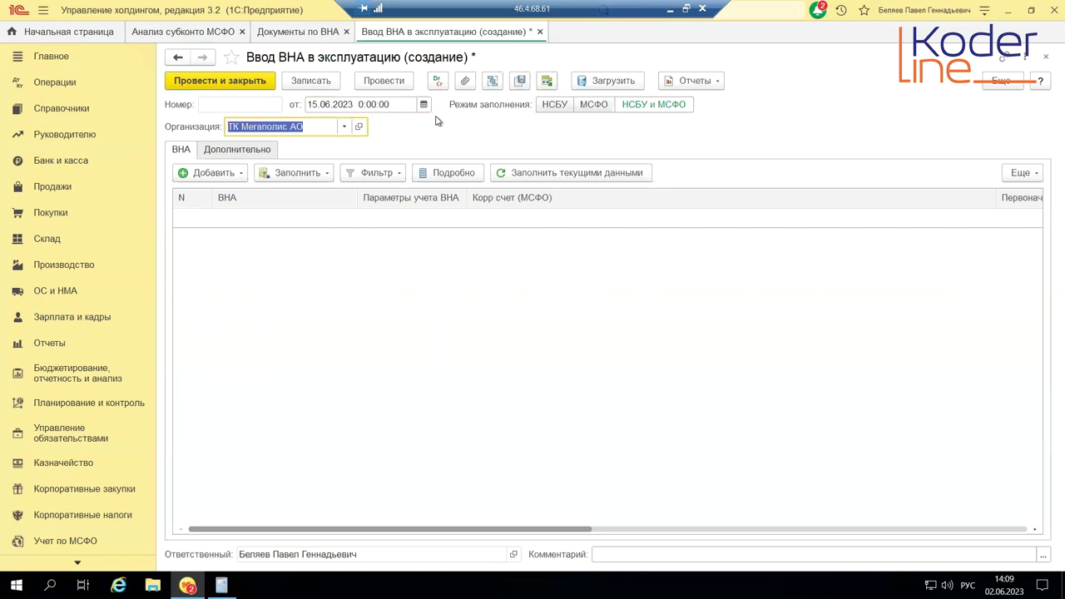
{"action": "left_click", "coordinate": [594, 106]}
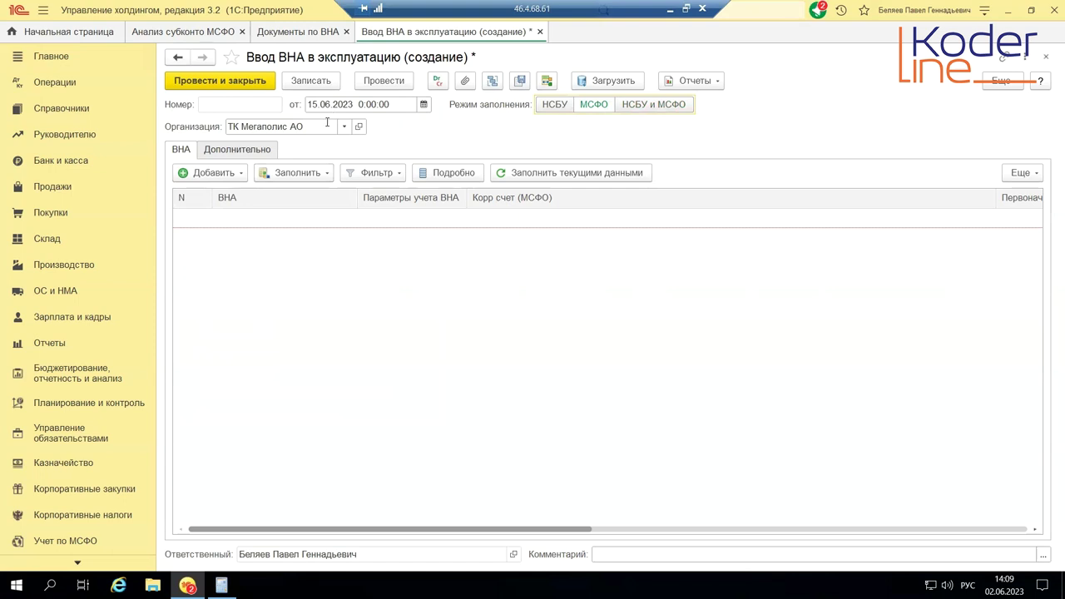
- Add a fixed asset line with Автомобиль 1 to the commissioning document
{"action": "left_click", "coordinate": [204, 174]}
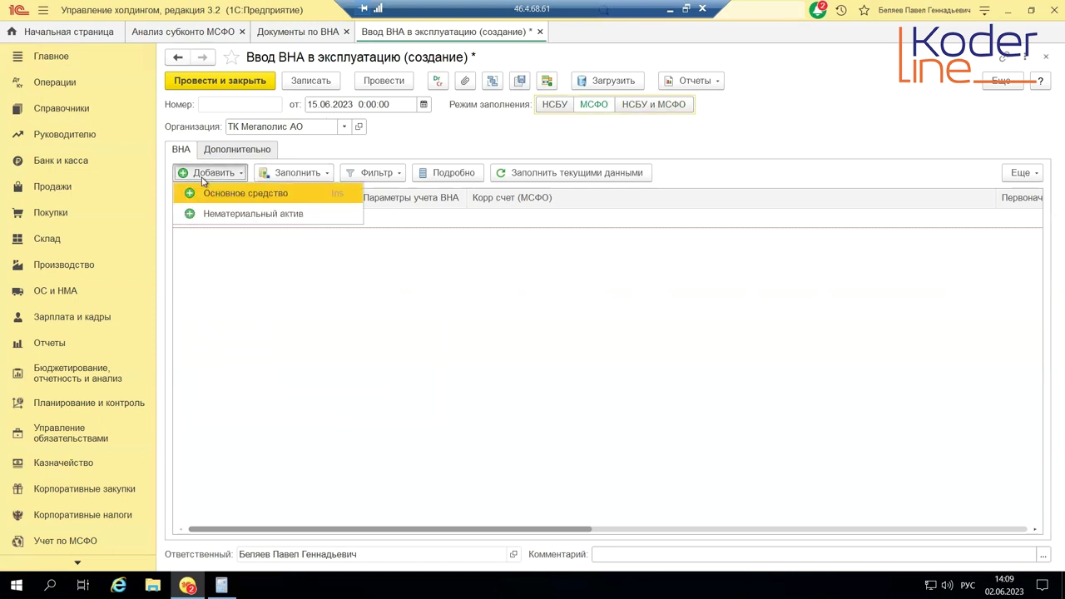
{"action": "left_click", "coordinate": [211, 194]}
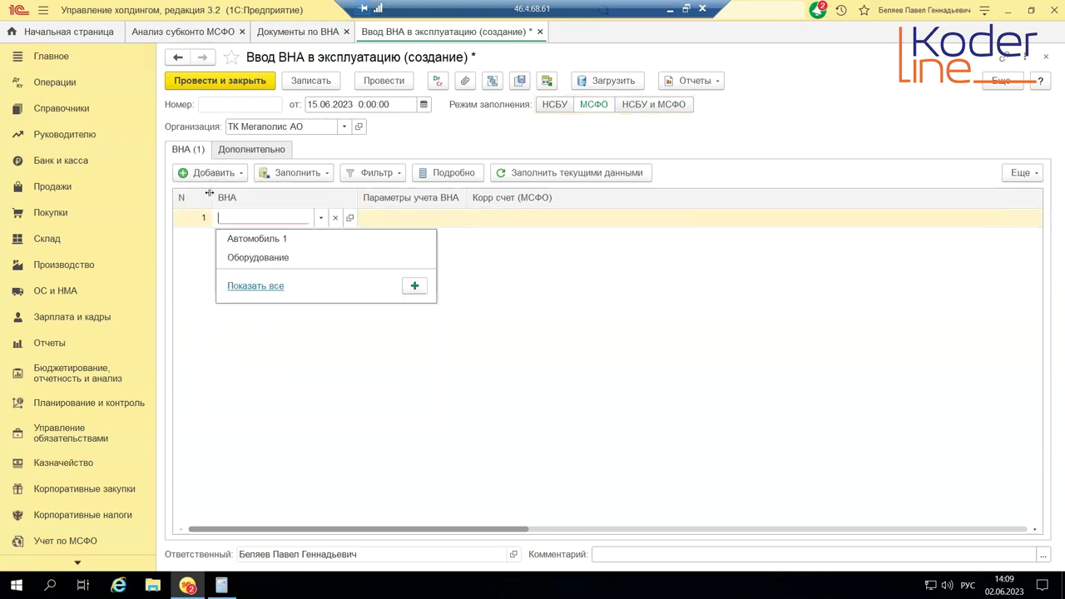
{"action": "left_click", "coordinate": [258, 239]}
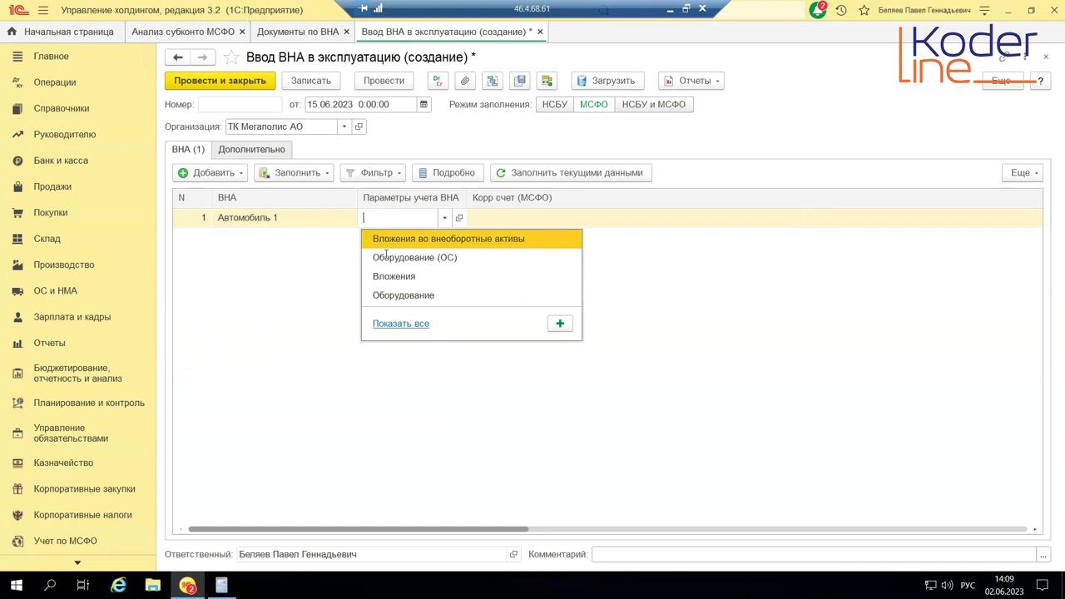
- Create a new ВНА accounting parameters entry named ОС with the accounting model Учет по фактическим затратам
{"action": "left_click", "coordinate": [411, 327]}
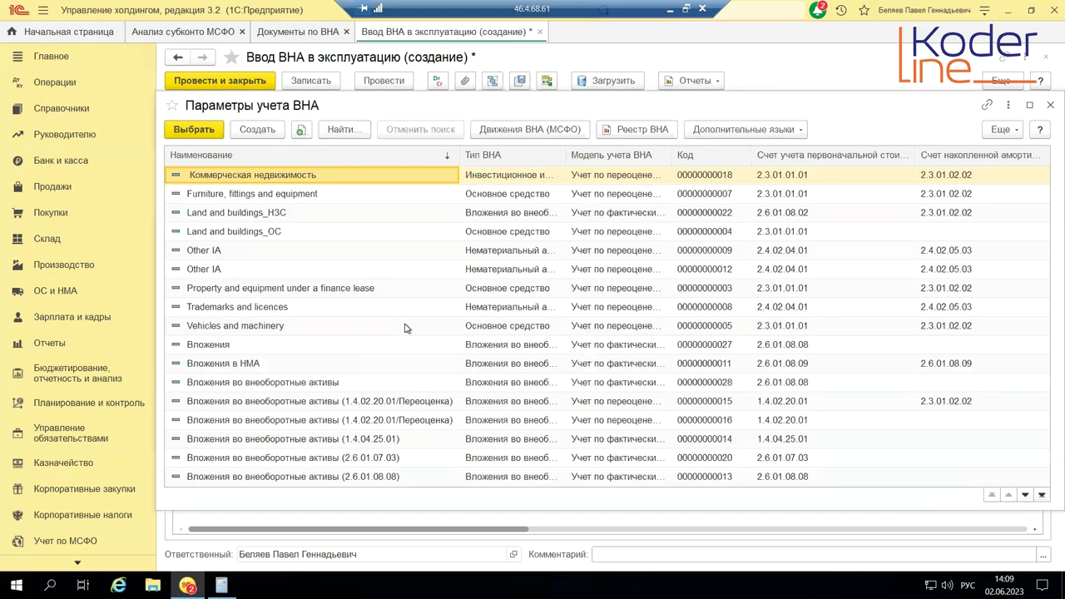
{"action": "left_click", "coordinate": [267, 134]}
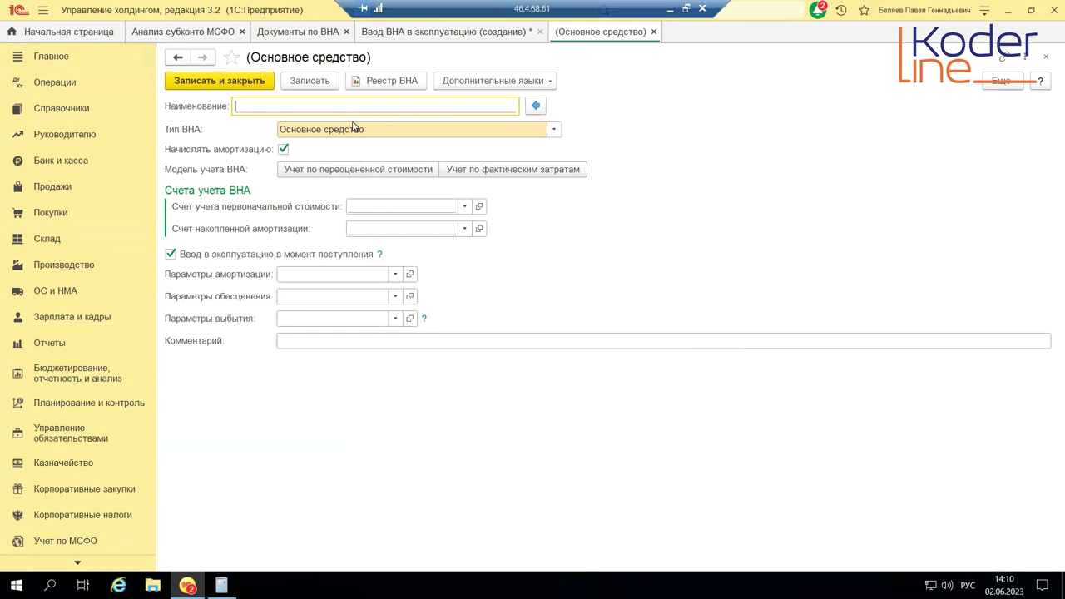
{"action": "type", "text": "ОС"}
{"action": "left_click", "coordinate": [488, 170]}
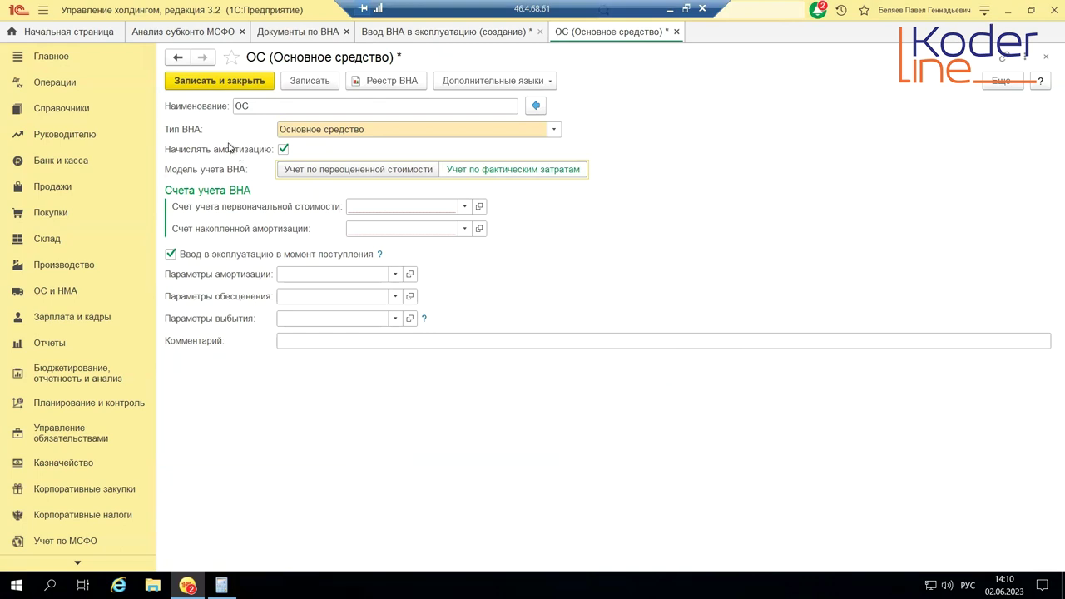
- Set the initial cost account of the ОС parameters to 2.3.01.01.01 (Основные средства: первоначальная стоимость)
{"action": "left_click", "coordinate": [356, 207]}
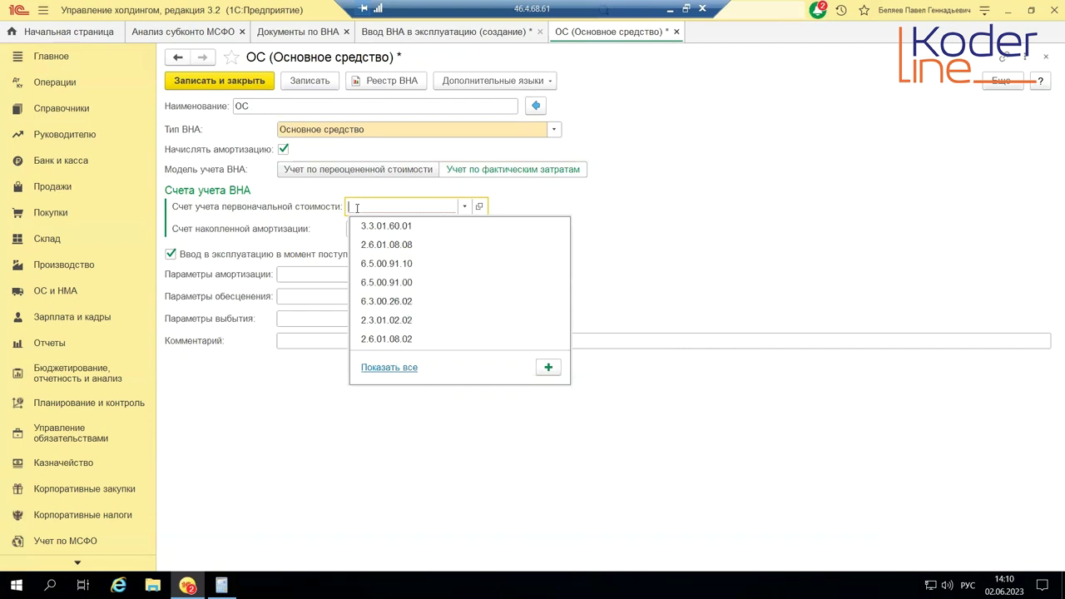
{"action": "type", "text": "2,"}
{"action": "key", "text": "BackSpace"}
{"action": "type", "text": "."}
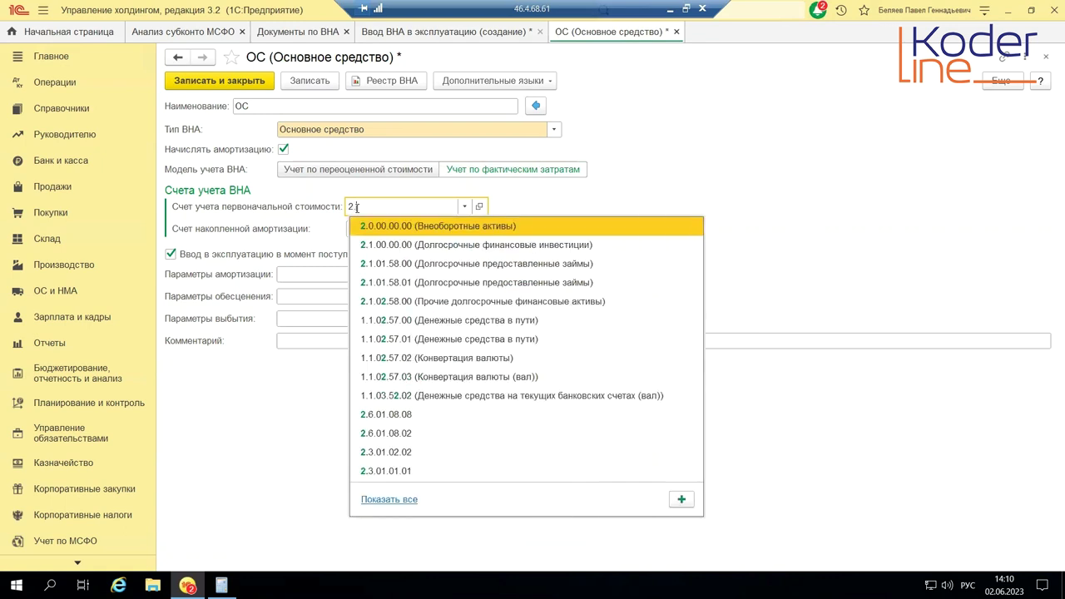
{"action": "type", "text": "3ю"}
{"action": "key", "text": "BackSpace"}
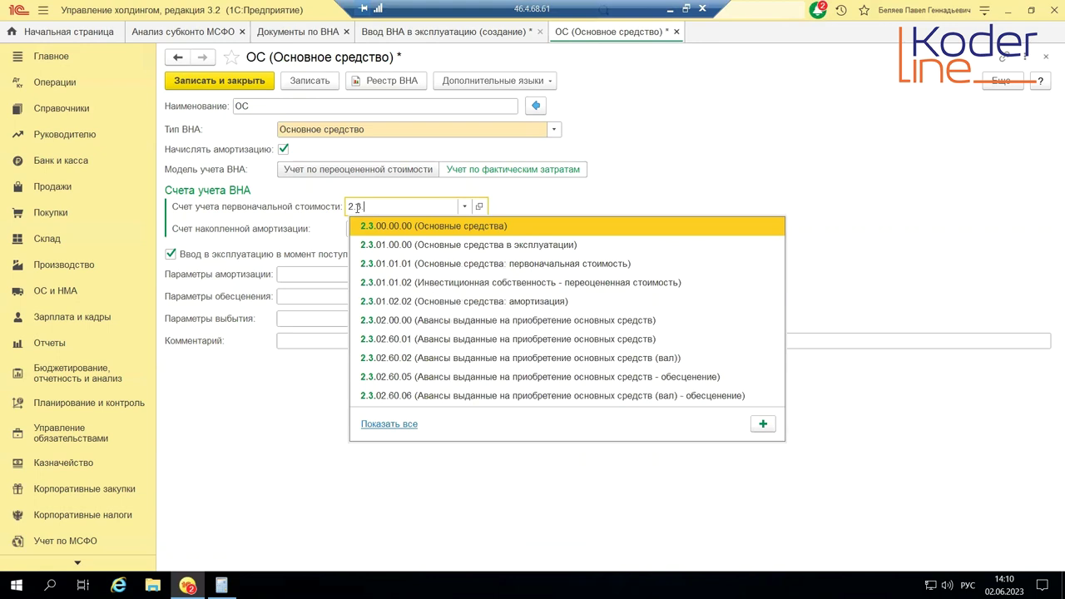
{"action": "left_click", "coordinate": [482, 264]}
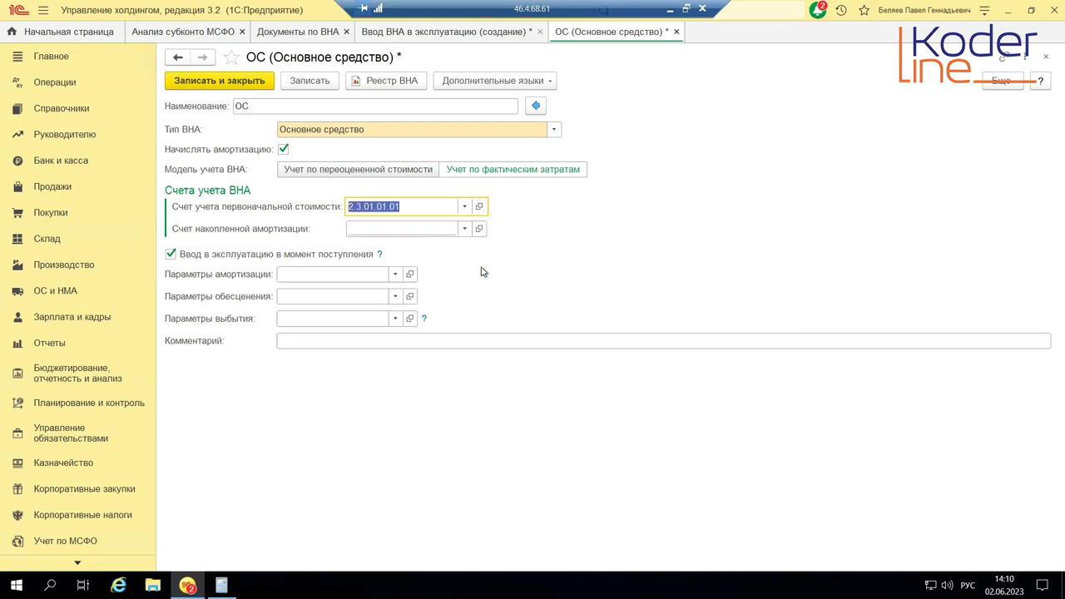
- Set the accumulated depreciation account to 2.3.01.02.02 (Основные средства: амортизация) from the МСФО chart of accounts
{"action": "left_click", "coordinate": [366, 229]}
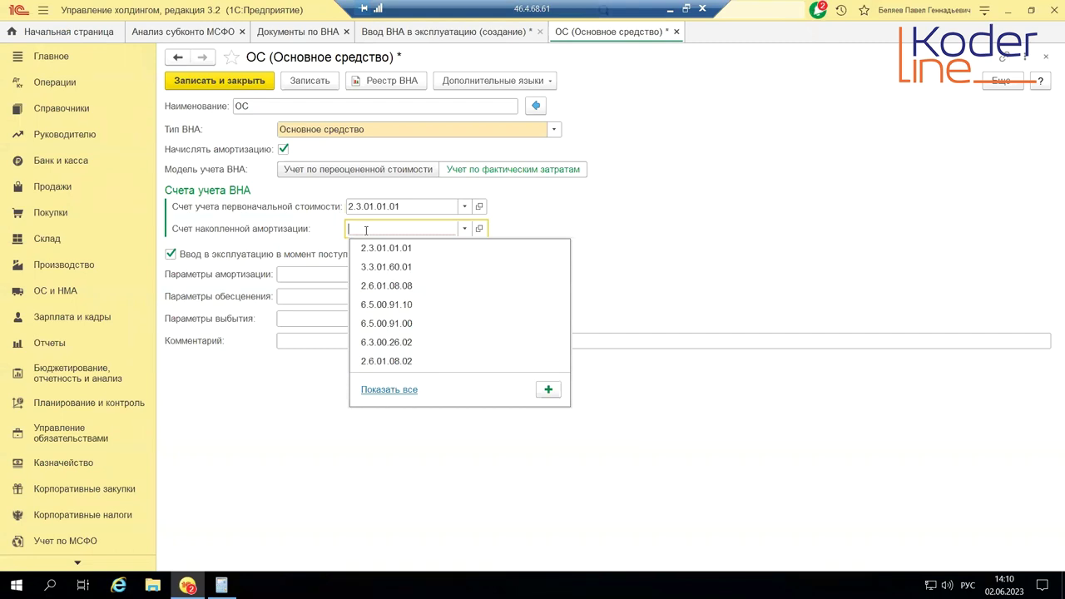
{"action": "left_click", "coordinate": [463, 232]}
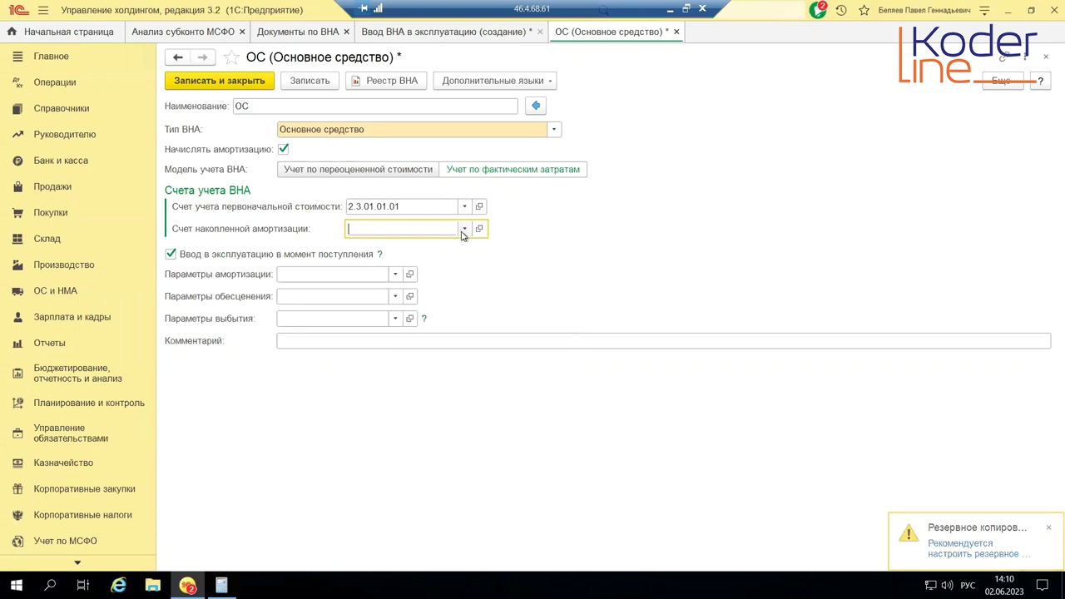
{"action": "left_click", "coordinate": [463, 232]}
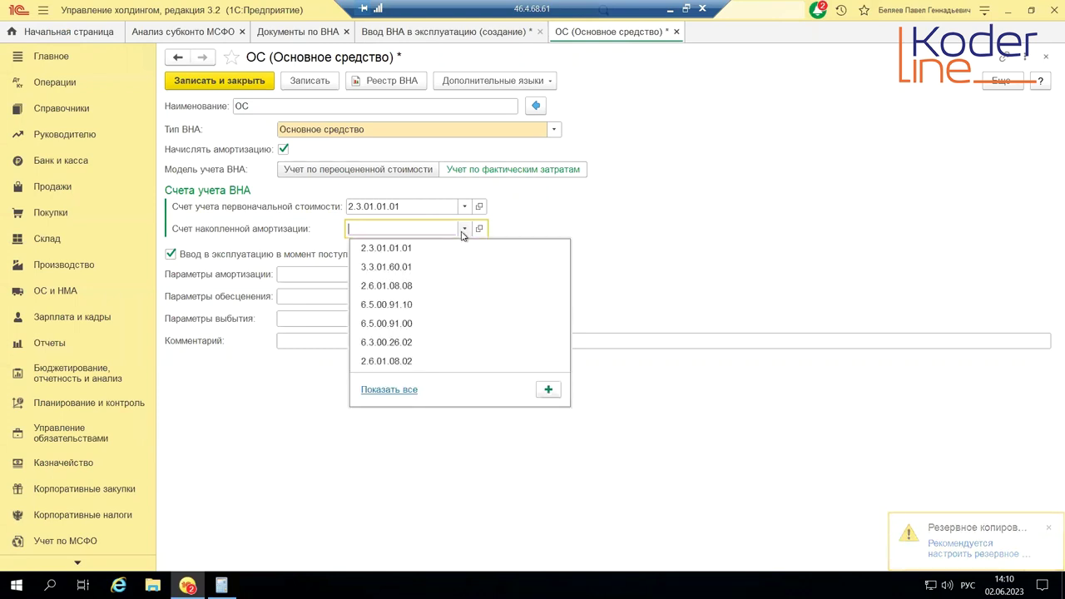
{"action": "left_click", "coordinate": [388, 390]}
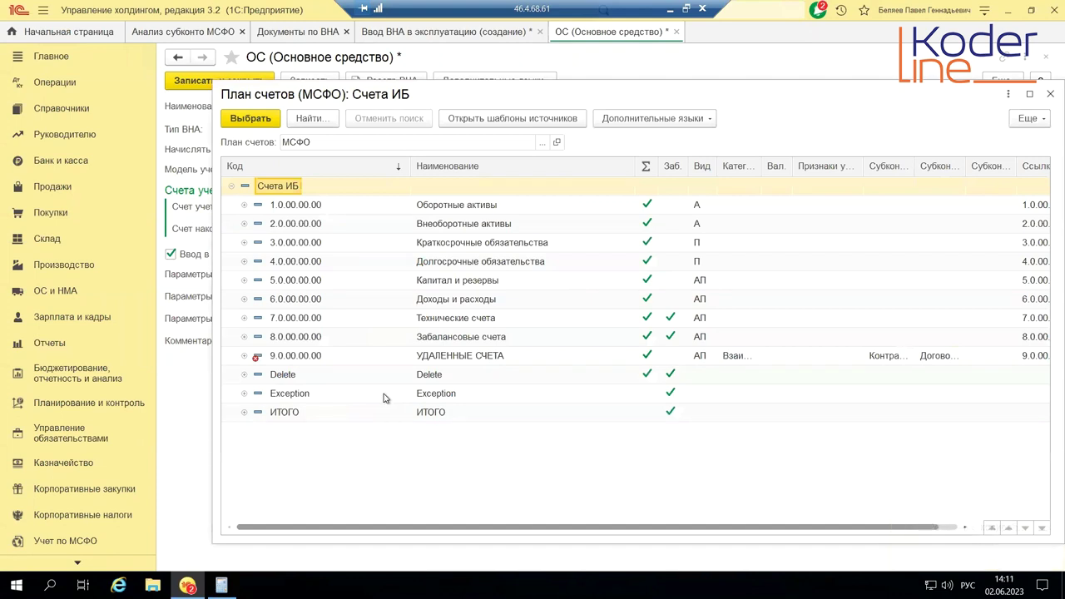
{"action": "left_click", "coordinate": [244, 225]}
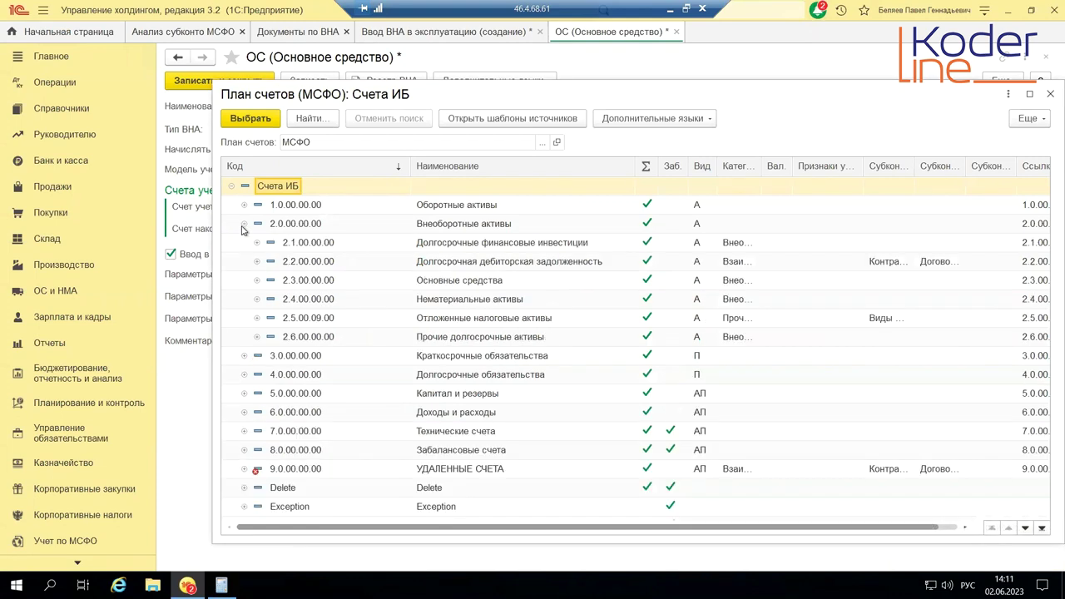
{"action": "left_click", "coordinate": [257, 282]}
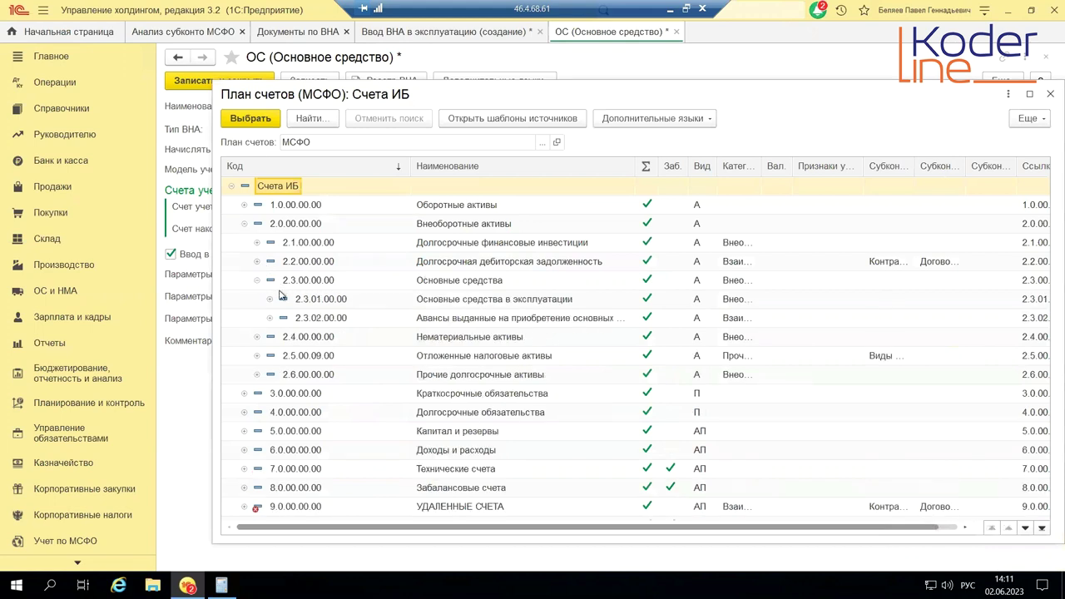
{"action": "left_click", "coordinate": [270, 300]}
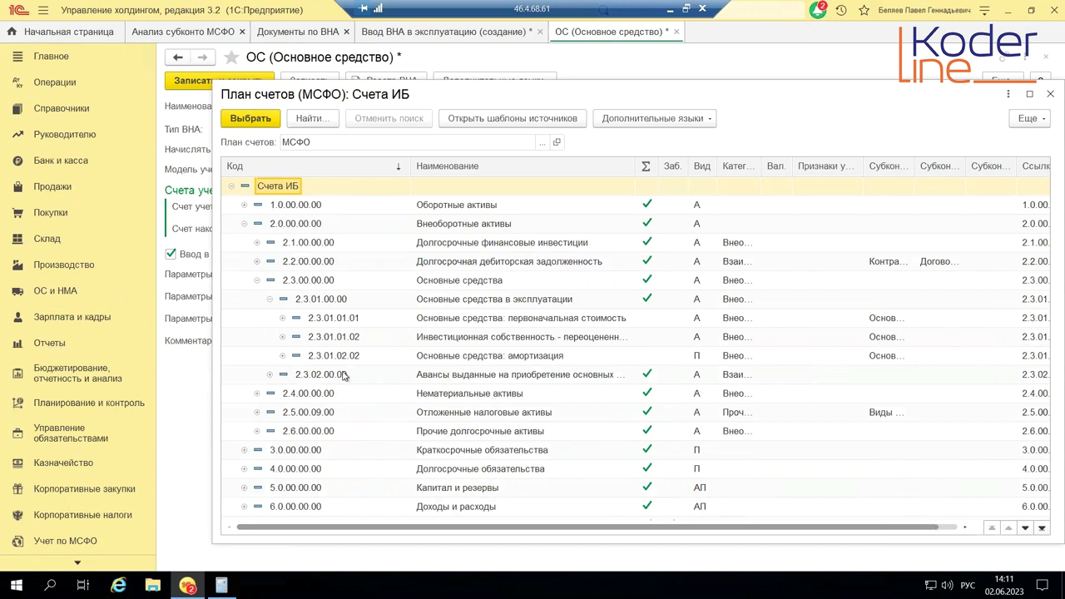
{"action": "left_click", "coordinate": [518, 360]}
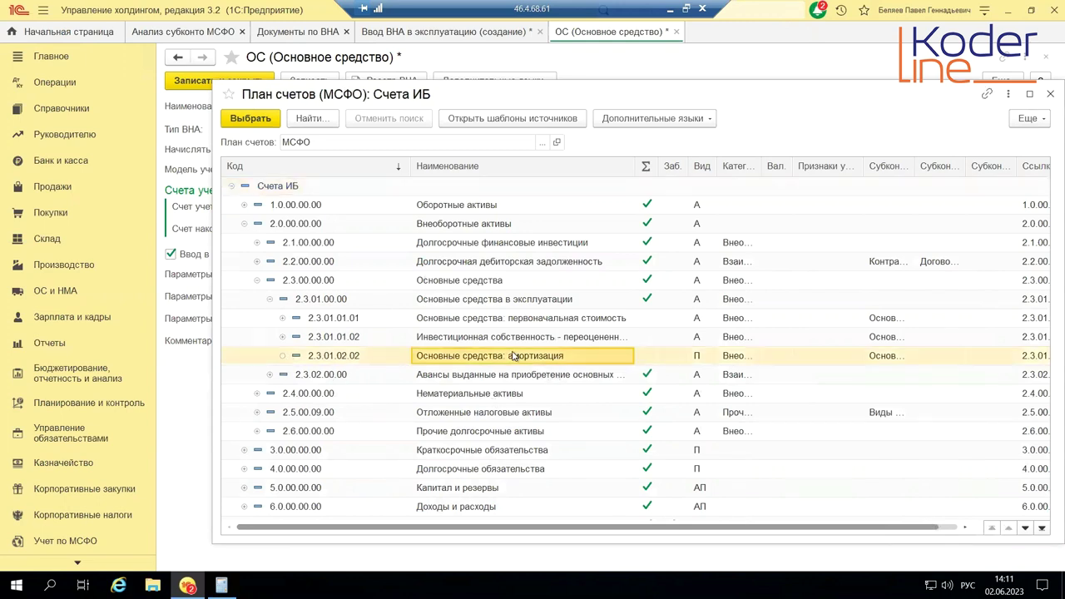
{"action": "double_click", "coordinate": [520, 360]}
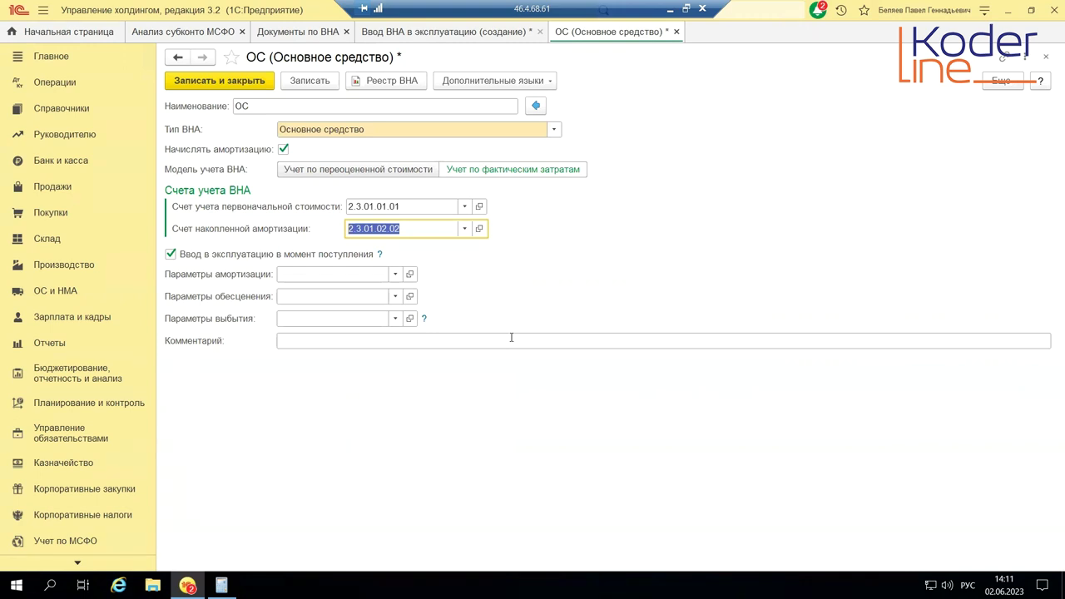
- Disable commissioning at receipt, set the pre-commissioning accounting parameters to Вложения во внеоборотные активы, and save the ОС entry
{"action": "left_click", "coordinate": [302, 256]}
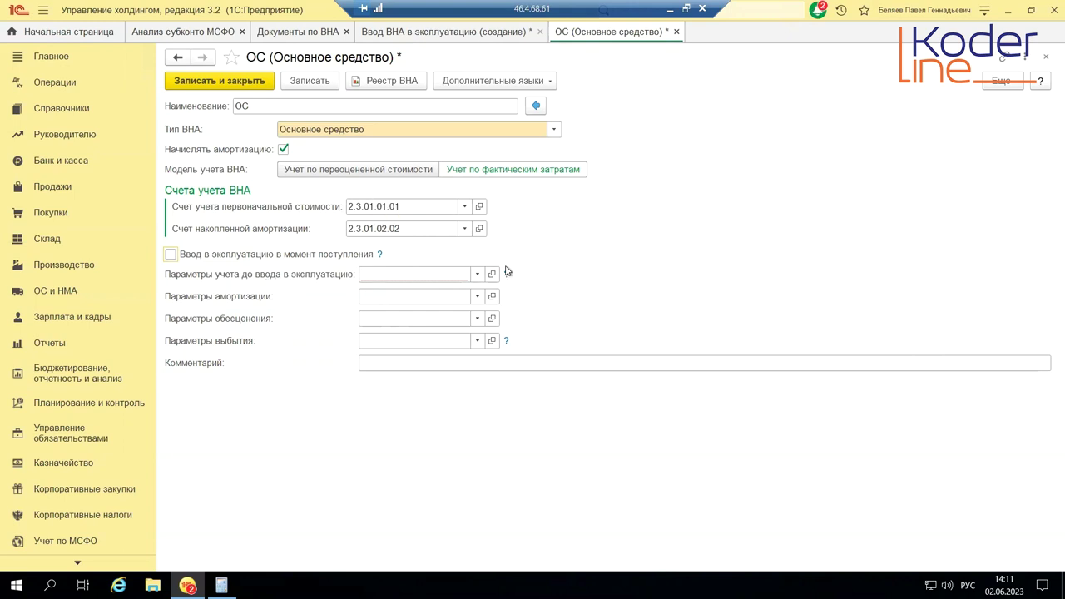
{"action": "left_click", "coordinate": [477, 275]}
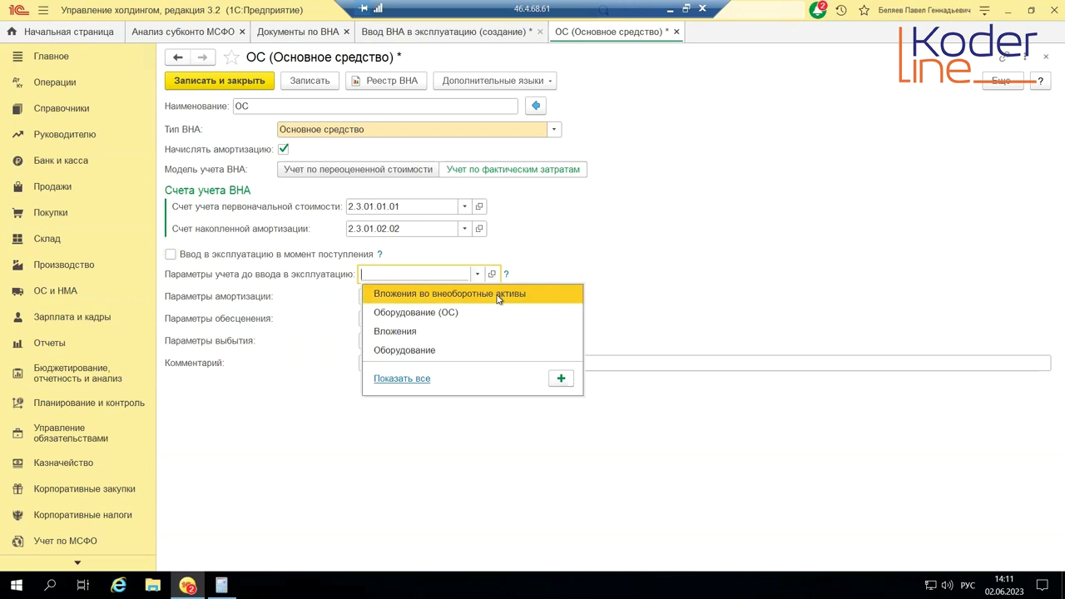
{"action": "left_click", "coordinate": [499, 298]}
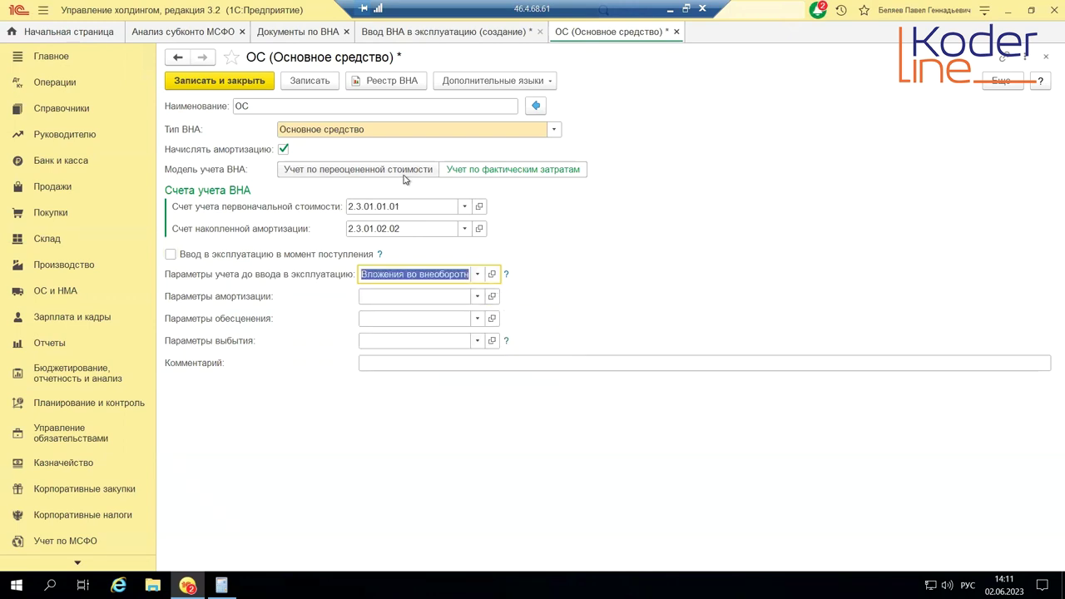
{"action": "left_click", "coordinate": [239, 82]}
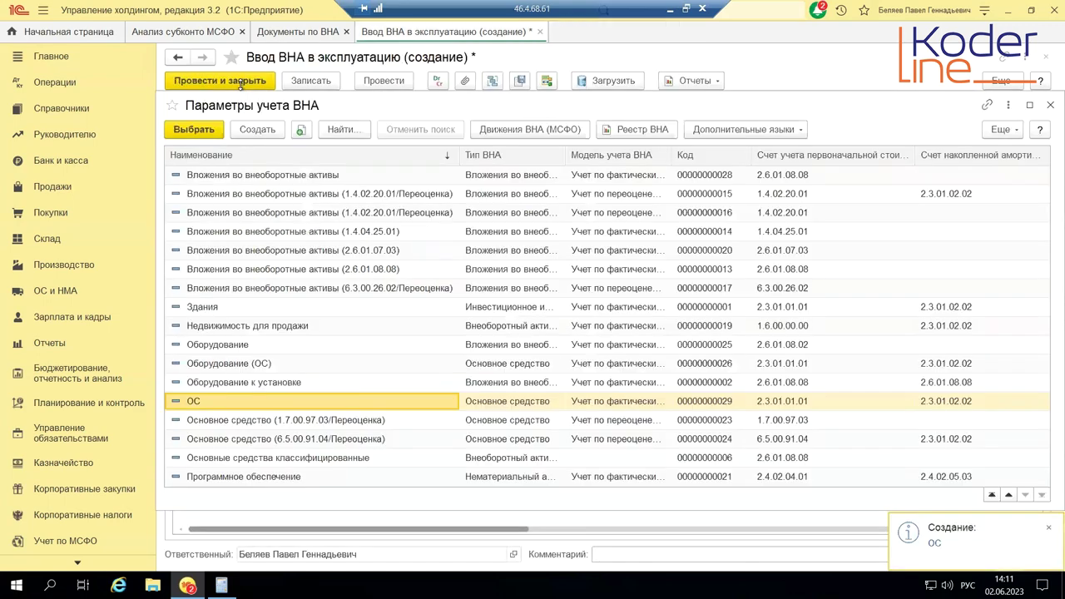
- Assign the ОС accounting parameters to the Автомобиль 1 line and set its МСФО corresponding account to 2.6.01.08.08
{"action": "double_click", "coordinate": [441, 405]}
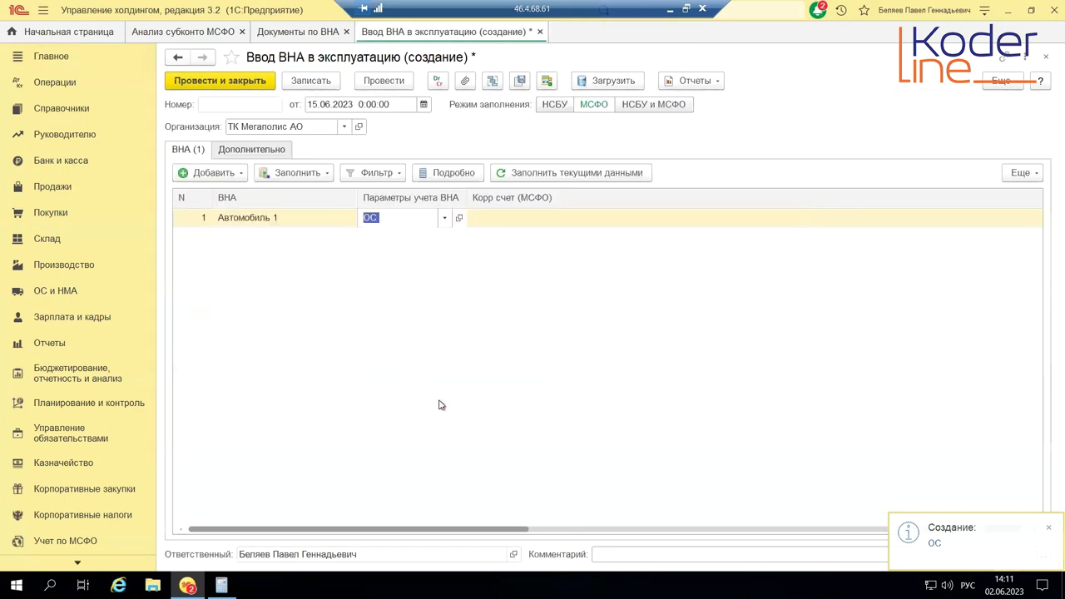
{"action": "key", "text": "Return"}
{"action": "left_click", "coordinate": [542, 220]}
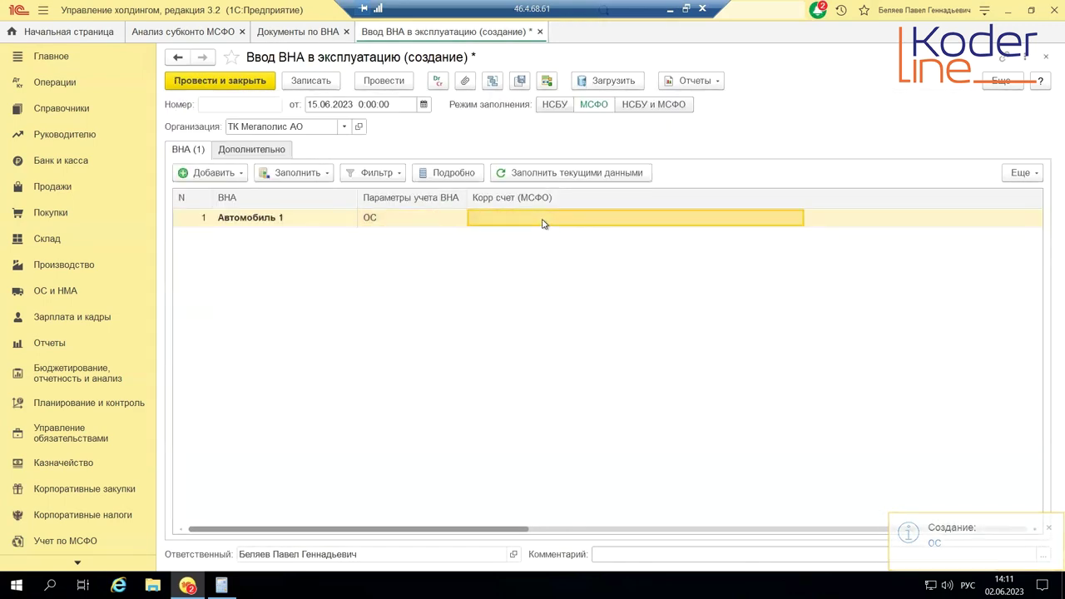
{"action": "left_click", "coordinate": [543, 222]}
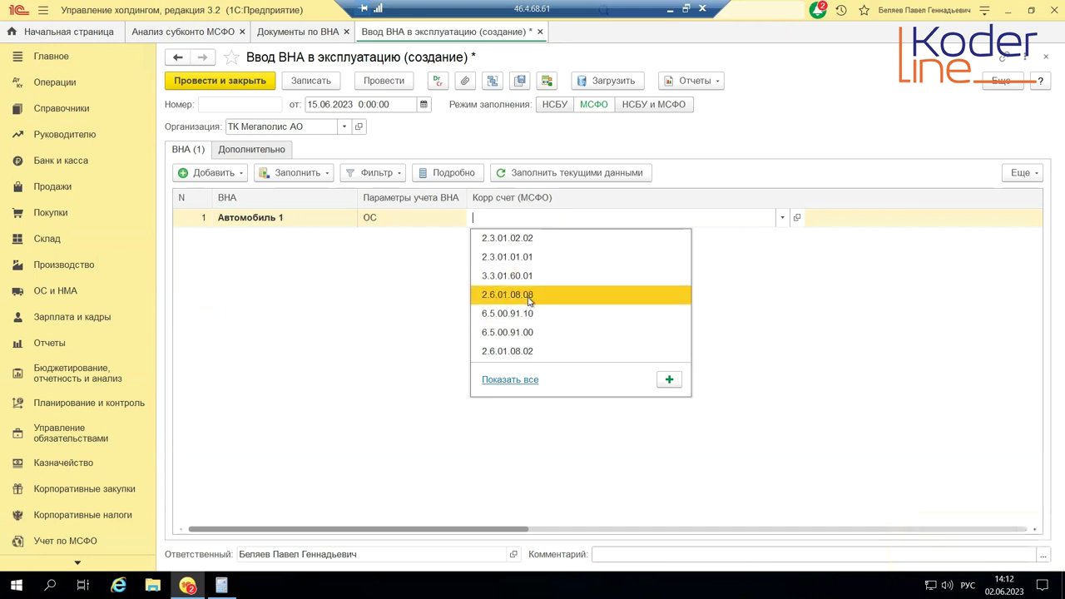
{"action": "left_click", "coordinate": [529, 296]}
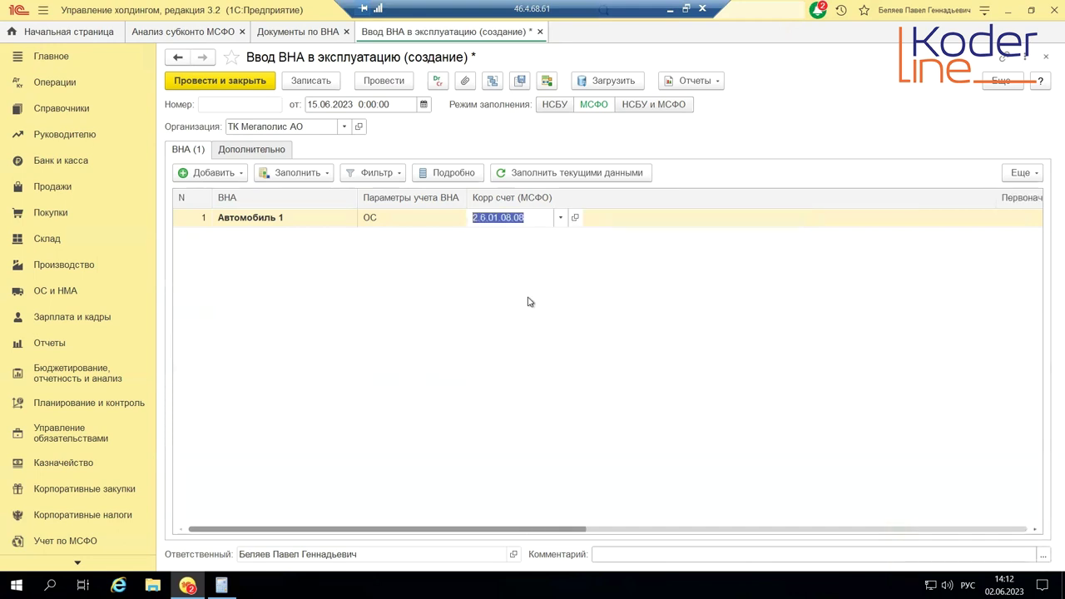
- Set the corresponding account's Внеоборотные активы analytics to the fixed asset Автомобиль 1
{"action": "left_click", "coordinate": [675, 223]}
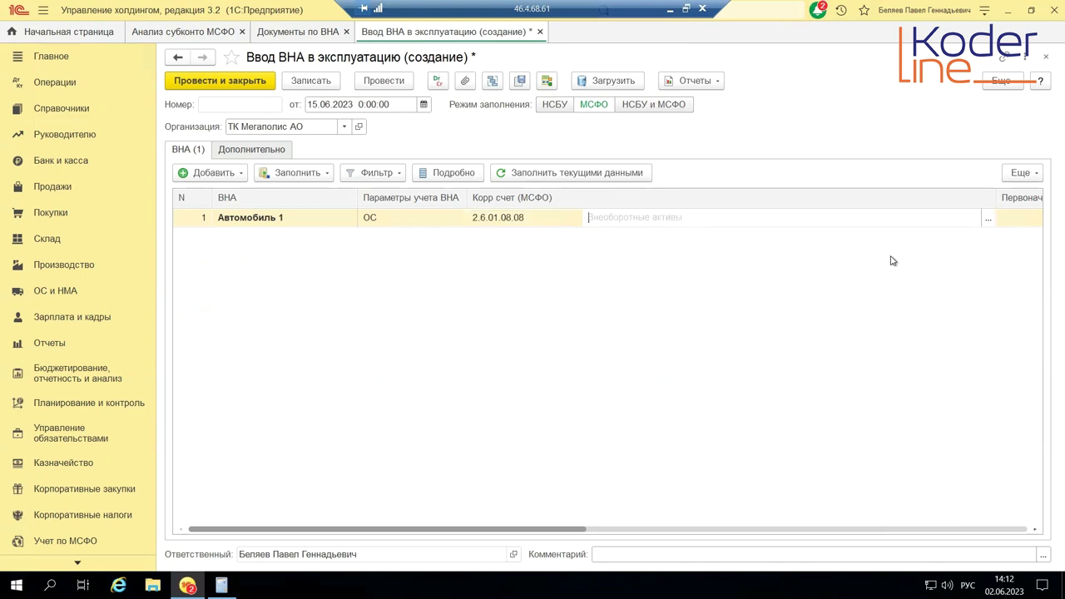
{"action": "left_click", "coordinate": [987, 220]}
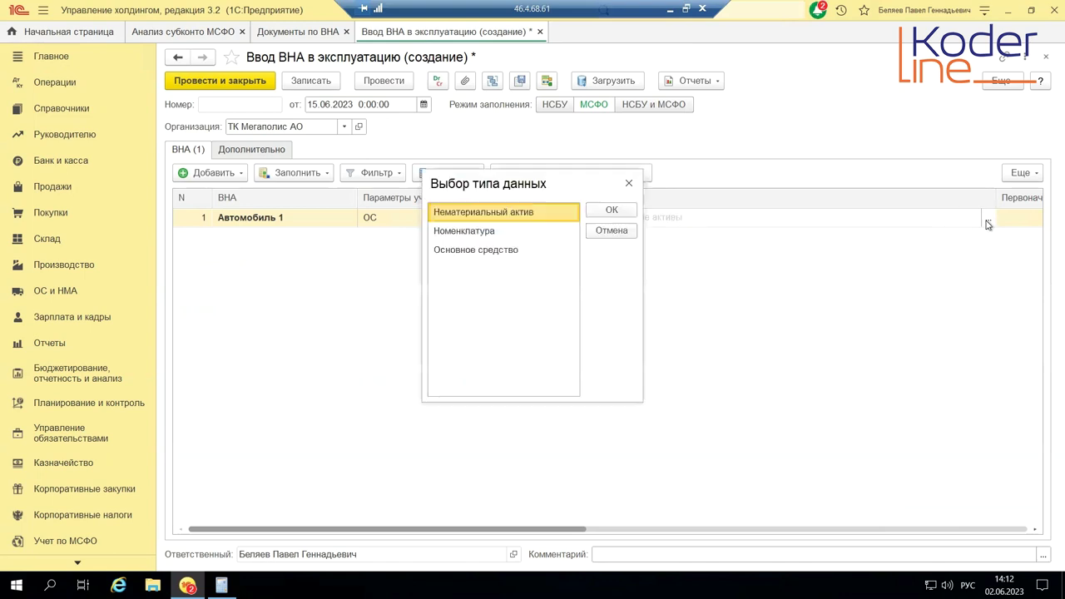
{"action": "double_click", "coordinate": [511, 250]}
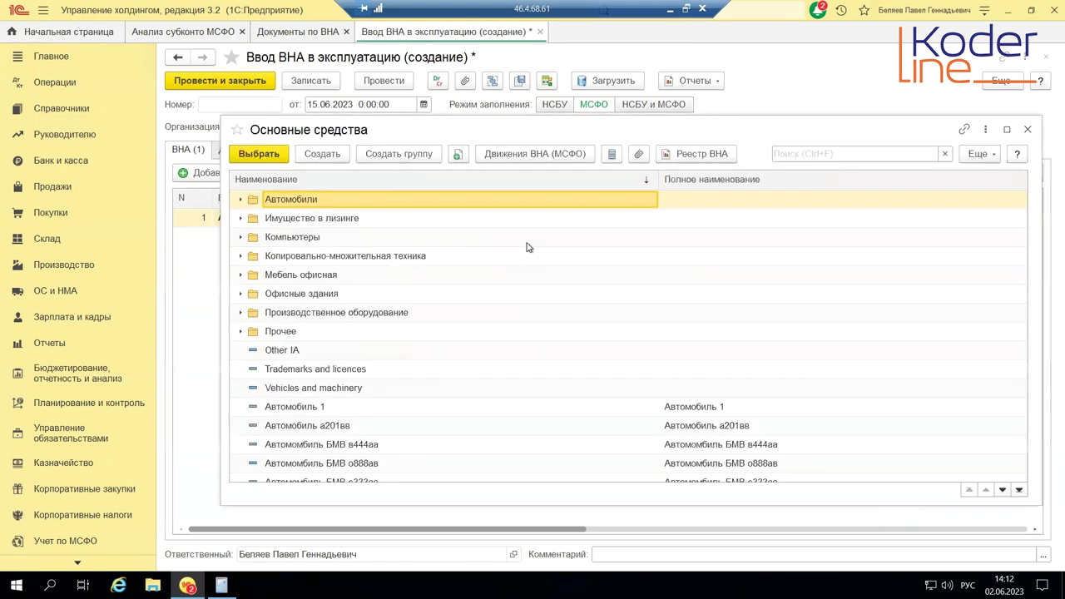
{"action": "double_click", "coordinate": [385, 408]}
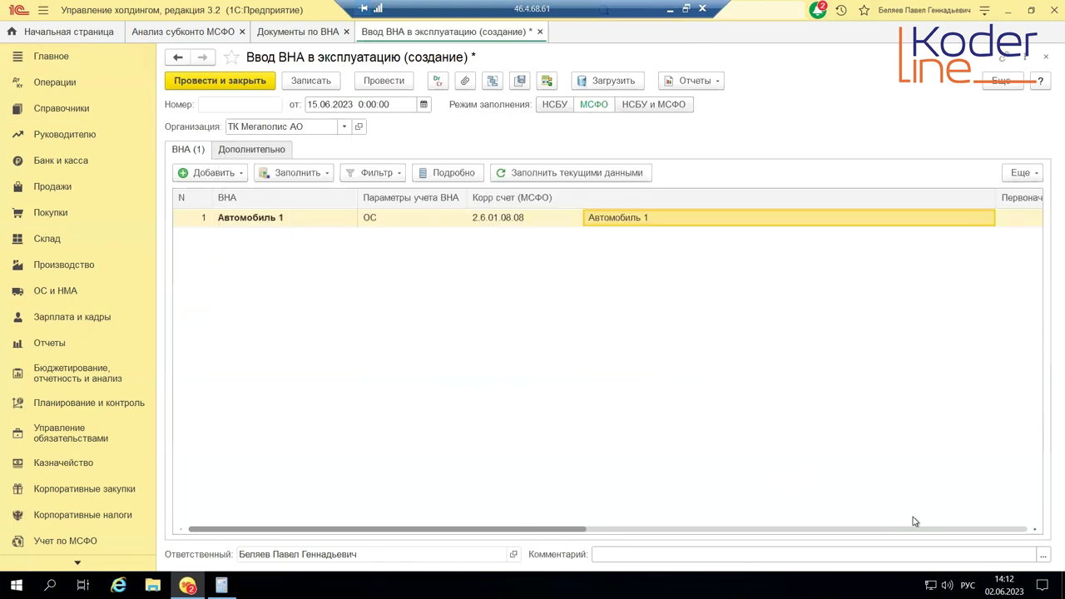
- Set the line's МСФО initial cost to 2 000 000 and its depreciation method to Линейный
{"action": "left_click_drag", "start_coordinate": [223, 526], "coordinate": [469, 519]}
{"action": "left_click", "coordinate": [644, 218]}
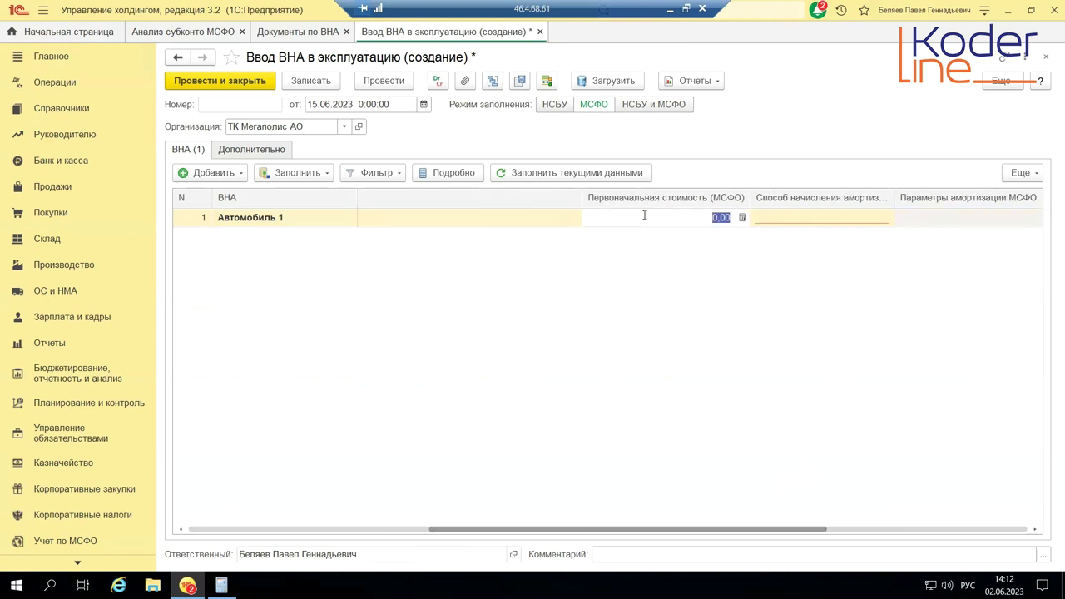
{"action": "type", "text": "2 000 000"}
{"action": "key", "text": "Return"}
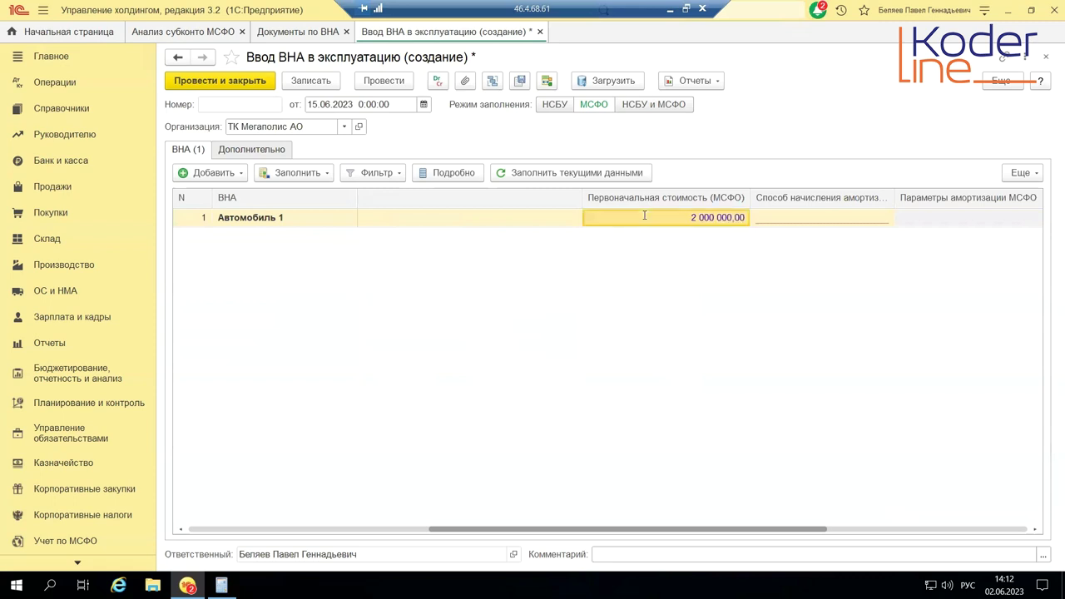
{"action": "left_click", "coordinate": [822, 221]}
{"action": "left_click", "coordinate": [820, 238]}
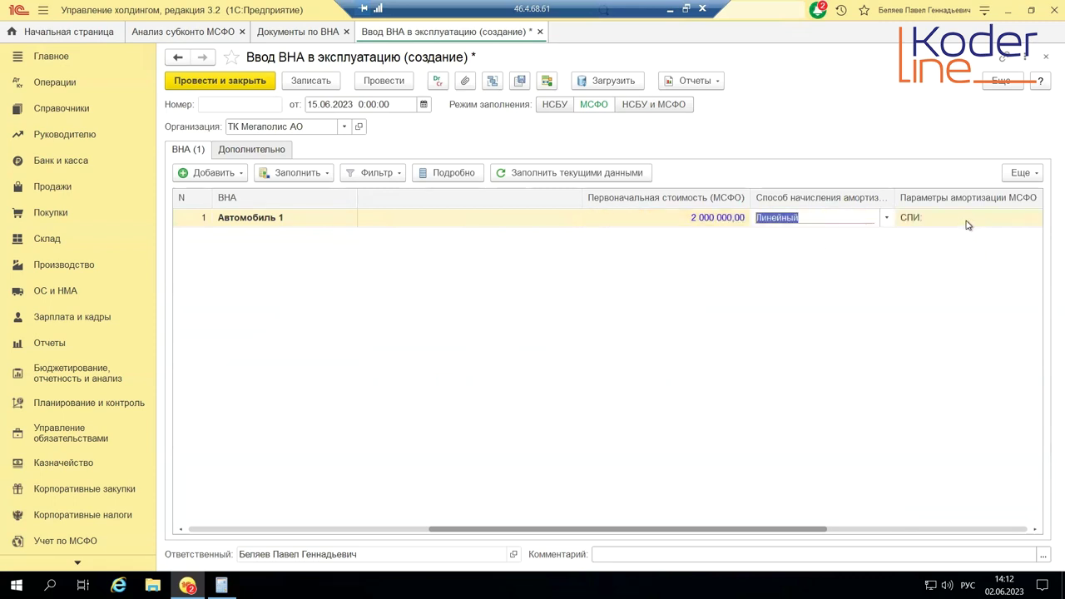
- Show the Автомобиль 1 line's detailed accounting parameters and set its МСФО useful life (СПИ) to 60
{"action": "left_click", "coordinate": [966, 224]}
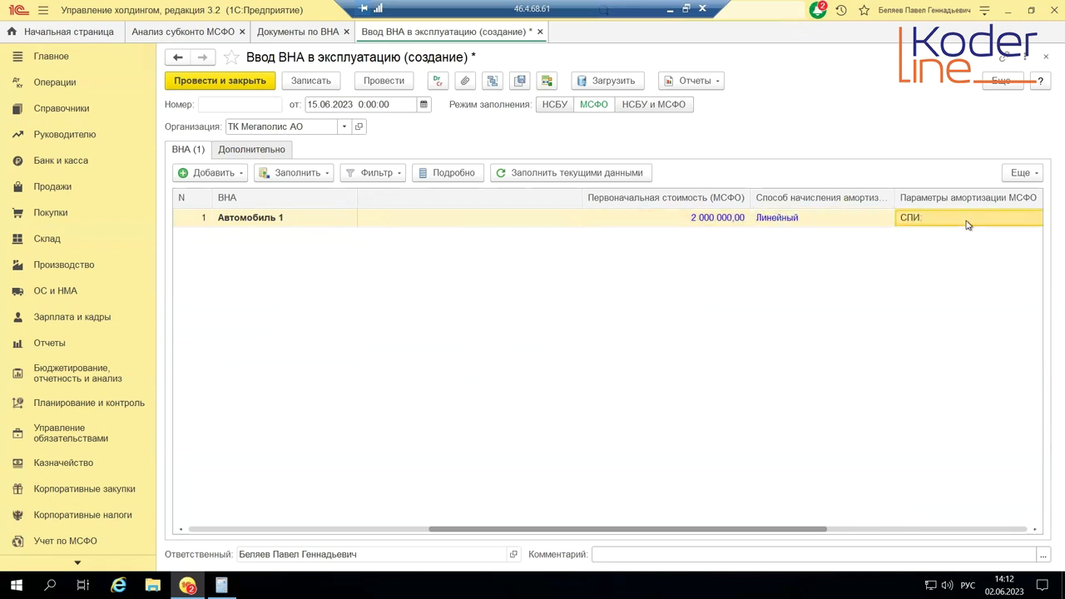
{"action": "left_click", "coordinate": [461, 175]}
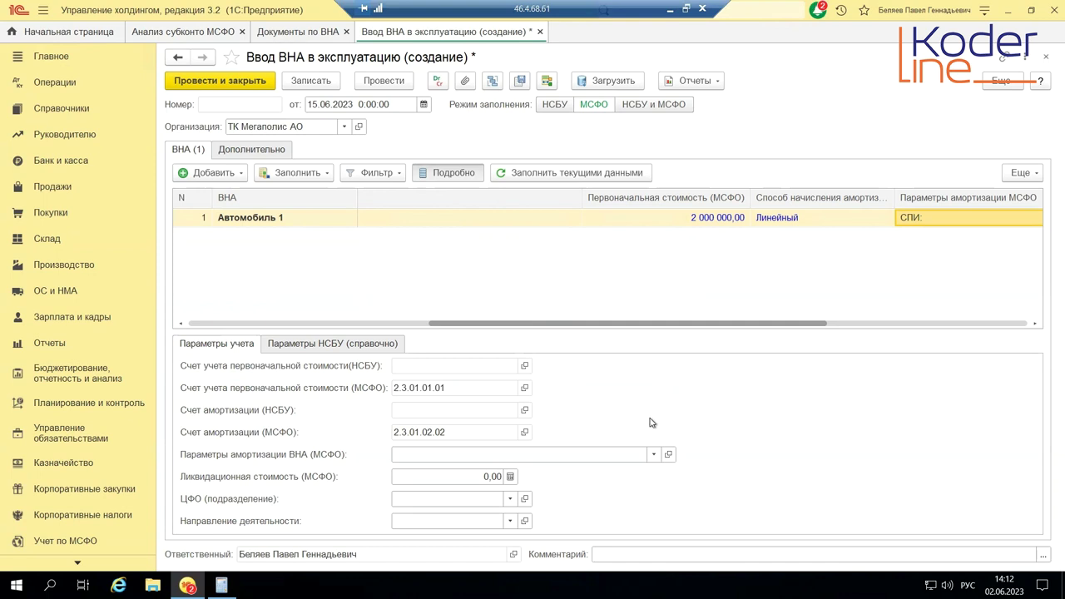
{"action": "scroll", "coordinate": [810, 322], "scroll_direction": "right", "scroll_amount": 3}
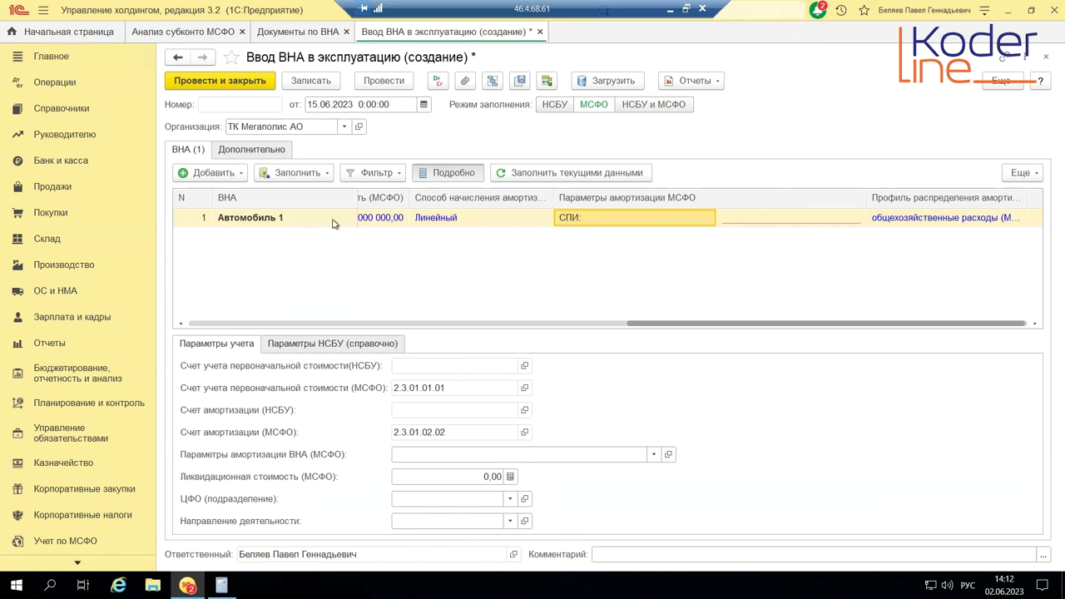
{"action": "left_click", "coordinate": [771, 220]}
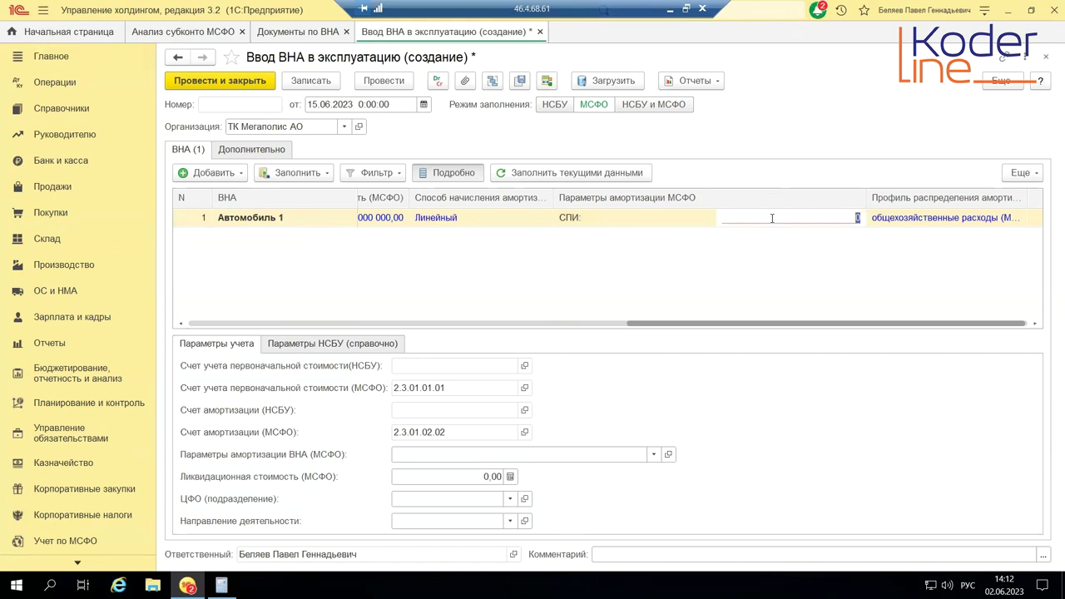
{"action": "type", "text": "60"}
{"action": "key", "text": "Return"}
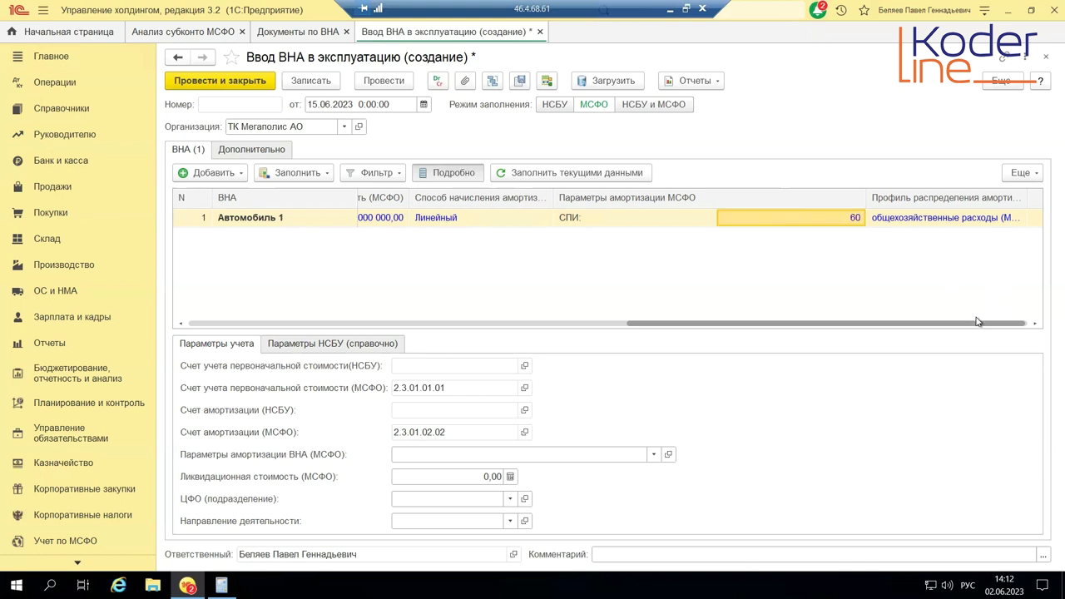
- Open the full list of depreciation expense distribution profiles for the Автомобиль 1 line and start creating a new МСФО profile
{"action": "left_click", "coordinate": [1037, 323]}
{"action": "left_click", "coordinate": [968, 221]}
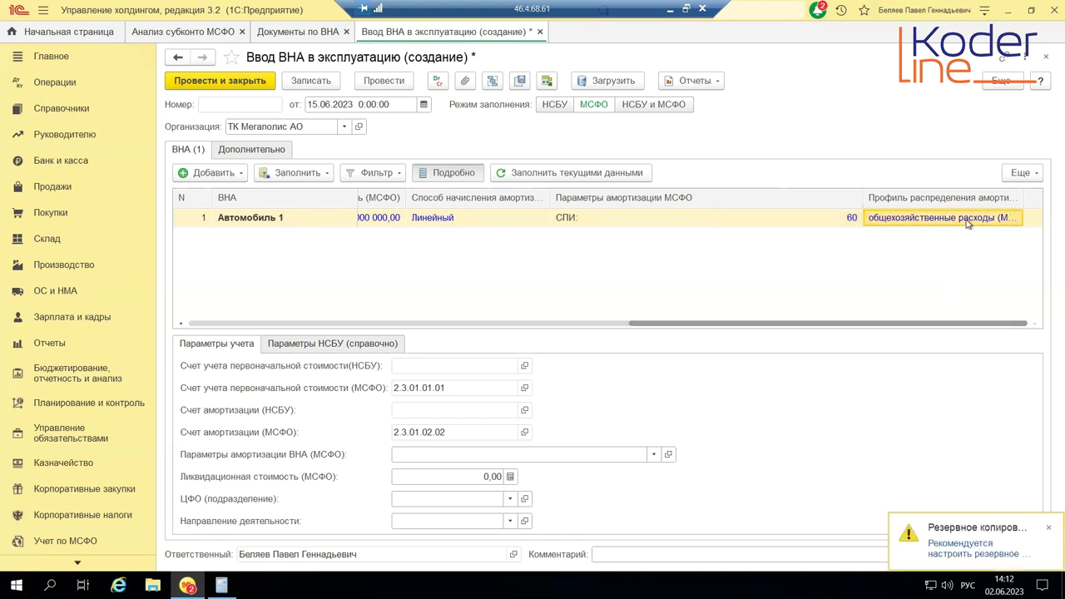
{"action": "left_click", "coordinate": [968, 221]}
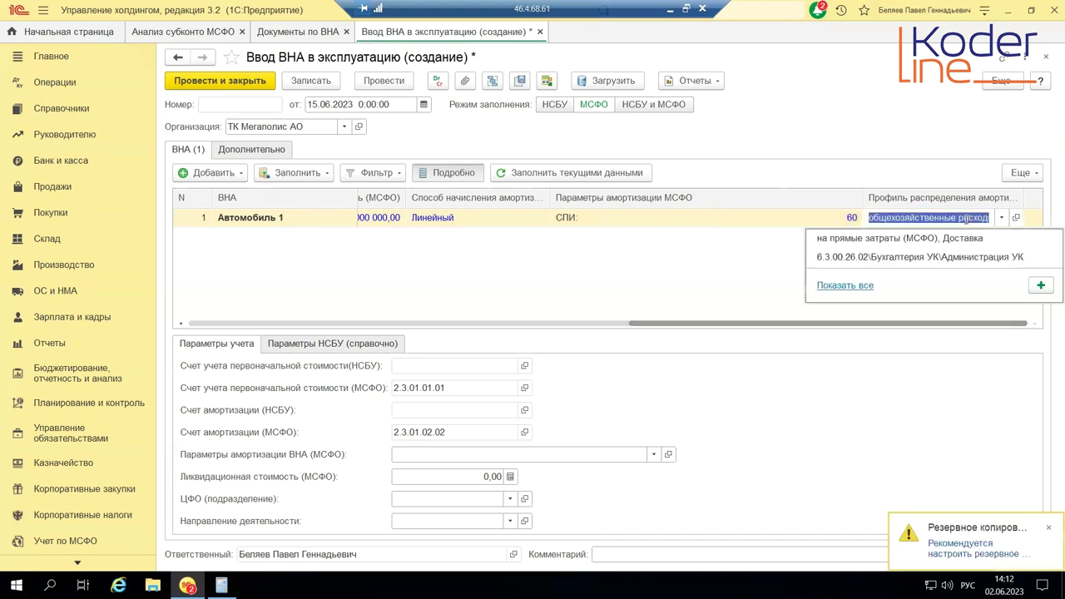
{"action": "left_click", "coordinate": [864, 288]}
{"action": "left_click", "coordinate": [498, 200]}
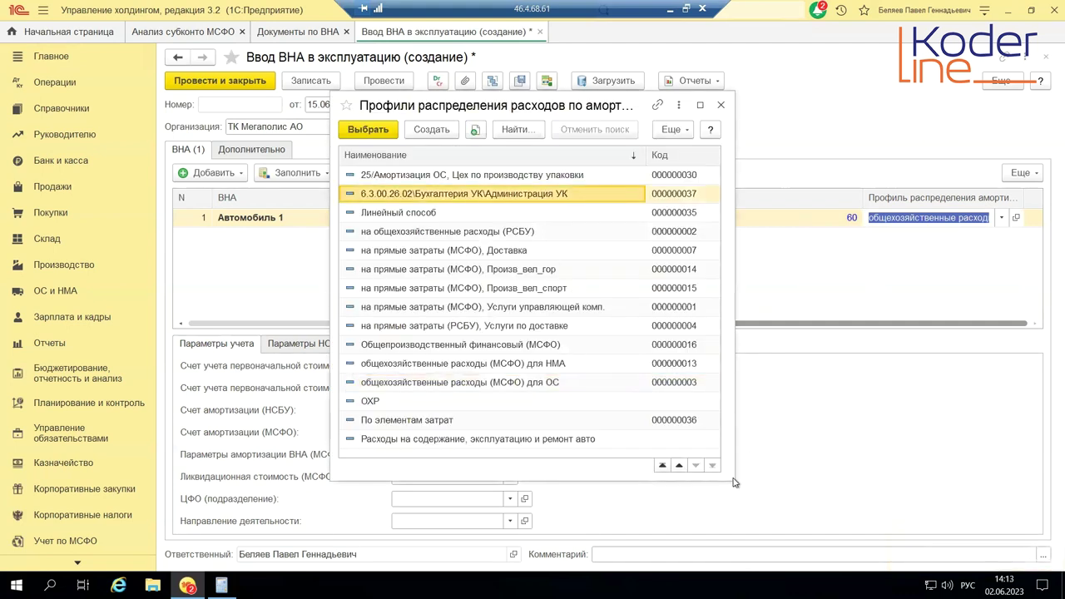
{"action": "left_click_drag", "start_coordinate": [734, 482], "coordinate": [949, 502]}
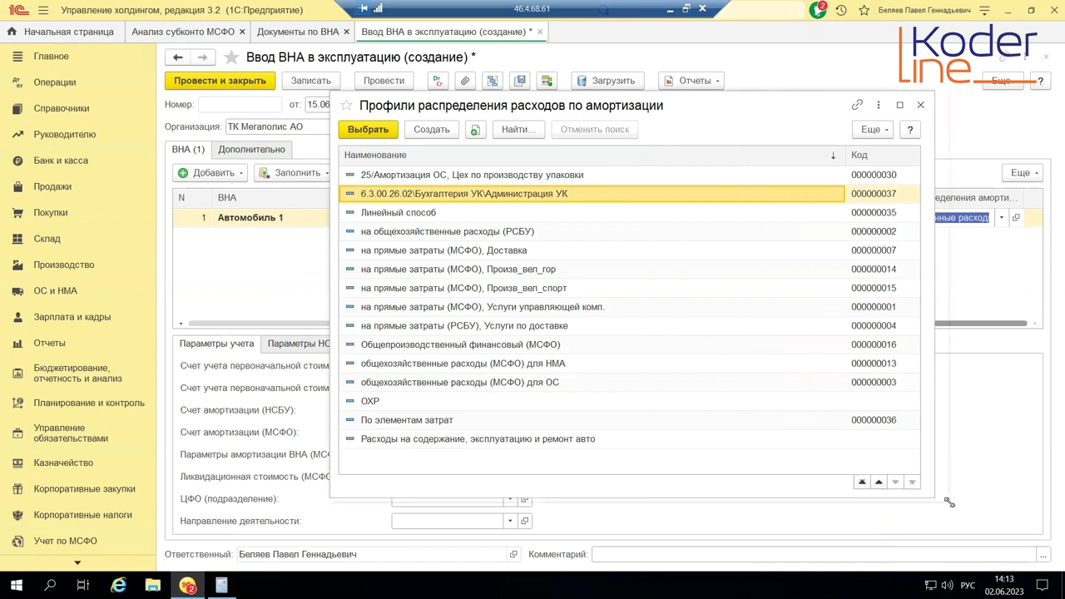
{"action": "left_click", "coordinate": [416, 130]}
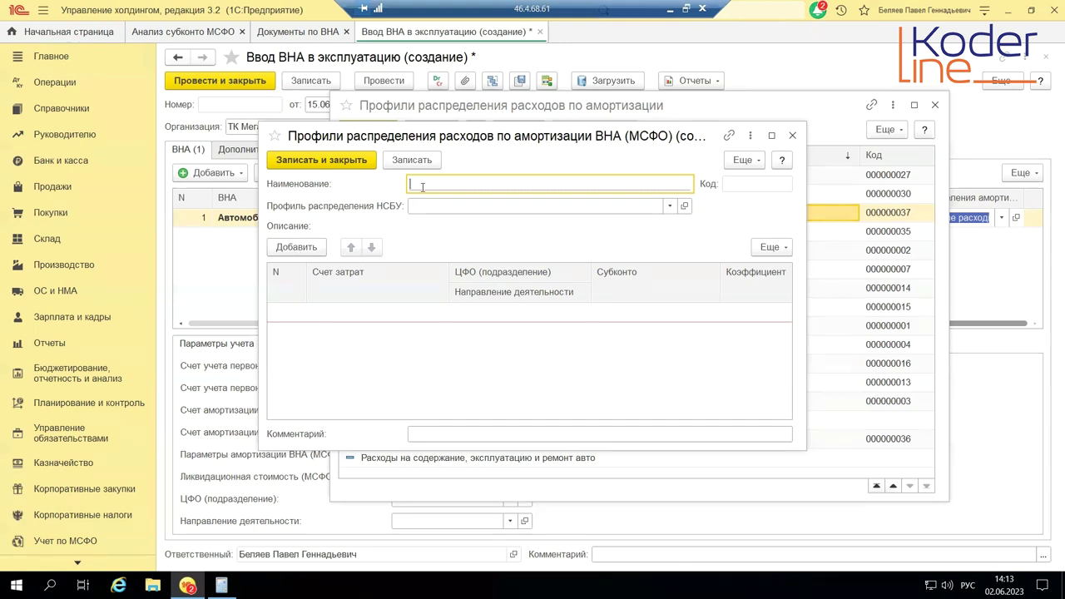
- Add a distribution line with cost account 6.3.00.26.02 Административные расходы, finding it by code part 26, and copy the account code
{"action": "left_click", "coordinate": [297, 247]}
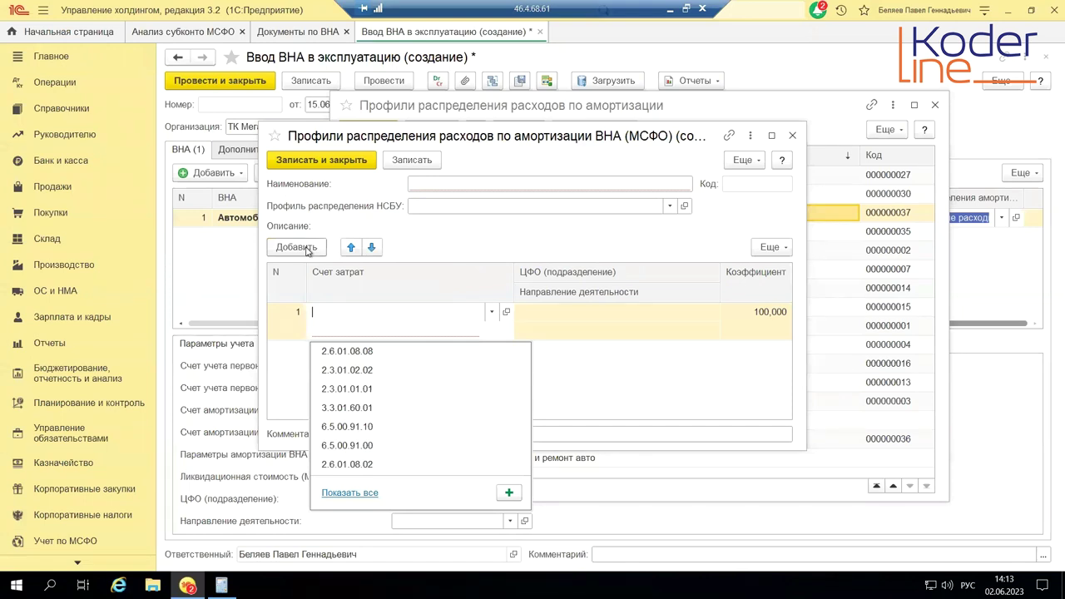
{"action": "left_click", "coordinate": [492, 313]}
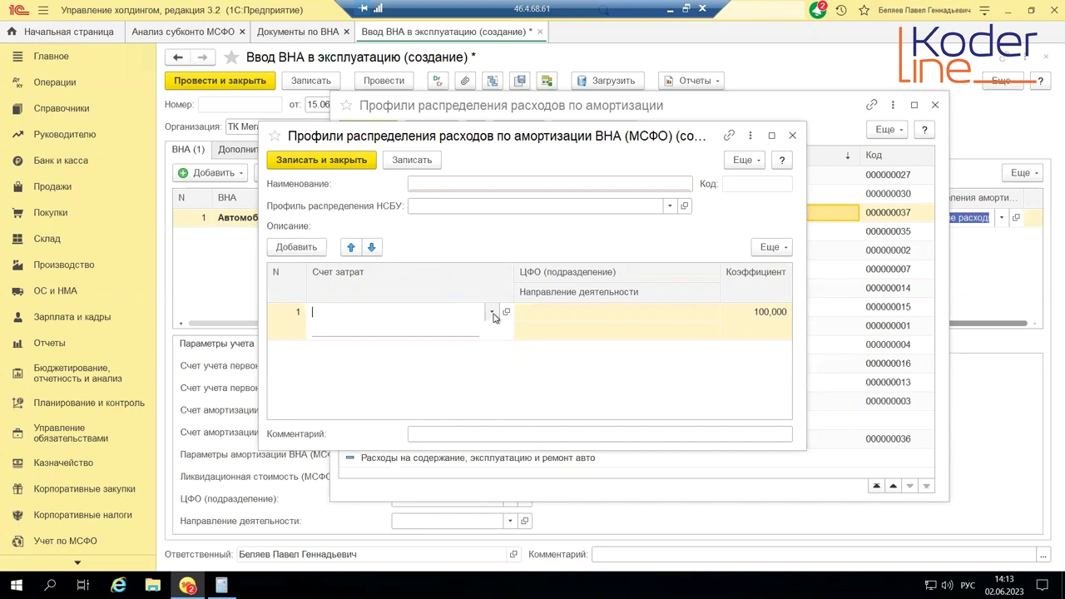
{"action": "left_click", "coordinate": [492, 313]}
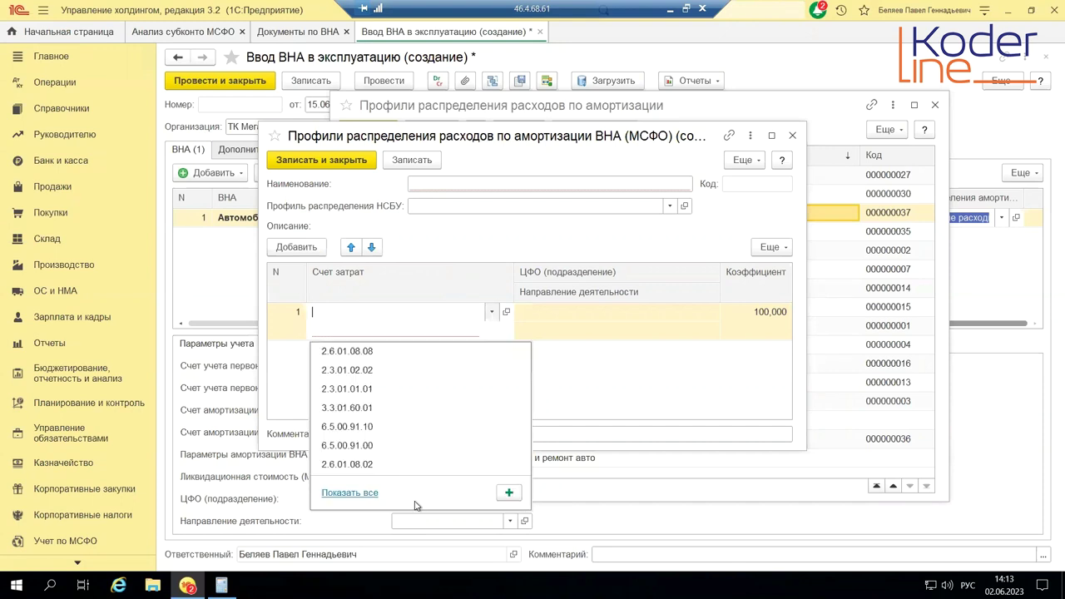
{"action": "left_click", "coordinate": [364, 495]}
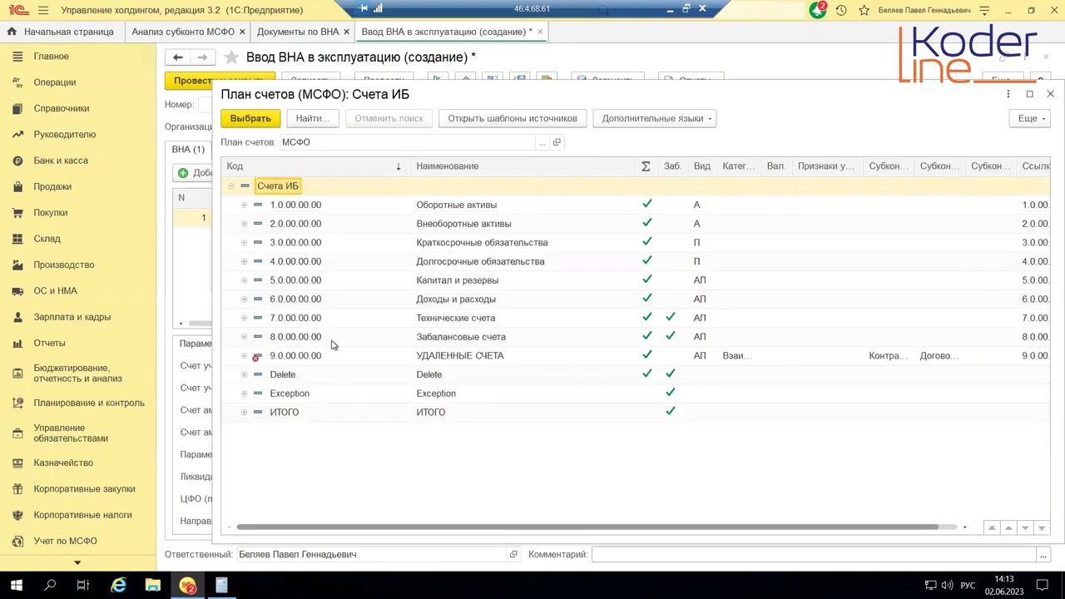
{"action": "left_click", "coordinate": [341, 227]}
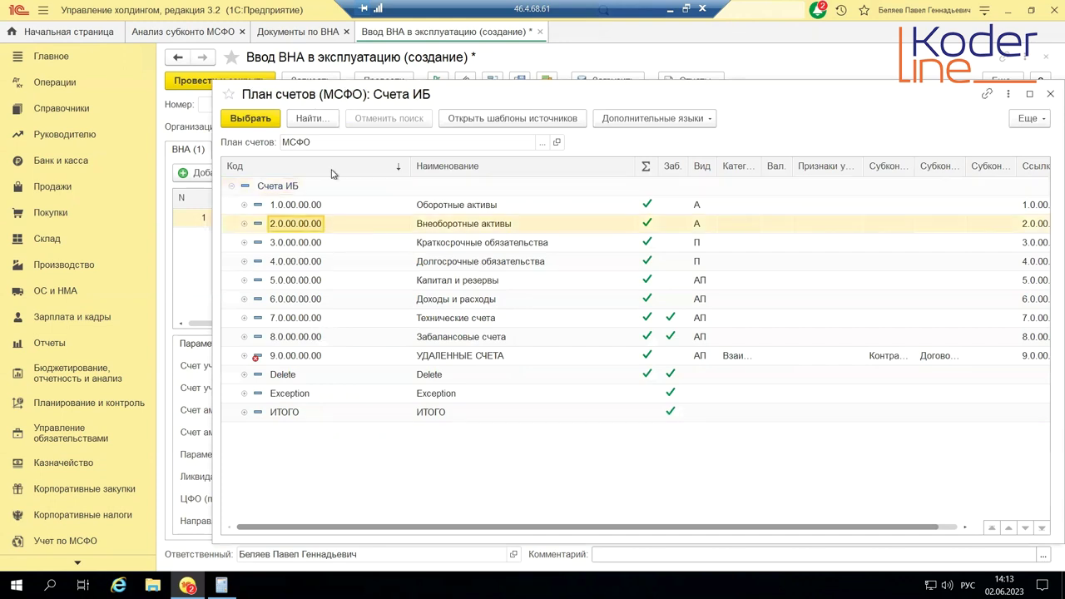
{"action": "left_click", "coordinate": [322, 122]}
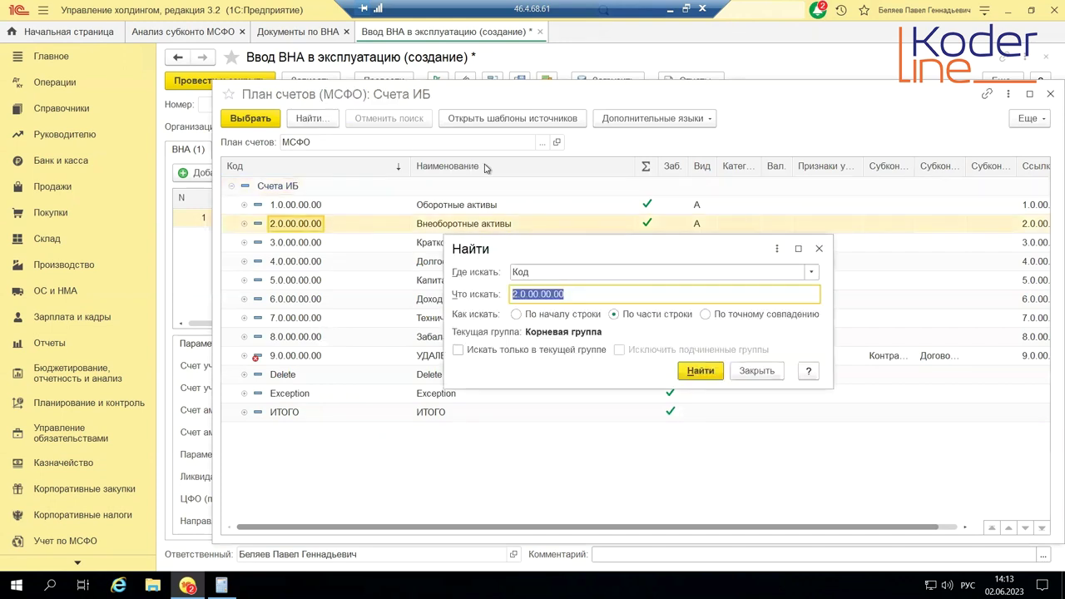
{"action": "type", "text": "26"}
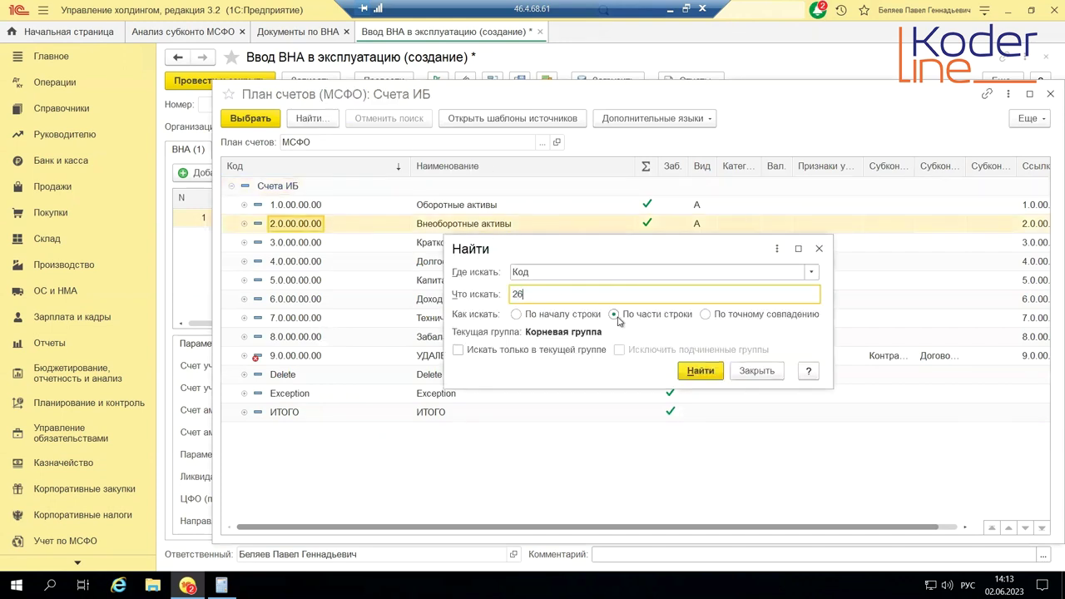
{"action": "left_click", "coordinate": [701, 371]}
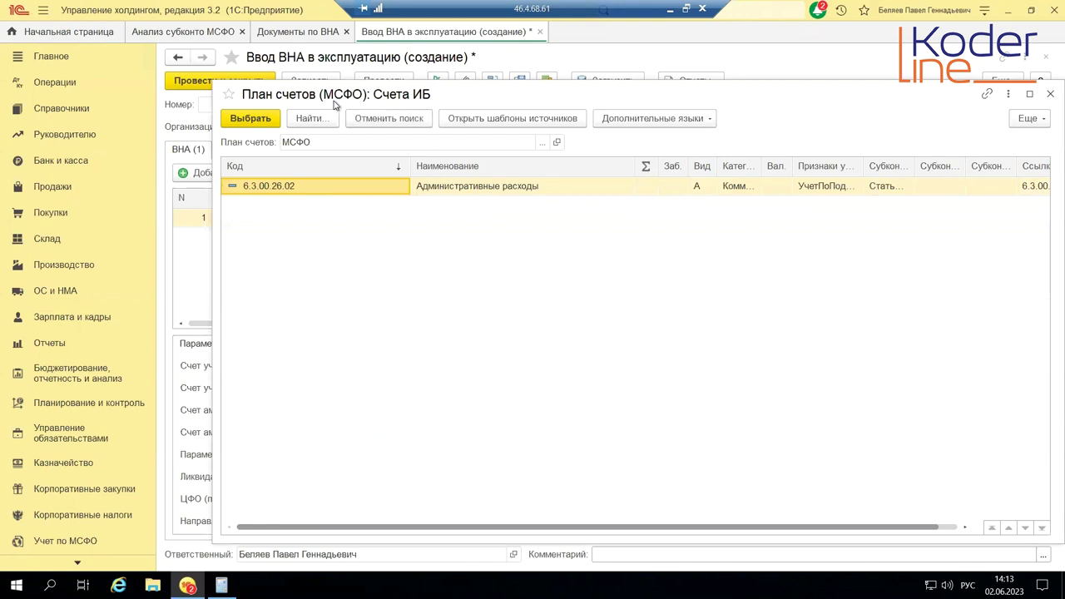
{"action": "left_click", "coordinate": [524, 187]}
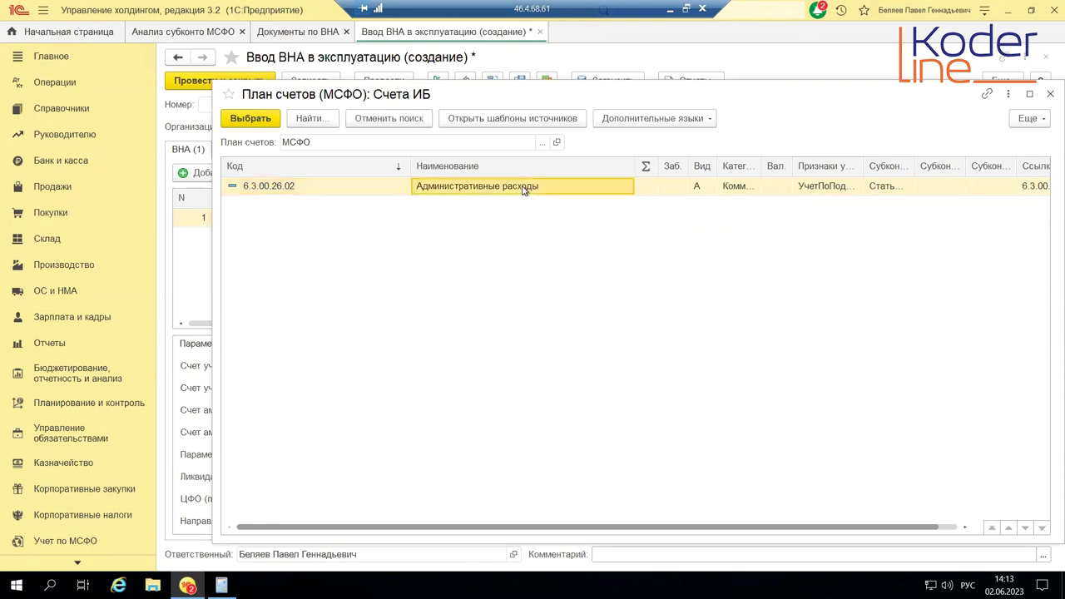
{"action": "double_click", "coordinate": [524, 186]}
{"action": "key", "text": "ctrl+c"}
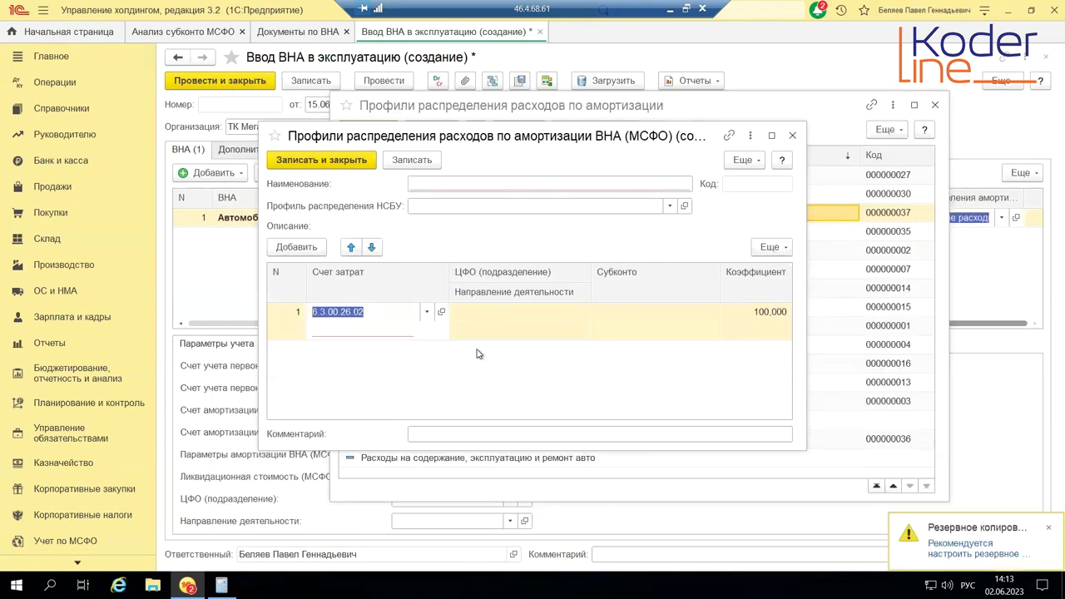
- Set the first distribution line's ЦФО to Администрация УК and its coefficient to 50
{"action": "left_click", "coordinate": [511, 312]}
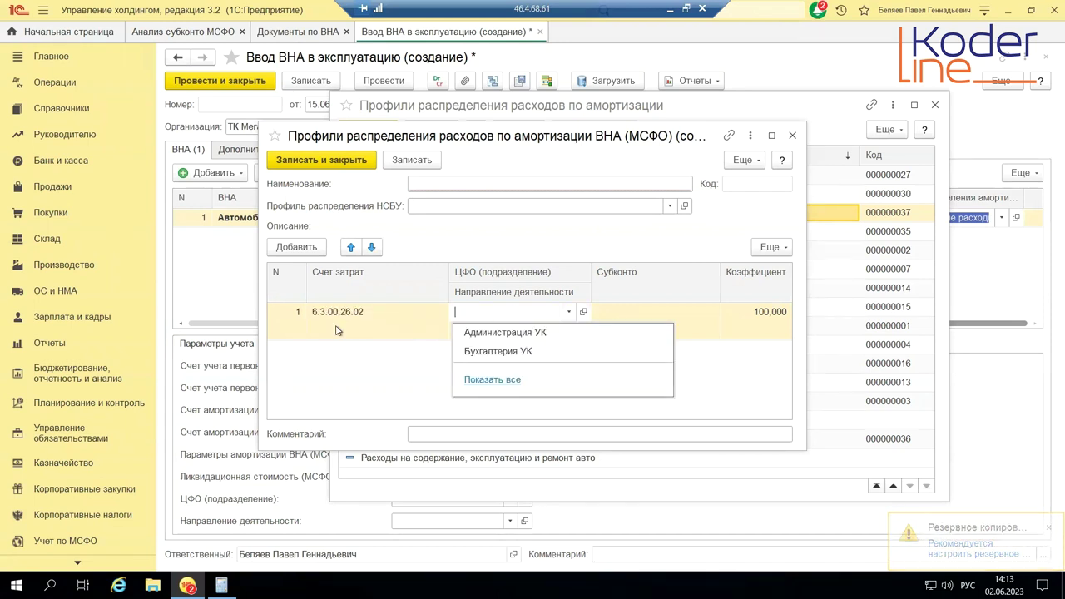
{"action": "left_click", "coordinate": [535, 334]}
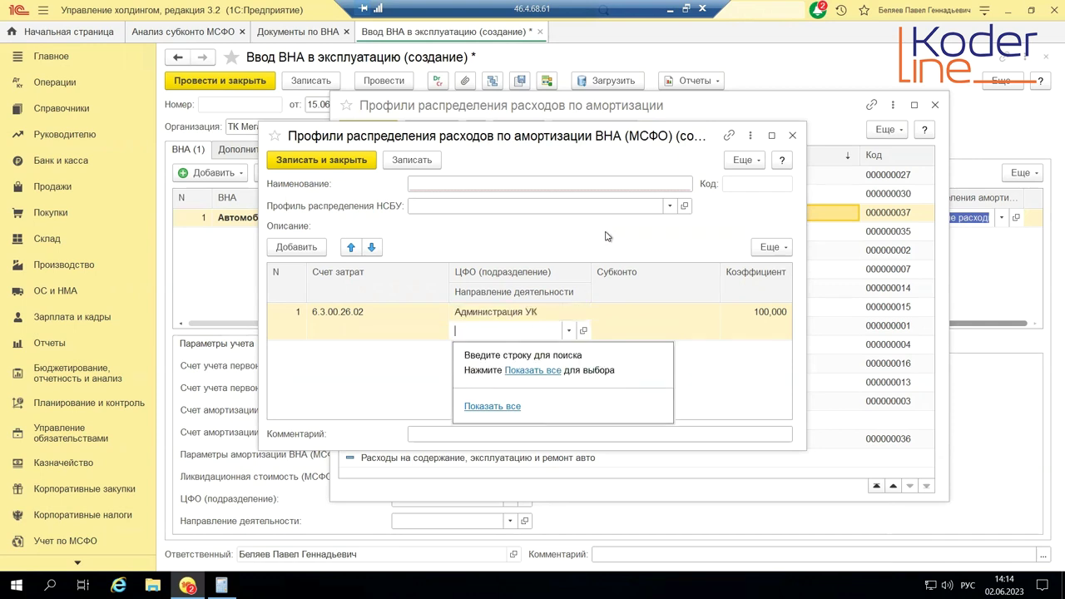
{"action": "left_click", "coordinate": [763, 324]}
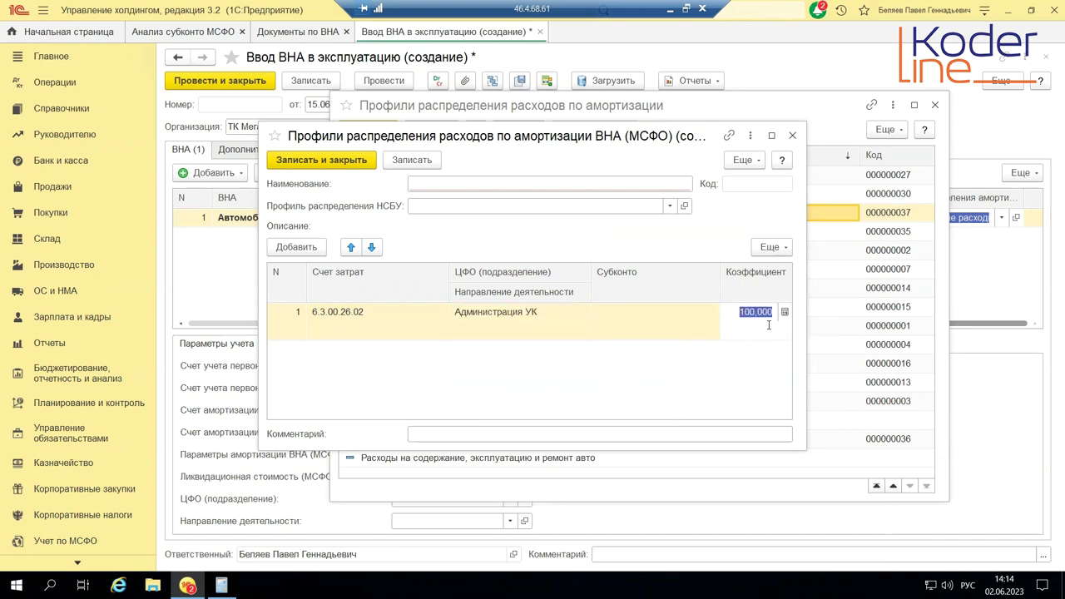
{"action": "type", "text": "50"}
{"action": "key", "text": "Return"}
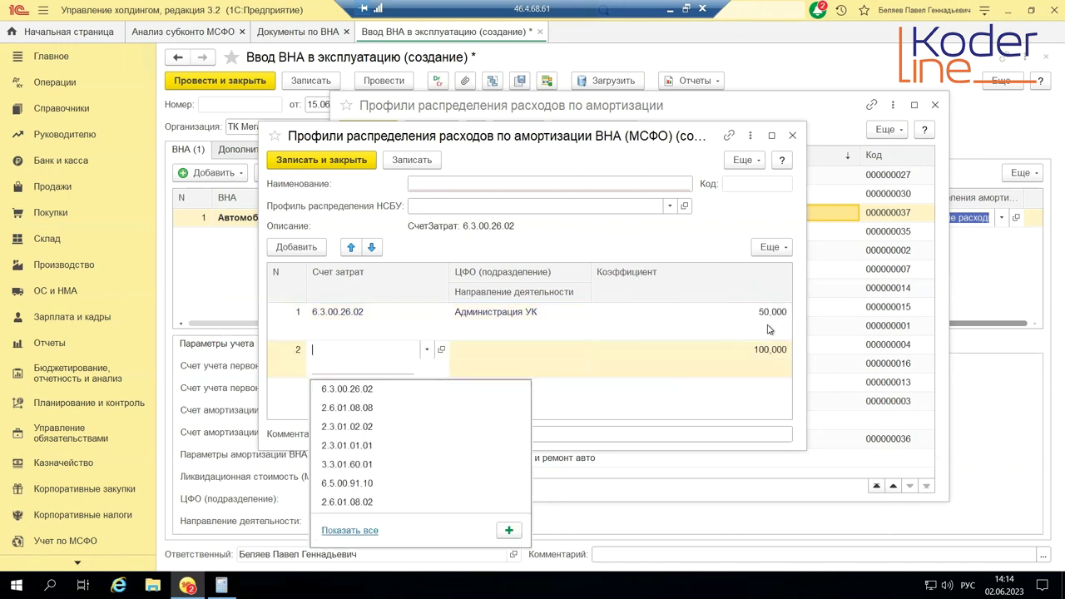
- Fill in a second distribution line with cost account 6.3.00.26.02, ЦФО Бухгалтерия УК and coefficient 50, discarding the extra empty line
{"action": "left_click", "coordinate": [391, 385]}
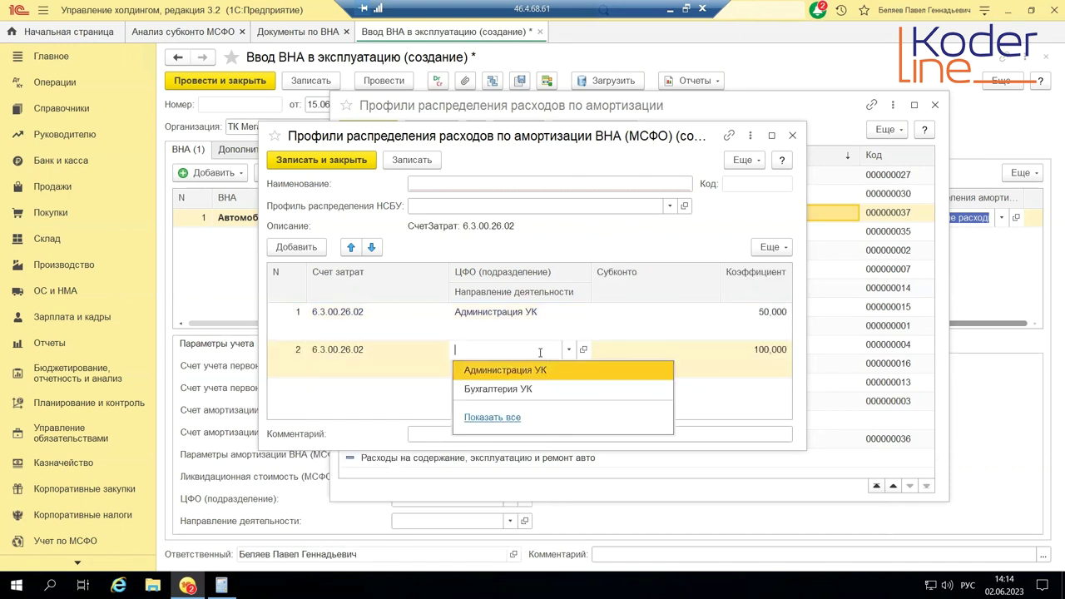
{"action": "left_click", "coordinate": [540, 388]}
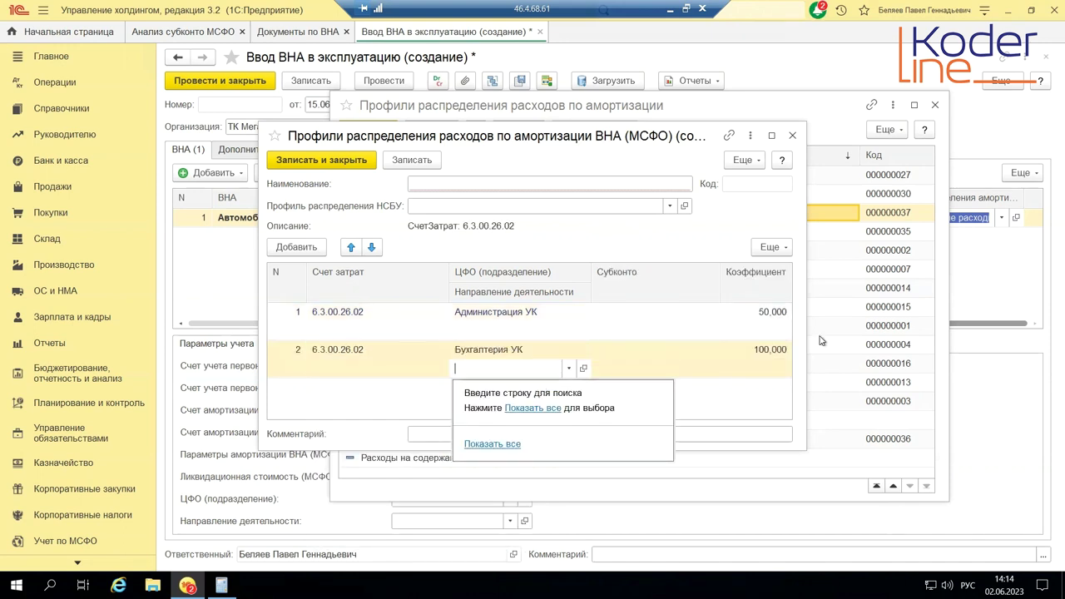
{"action": "left_click", "coordinate": [747, 360]}
{"action": "left_click", "coordinate": [752, 359]}
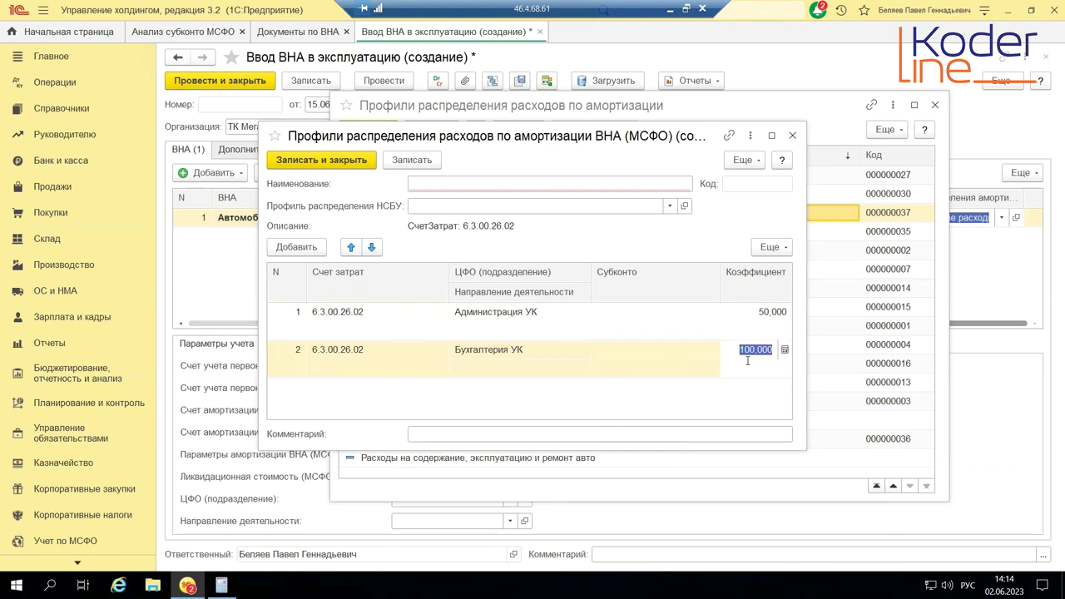
{"action": "type", "text": "50"}
{"action": "key", "text": "Return"}
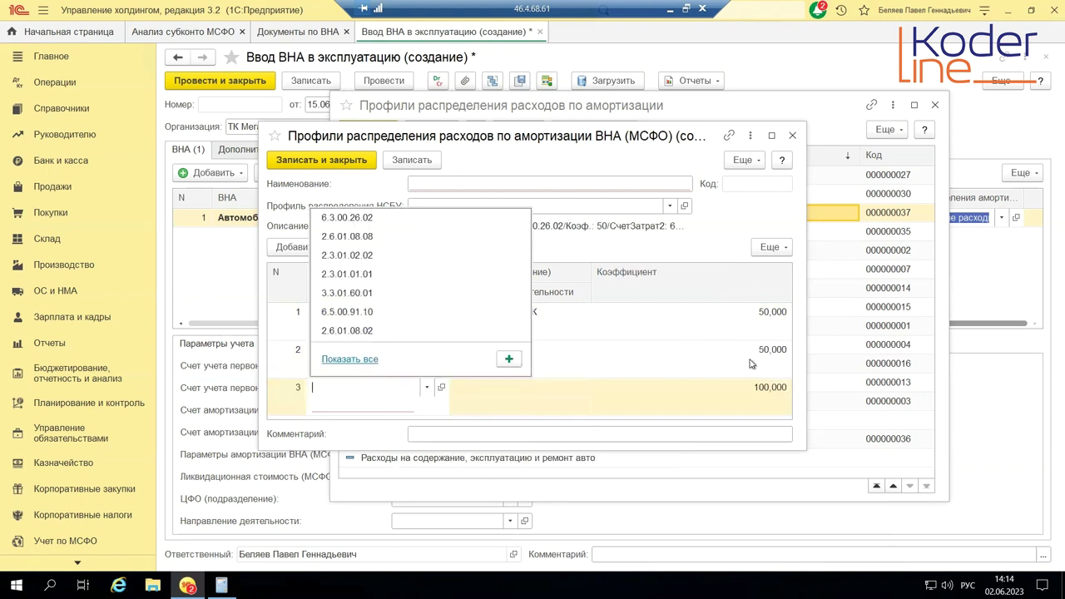
{"action": "key", "text": "Escape"}
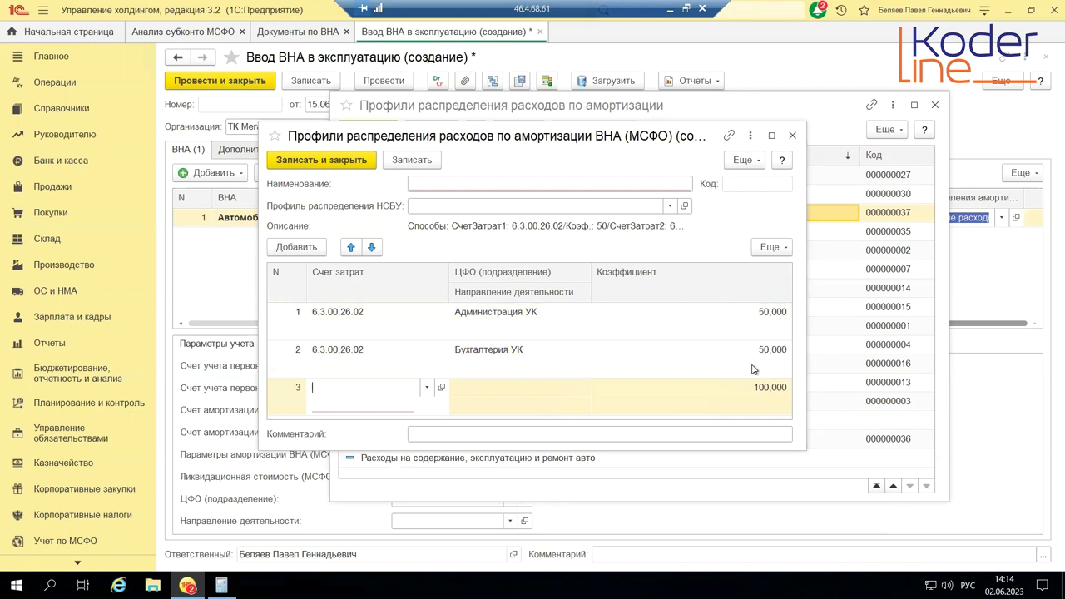
{"action": "key", "text": "Escape"}
- Name the new distribution profile 6.3.00.26.02\Администрация УК\Бухгалтерия УК, reusing the copied account code
{"action": "left_click", "coordinate": [456, 183]}
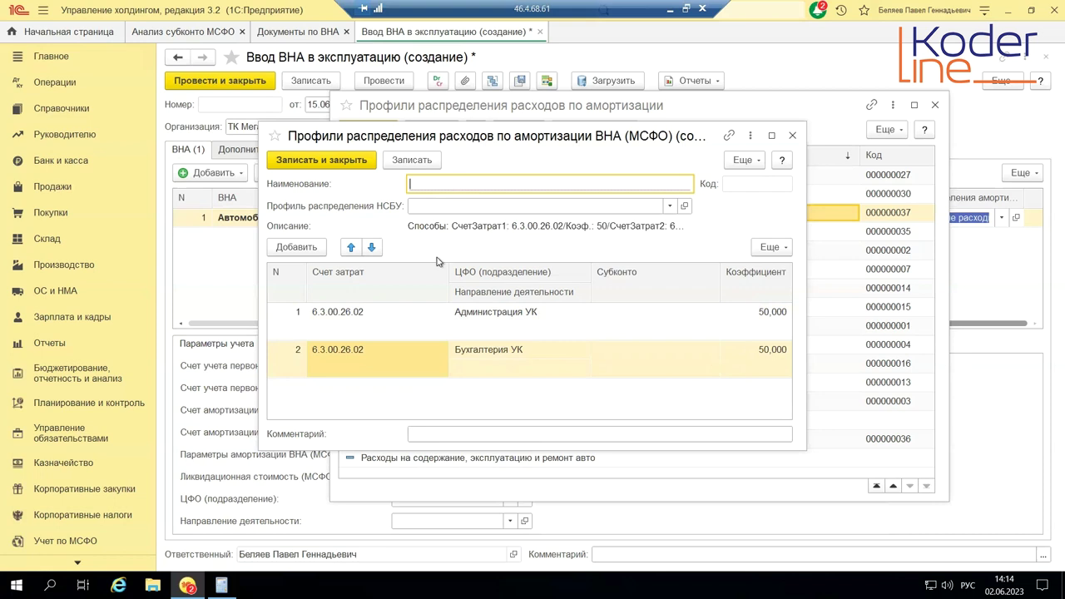
{"action": "left_click", "coordinate": [399, 318]}
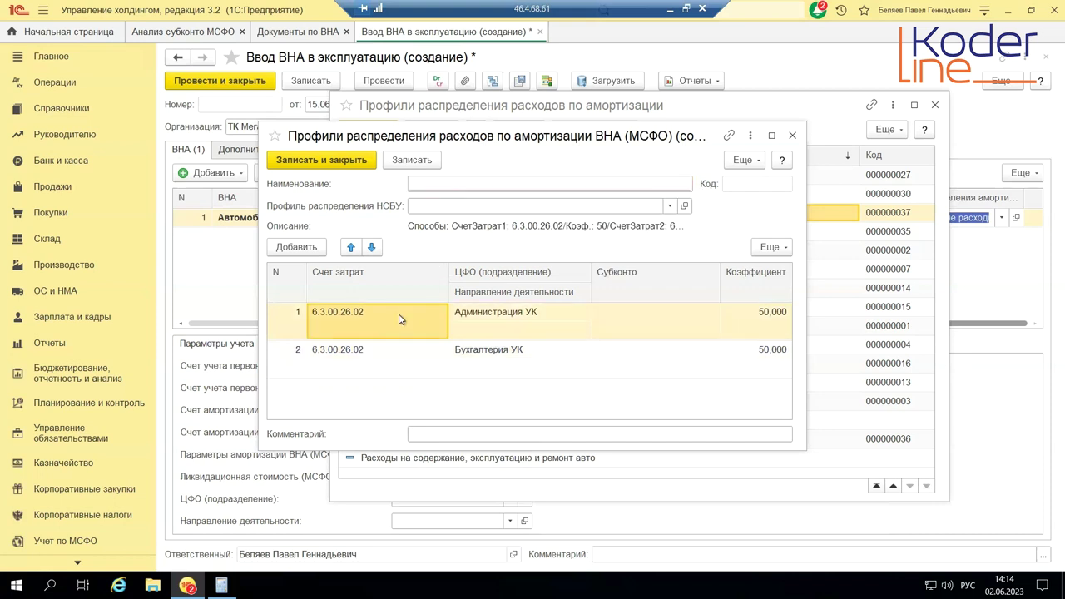
{"action": "left_click", "coordinate": [429, 182]}
{"action": "key", "text": "ctrl+v"}
{"action": "type", "text": "'"}
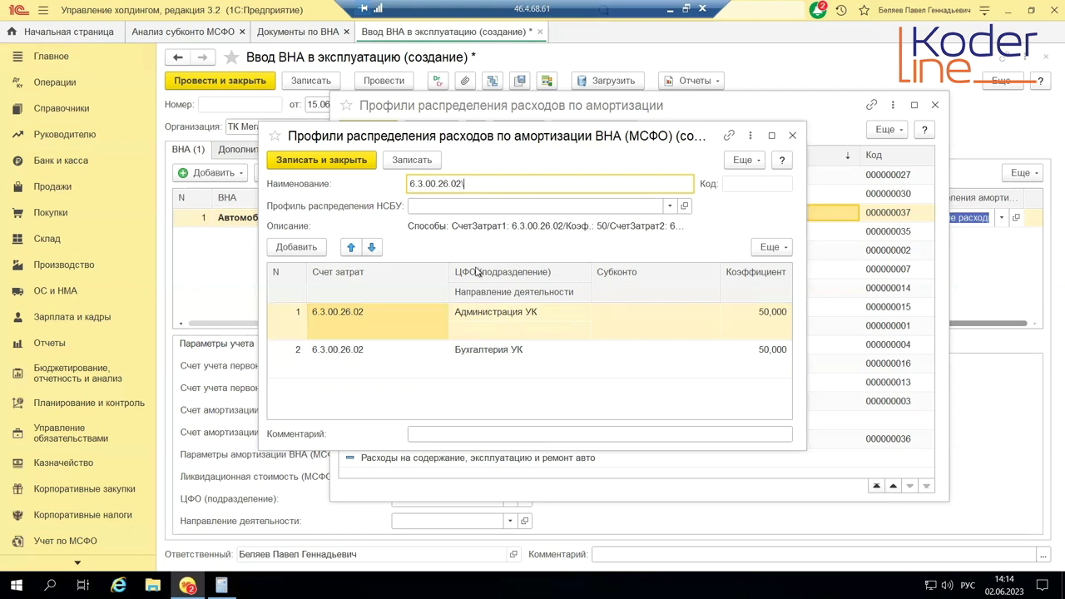
{"action": "left_click", "coordinate": [513, 320]}
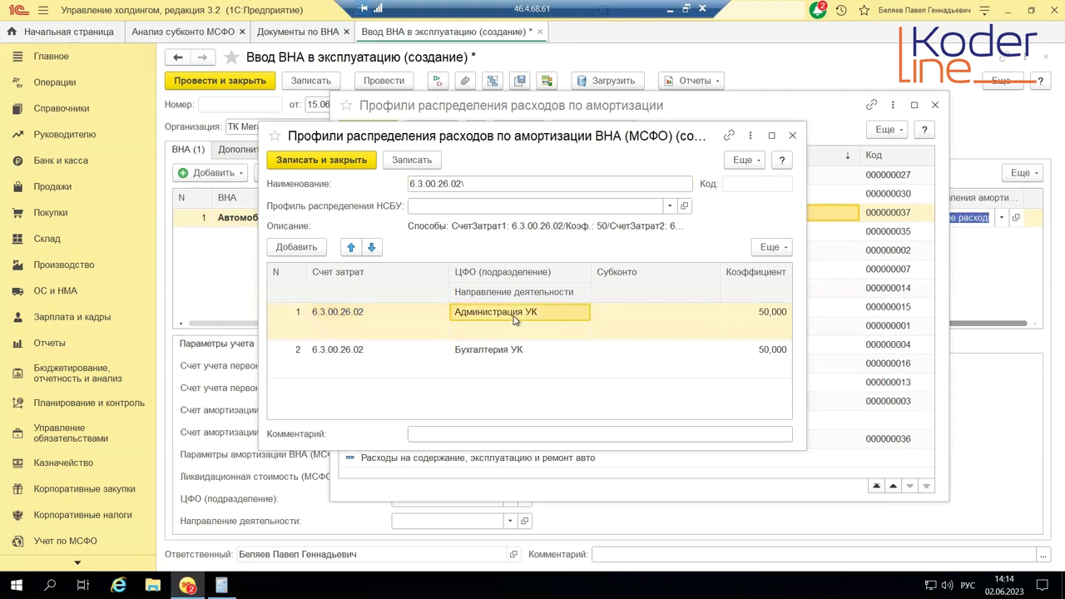
{"action": "left_click", "coordinate": [481, 184]}
{"action": "left_click", "coordinate": [481, 183]}
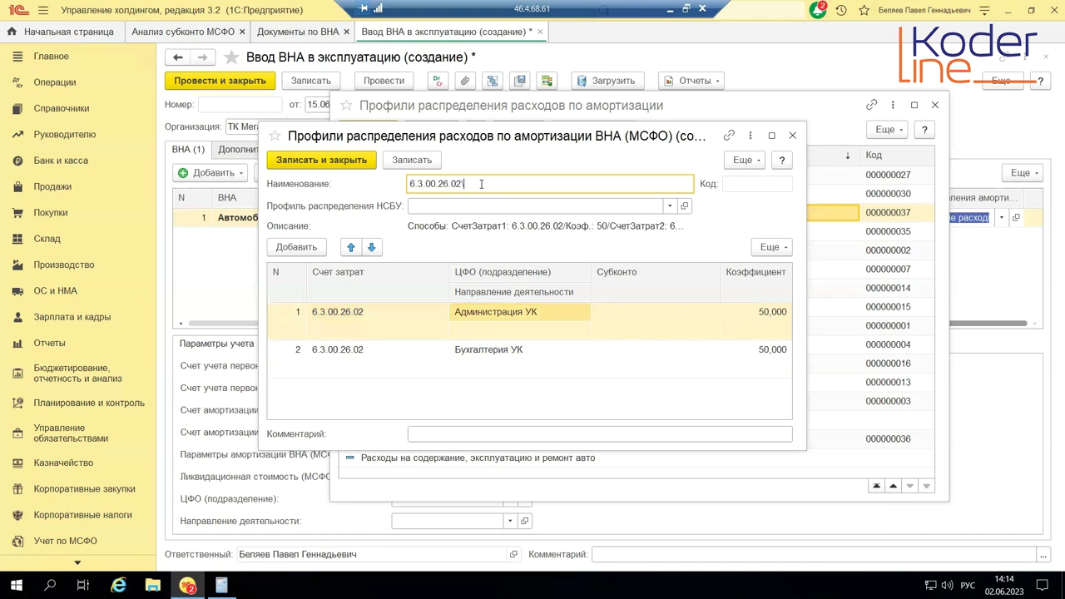
{"action": "type", "text": "Администрация УК"}
{"action": "left_click", "coordinate": [535, 354]}
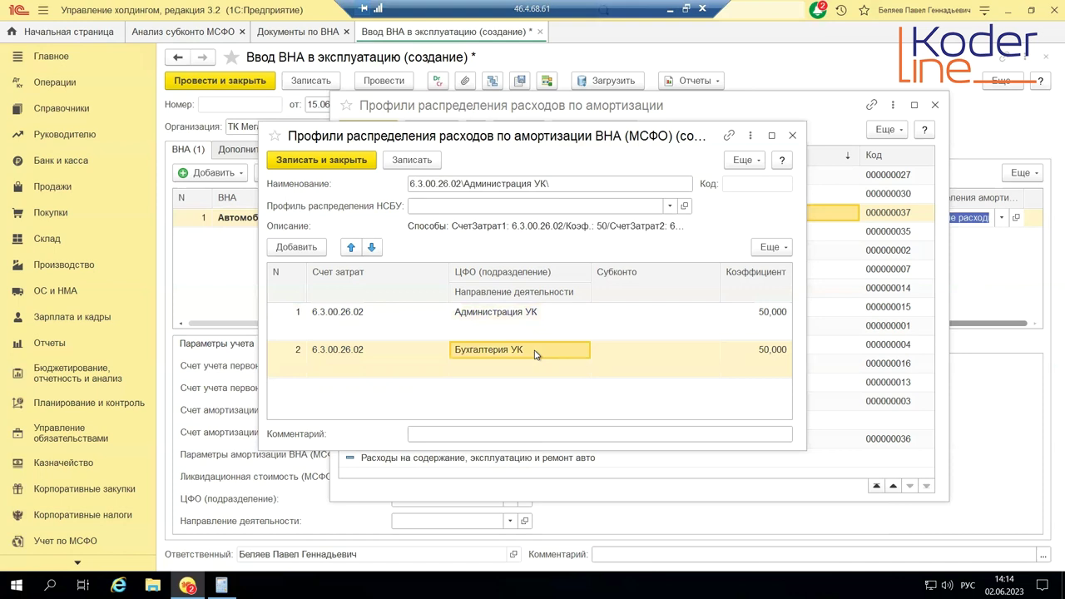
{"action": "left_click", "coordinate": [562, 185]}
{"action": "left_click", "coordinate": [570, 181]}
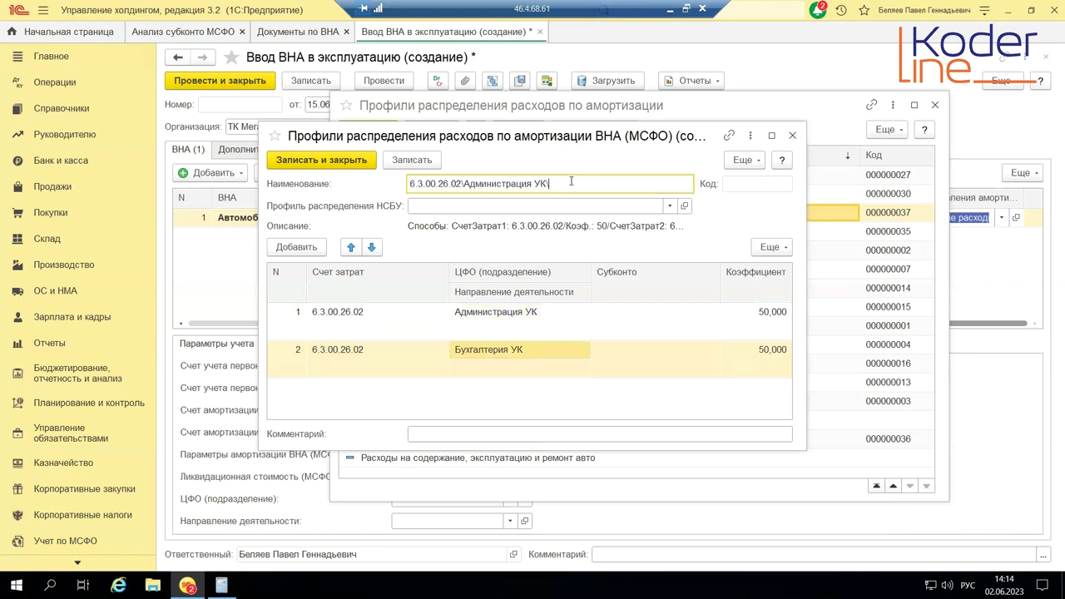
{"action": "type", "text": "\\"}
{"action": "type", "text": "Бухгалтерия УК"}
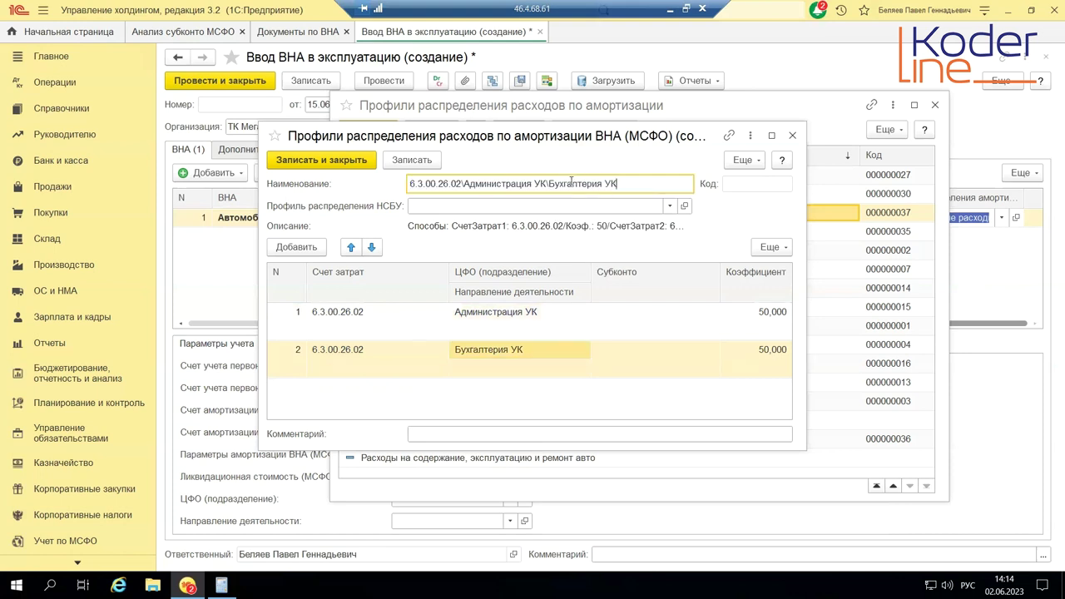
- Save the new distribution profile and assign it to the Автомобиль 1 line of the commissioning document
{"action": "left_click", "coordinate": [346, 160]}
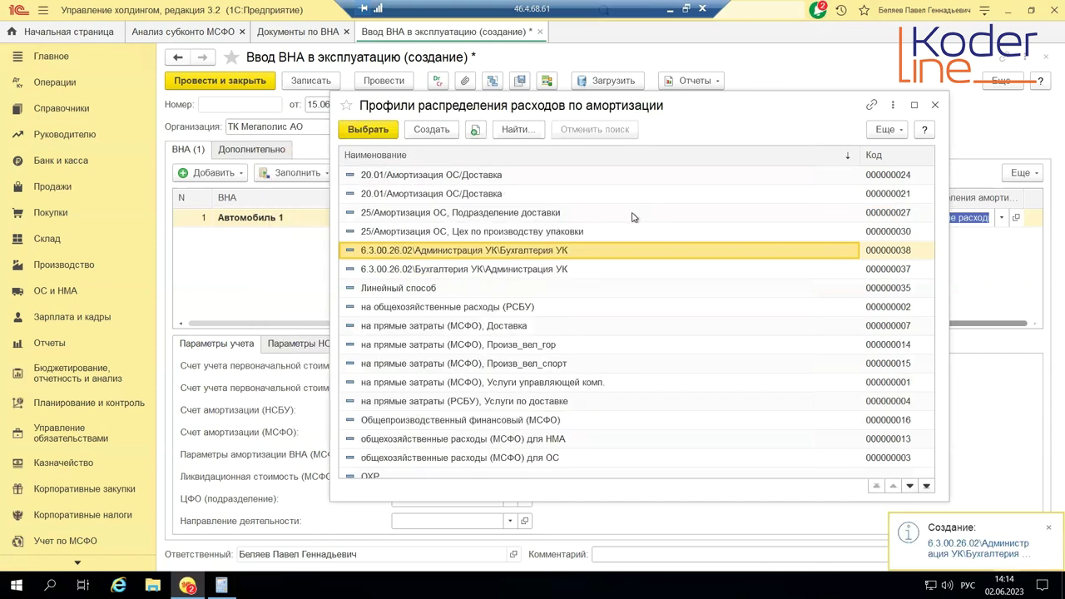
{"action": "double_click", "coordinate": [407, 249]}
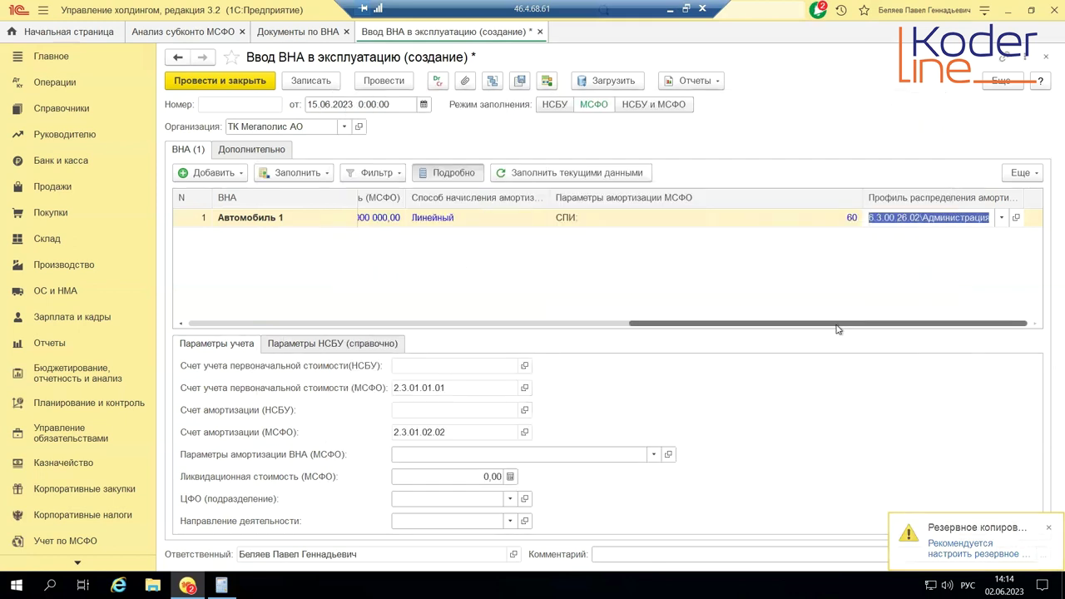
{"action": "left_click", "coordinate": [906, 277]}
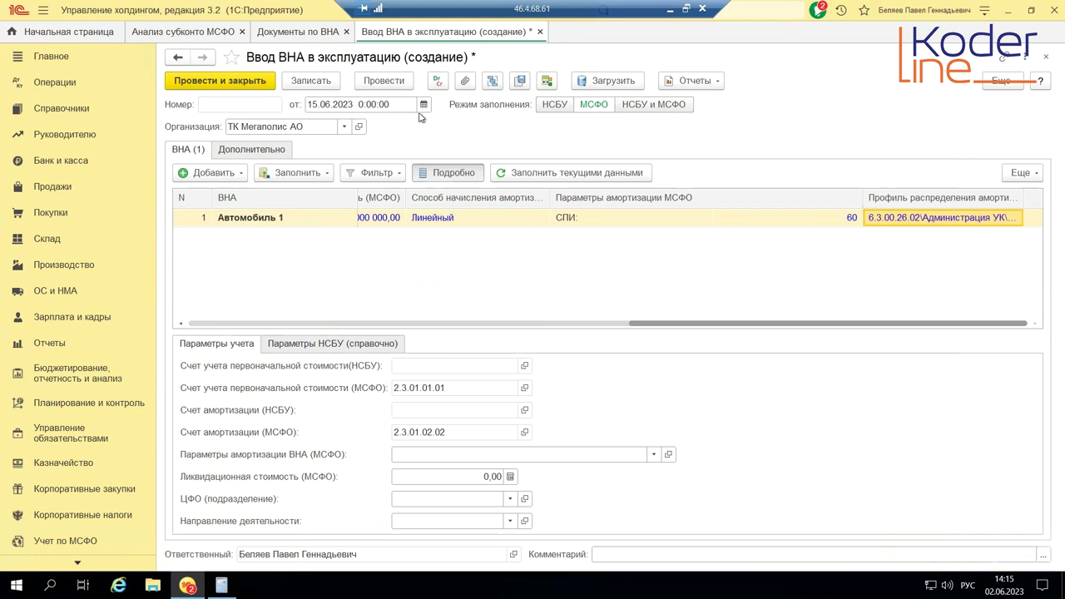
- Post the commissioning document and examine the debit, credit and amount of its МСФО entry
{"action": "left_click", "coordinate": [387, 82]}
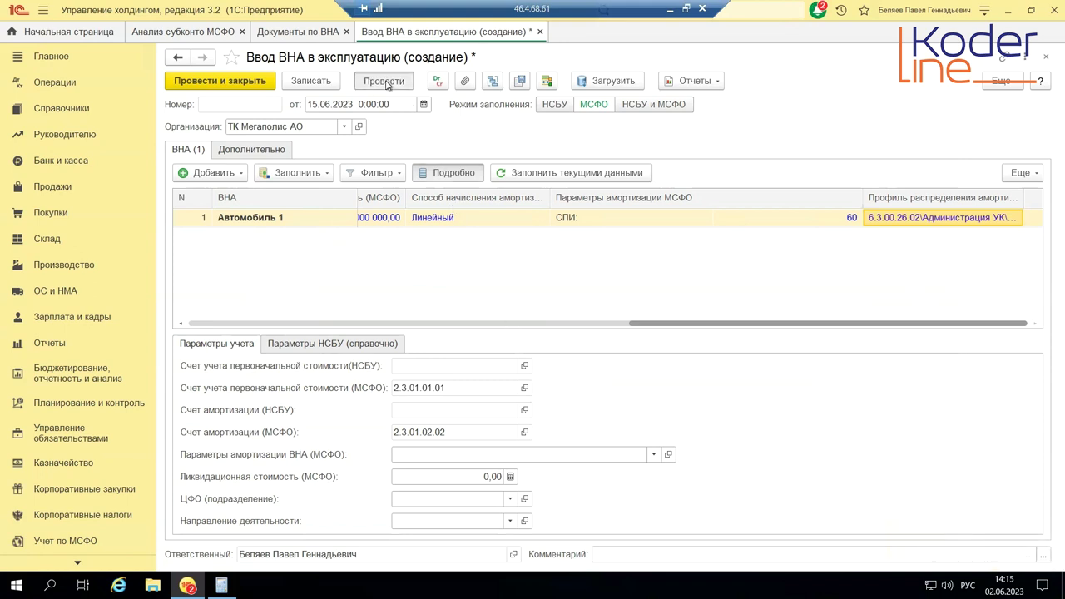
{"action": "left_click", "coordinate": [438, 83]}
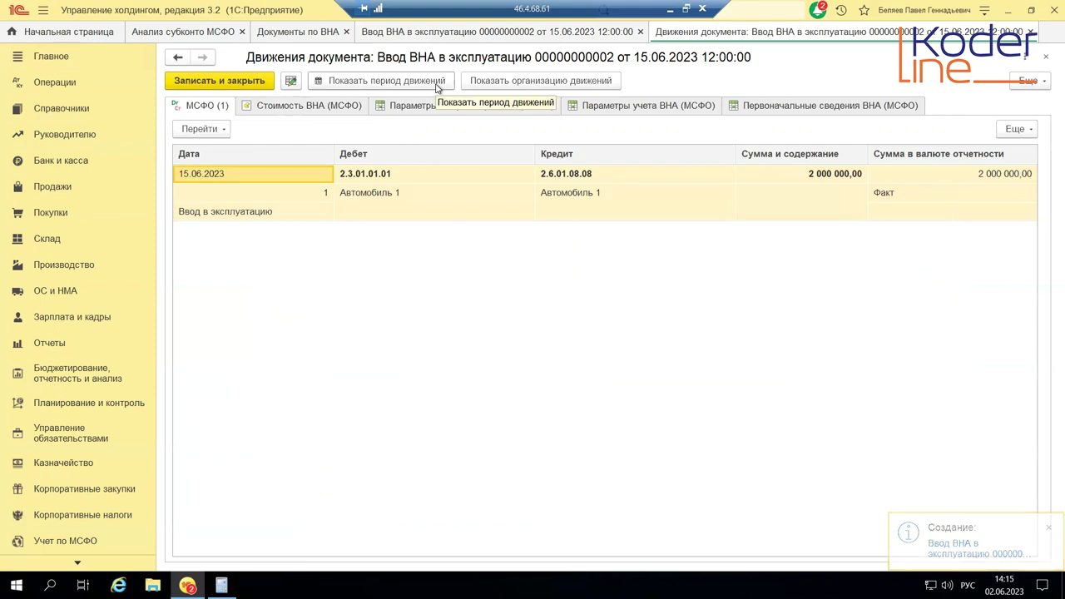
{"action": "left_click", "coordinate": [383, 179]}
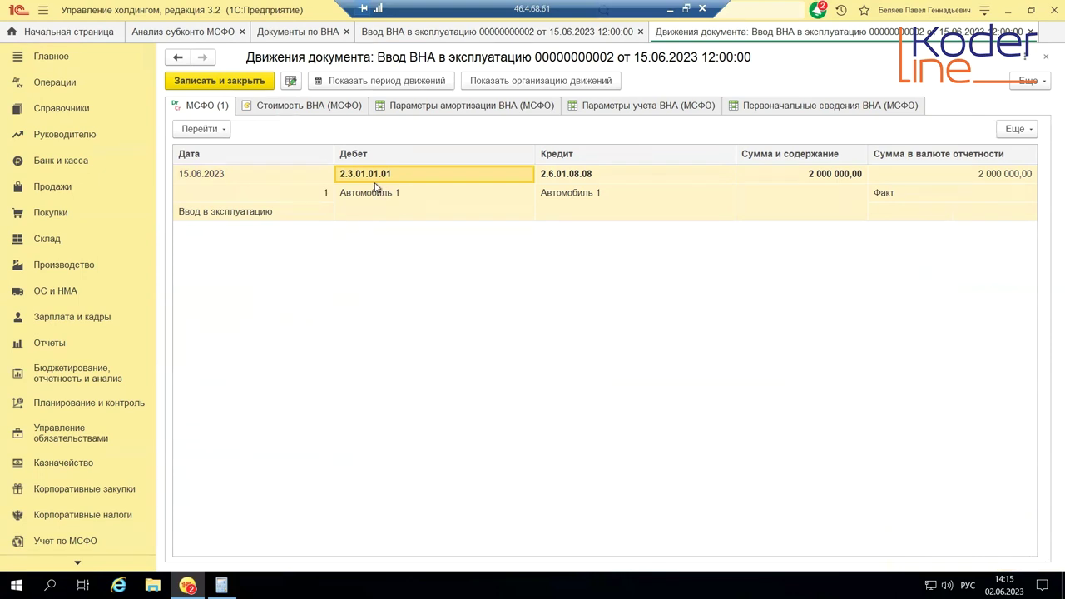
{"action": "left_click", "coordinate": [389, 209]}
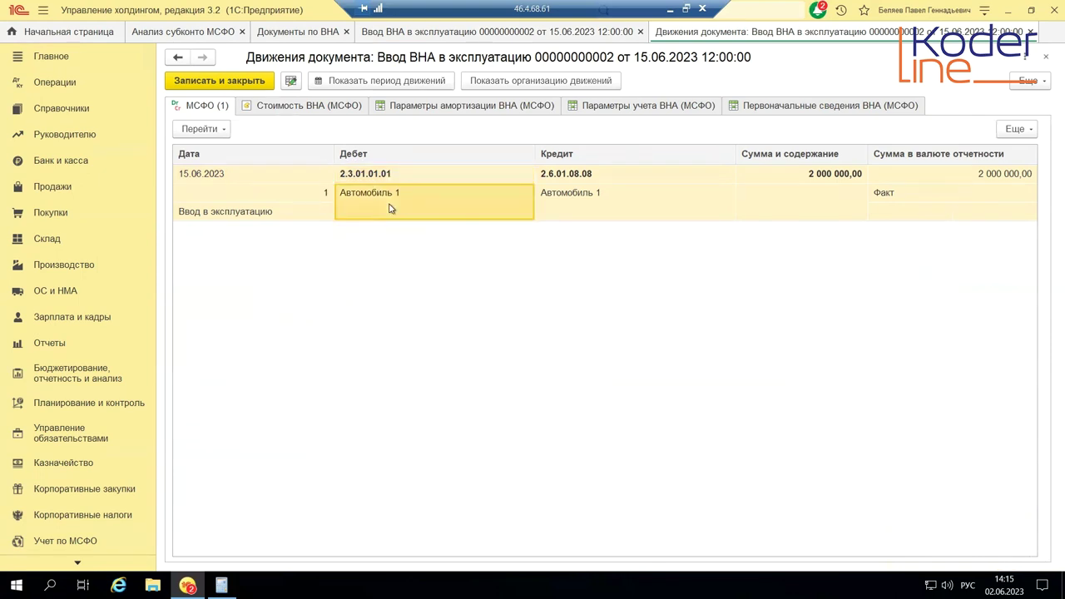
{"action": "left_click", "coordinate": [620, 174]}
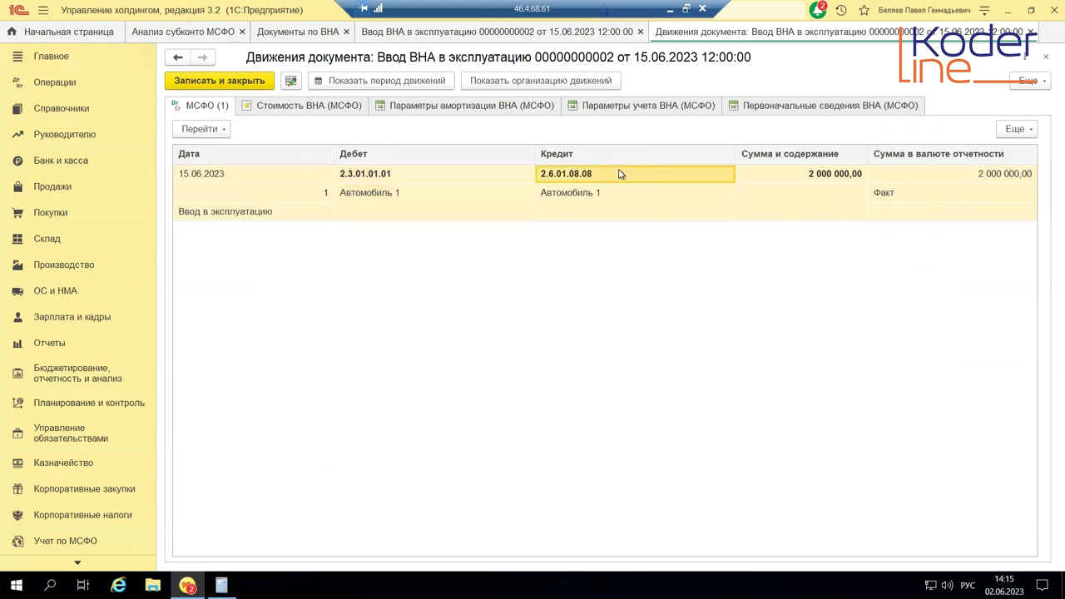
{"action": "left_click", "coordinate": [808, 181]}
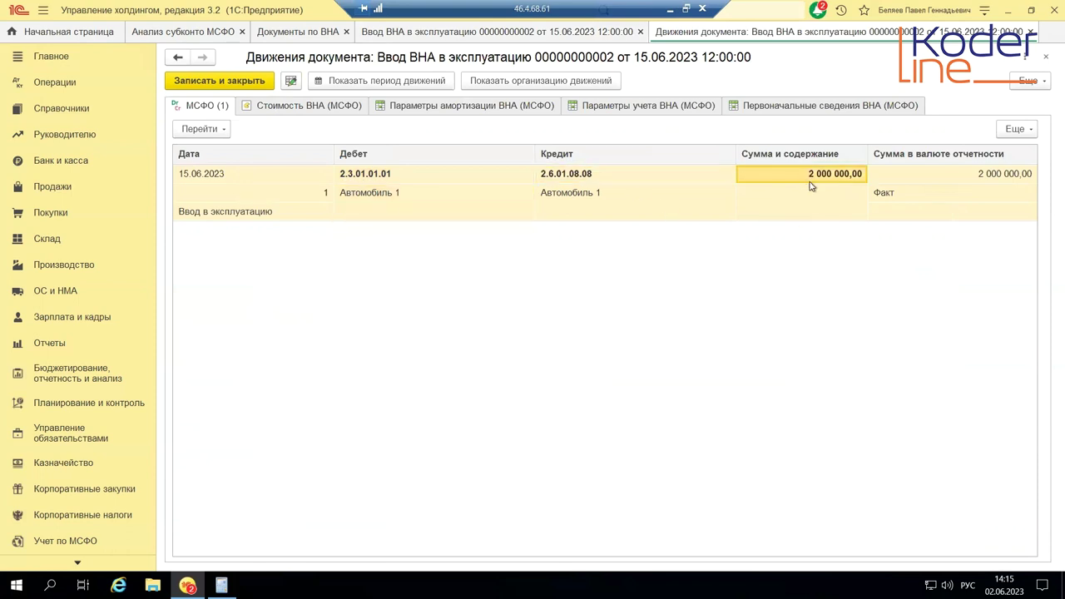
- Review the document's cost, depreciation parameter and initial data register movements, and close the movements and the document
{"action": "left_click", "coordinate": [331, 109]}
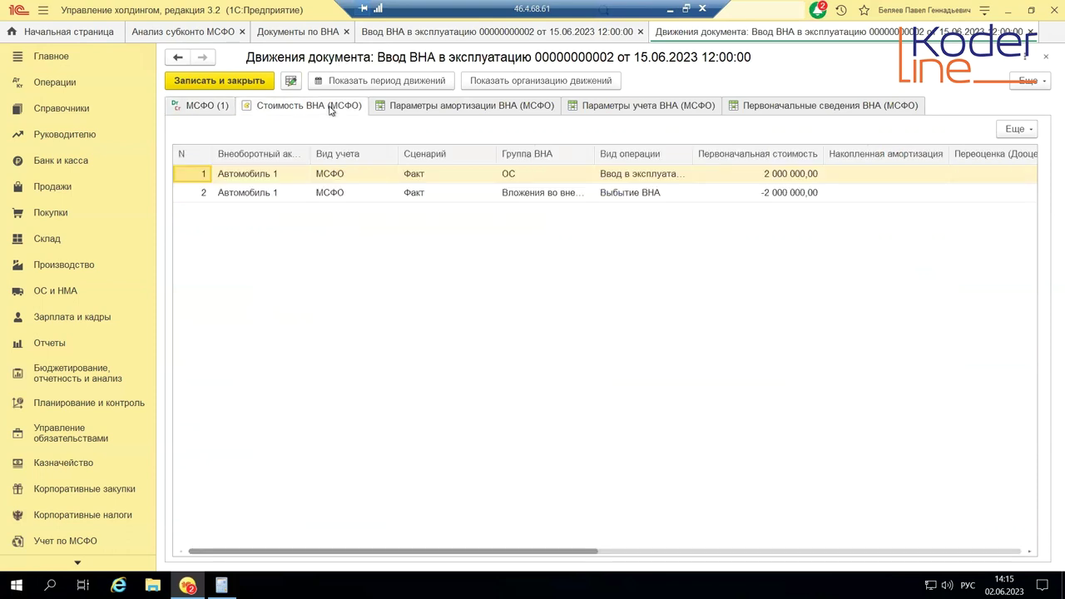
{"action": "left_click", "coordinate": [430, 111]}
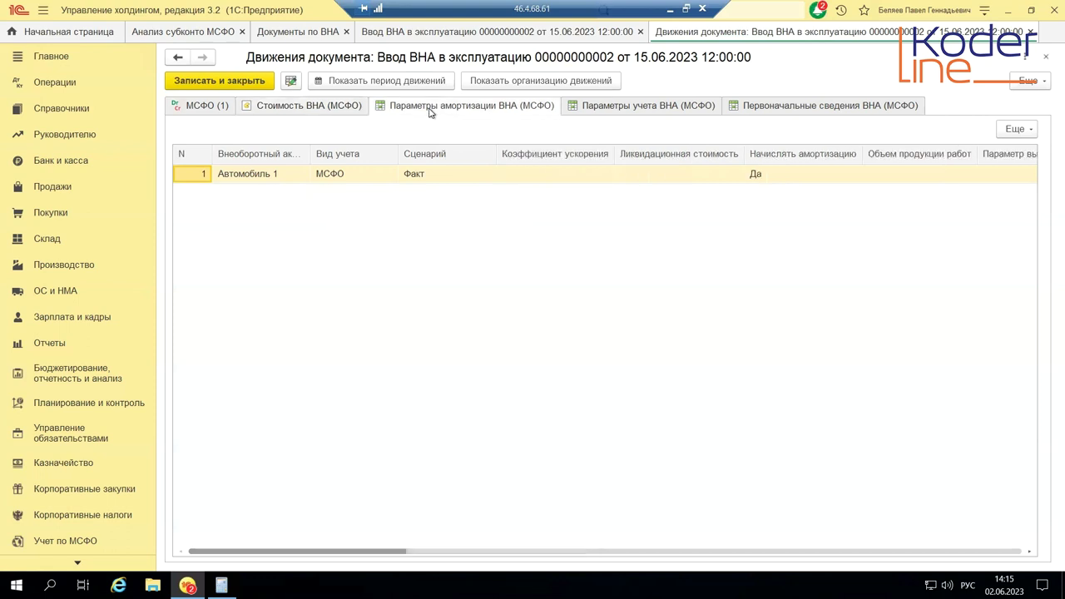
{"action": "left_click", "coordinate": [766, 112]}
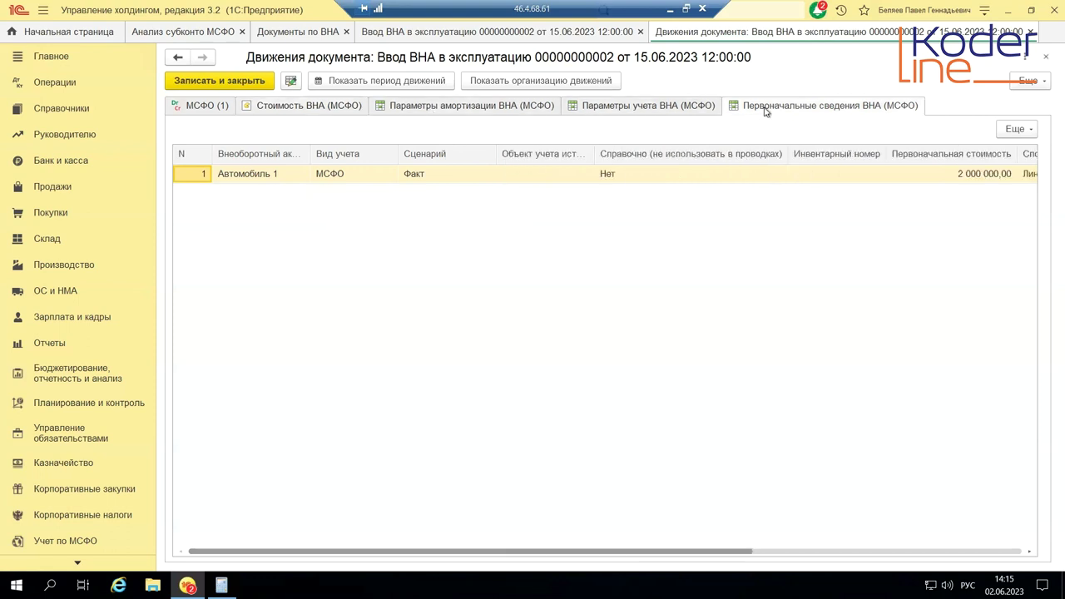
{"action": "left_click", "coordinate": [1045, 60]}
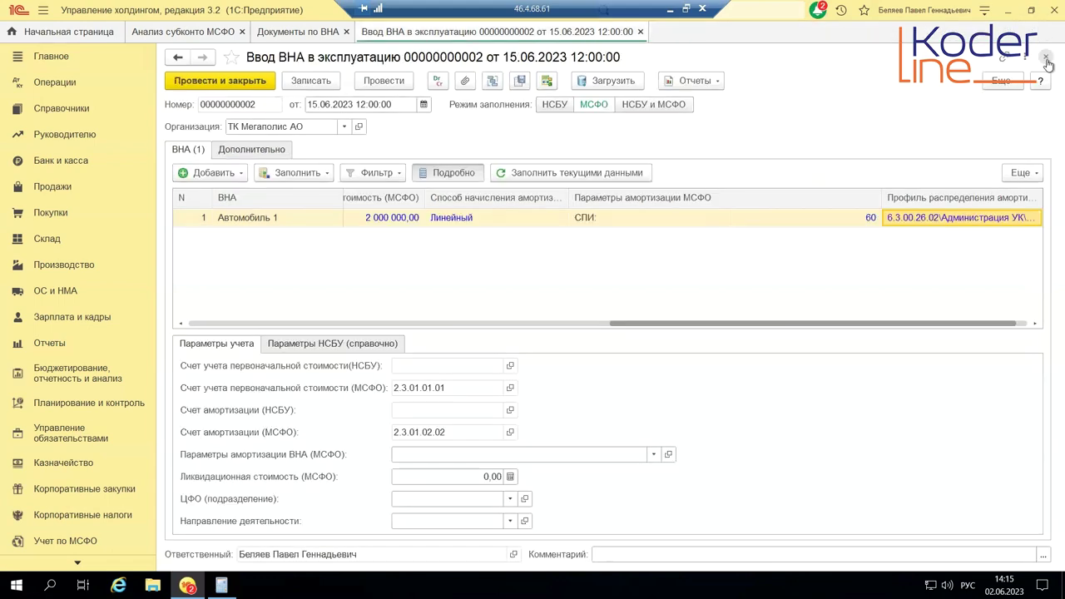
{"action": "left_click", "coordinate": [640, 31]}
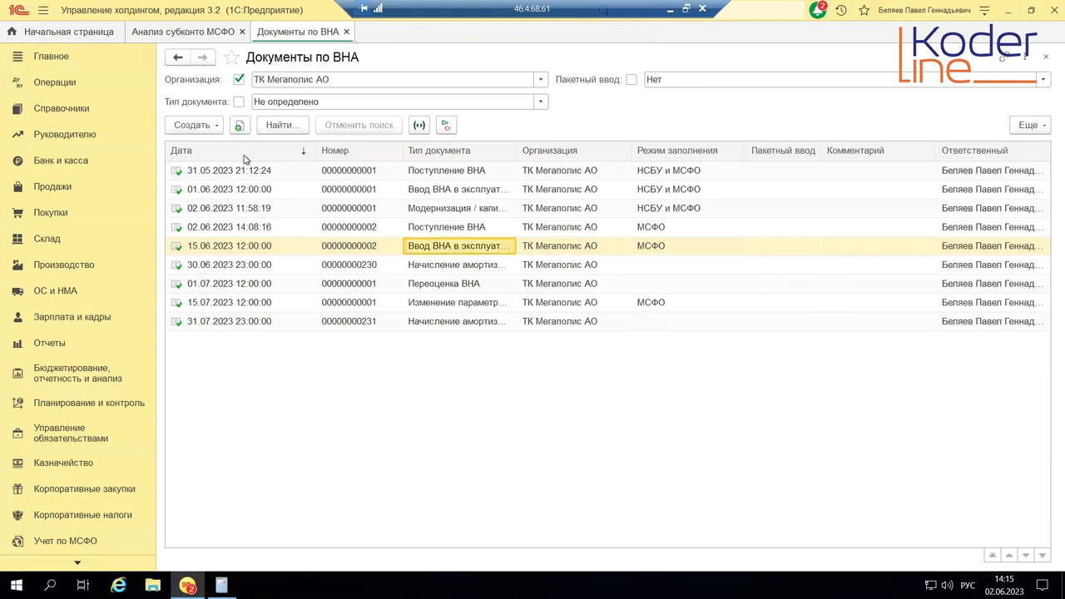
- Create another Ввод ВНА в эксплуатацию document with fill mode МСФО and date 16.06.2023
{"action": "left_click", "coordinate": [204, 127]}
{"action": "left_click", "coordinate": [217, 147]}
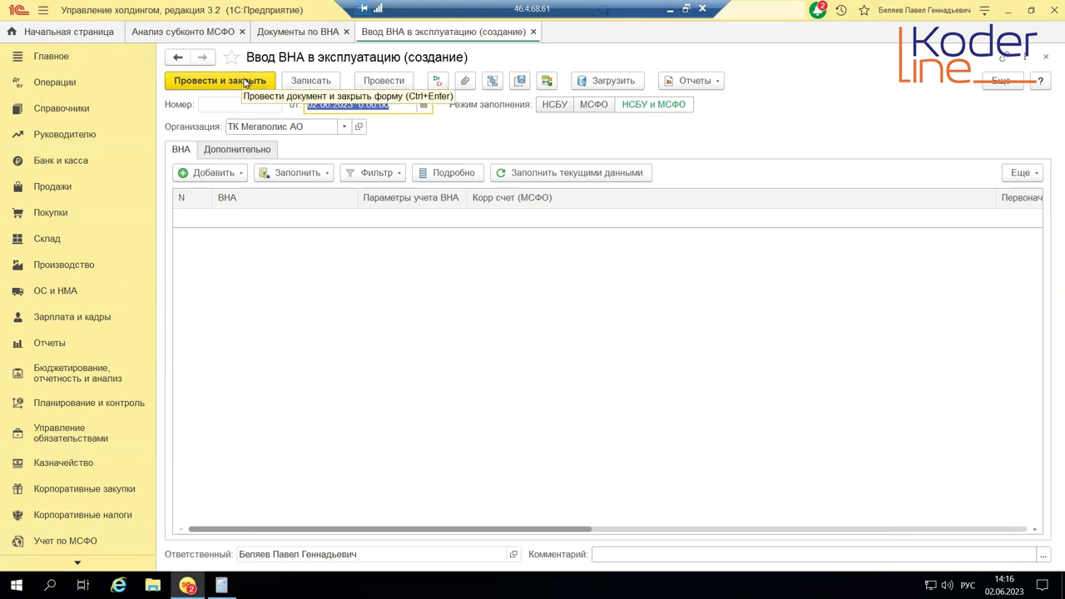
{"action": "left_click", "coordinate": [593, 104]}
{"action": "left_click", "coordinate": [403, 104]}
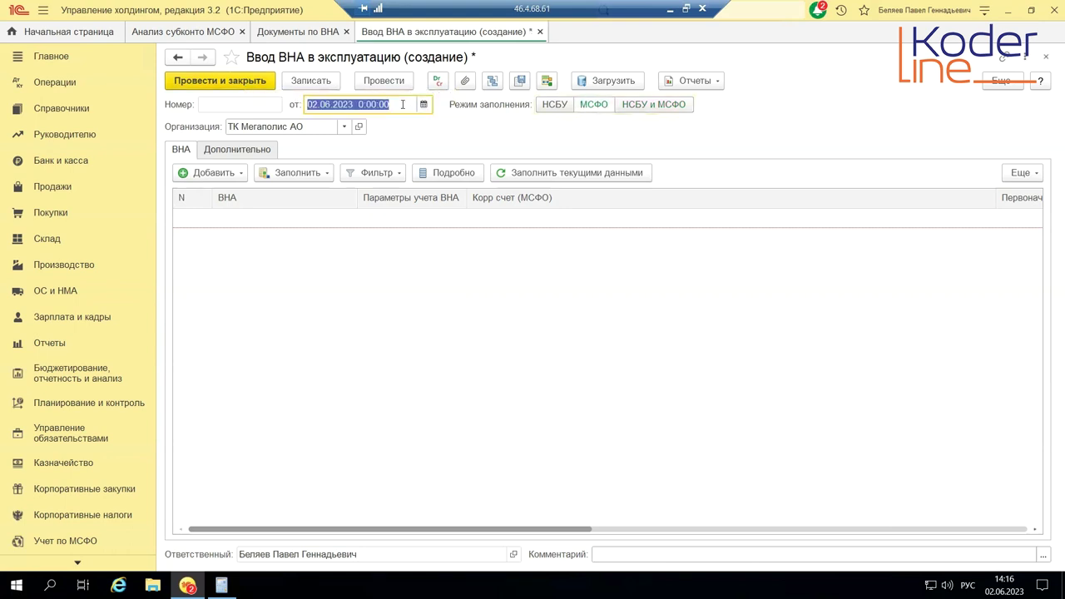
{"action": "type", "text": "1606"}
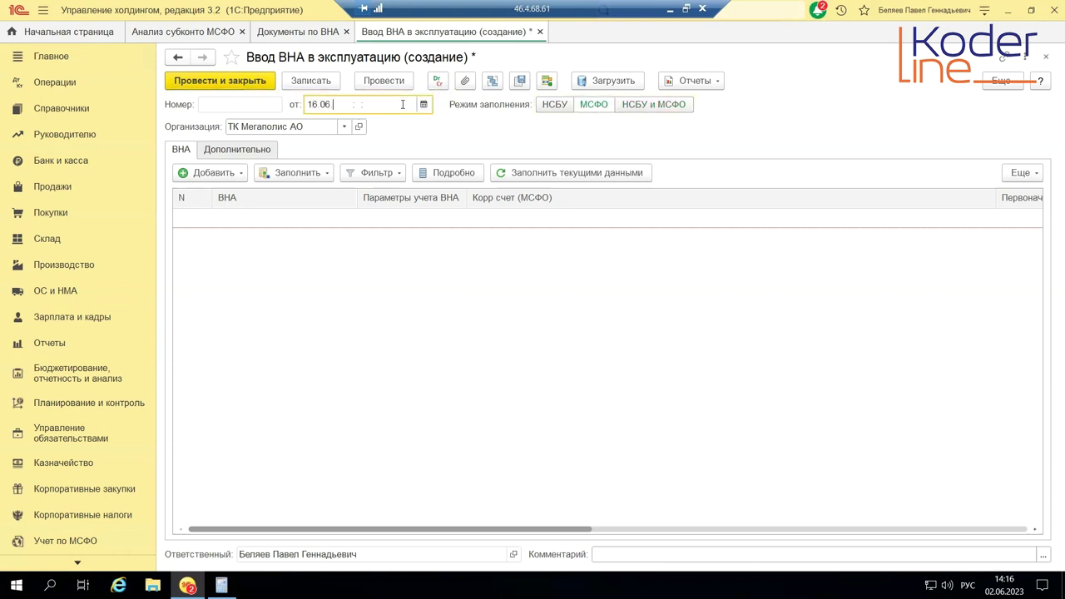
{"action": "key", "text": "Tab"}
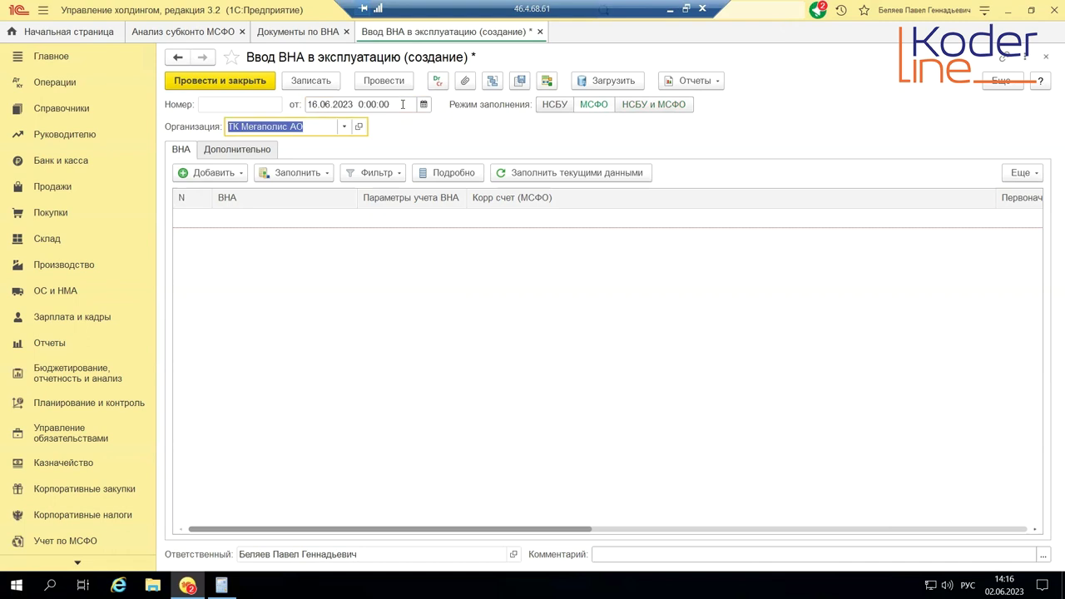
- Add a fixed asset line to the document and start a new asset from the full Основные средства list
{"action": "left_click", "coordinate": [234, 174]}
{"action": "left_click", "coordinate": [249, 193]}
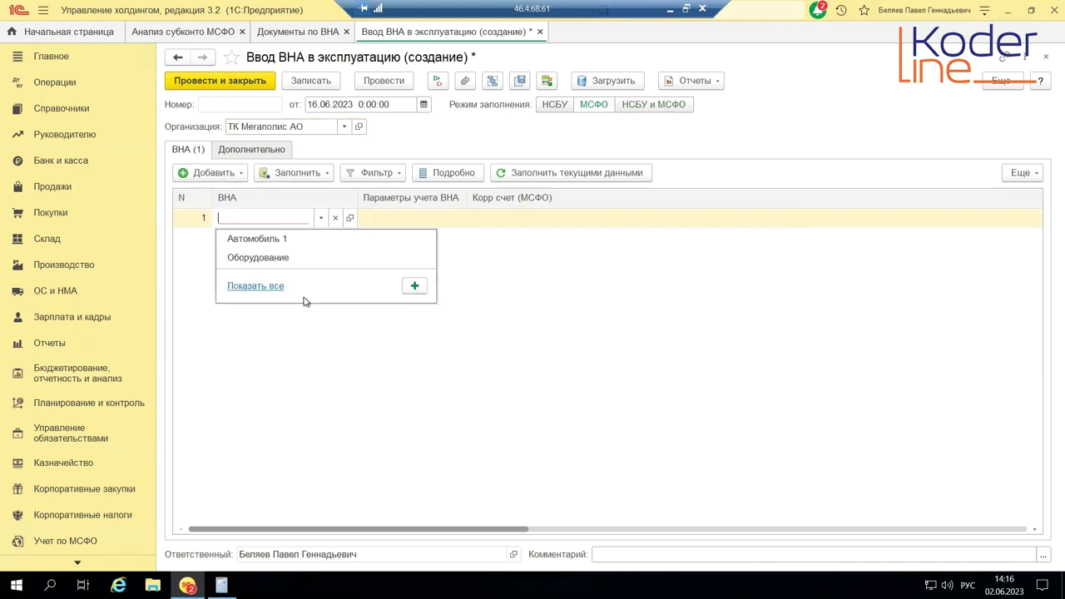
{"action": "left_click", "coordinate": [274, 287]}
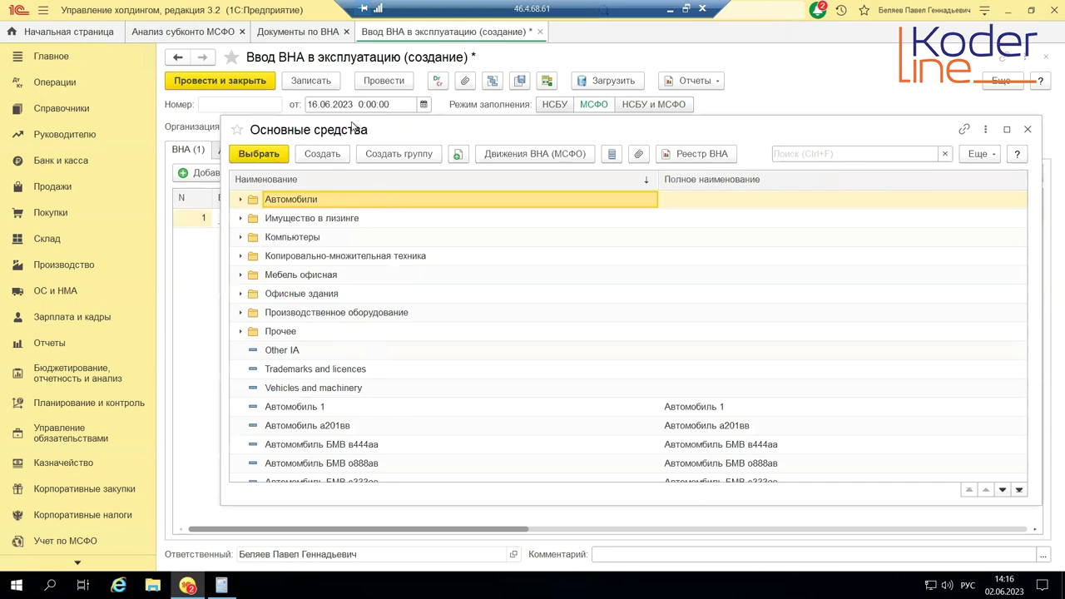
{"action": "left_click_drag", "start_coordinate": [353, 124], "coordinate": [551, 155]}
{"action": "left_click_drag", "start_coordinate": [467, 147], "coordinate": [364, 118]}
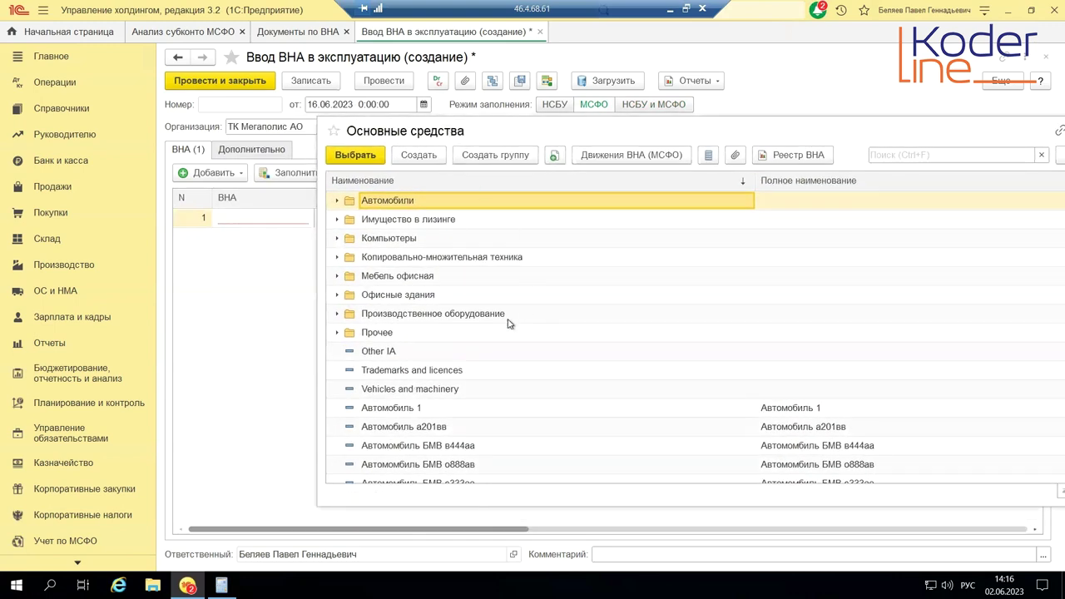
{"action": "left_click", "coordinate": [441, 371]}
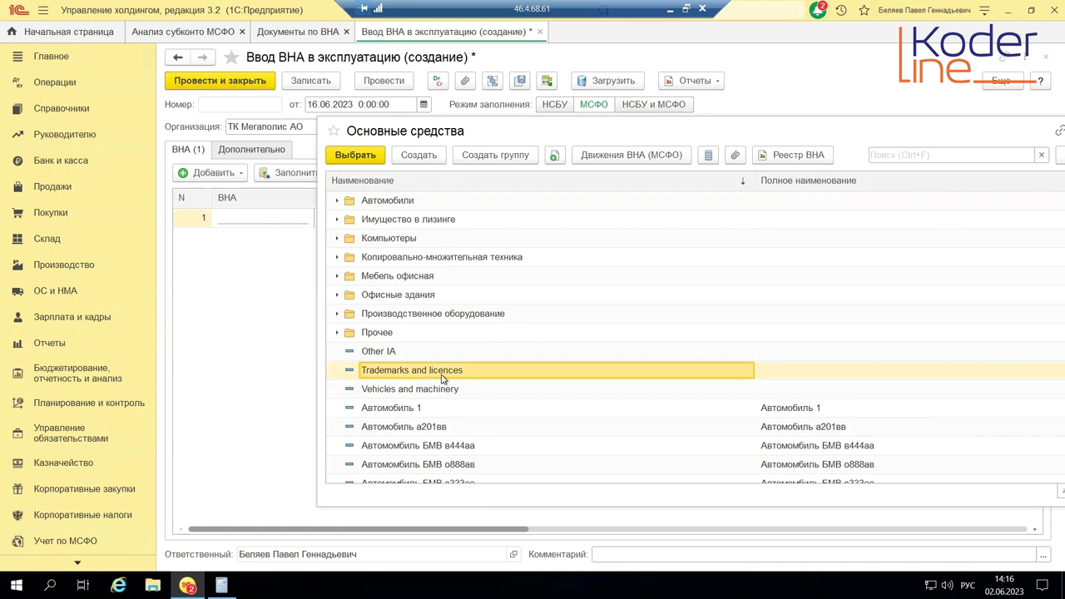
{"action": "left_click", "coordinate": [414, 156]}
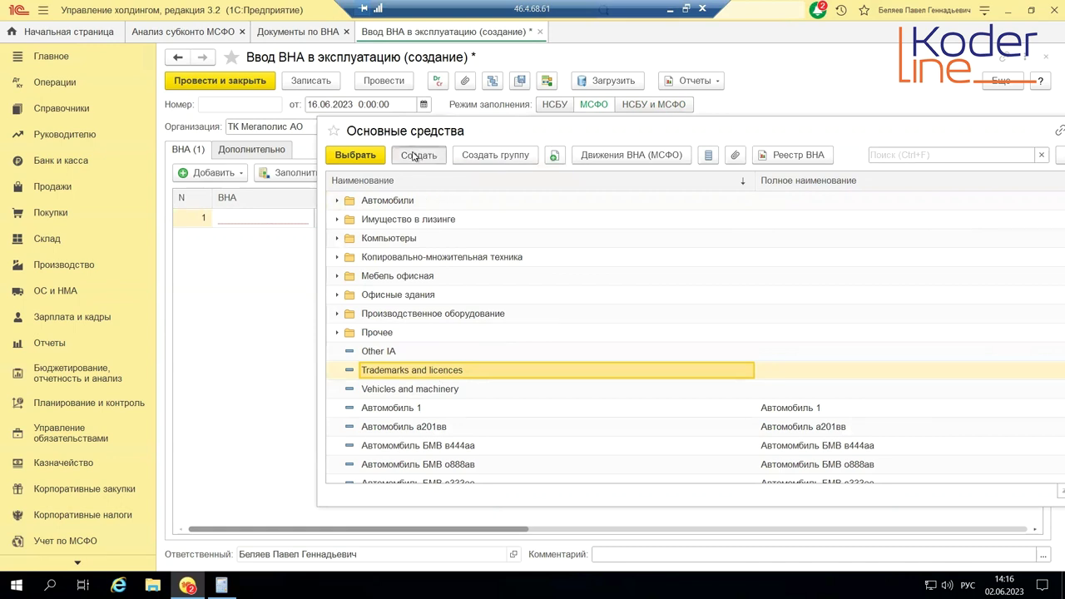
- Set the new asset's accounting group to Машины и оборудование (кроме офисного) and name it Автомобиль 2
{"action": "left_click", "coordinate": [558, 138]}
{"action": "left_click", "coordinate": [432, 194]}
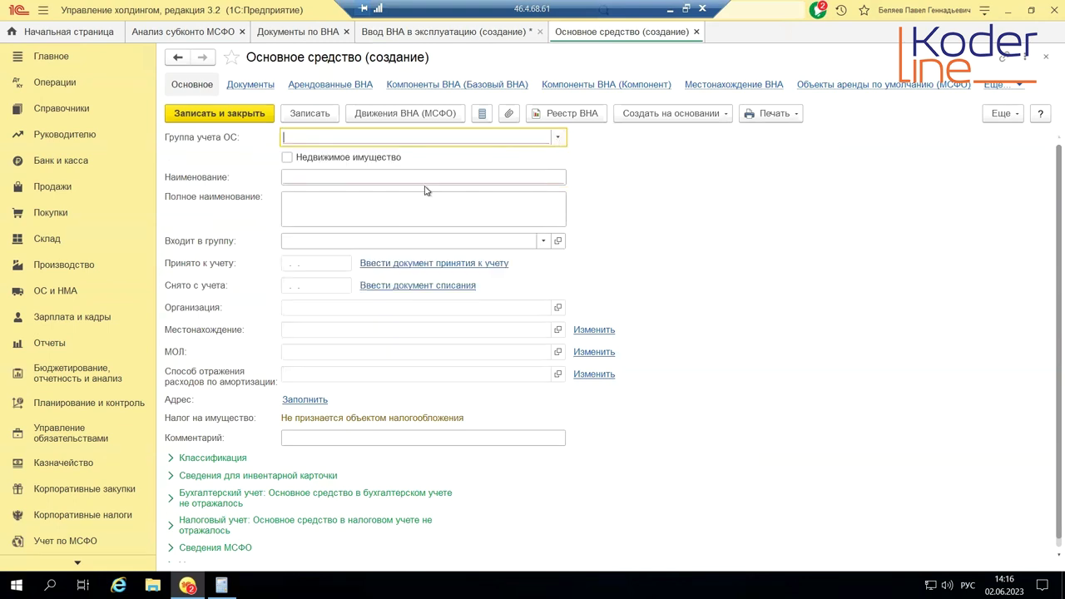
{"action": "left_click", "coordinate": [397, 175]}
{"action": "type", "text": "Автомобиль"}
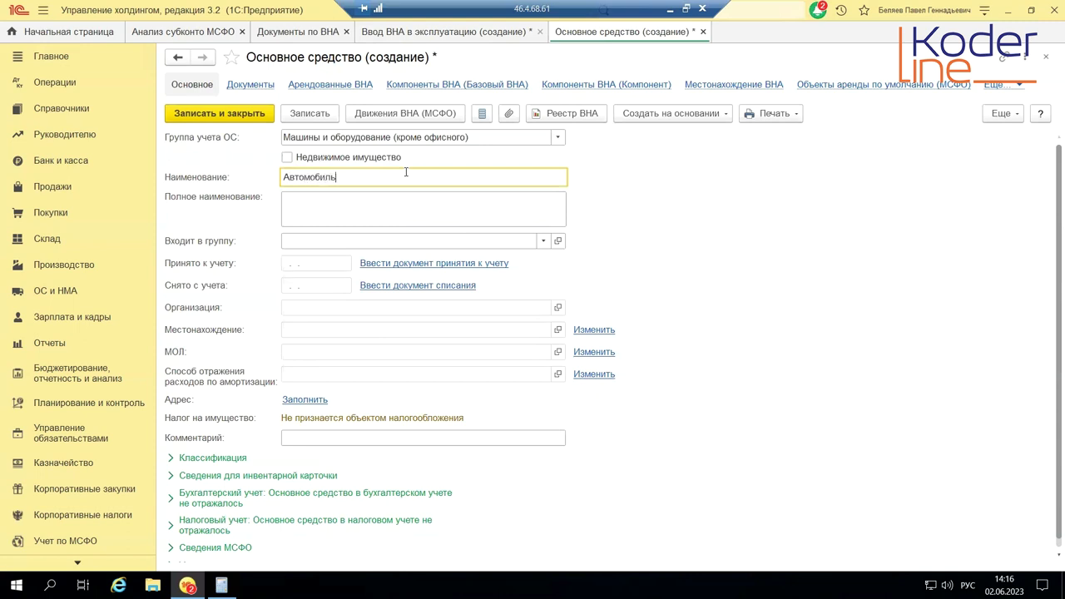
{"action": "type", "text": " 2"}
- Set the asset's accounting variant in Сведения МСФО to Параллельный учет
{"action": "scroll", "coordinate": [312, 345], "scroll_direction": "down", "scroll_amount": 1}
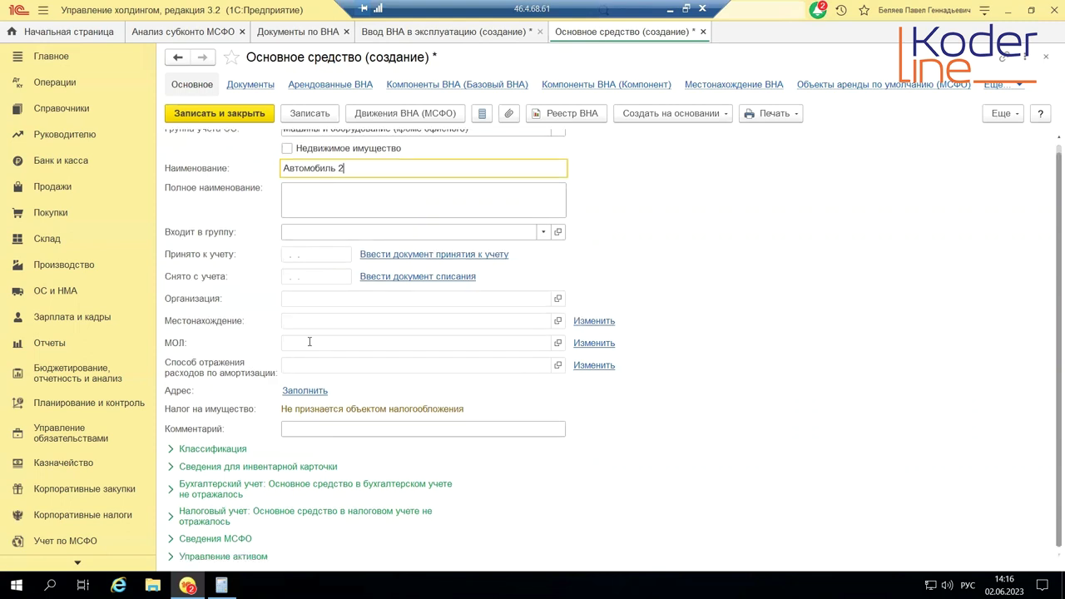
{"action": "left_click", "coordinate": [202, 539]}
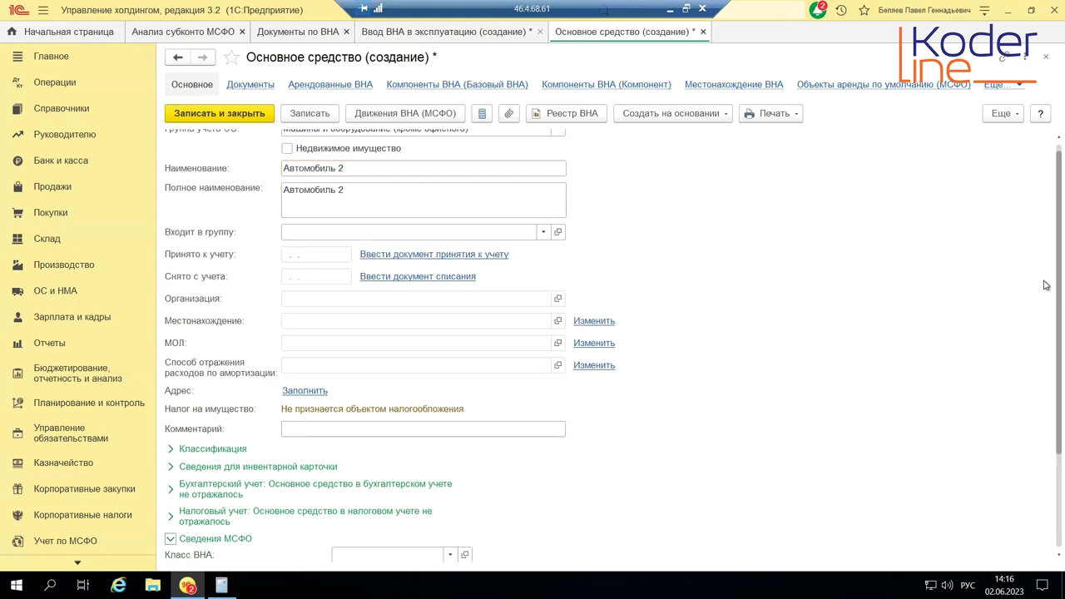
{"action": "scroll", "coordinate": [1046, 349], "scroll_direction": "down", "scroll_amount": 3}
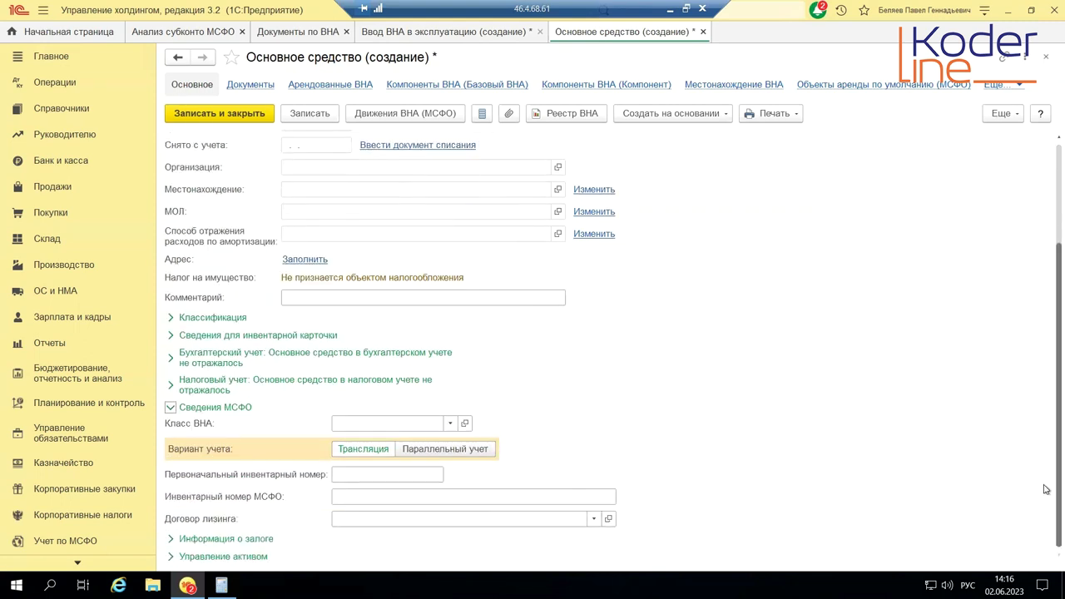
{"action": "left_click", "coordinate": [455, 454]}
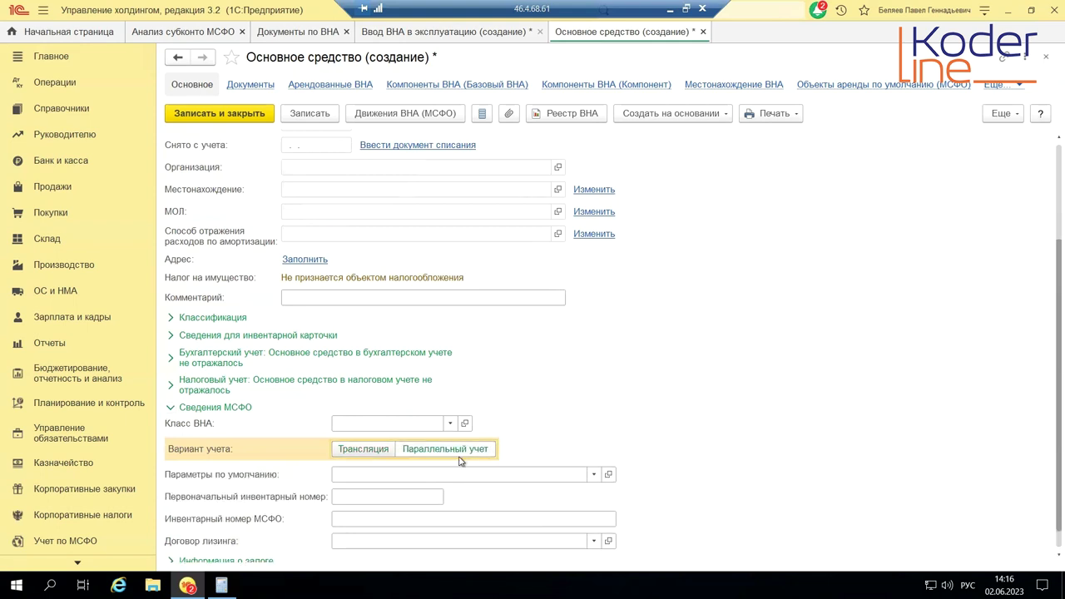
- Start a new Параметры учета ВНА entry for the asset's default parameters, with the model Учет по фактическим затратам
{"action": "left_click", "coordinate": [593, 476]}
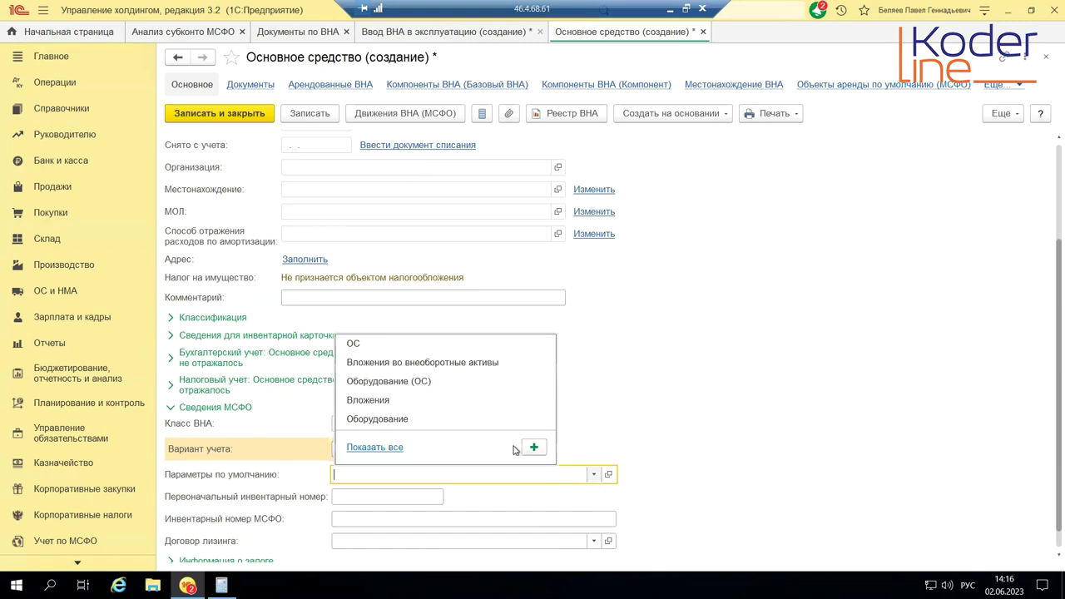
{"action": "left_click", "coordinate": [385, 447]}
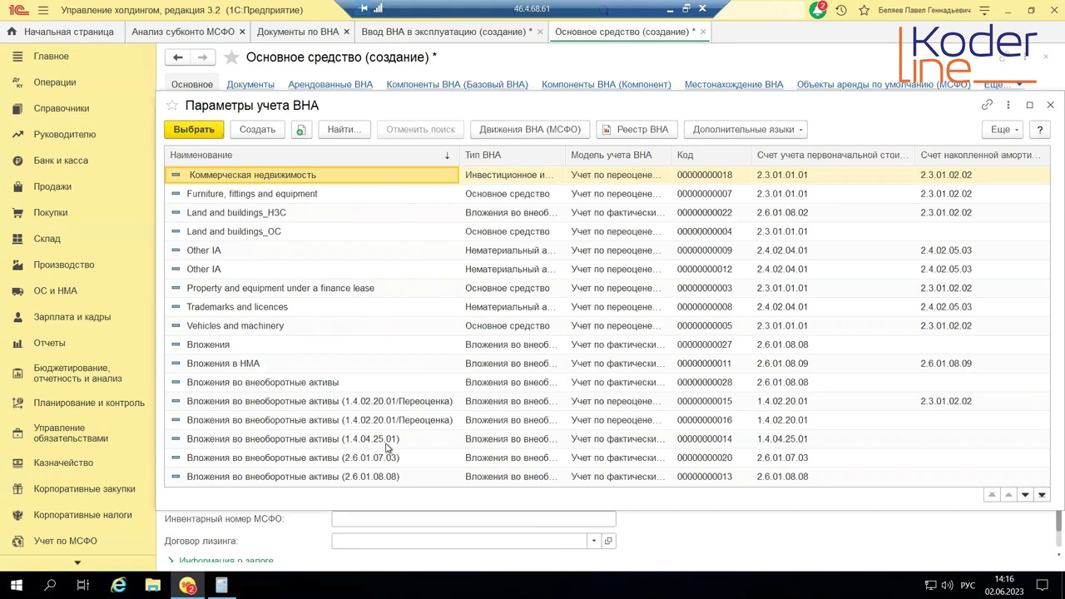
{"action": "left_click", "coordinate": [248, 130]}
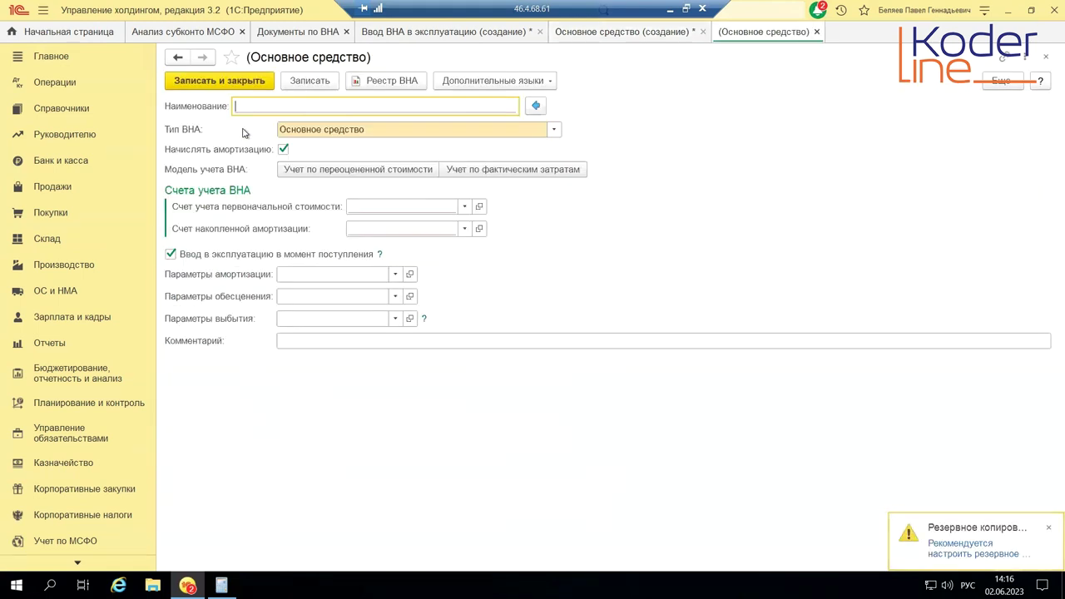
{"action": "type", "text": "Ав"}
{"action": "key", "text": "BackSpace"}
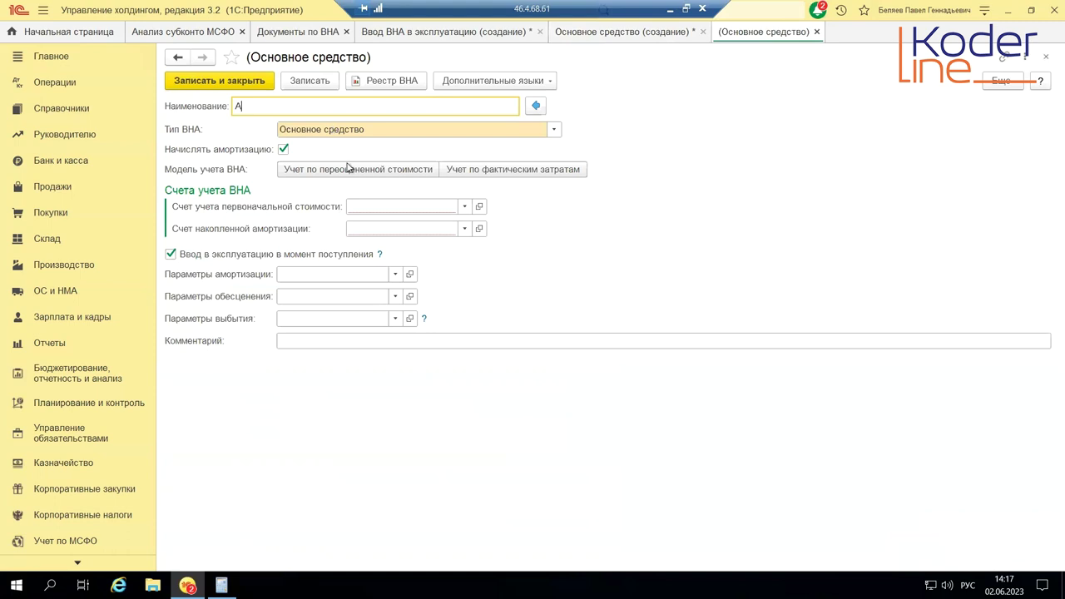
{"action": "left_click", "coordinate": [479, 169]}
{"action": "left_click", "coordinate": [479, 169]}
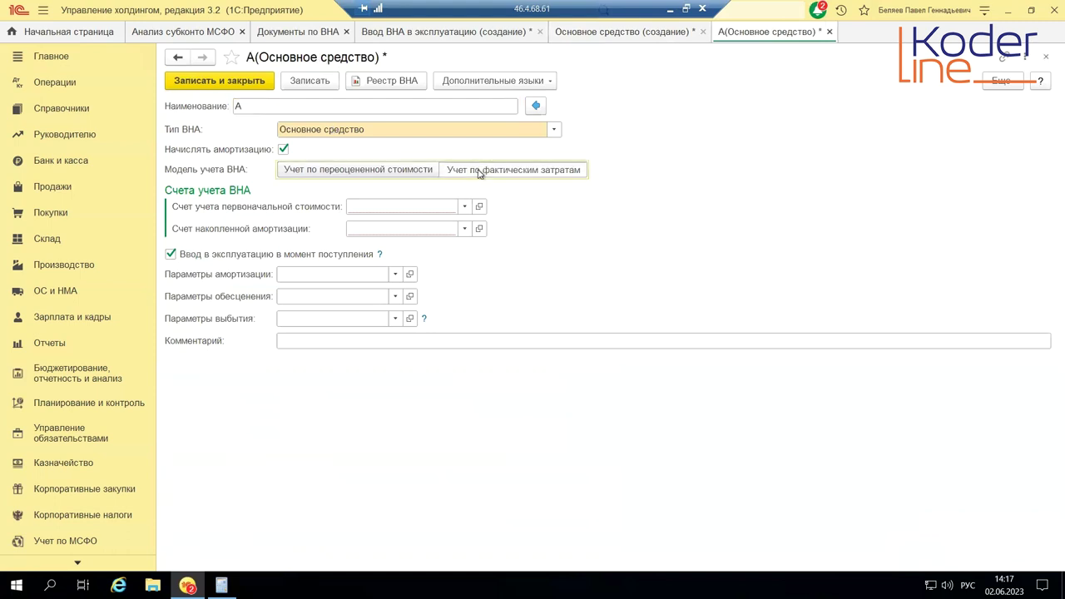
- Set the entry's initial cost account to 2.3.01.01.01 and its accumulated depreciation account to 2.3.01.02.02
{"action": "left_click", "coordinate": [388, 208]}
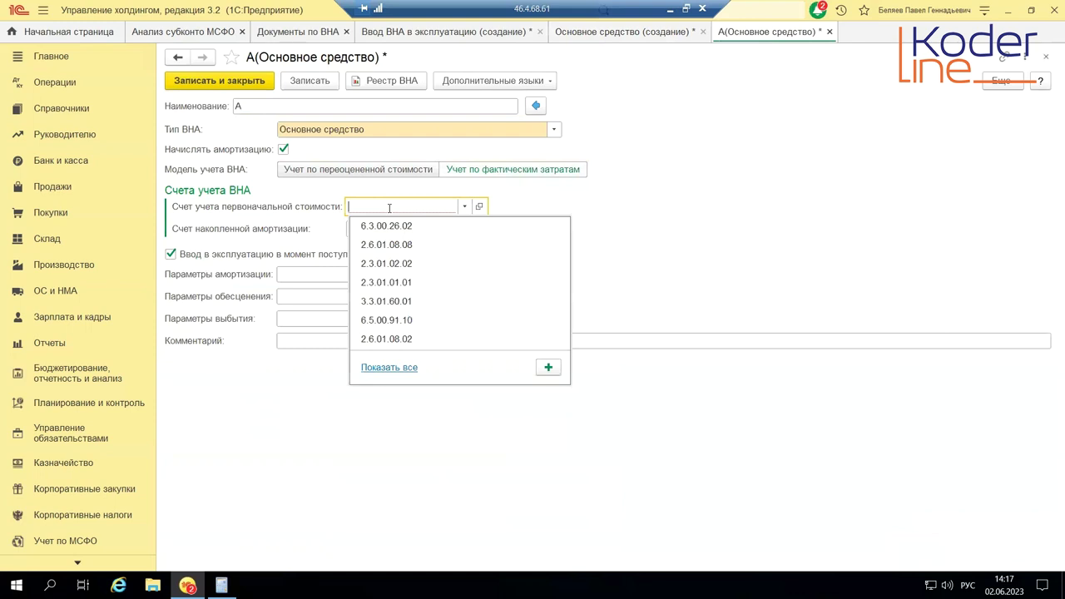
{"action": "left_click", "coordinate": [416, 287]}
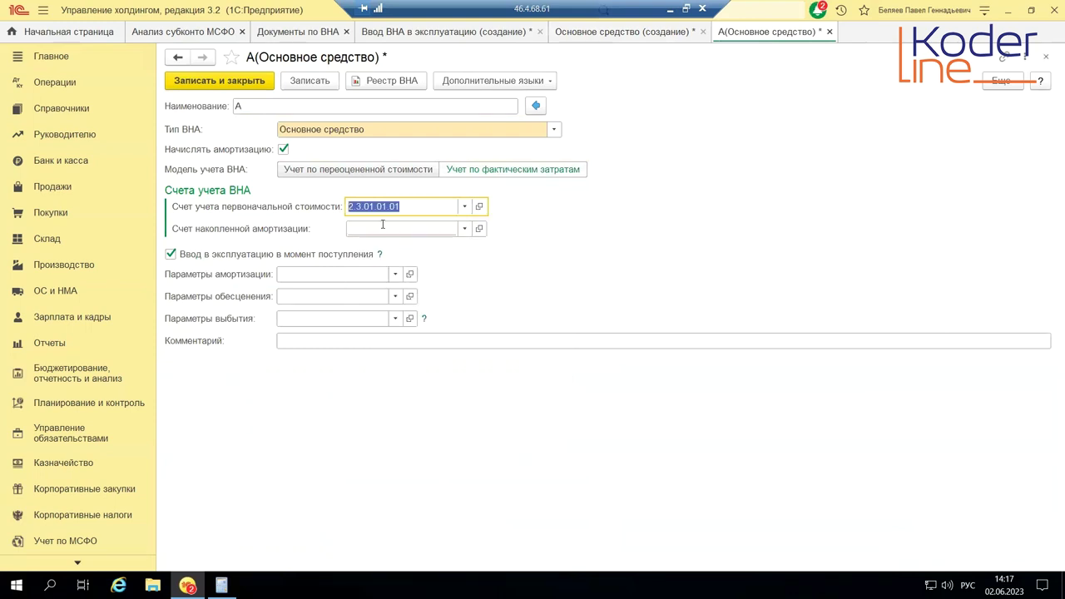
{"action": "left_click", "coordinate": [382, 227]}
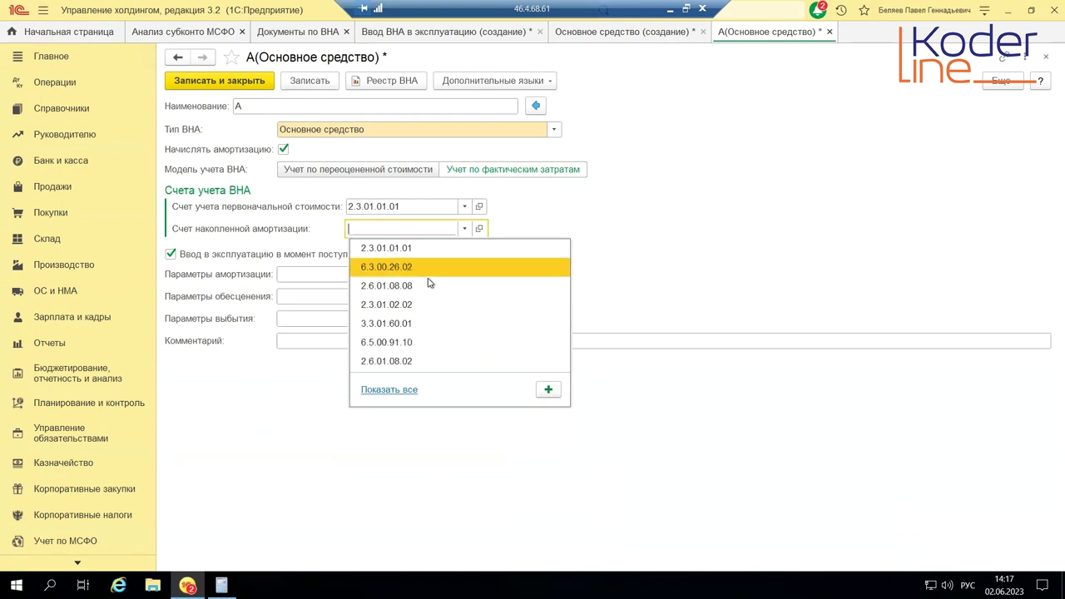
{"action": "left_click", "coordinate": [429, 306]}
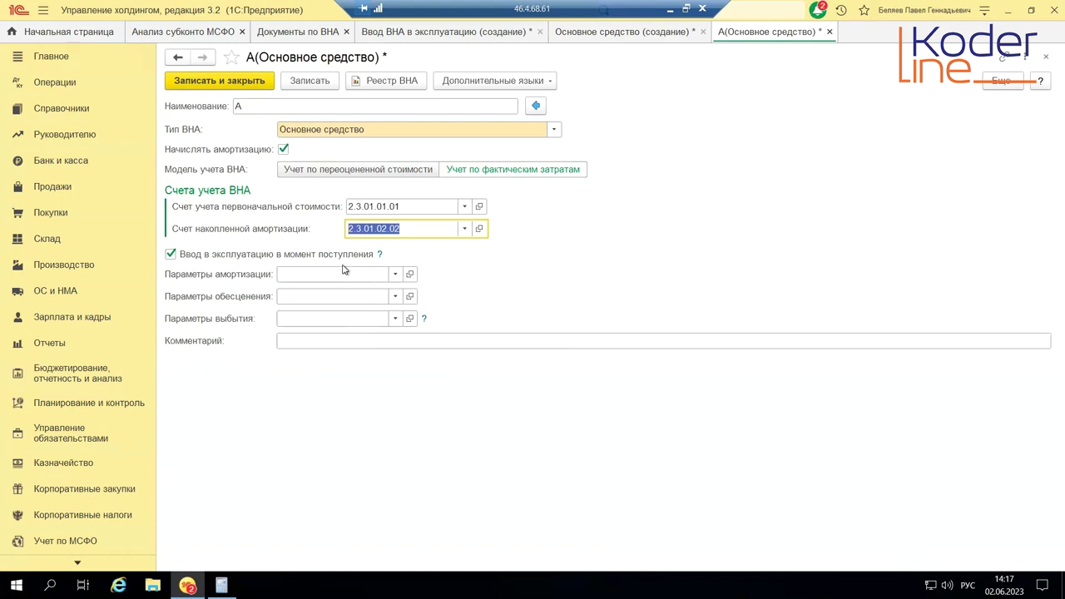
- Name the entry Авто с вводом в экспл, save it and assign it as the asset's default parameters
{"action": "left_click", "coordinate": [252, 106]}
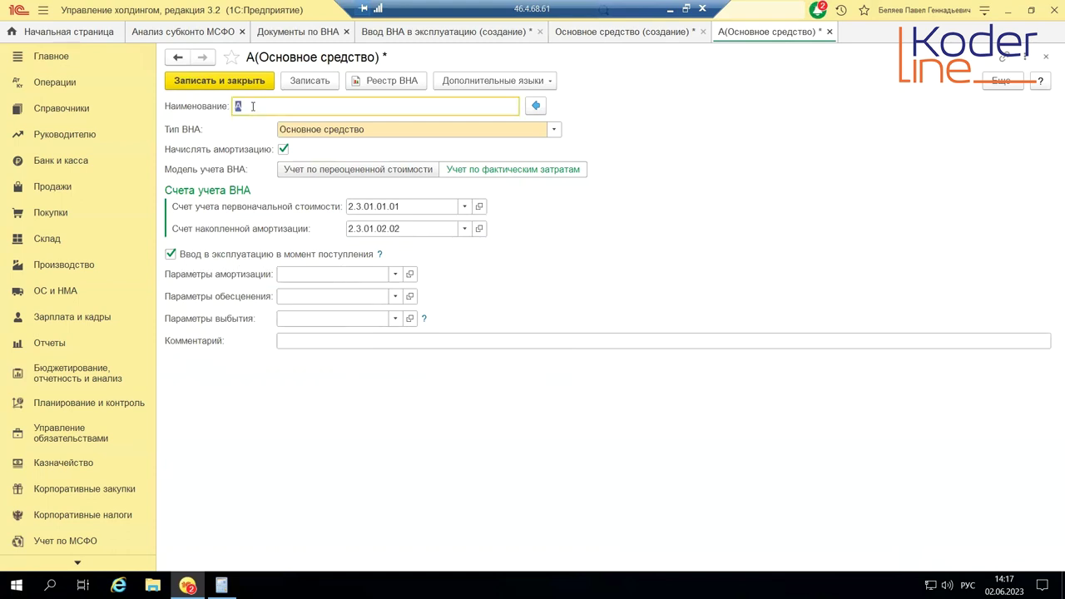
{"action": "type", "text": "вт сс"}
{"action": "type", "text": "вводом в "}
{"action": "type", "text": "экспл"}
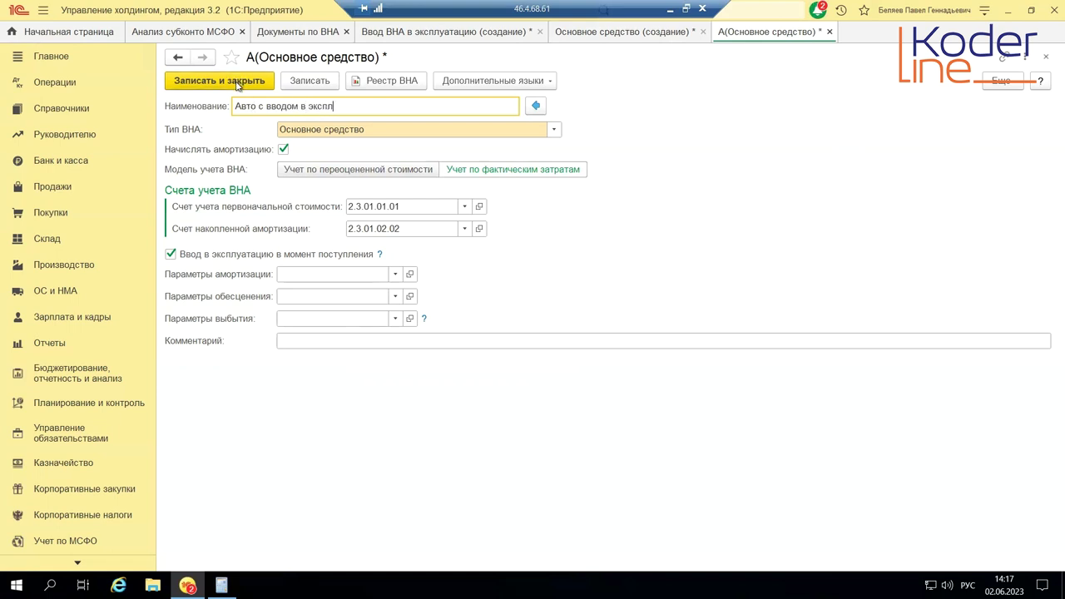
{"action": "left_click", "coordinate": [237, 84]}
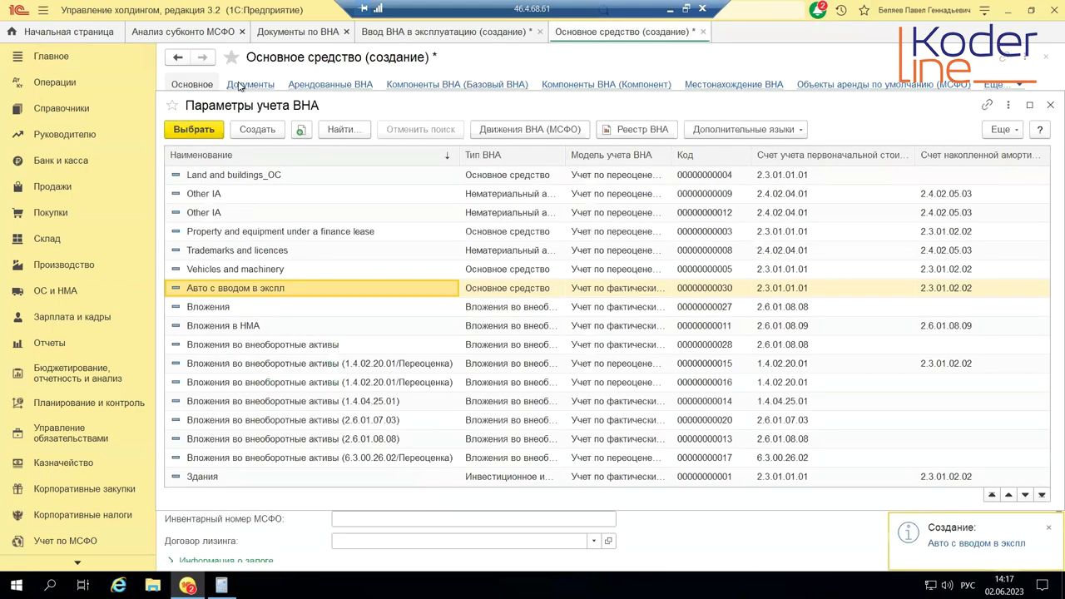
{"action": "double_click", "coordinate": [286, 292]}
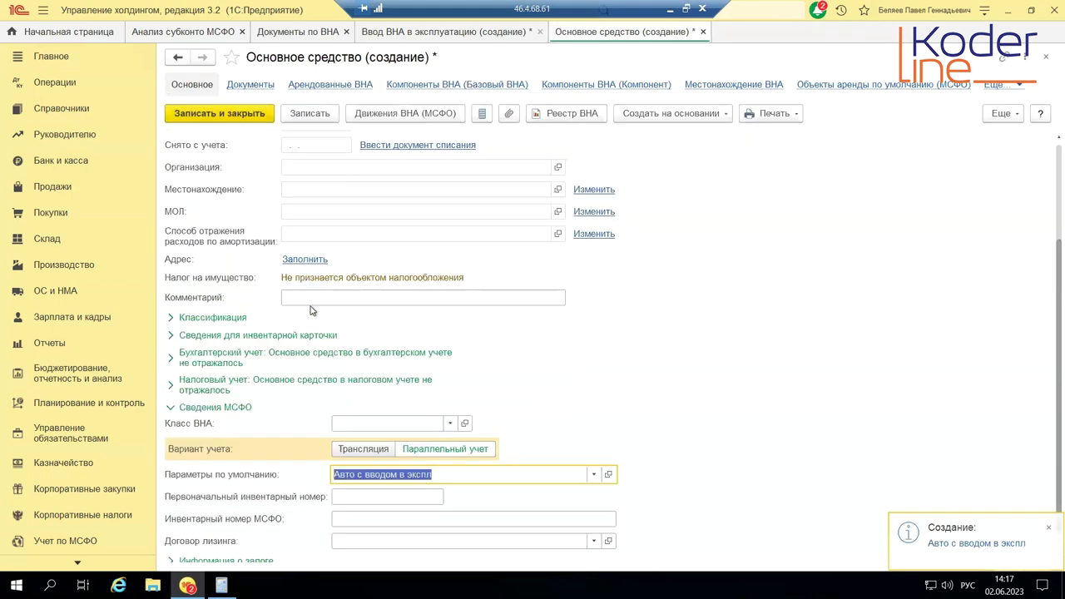
- Save the new asset and enter Автомобиль 2 in the document line with accounting parameters Авто с вводом в экспл
{"action": "left_click", "coordinate": [245, 117]}
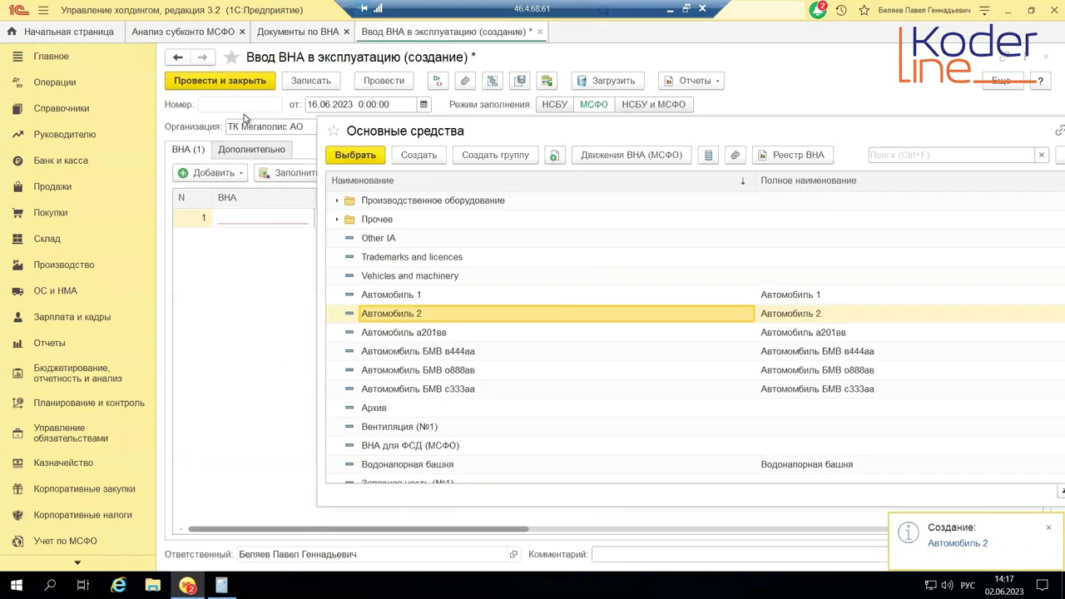
{"action": "double_click", "coordinate": [445, 315]}
{"action": "left_click", "coordinate": [445, 219]}
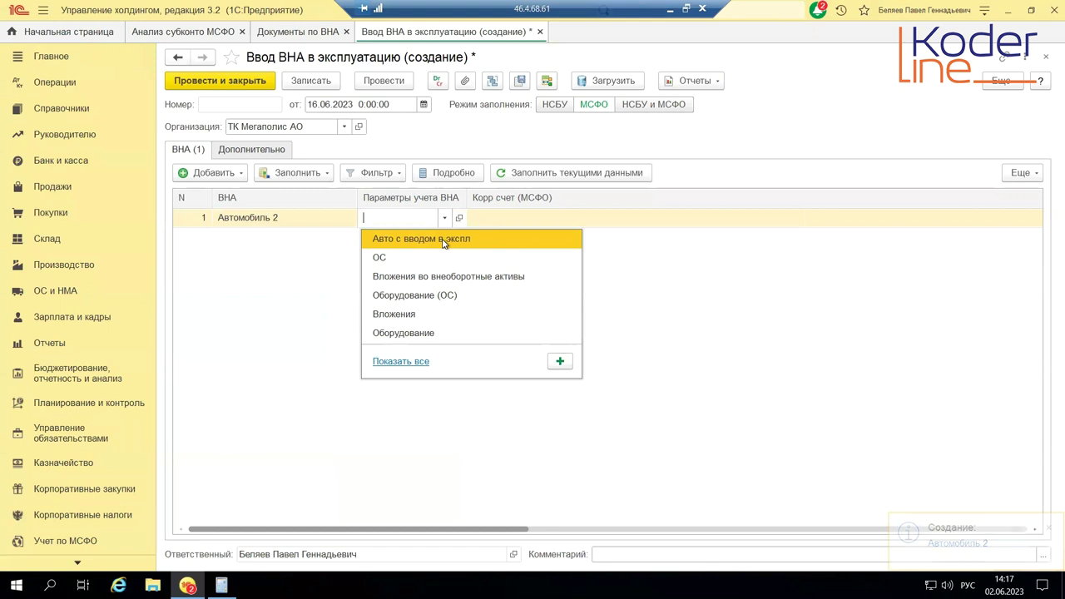
{"action": "left_click", "coordinate": [444, 241]}
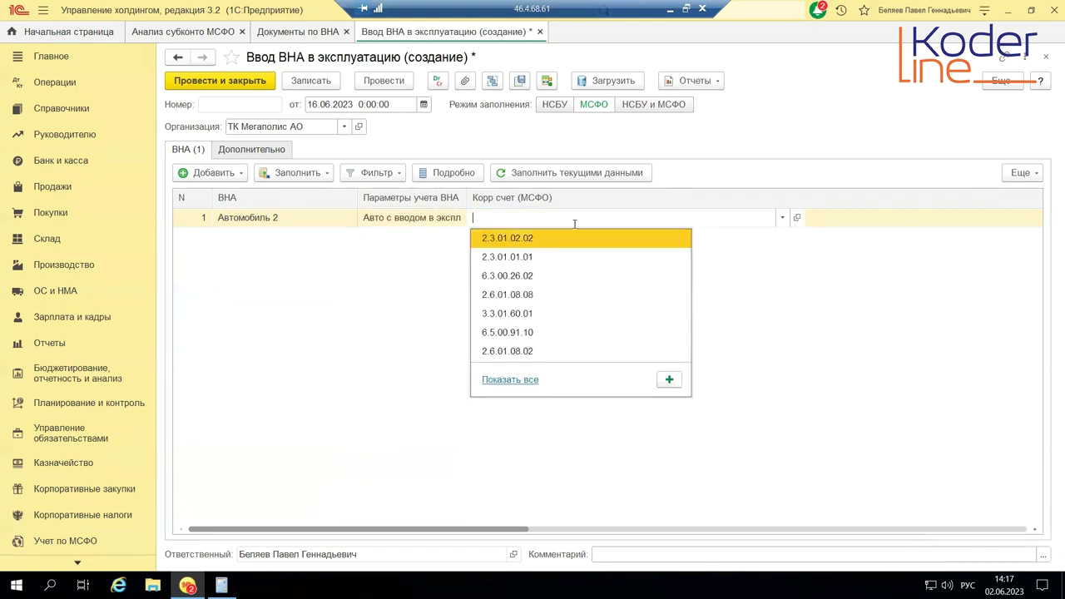
- Set the line's IFRS corresponding account to 3.3.01.60.01 with counterparty ЕвроСвет and contract Основной 345
{"action": "left_click", "coordinate": [573, 313]}
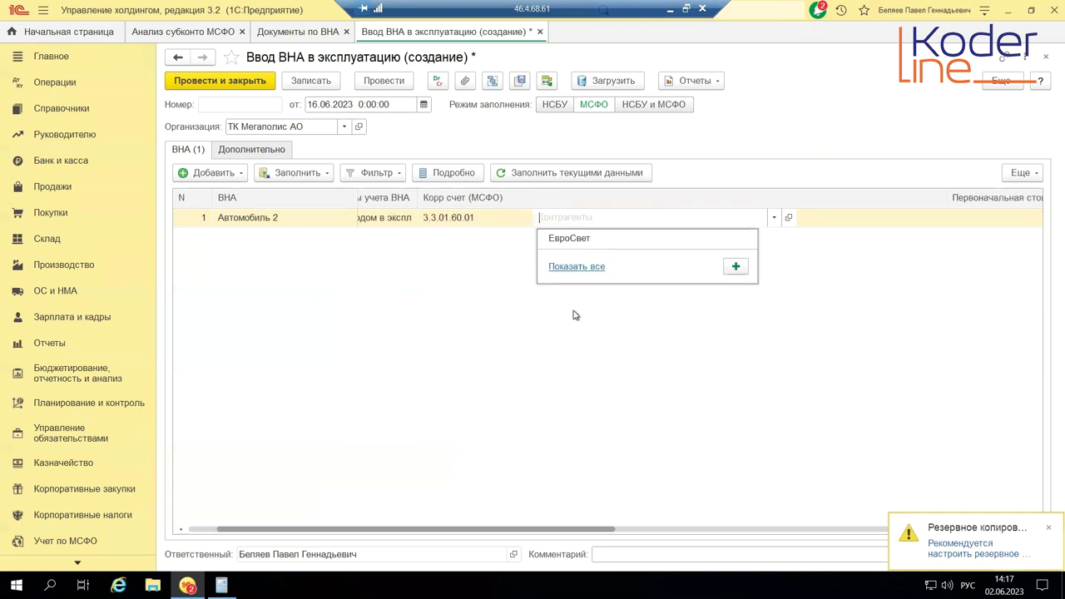
{"action": "left_click", "coordinate": [582, 238]}
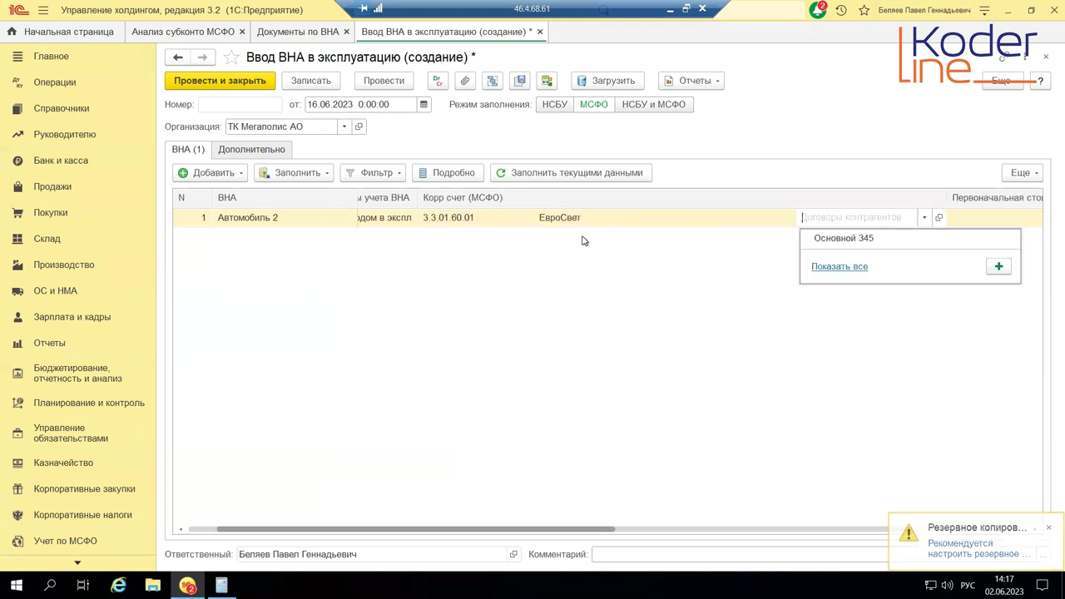
{"action": "left_click", "coordinate": [838, 240]}
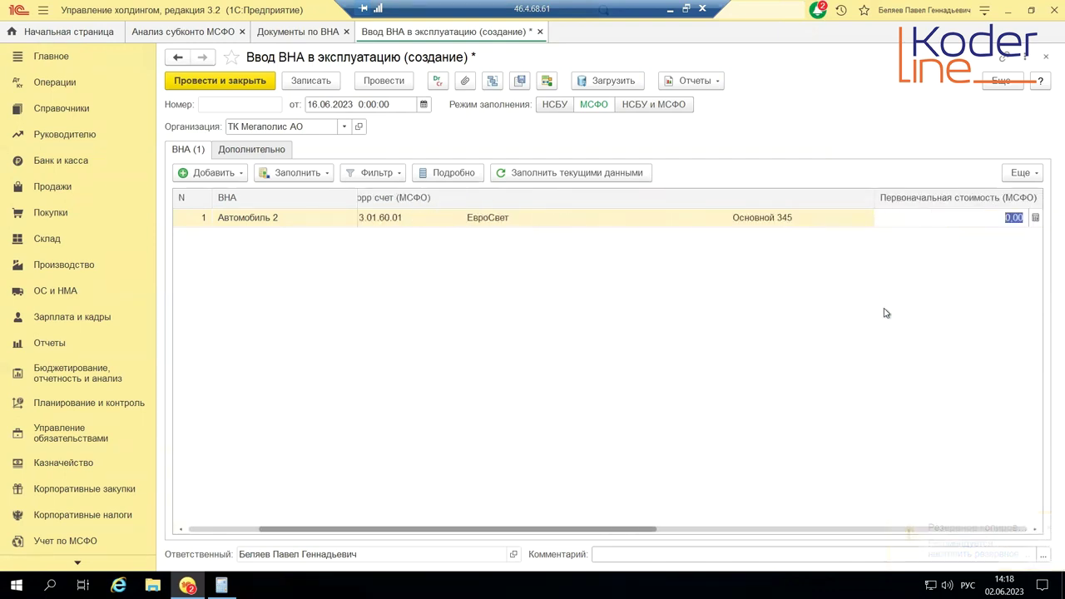
- Set the line's initial cost to 2 000 000, depreciation to Линейный, СПИ to 60 and distribution profile to 6.3.00.26.02\Администрация УК\Бухгалтерия УК
{"action": "type", "text": "200 000"}
{"action": "key", "text": "Return"}
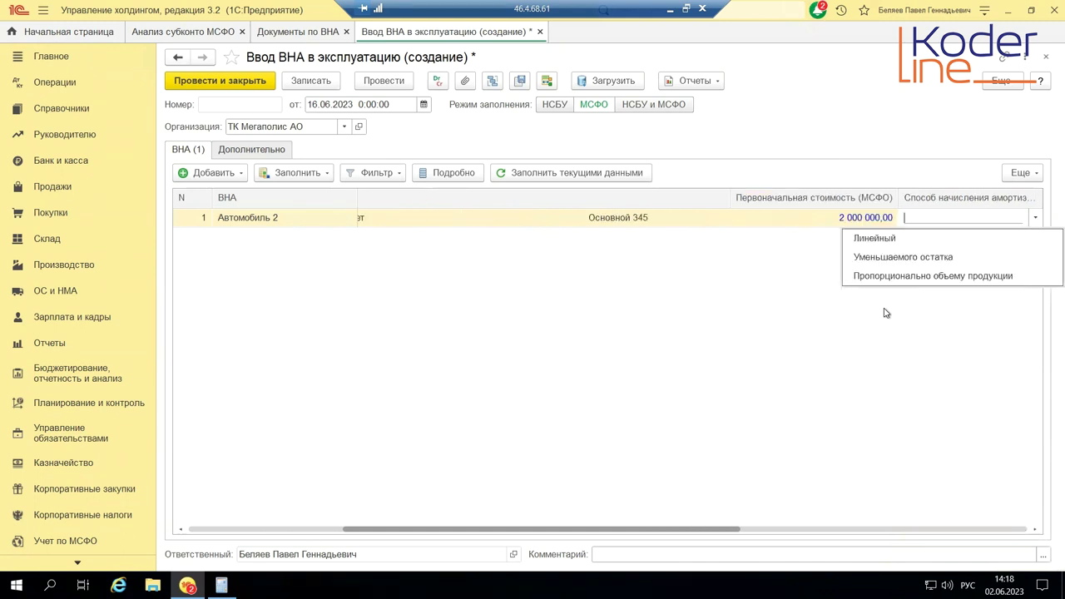
{"action": "left_click", "coordinate": [884, 245]}
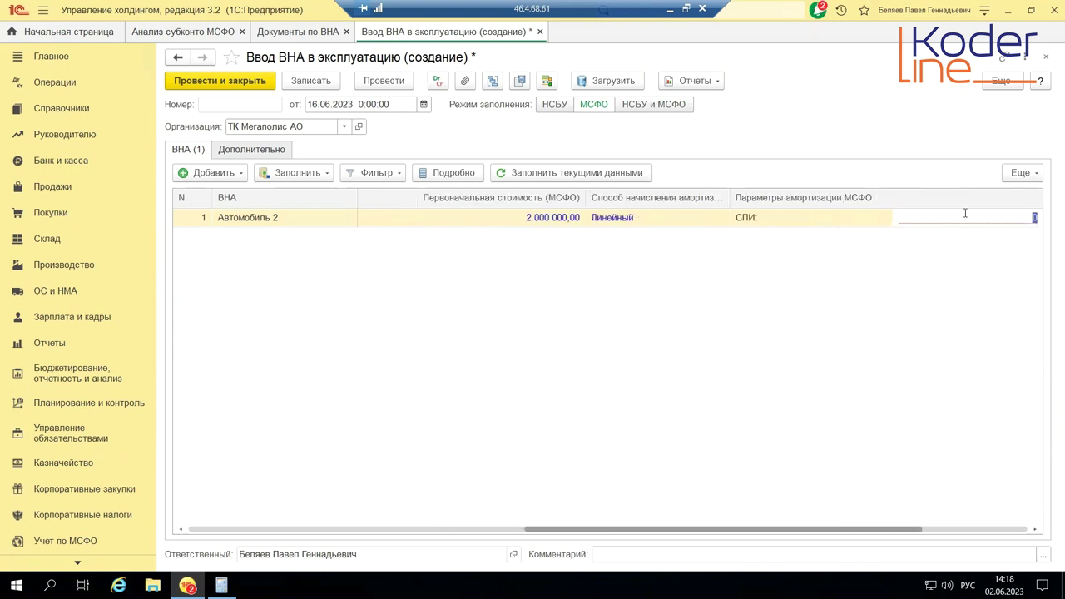
{"action": "type", "text": "6"}
{"action": "key", "text": "Return"}
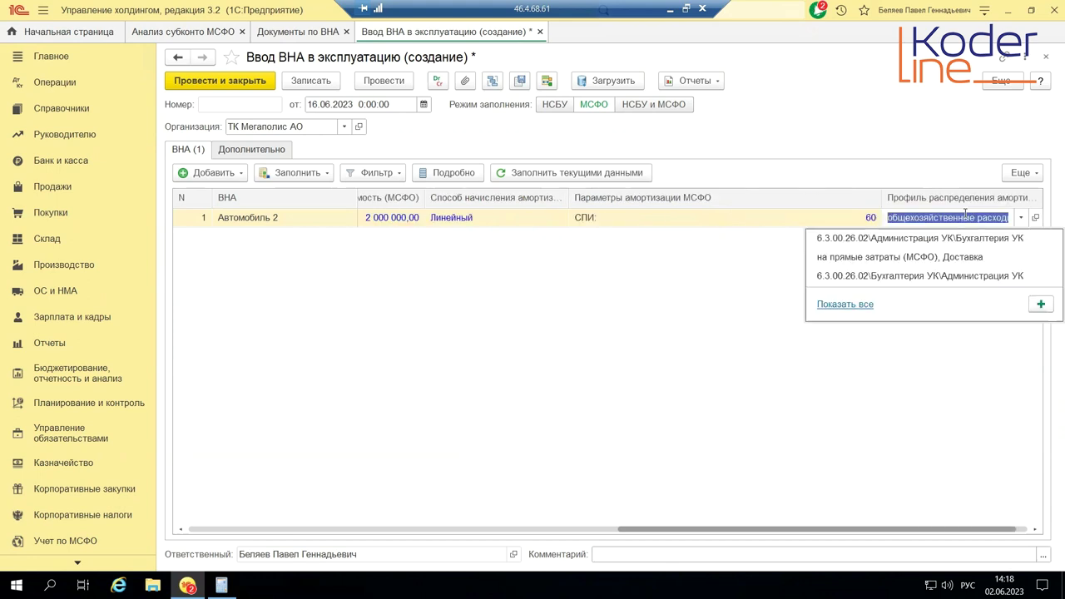
{"action": "left_click", "coordinate": [926, 241]}
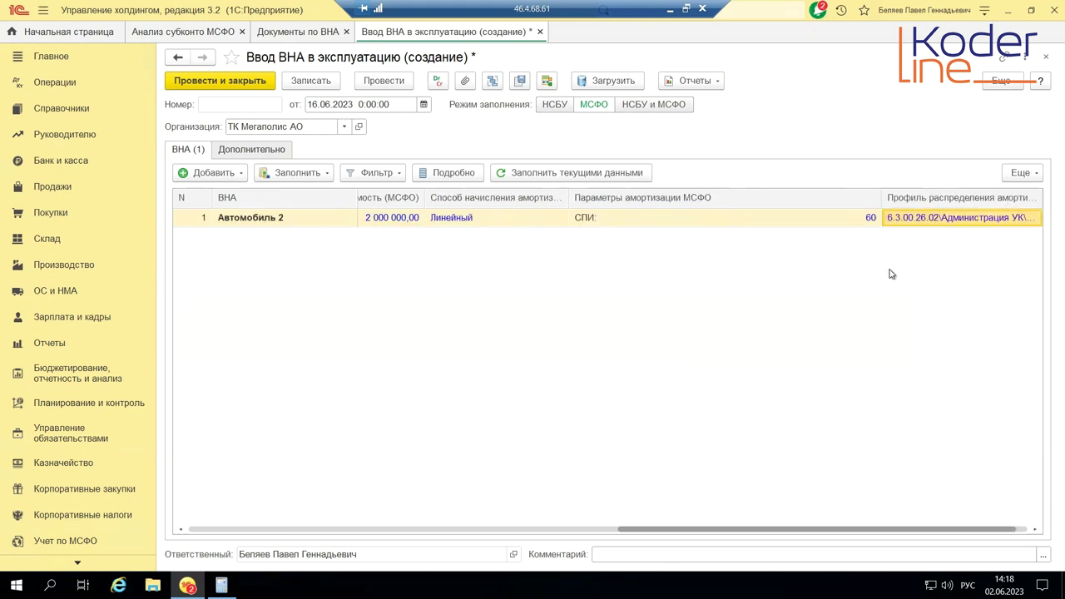
- Show the line's detailed accounting parameters, check the ЦФО choices without picking one, and post the document
{"action": "left_click", "coordinate": [454, 176]}
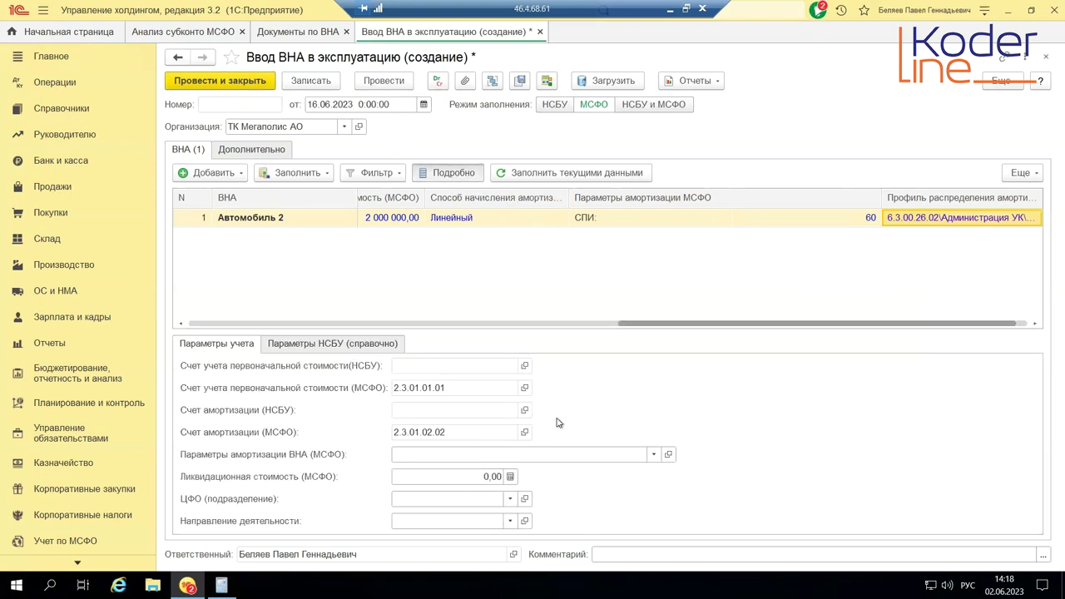
{"action": "left_click", "coordinate": [444, 500]}
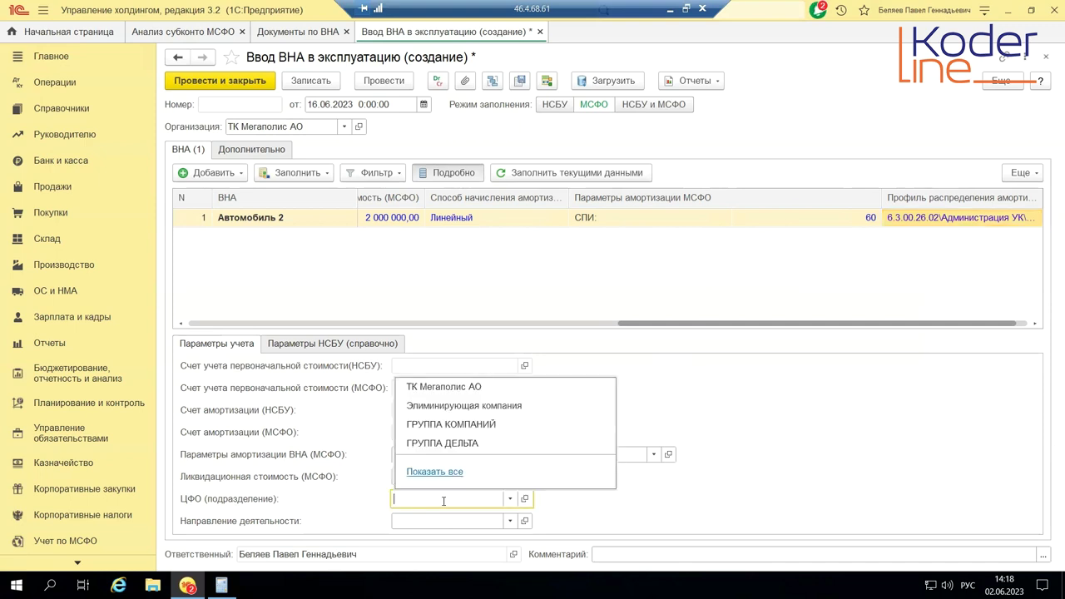
{"action": "left_click", "coordinate": [747, 406]}
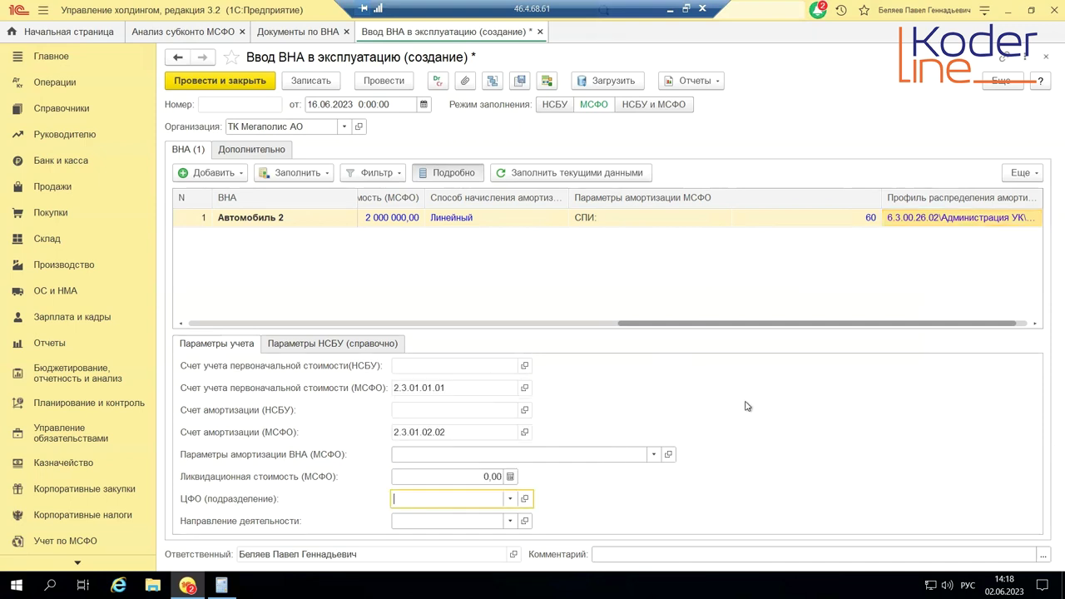
{"action": "left_click", "coordinate": [382, 82]}
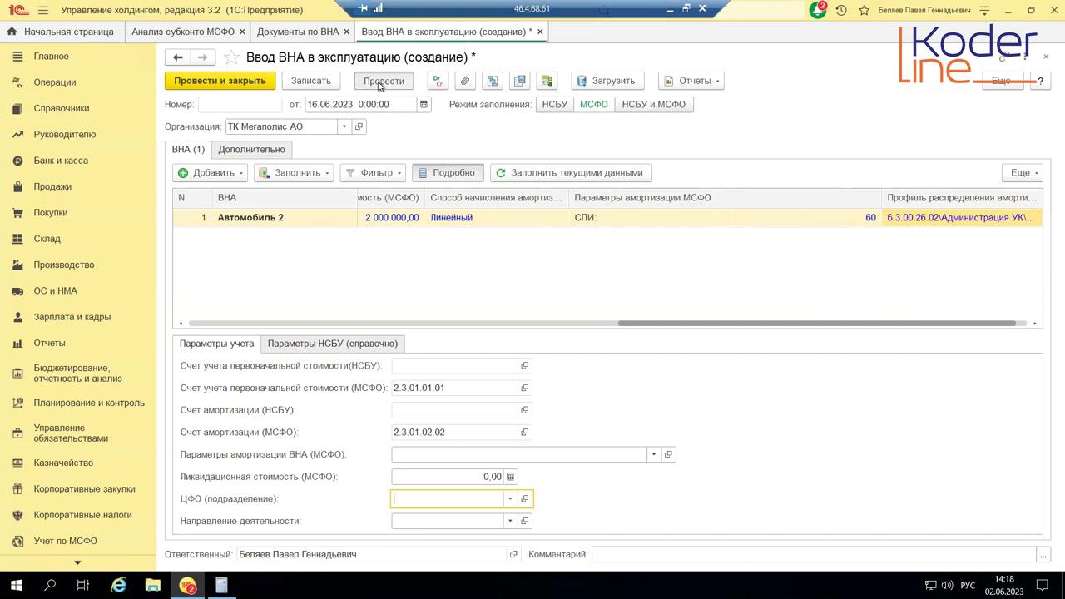
- Review the document's IFRS posting and its cost, depreciation and accounting parameter register movements, and close the movements and the document
{"action": "left_click", "coordinate": [437, 81]}
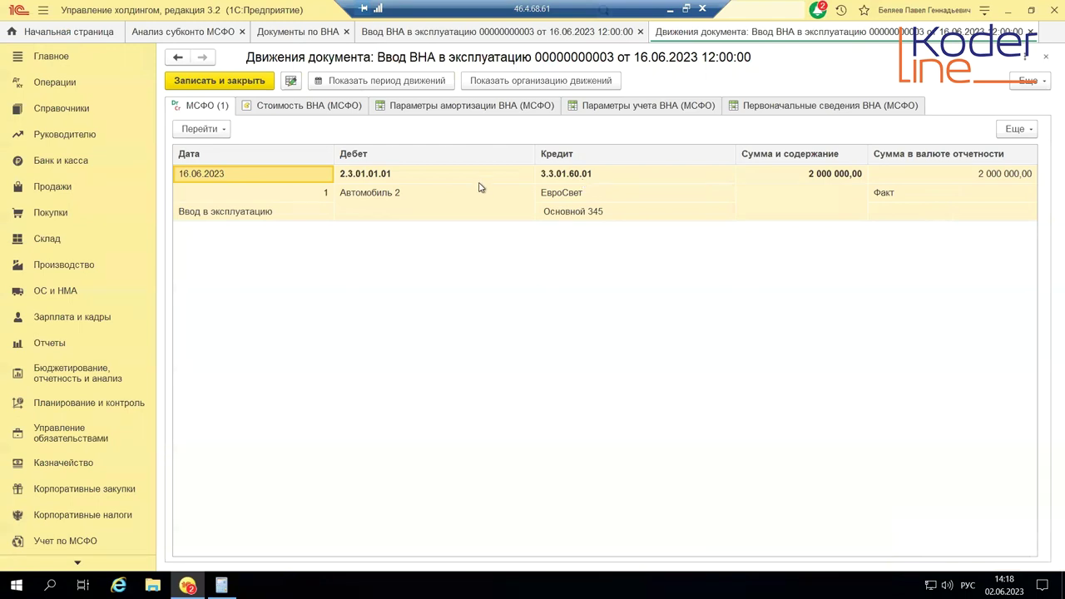
{"action": "left_click", "coordinate": [480, 186]}
{"action": "left_click", "coordinate": [565, 176]}
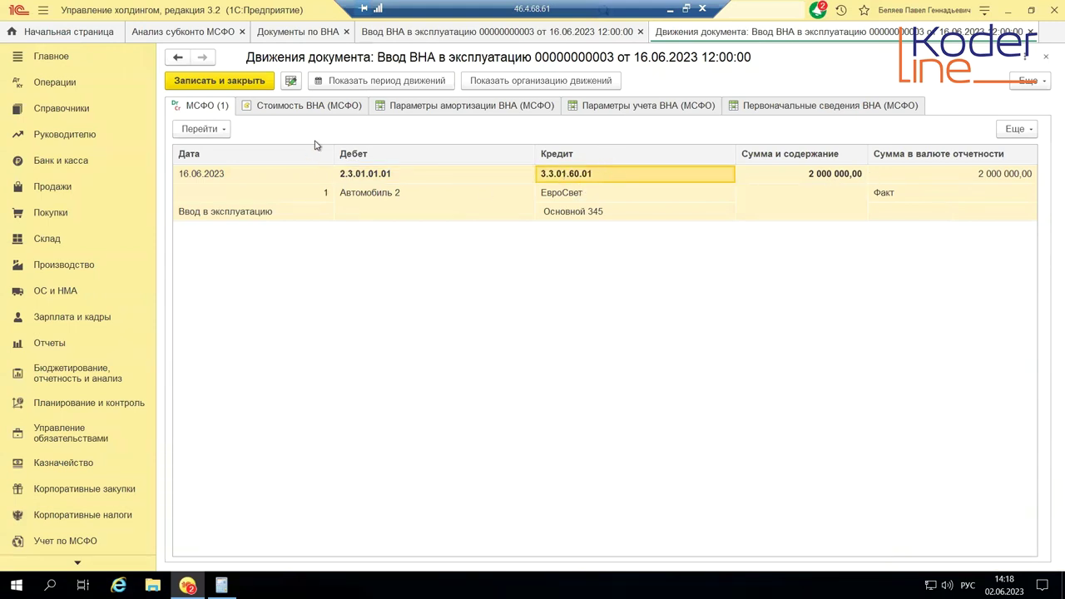
{"action": "left_click", "coordinate": [315, 107]}
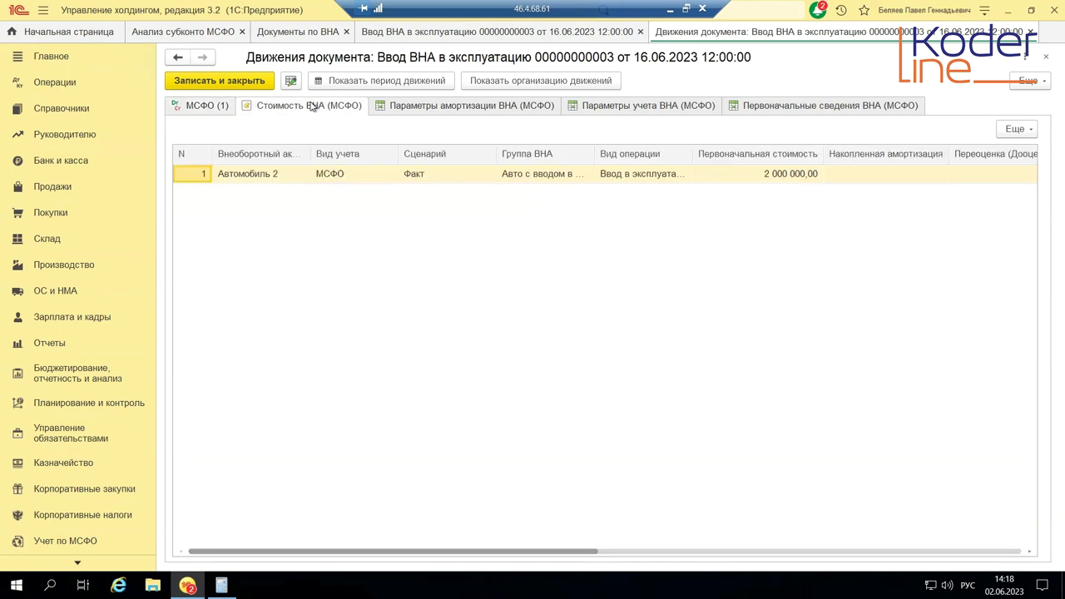
{"action": "left_click", "coordinate": [441, 109]}
{"action": "left_click", "coordinate": [613, 110]}
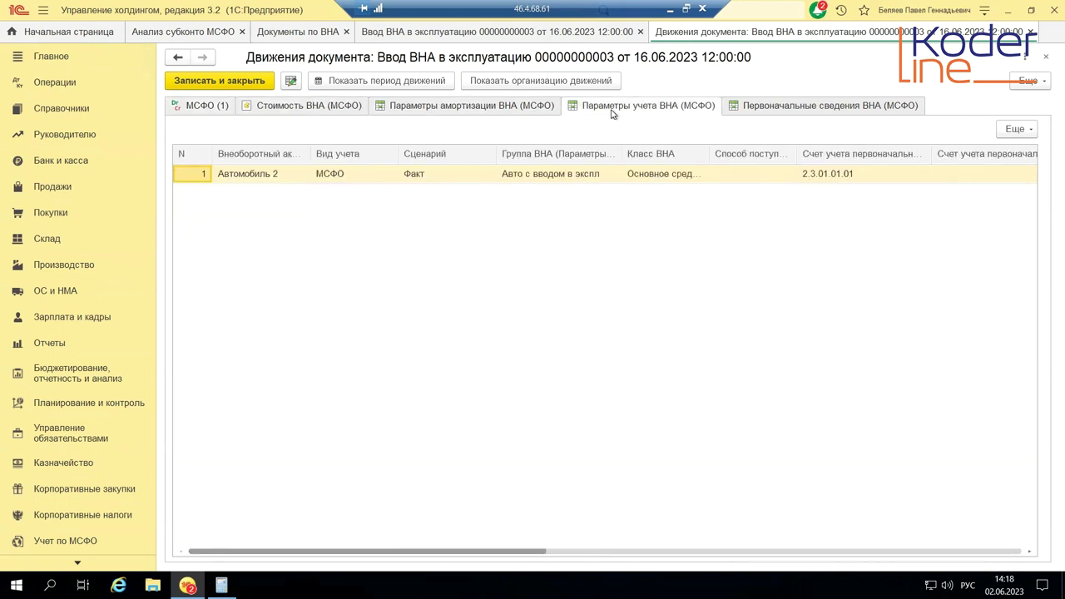
{"action": "left_click", "coordinate": [1047, 60]}
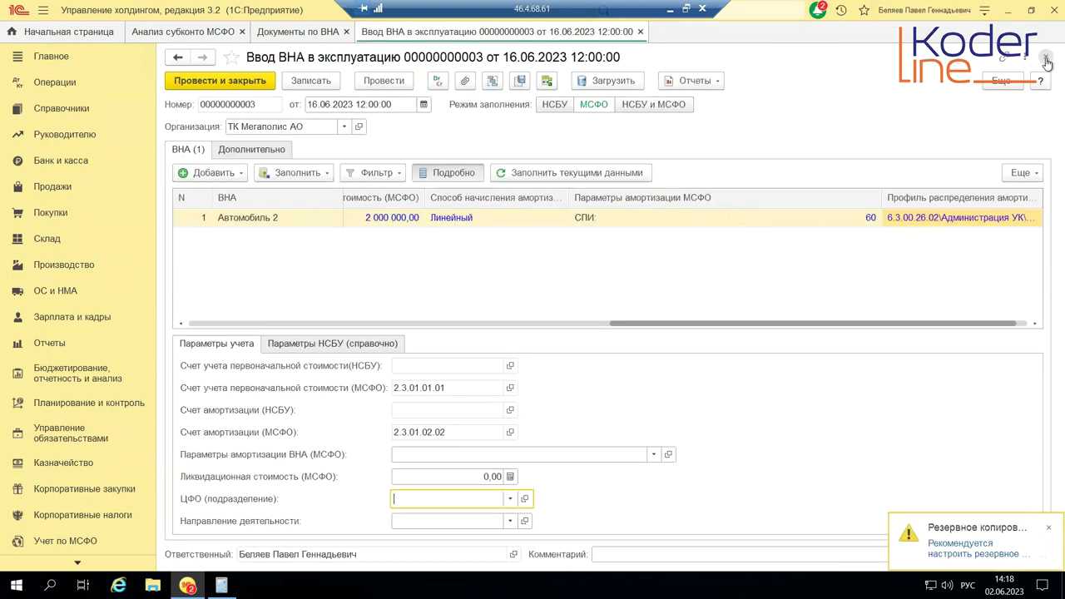
{"action": "left_click", "coordinate": [1046, 58]}
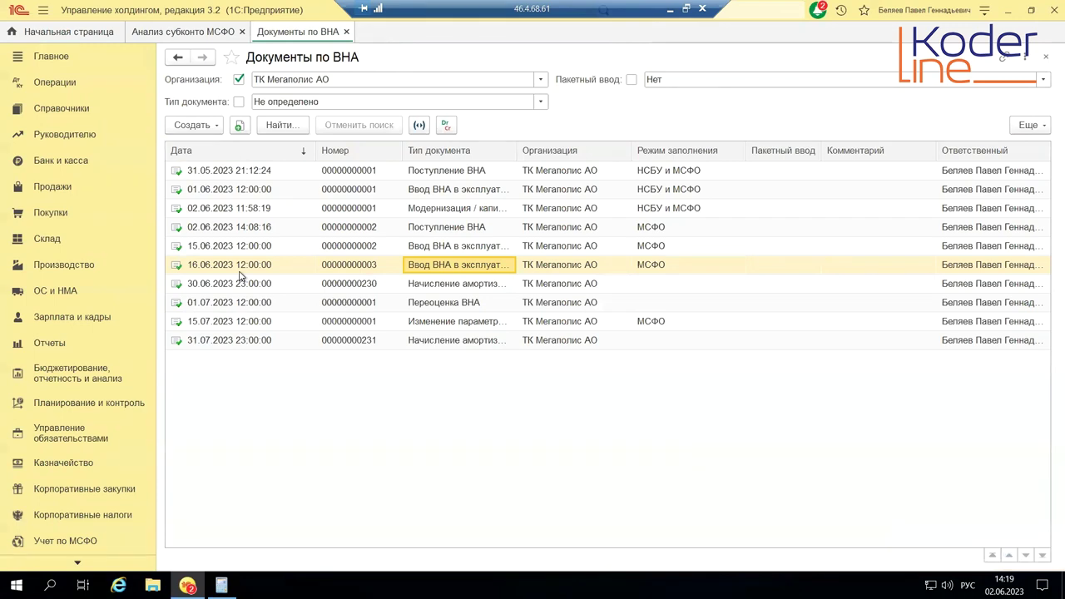
- Create a Начисление амортизации ВНА (МСФО) document from the list of non-current asset documents
{"action": "left_click", "coordinate": [212, 131]}
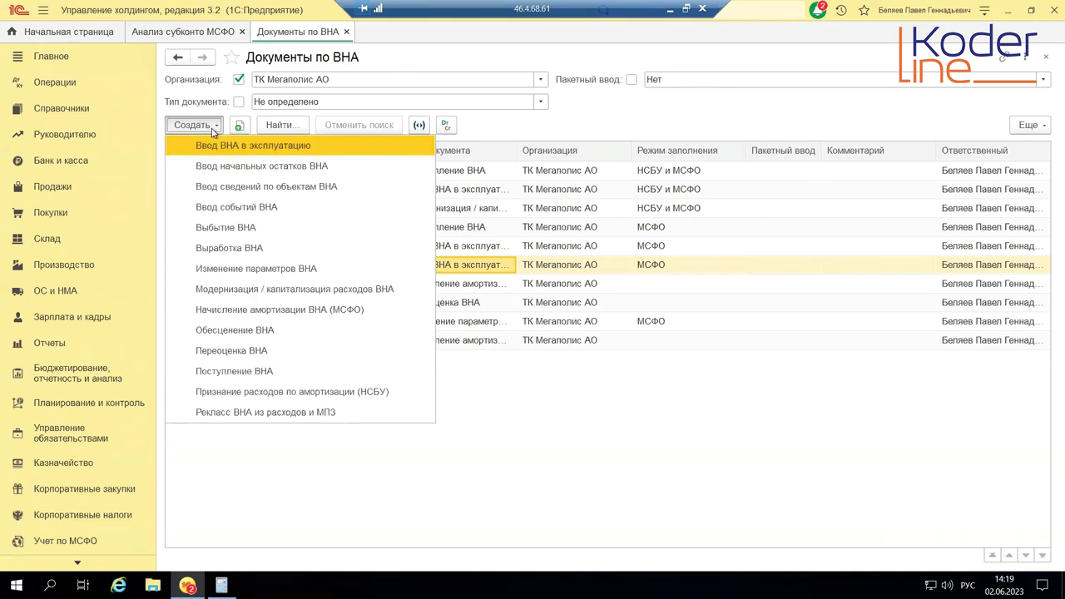
{"action": "left_click", "coordinate": [252, 311]}
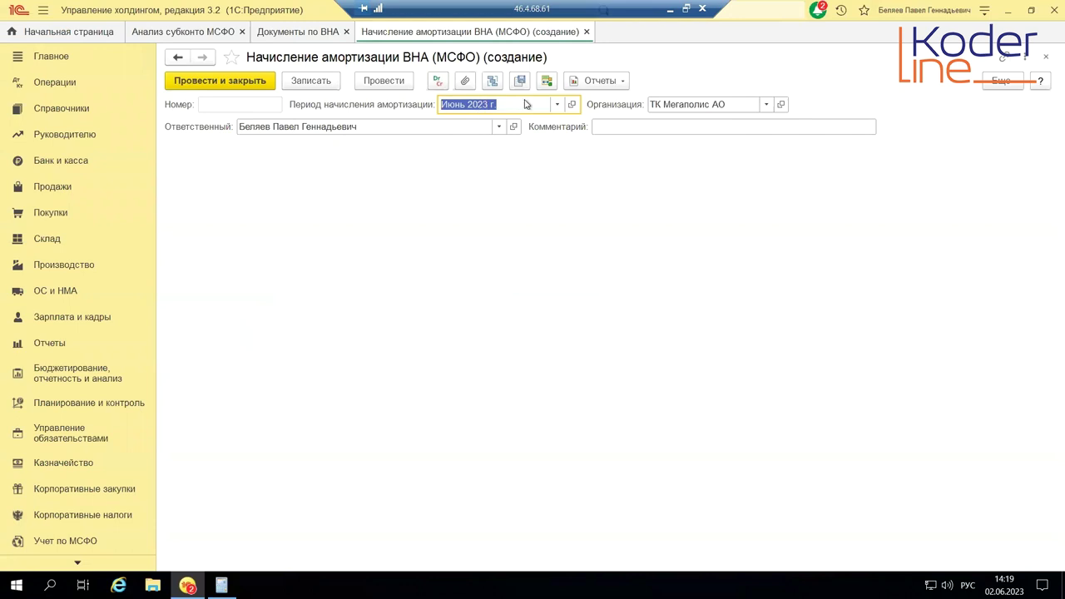
- Post the June 2023 IFRS depreciation document for ТК Мегаполис АО and check its movements, including the Стоимость ВНА (МСФО) register
{"action": "left_click", "coordinate": [389, 84]}
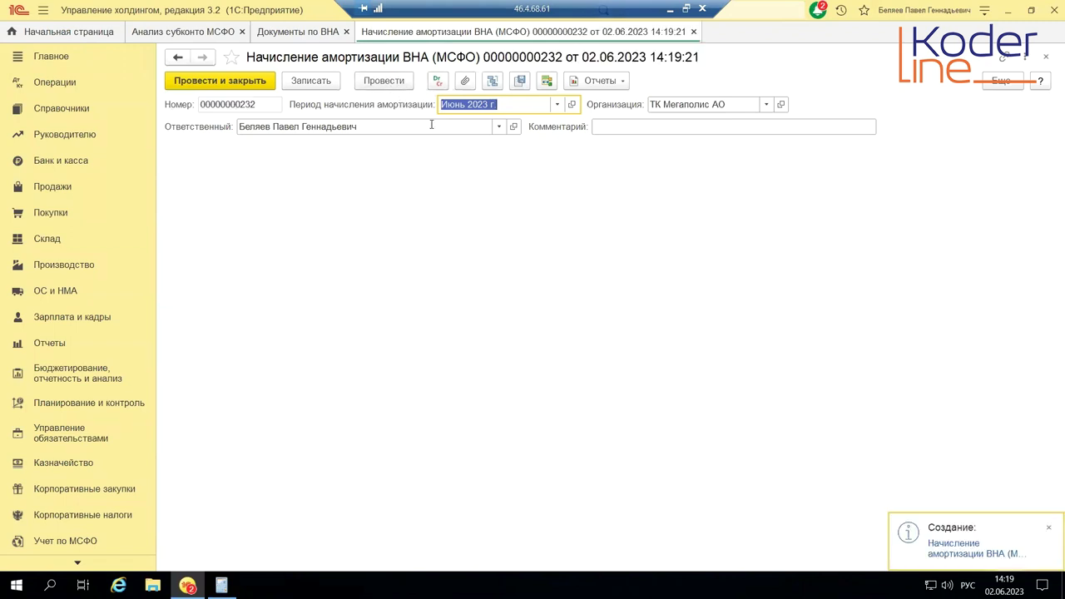
{"action": "left_click", "coordinate": [438, 83]}
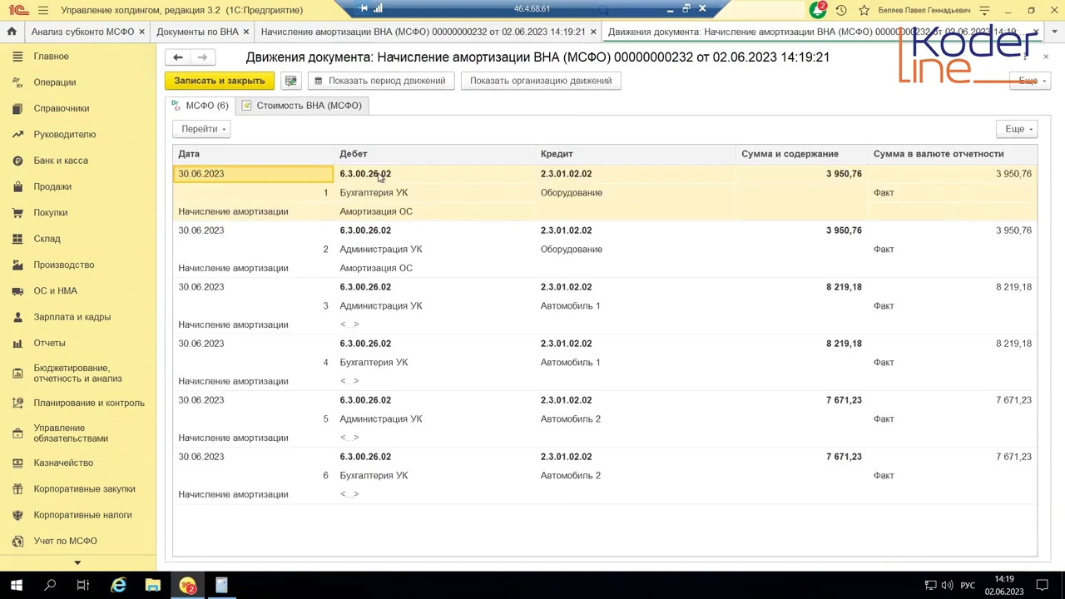
{"action": "left_click", "coordinate": [316, 107]}
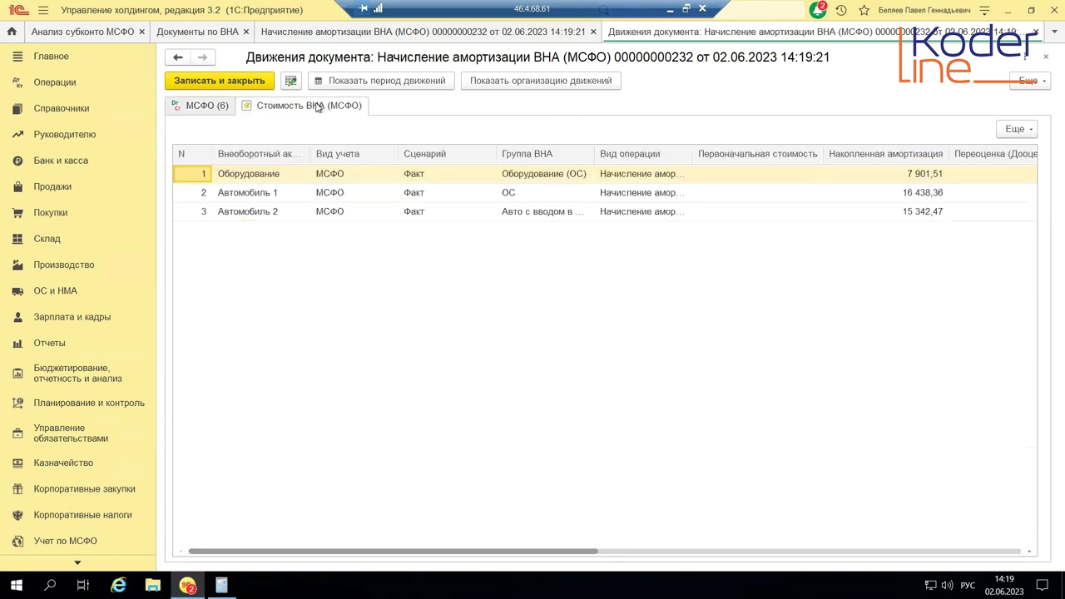
{"action": "left_click", "coordinate": [915, 177]}
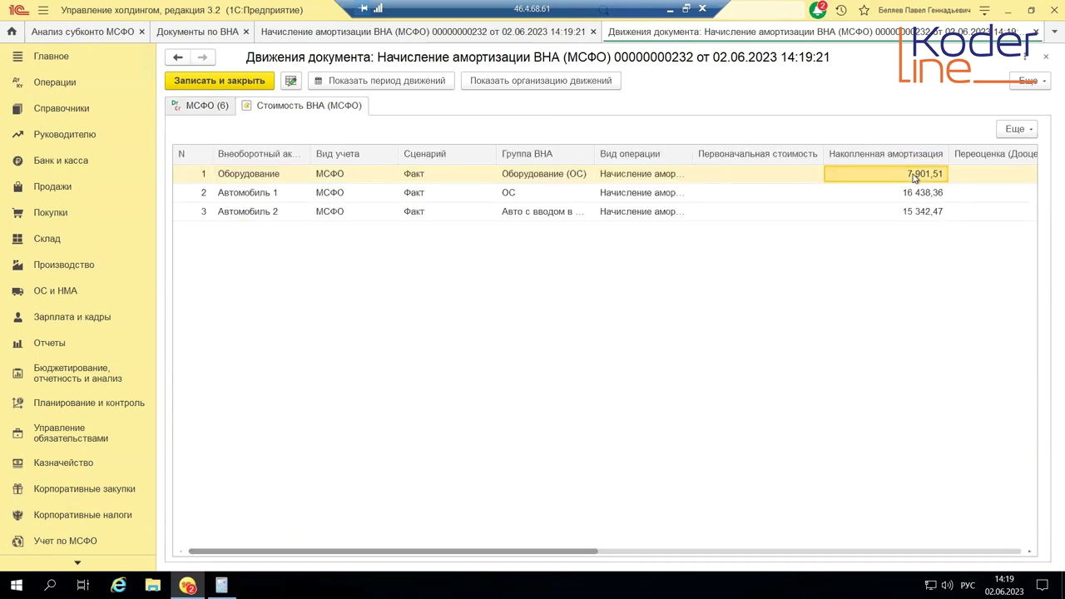
{"action": "left_click", "coordinate": [197, 107]}
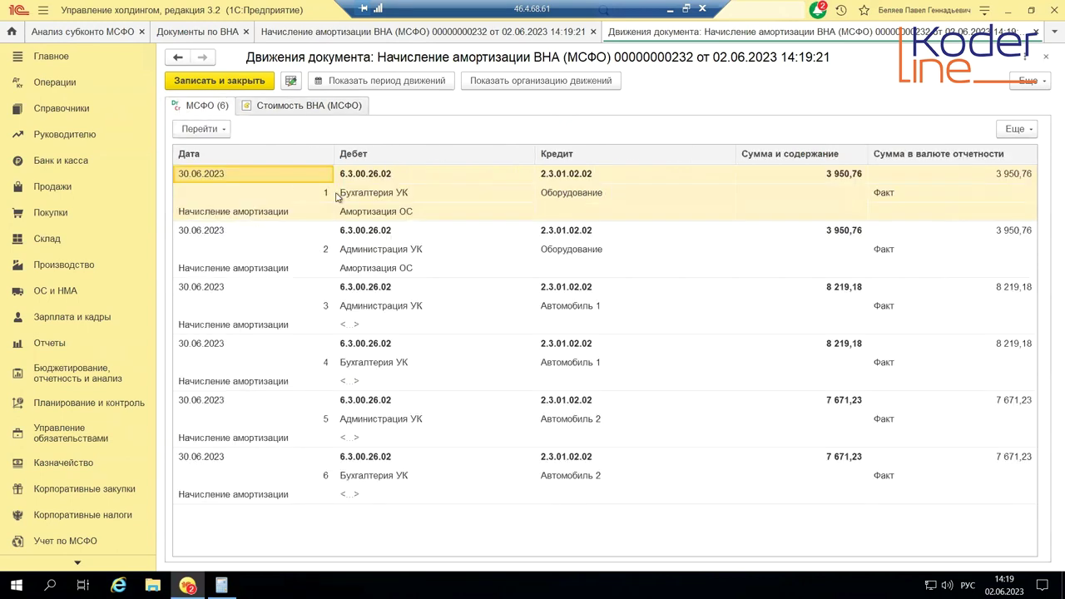
- Examine the assets, departments and amounts in the IFRS depreciation postings for Автомобиль 1 and Автомобиль 2
{"action": "left_click", "coordinate": [605, 307]}
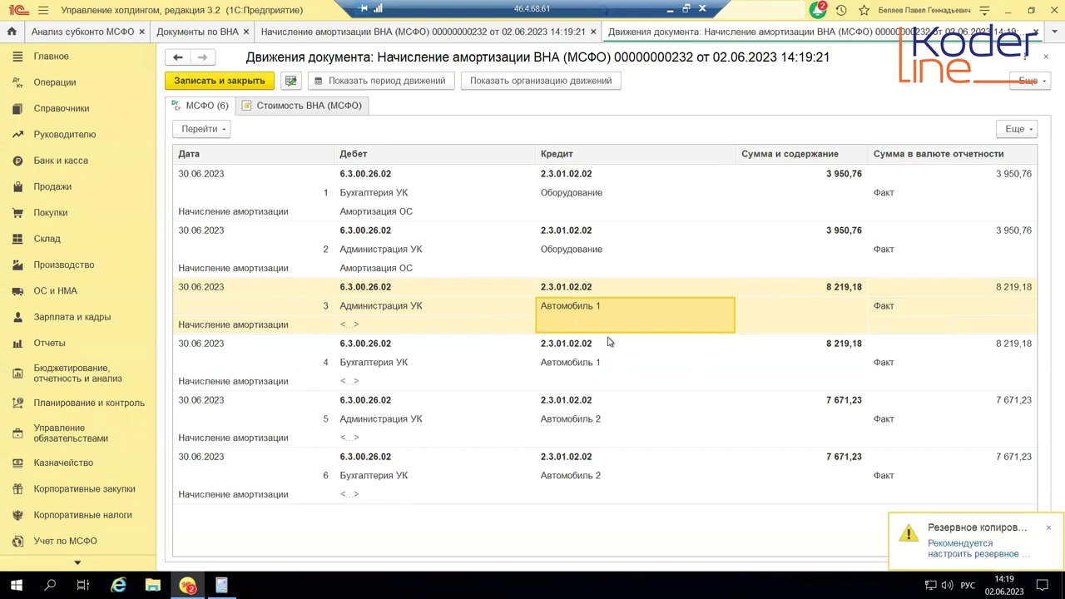
{"action": "left_click", "coordinate": [776, 301]}
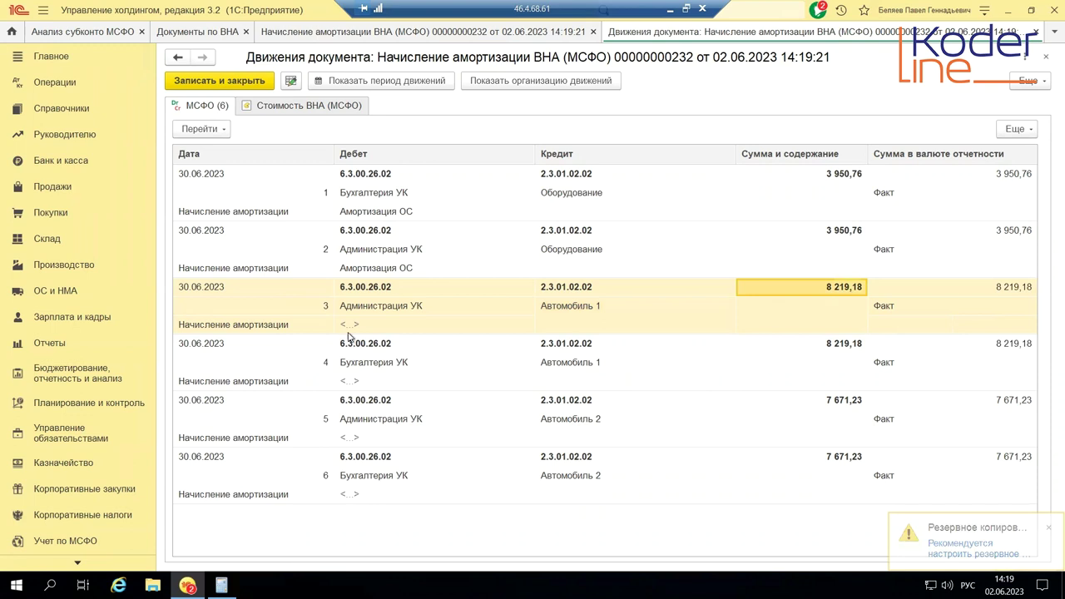
{"action": "left_click", "coordinate": [367, 313]}
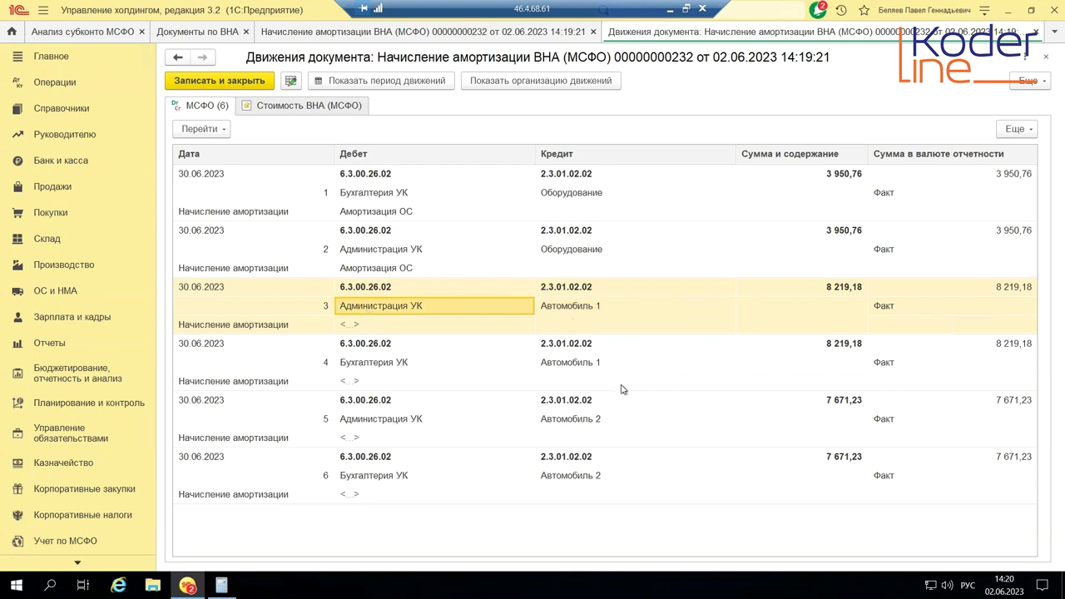
{"action": "left_click", "coordinate": [597, 368]}
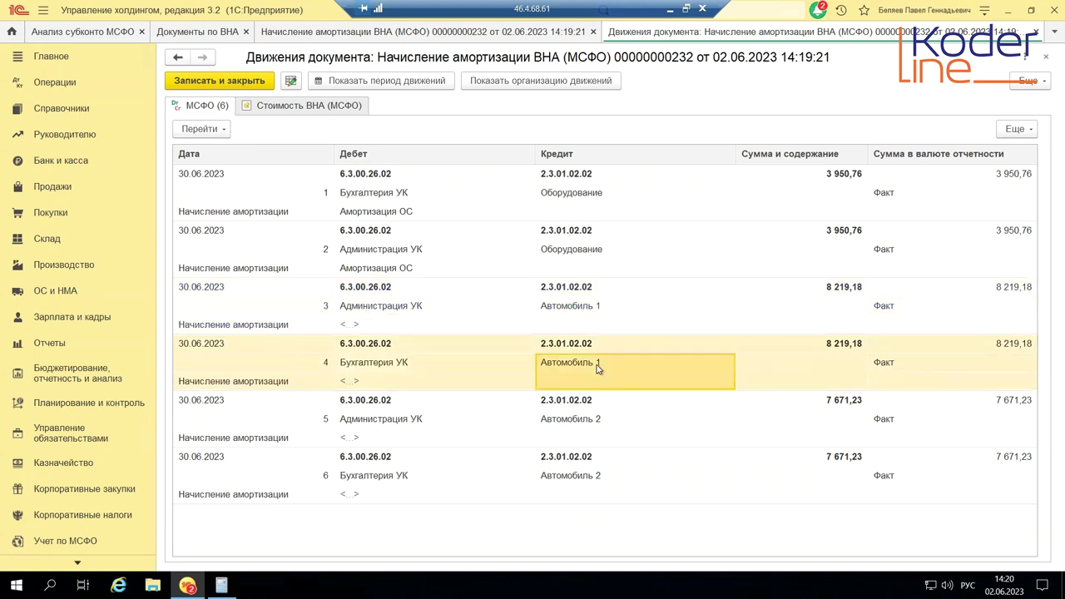
{"action": "left_click", "coordinate": [410, 366]}
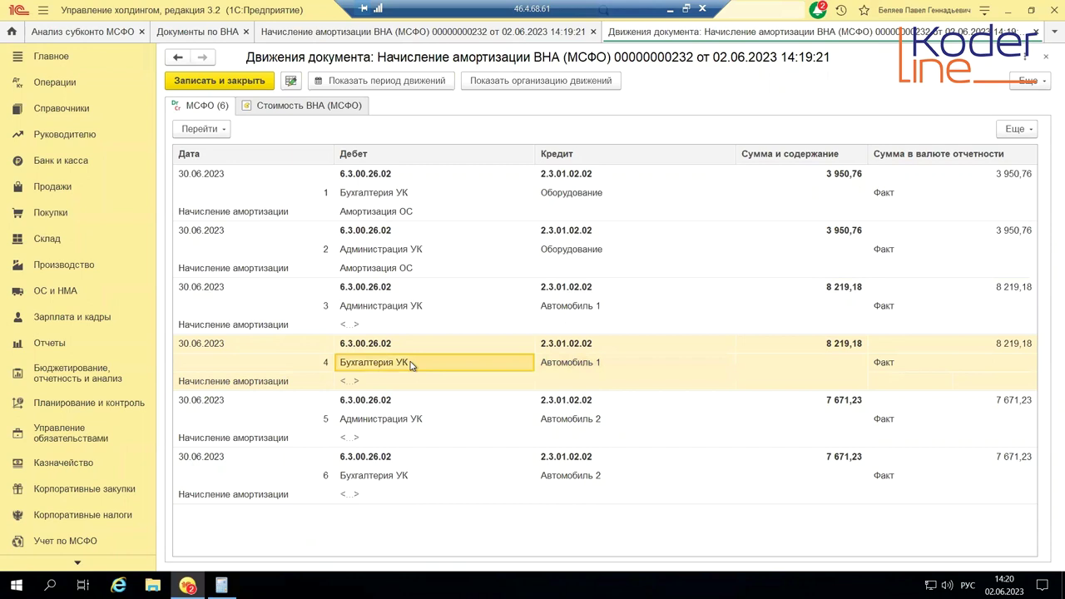
{"action": "left_click", "coordinate": [631, 424]}
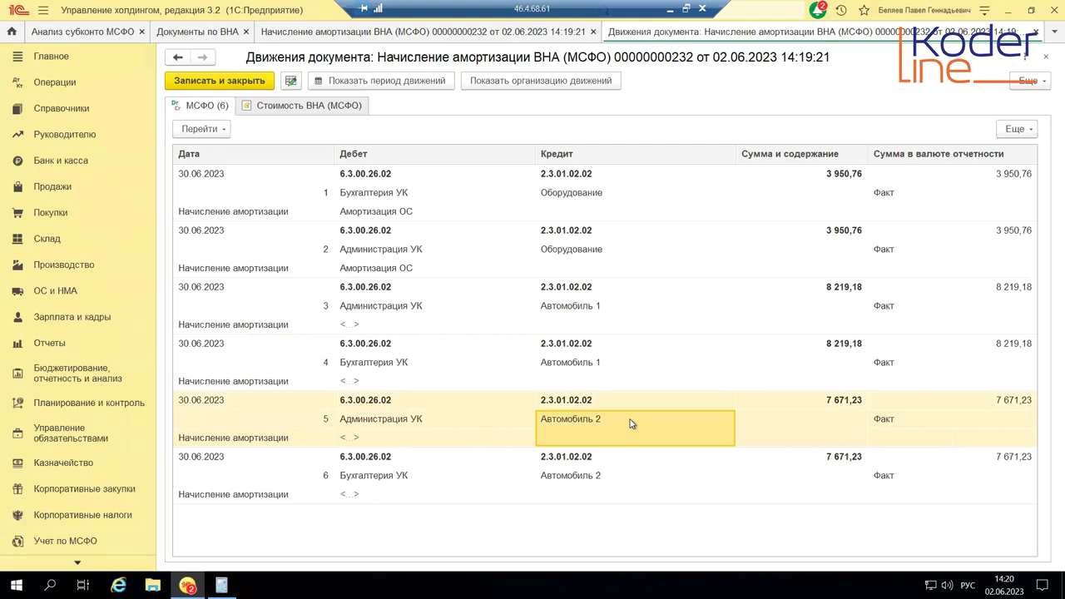
{"action": "left_click", "coordinate": [367, 422]}
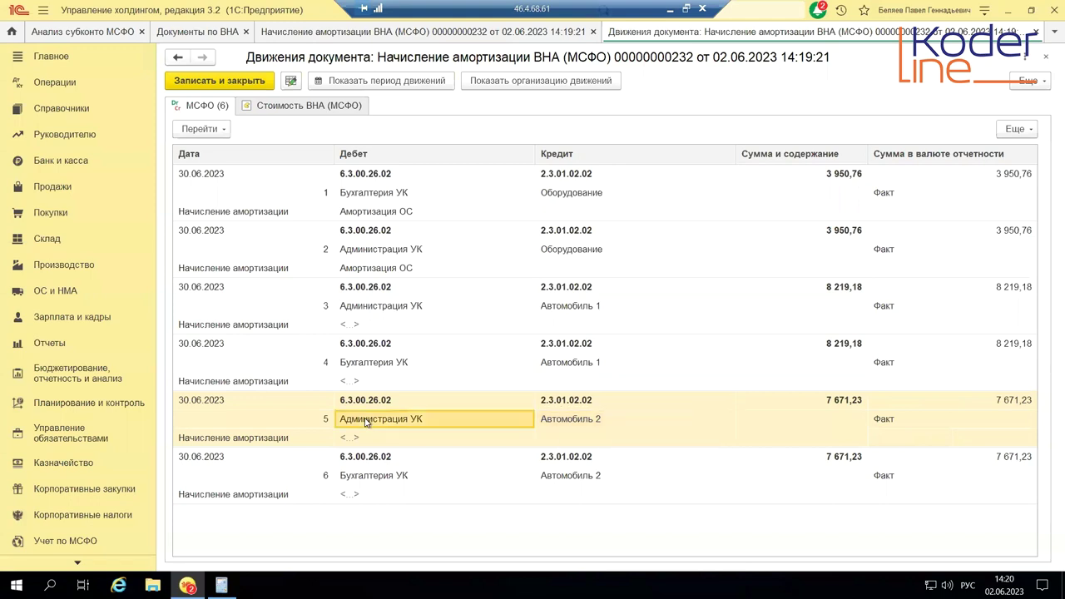
{"action": "left_click", "coordinate": [395, 478]}
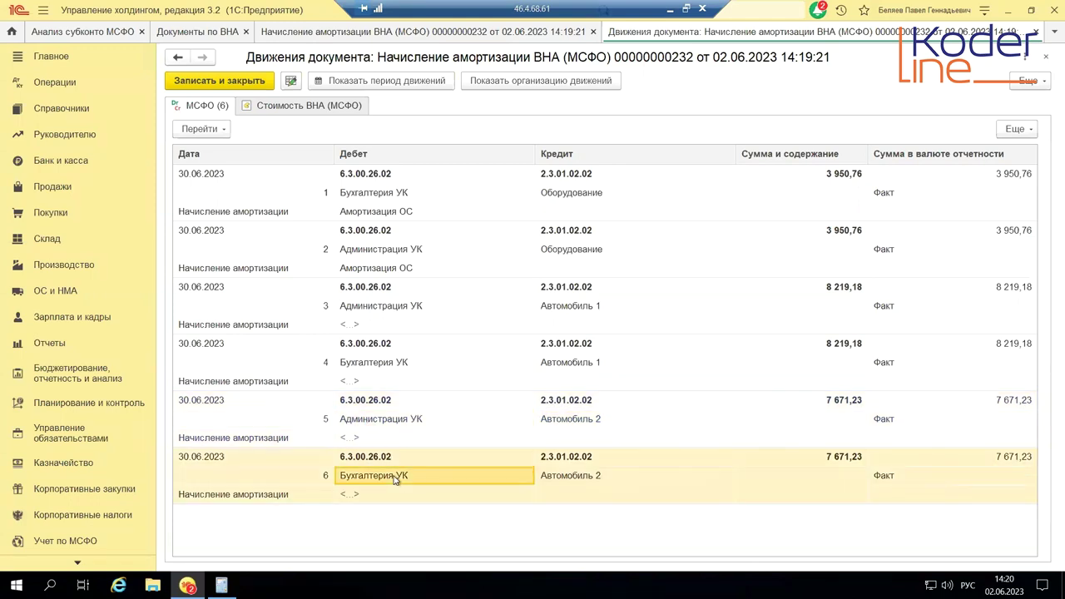
{"action": "left_click", "coordinate": [854, 347]}
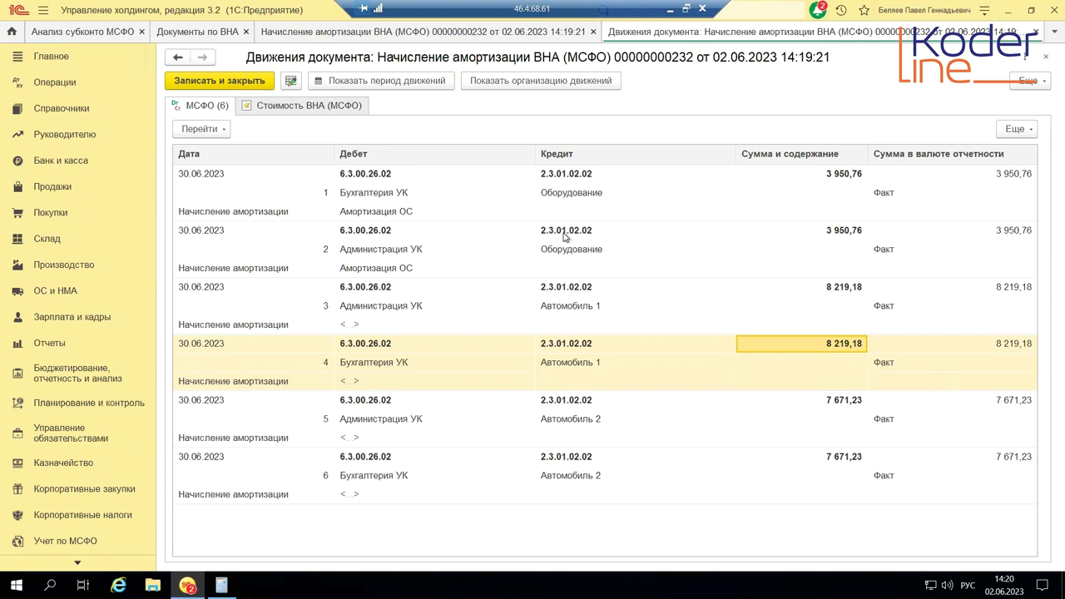
{"action": "left_click", "coordinate": [594, 424]}
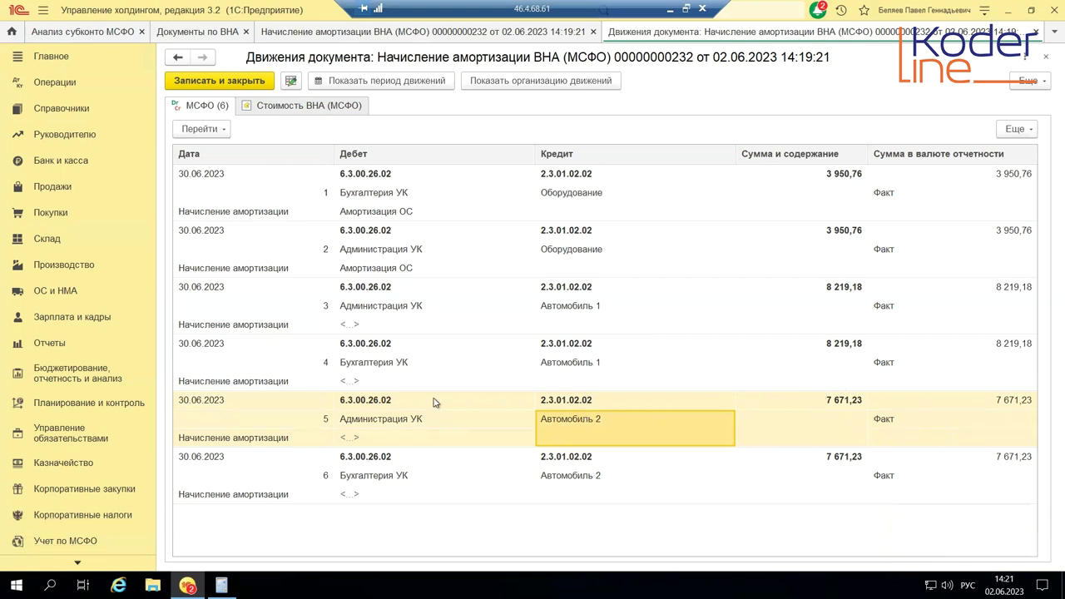
- Open Настройки МСФО from the IFRS accounting section and review the Внеоборотные активы (ОС, НМА и прочие) settings
{"action": "left_click", "coordinate": [75, 547]}
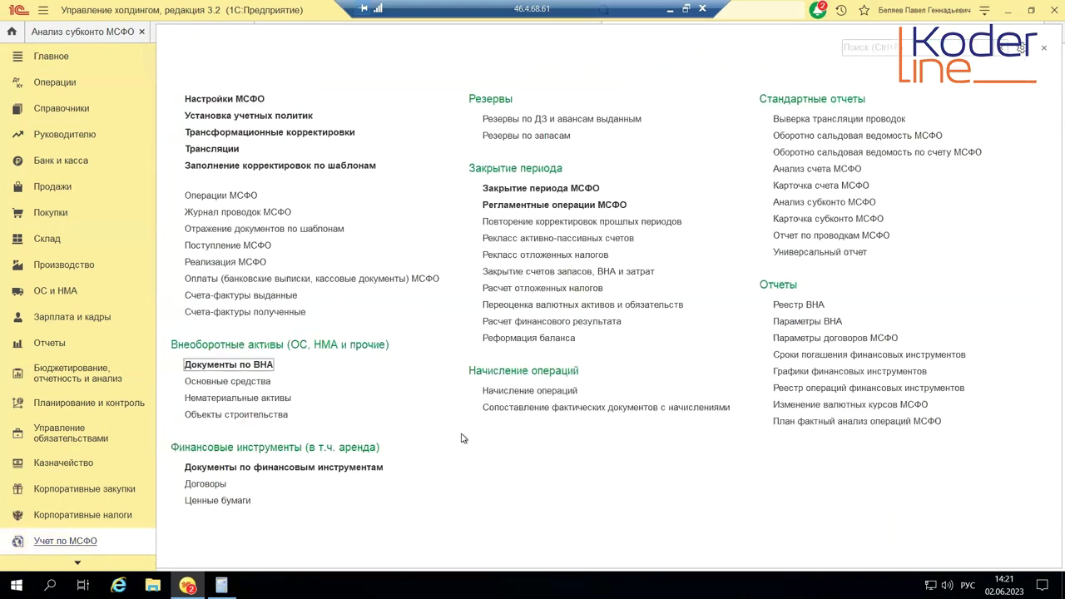
{"action": "left_click", "coordinate": [253, 100]}
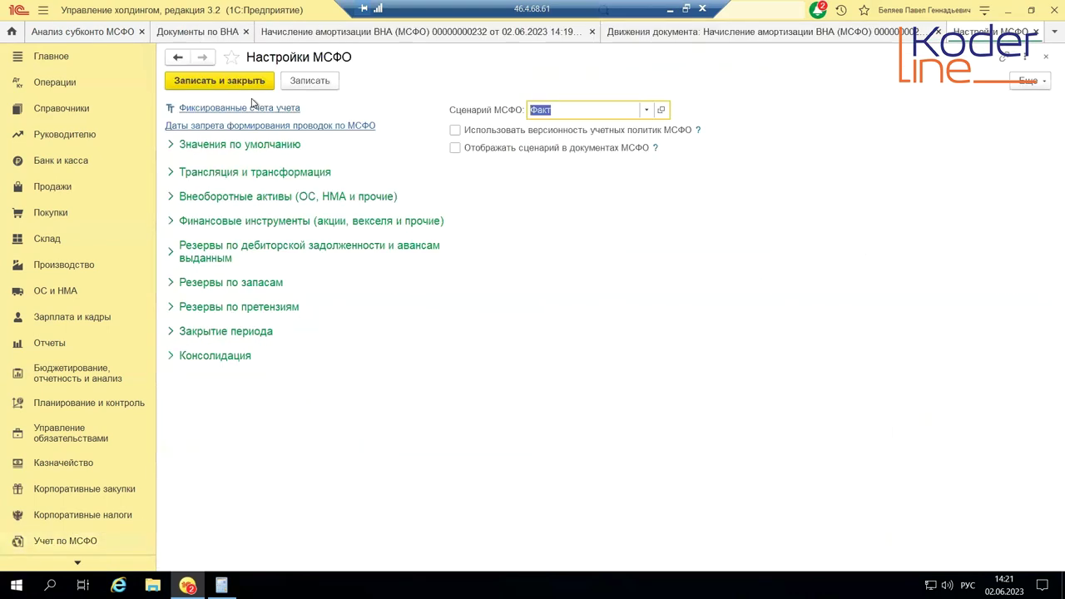
{"action": "left_click", "coordinate": [303, 196]}
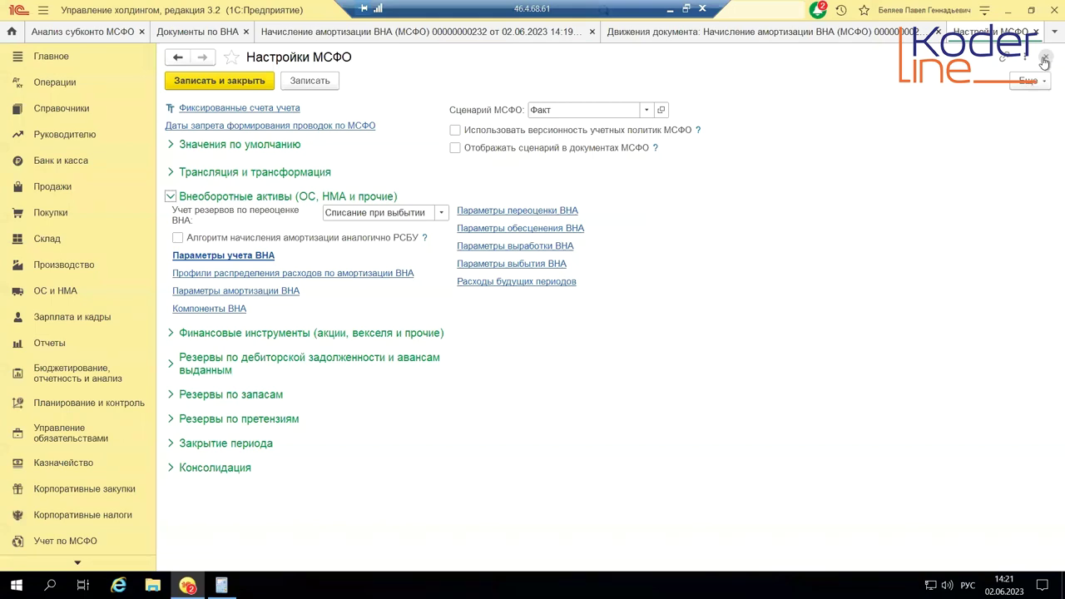
- Close the IFRS settings, the document movements and the depreciation document to return to the Документы по ВНА list
{"action": "left_click", "coordinate": [1044, 62]}
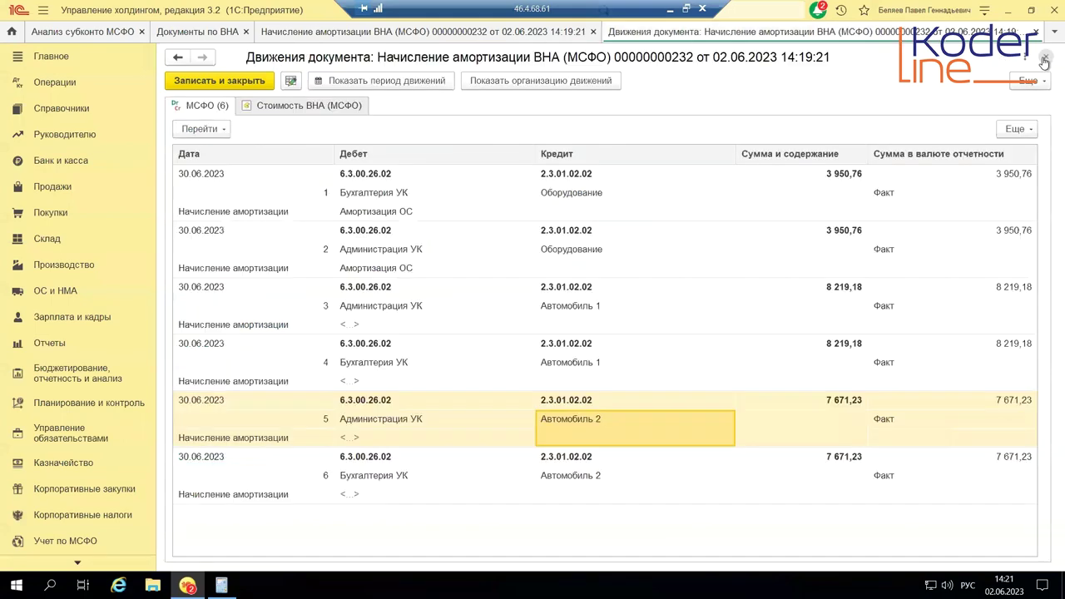
{"action": "left_click", "coordinate": [1044, 63]}
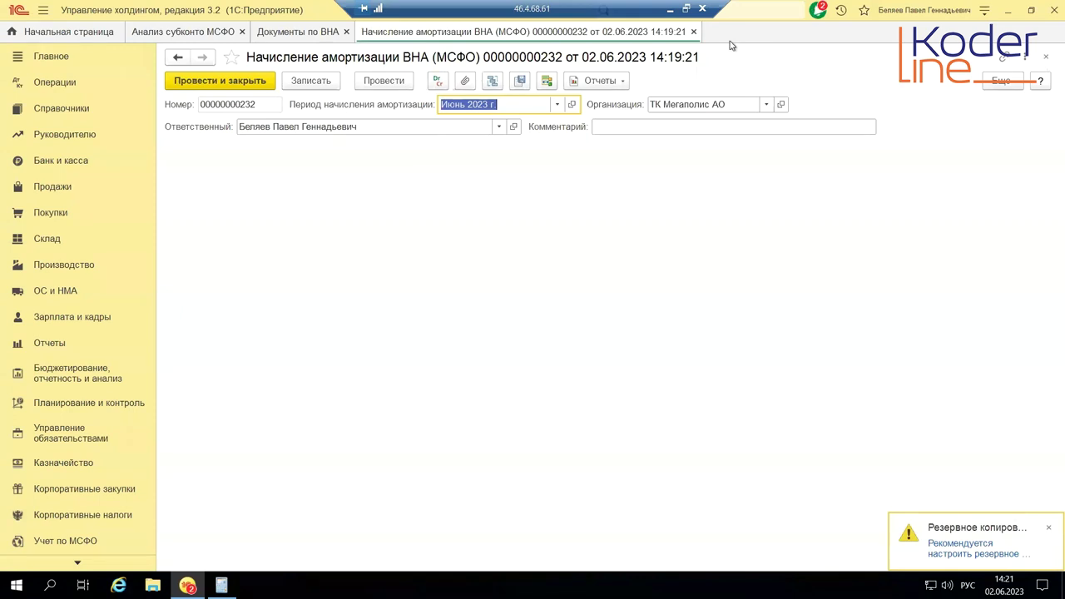
{"action": "left_click", "coordinate": [699, 36]}
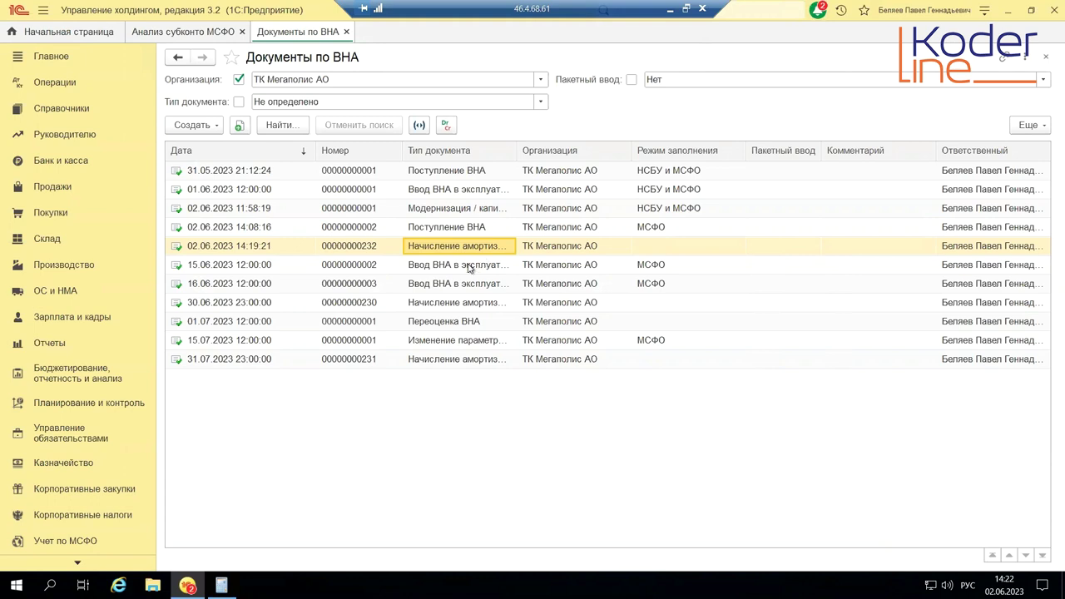
- Create an Изменение параметров ВНА document dated 10.07.2023 with the filling mode МСФО
{"action": "left_click", "coordinate": [193, 128]}
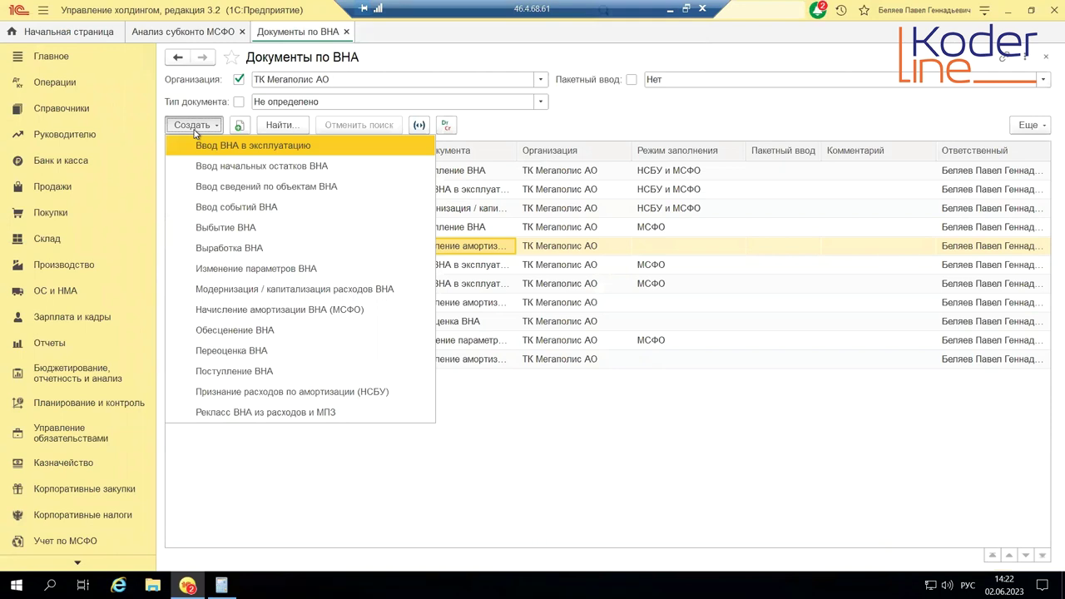
{"action": "left_click", "coordinate": [369, 268]}
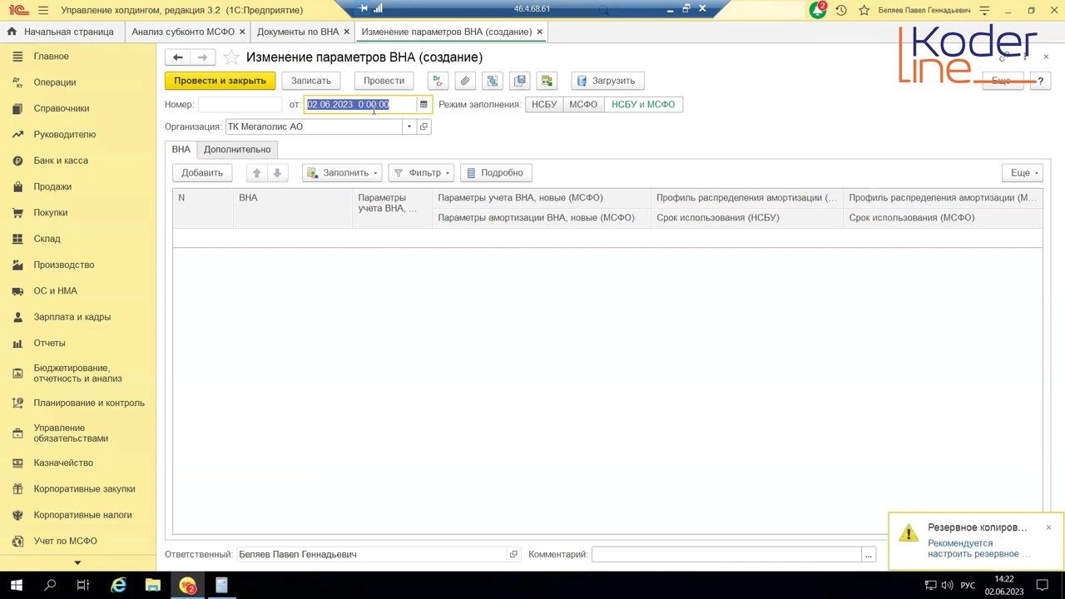
{"action": "type", "text": "10.07"}
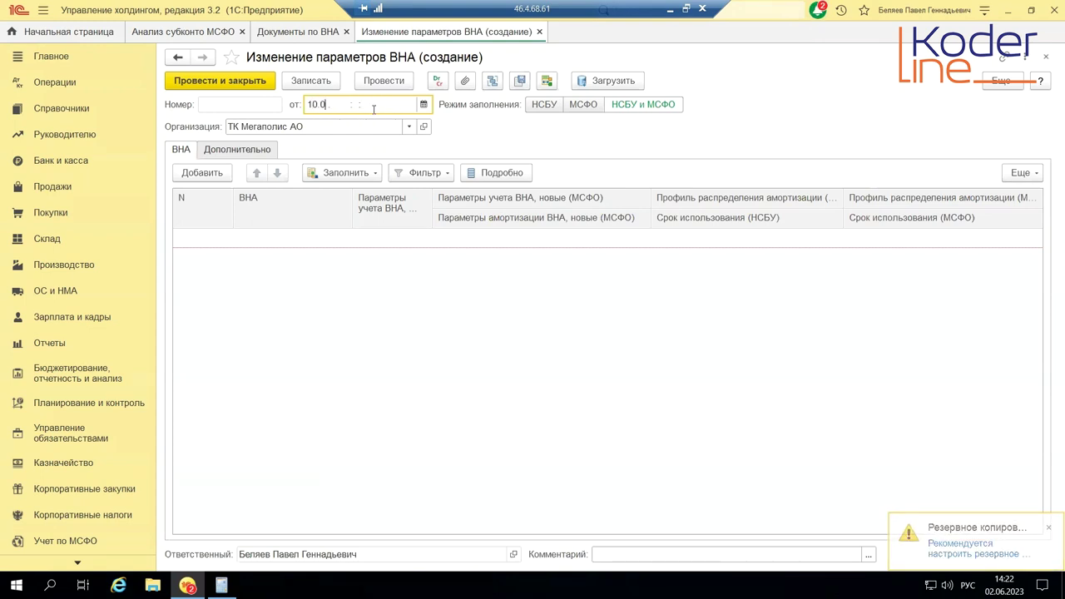
{"action": "key", "text": "Tab"}
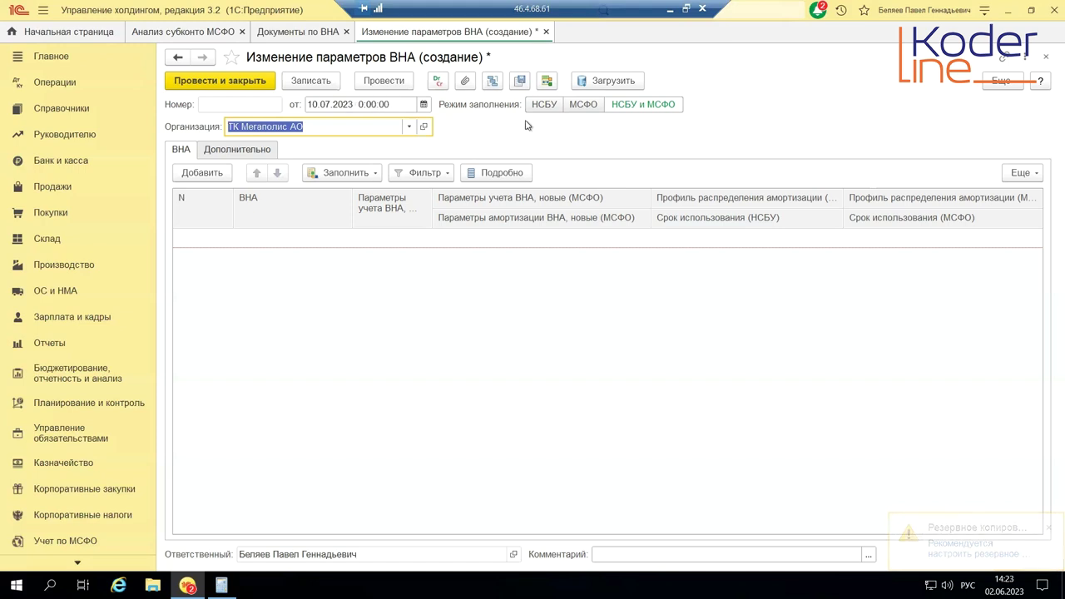
{"action": "left_click", "coordinate": [582, 108]}
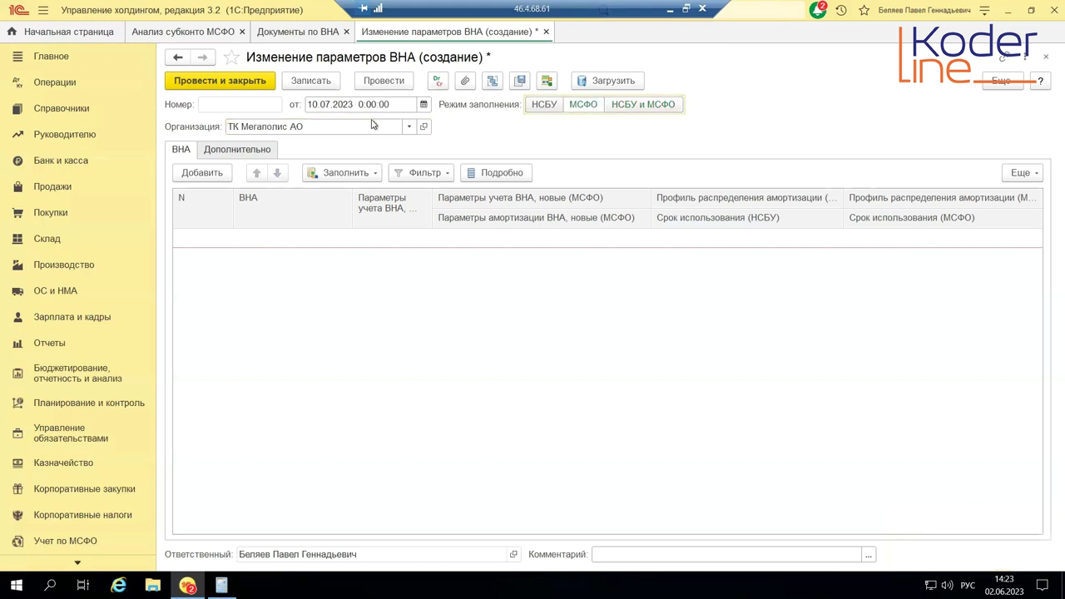
- Add the fixed asset (Основное средство) Автомобиль 1 to the ВНА table and narrow the row-number column
{"action": "left_click", "coordinate": [200, 178]}
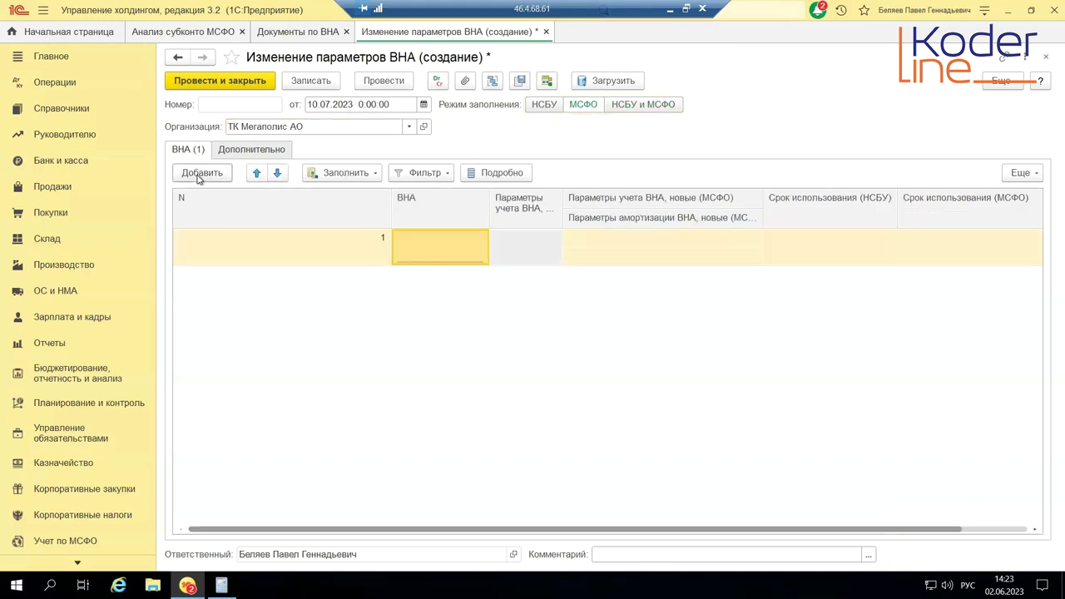
{"action": "left_click", "coordinate": [482, 240]}
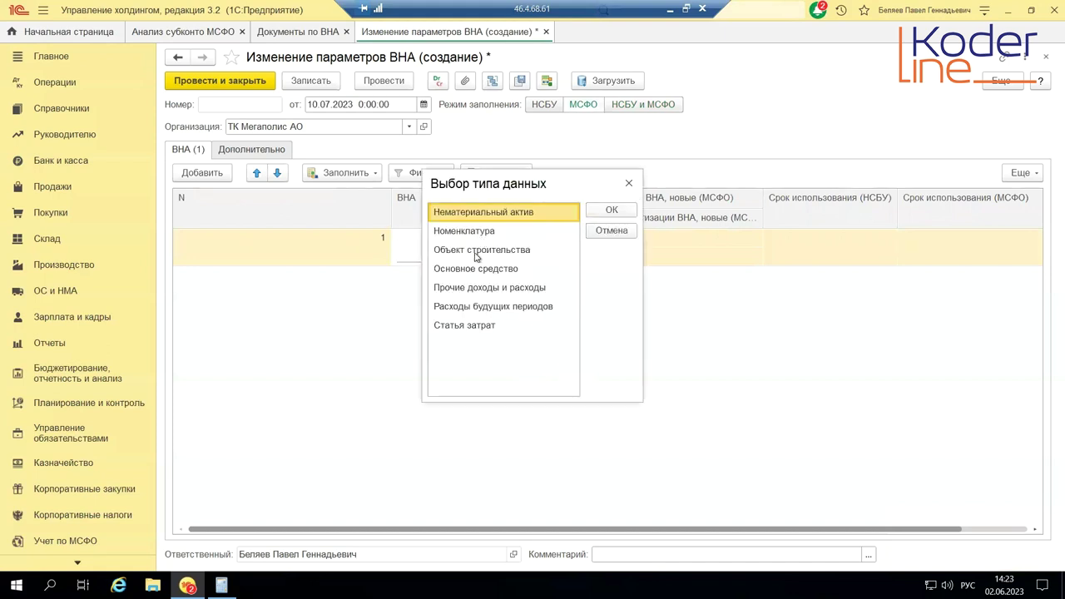
{"action": "double_click", "coordinate": [482, 271]}
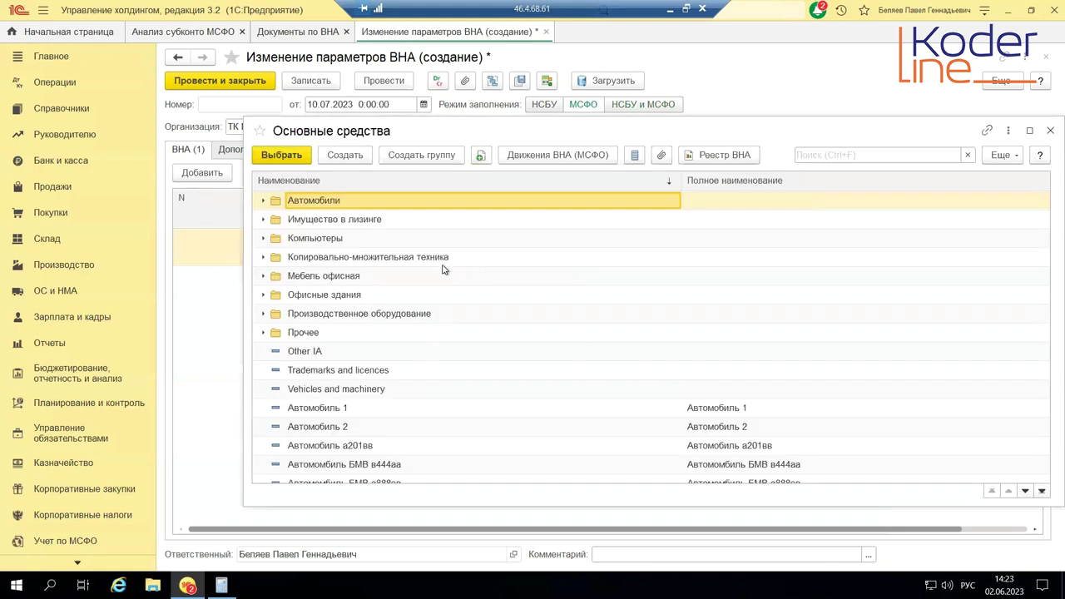
{"action": "double_click", "coordinate": [384, 409]}
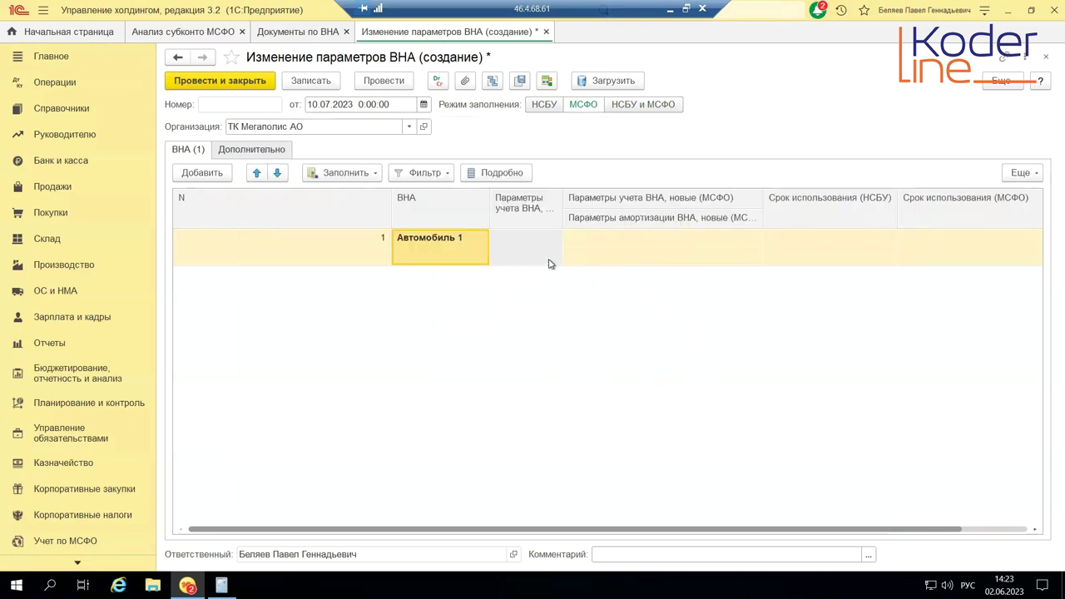
{"action": "left_click_drag", "start_coordinate": [392, 196], "coordinate": [201, 191]}
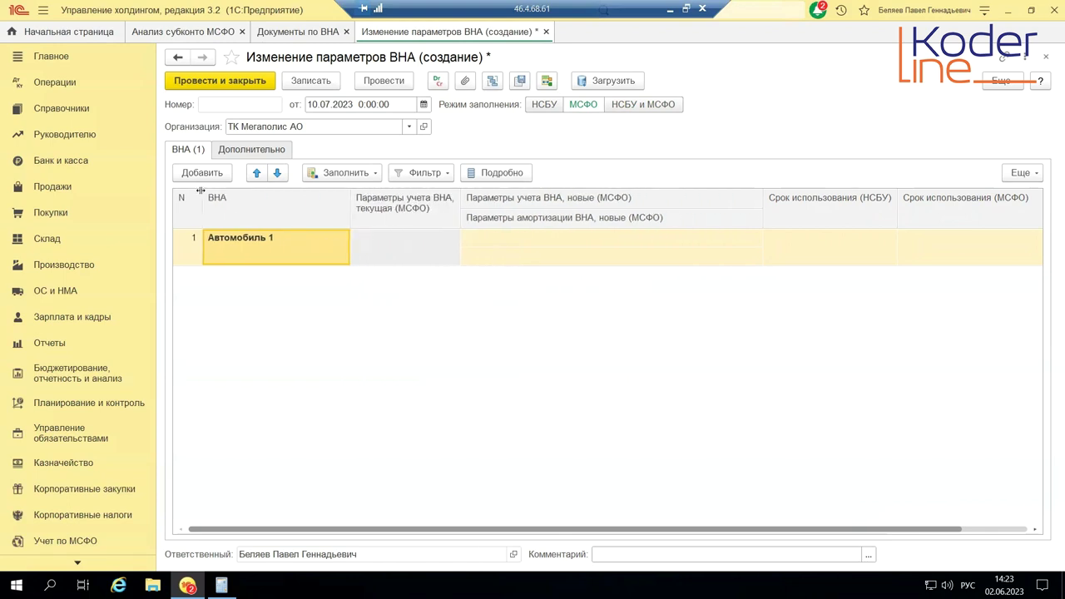
- Set the current IFRS accounting parameters (Параметры учета ВНА, текущая) of Автомобиль 1 to ОС
{"action": "left_click", "coordinate": [432, 254]}
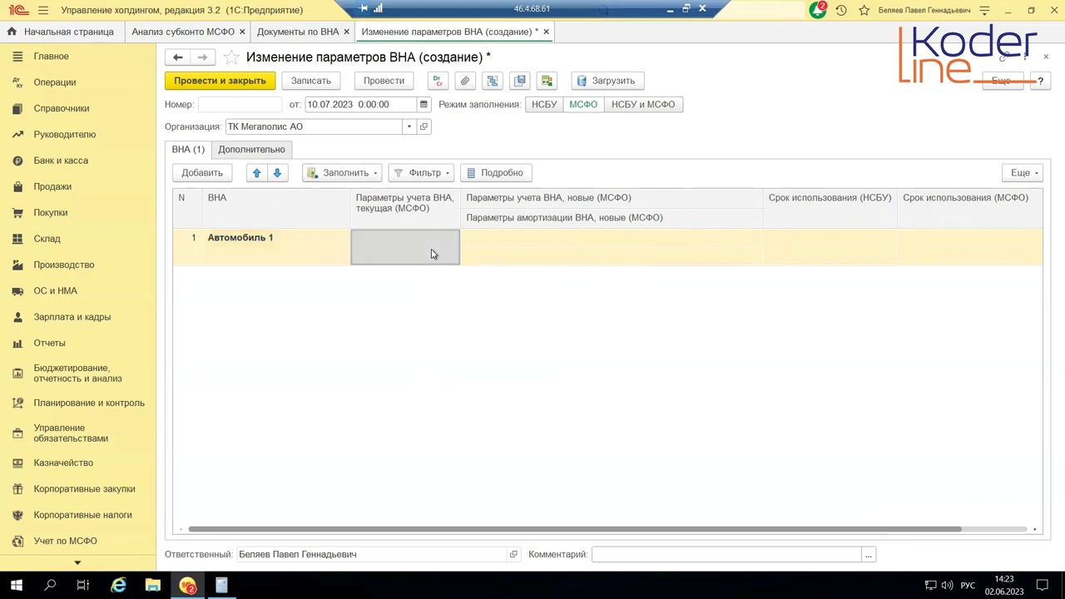
{"action": "left_click", "coordinate": [432, 254]}
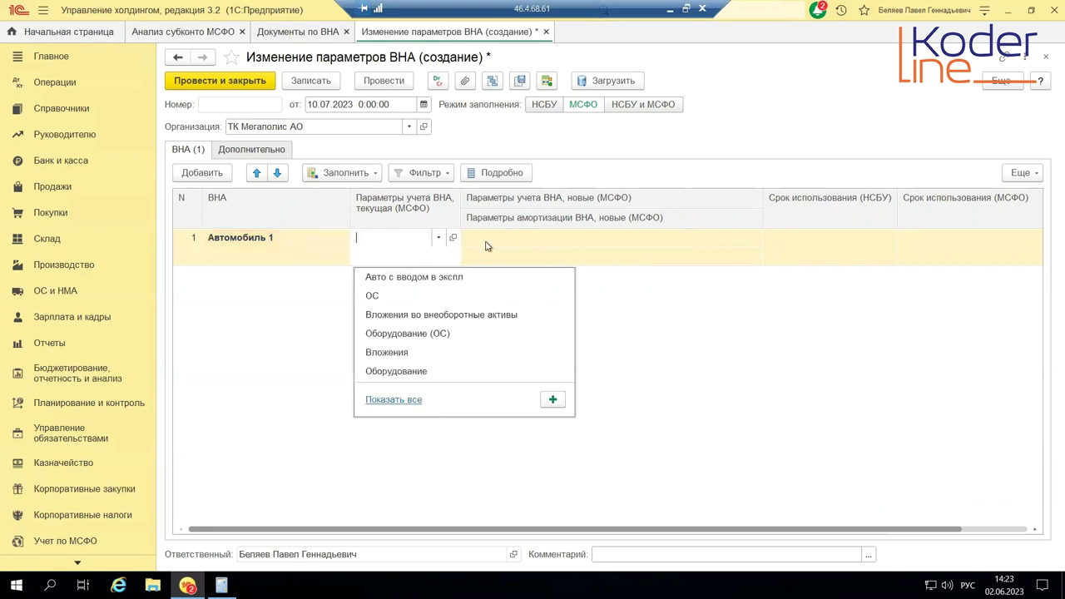
{"action": "left_click", "coordinate": [486, 300]}
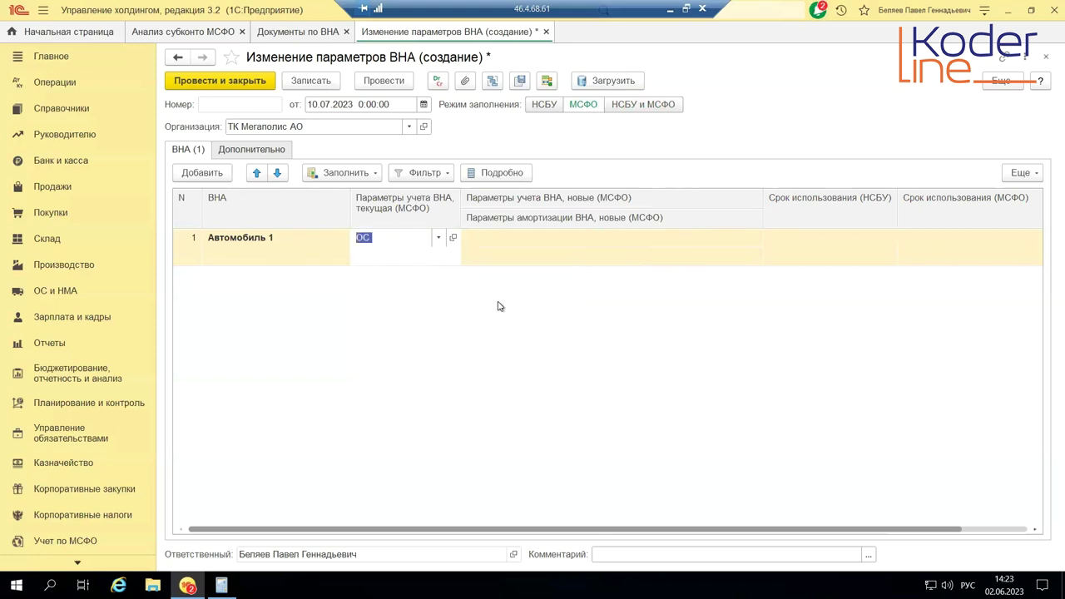
- Set Автомобиль 1's new IFRS accounting parameters to ОС and its new depreciation parameters to «на прямые затраты (МСФО), Доставка»
{"action": "left_click", "coordinate": [556, 239]}
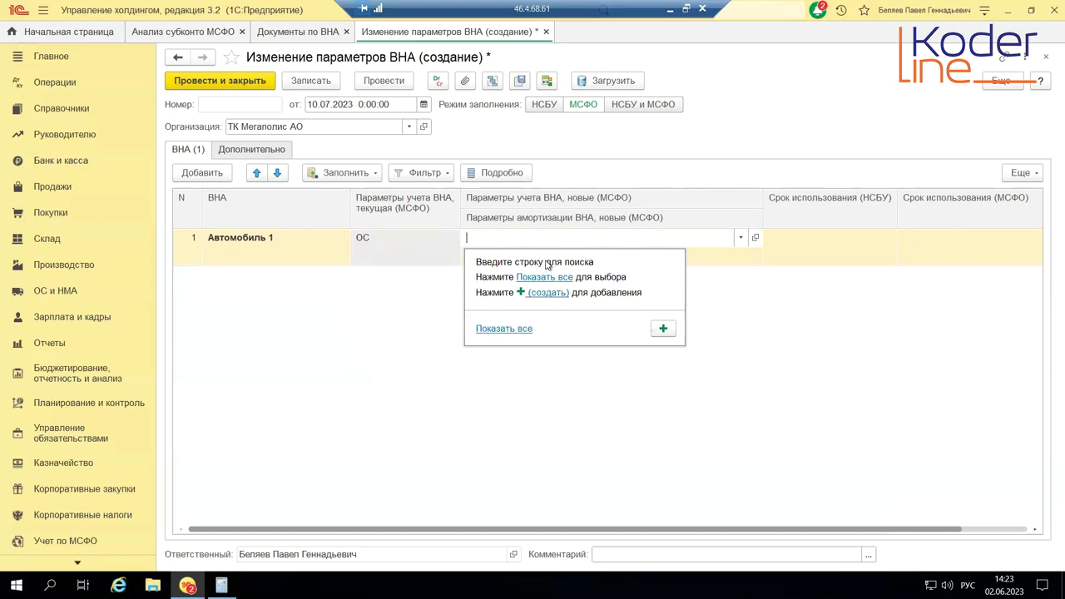
{"action": "type", "text": "ос"}
{"action": "left_click", "coordinate": [549, 262]}
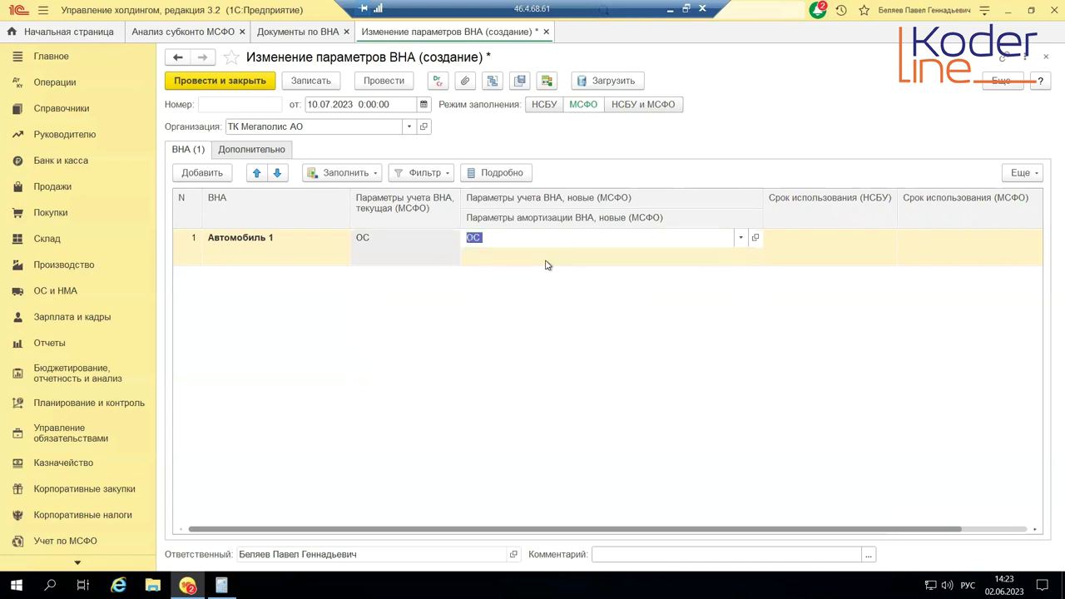
{"action": "left_click", "coordinate": [547, 261]}
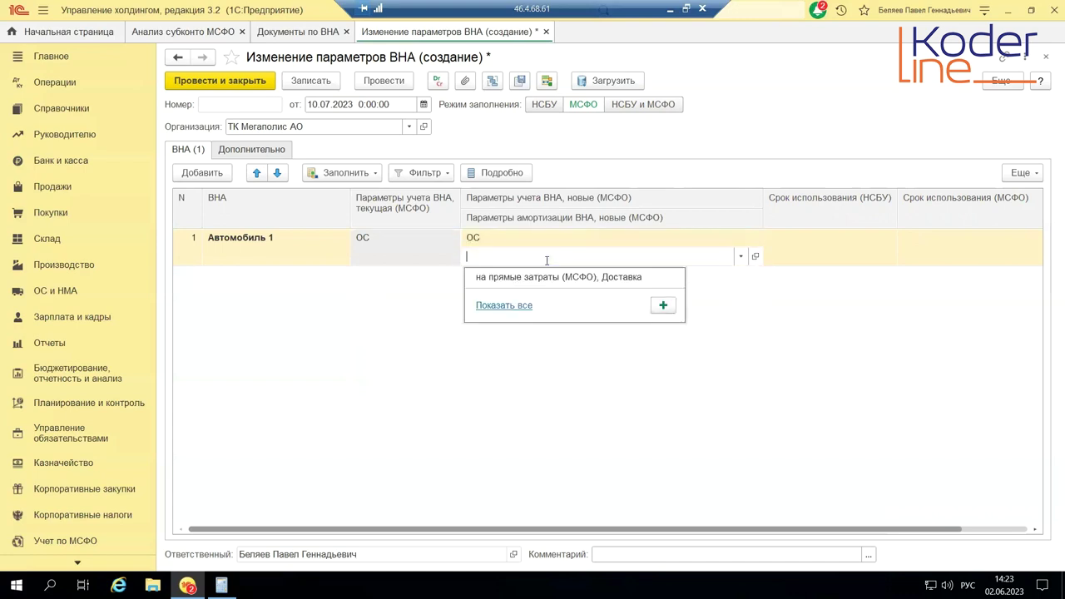
{"action": "left_click", "coordinate": [514, 307]}
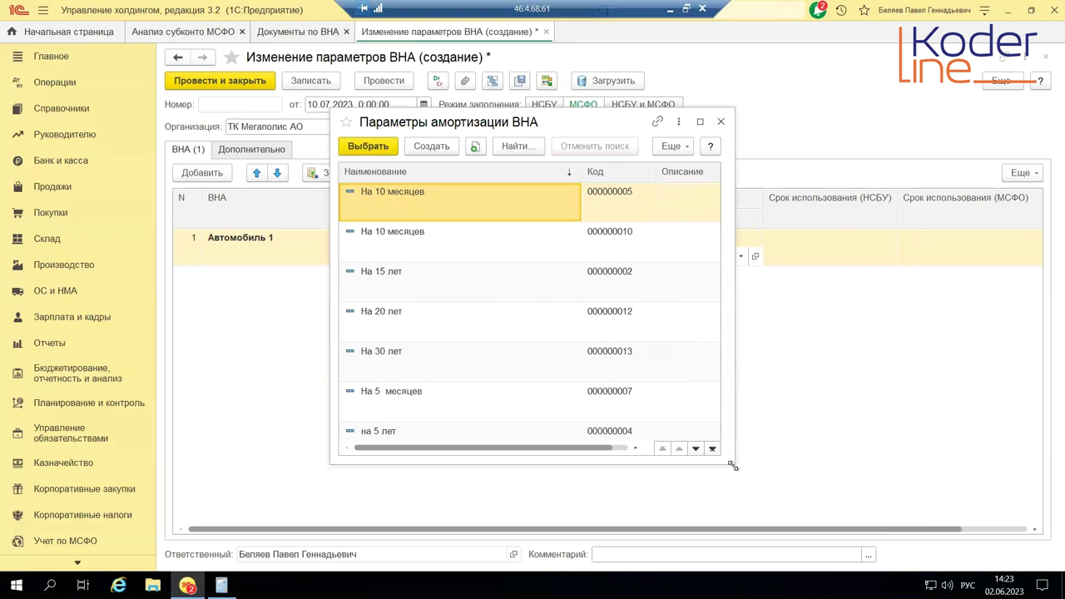
{"action": "left_click_drag", "start_coordinate": [732, 465], "coordinate": [1025, 526]}
{"action": "scroll", "coordinate": [641, 431], "scroll_direction": "down", "scroll_amount": 3}
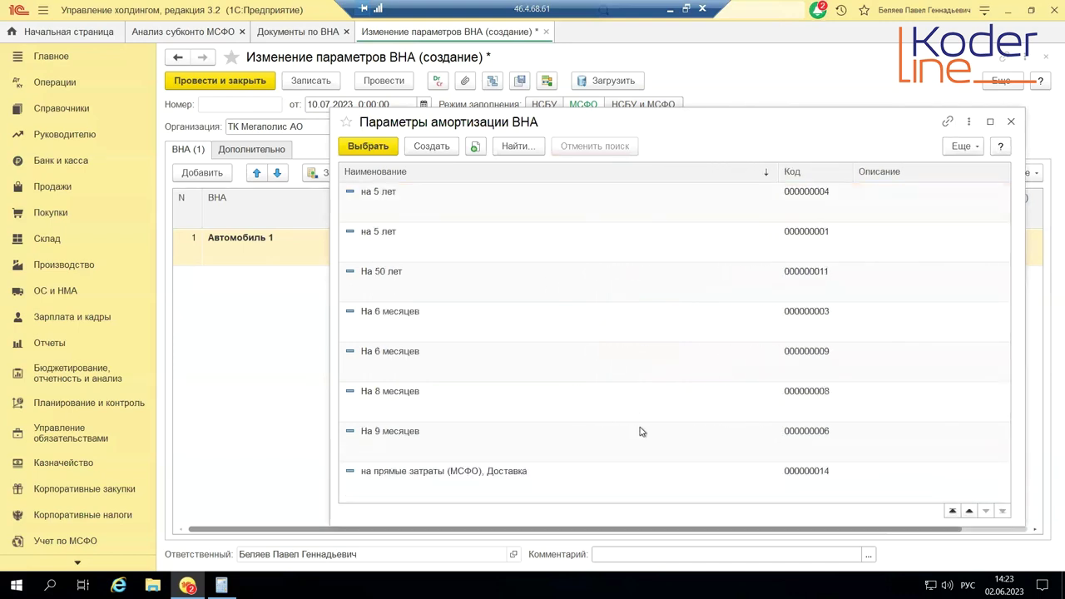
{"action": "double_click", "coordinate": [531, 478]}
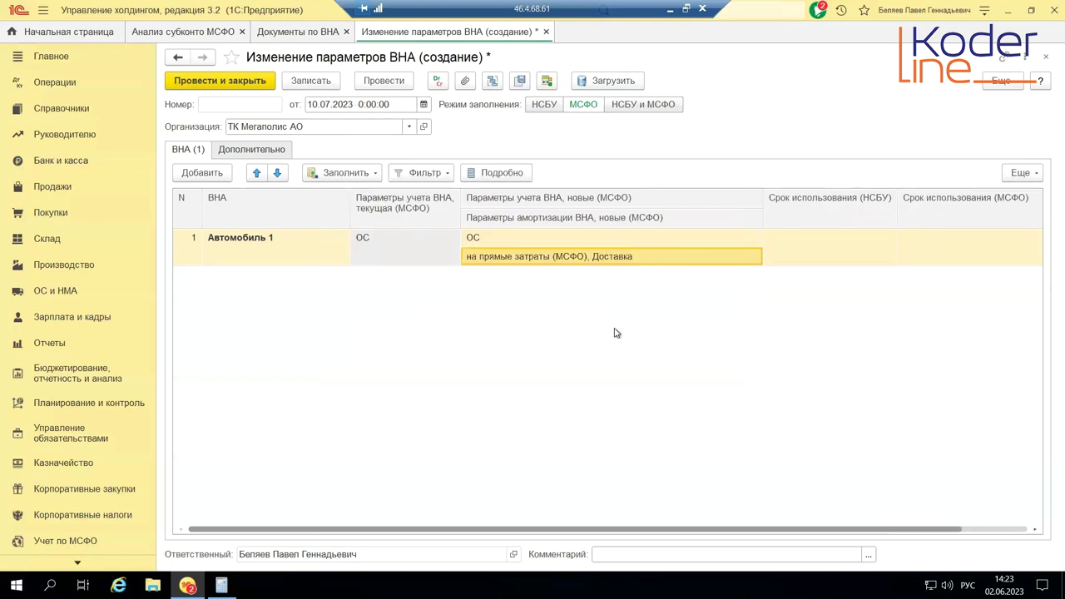
- Set the IFRS useful life (Срок использования МСФО) of Автомобиль 1 to 60
{"action": "left_click", "coordinate": [827, 249]}
{"action": "double_click", "coordinate": [929, 258]}
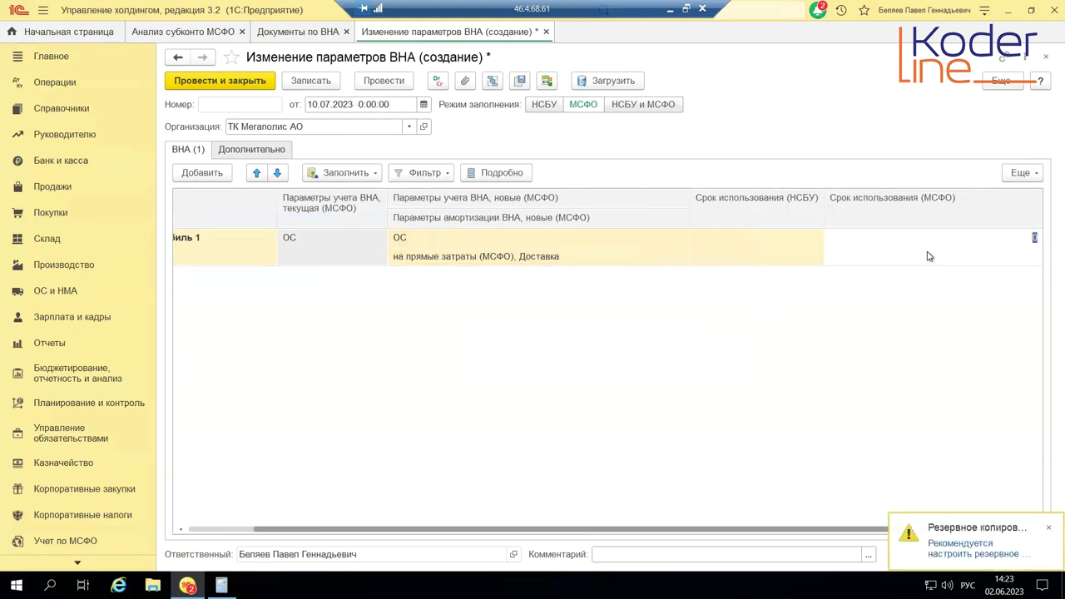
{"action": "type", "text": "60"}
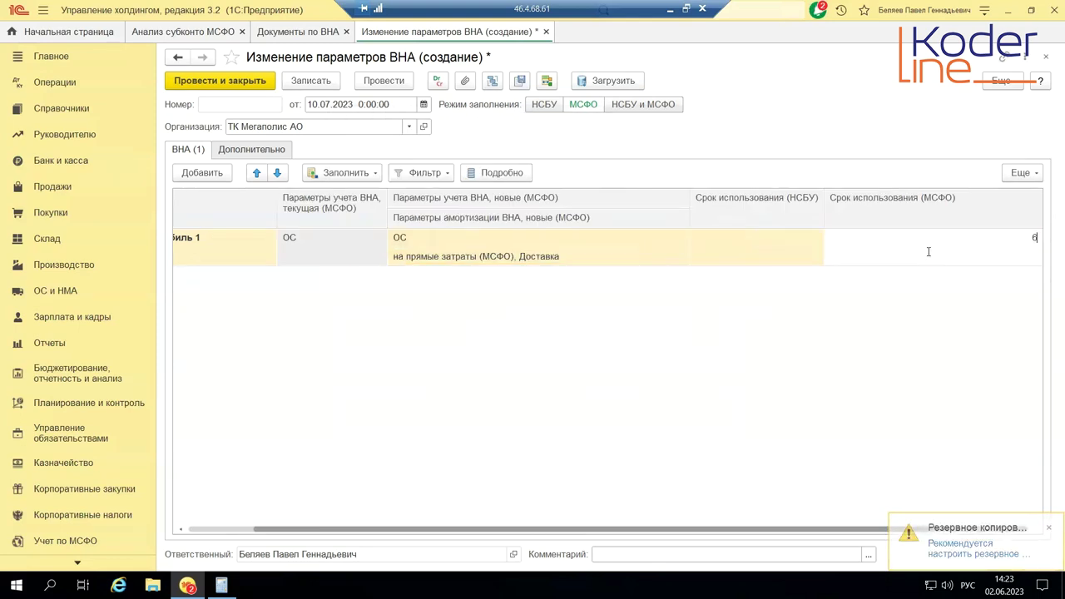
{"action": "key", "text": "Return"}
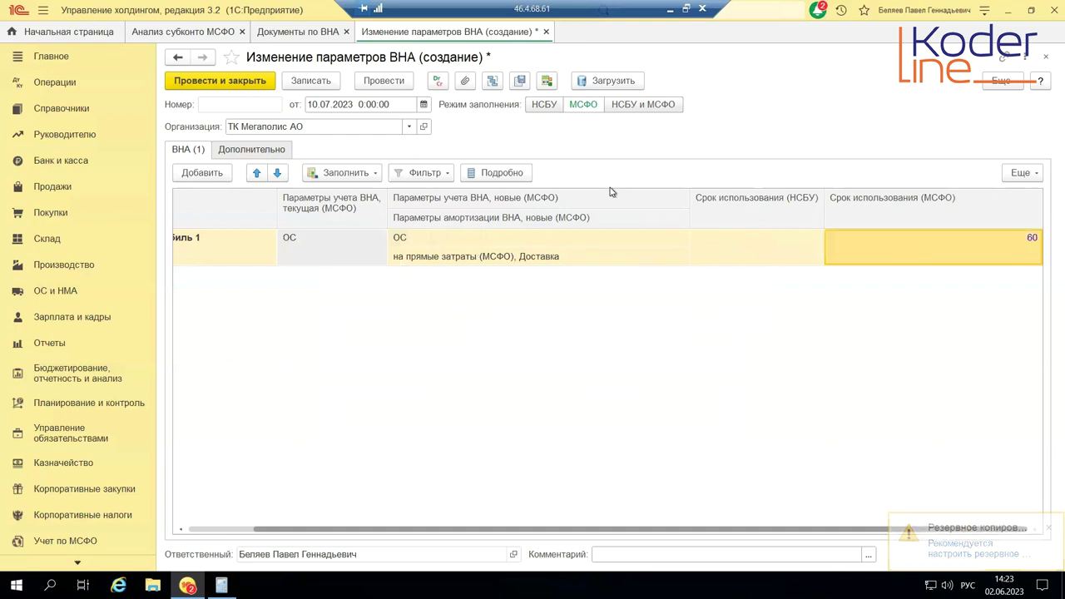
- Show the detailed row fields and set the IFRS depreciation method (Способ начисления амортизации) to Линейный
{"action": "left_click", "coordinate": [516, 178]}
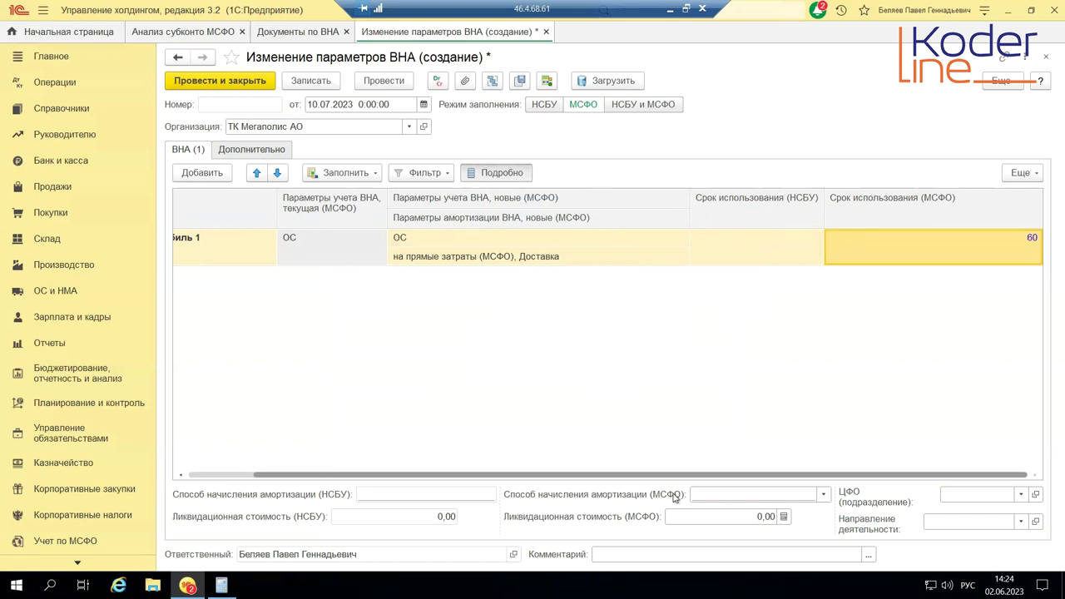
{"action": "left_click", "coordinate": [823, 494]}
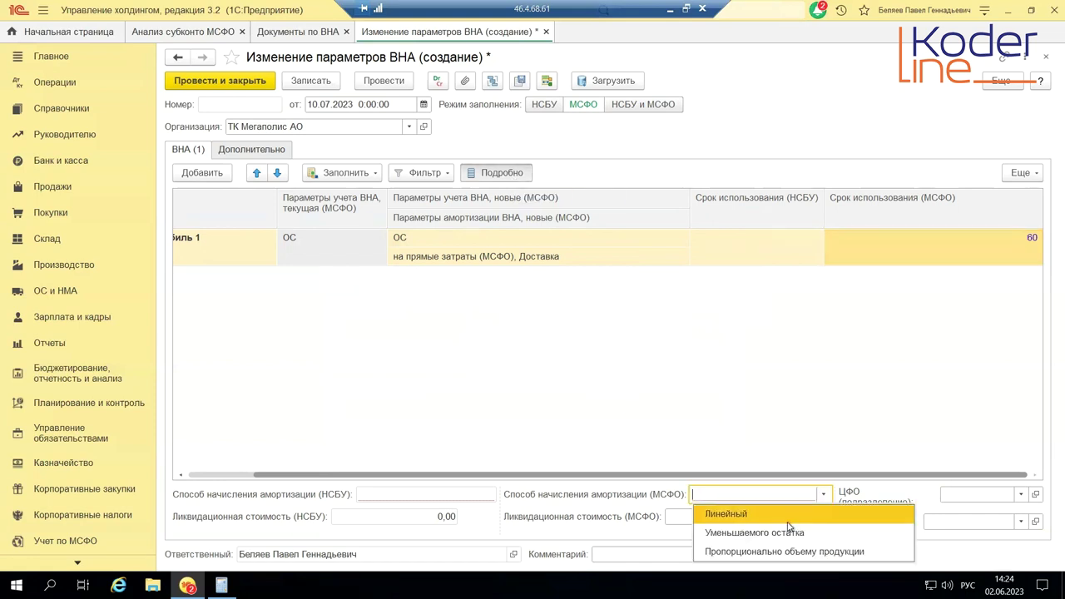
{"action": "left_click", "coordinate": [790, 514]}
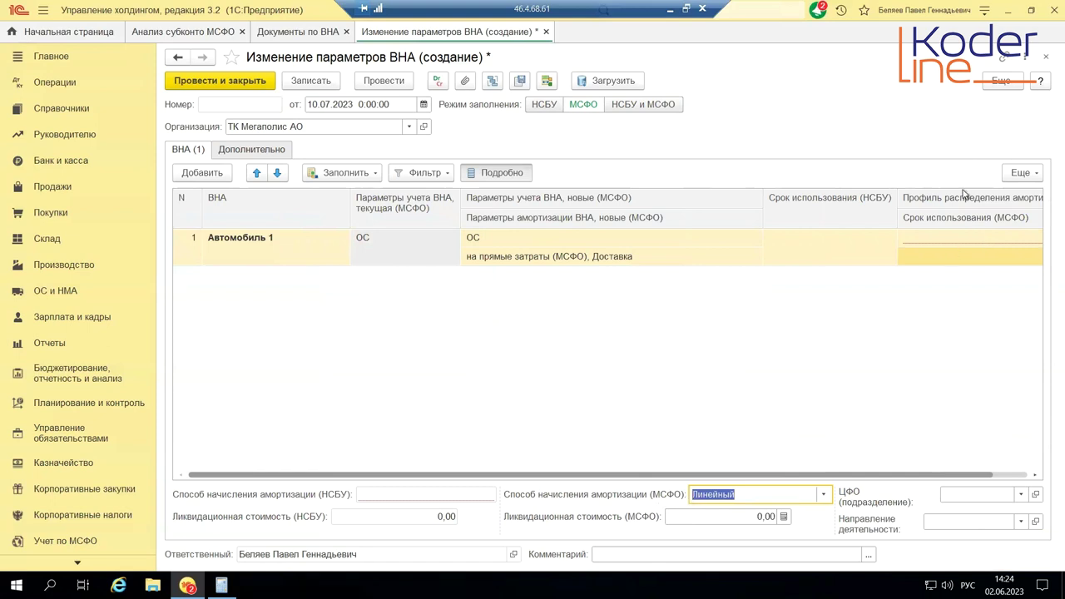
- Set the IFRS depreciation distribution profile to 6.3.00.26.02\Администрация УК\Бухгалтерия УК and widen its column to fit
{"action": "double_click", "coordinate": [963, 240]}
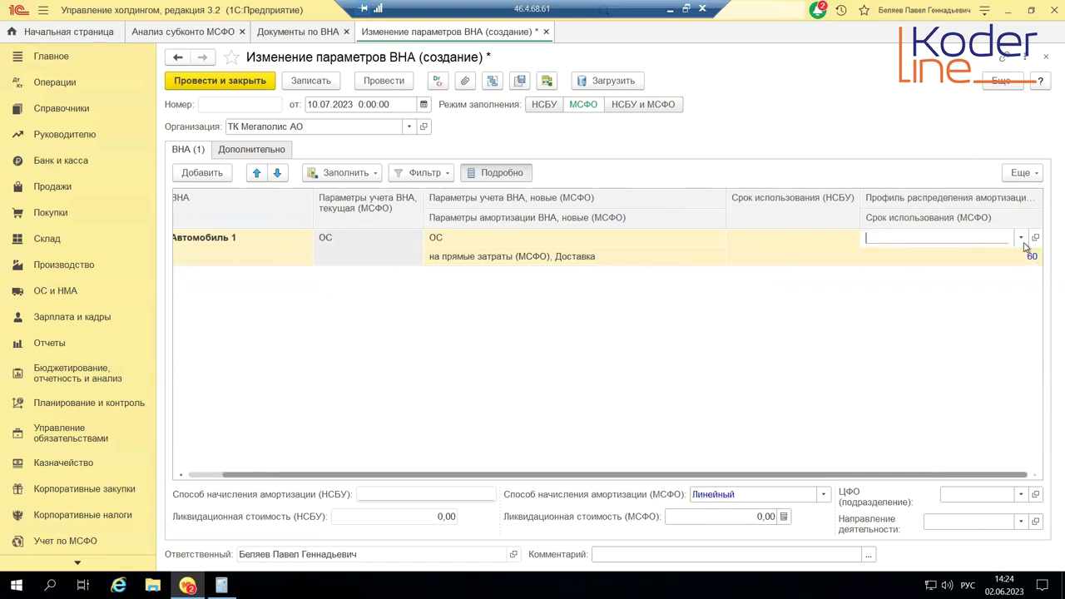
{"action": "left_click", "coordinate": [1022, 238]}
{"action": "left_click", "coordinate": [924, 257]}
{"action": "left_click", "coordinate": [957, 308]}
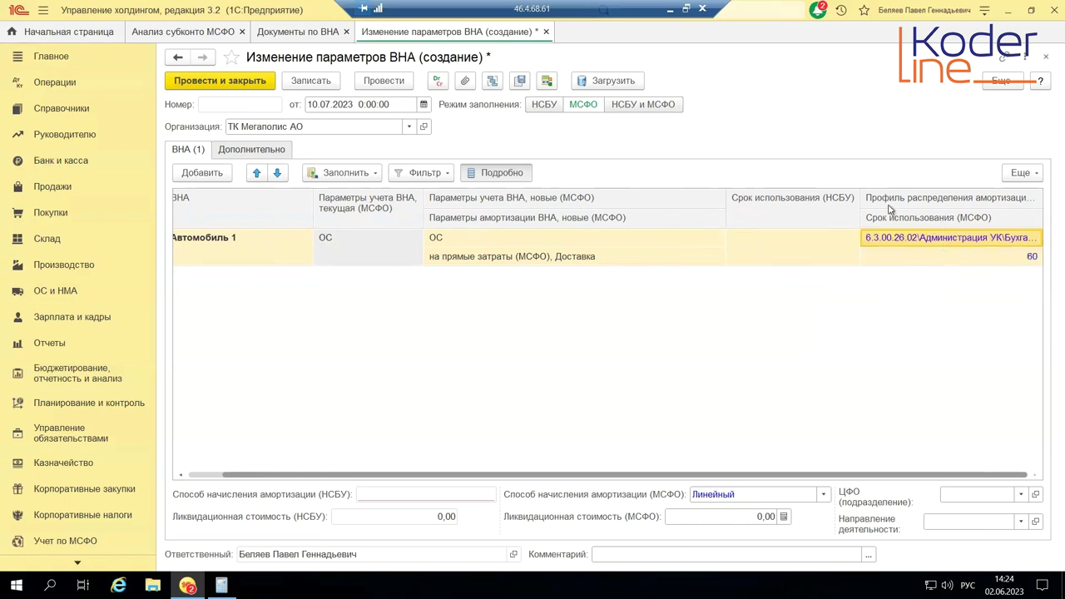
{"action": "left_click_drag", "start_coordinate": [860, 199], "coordinate": [805, 203]}
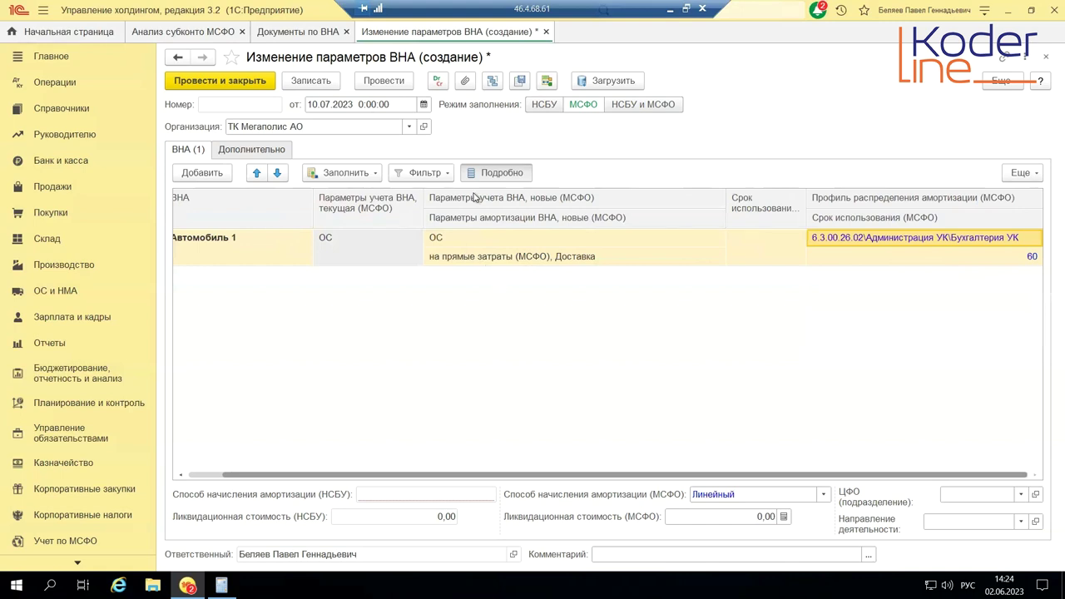
- Post the parameter change document and review its IFRS postings for Администрация УК and Бухгалтерия УК
{"action": "left_click", "coordinate": [384, 82]}
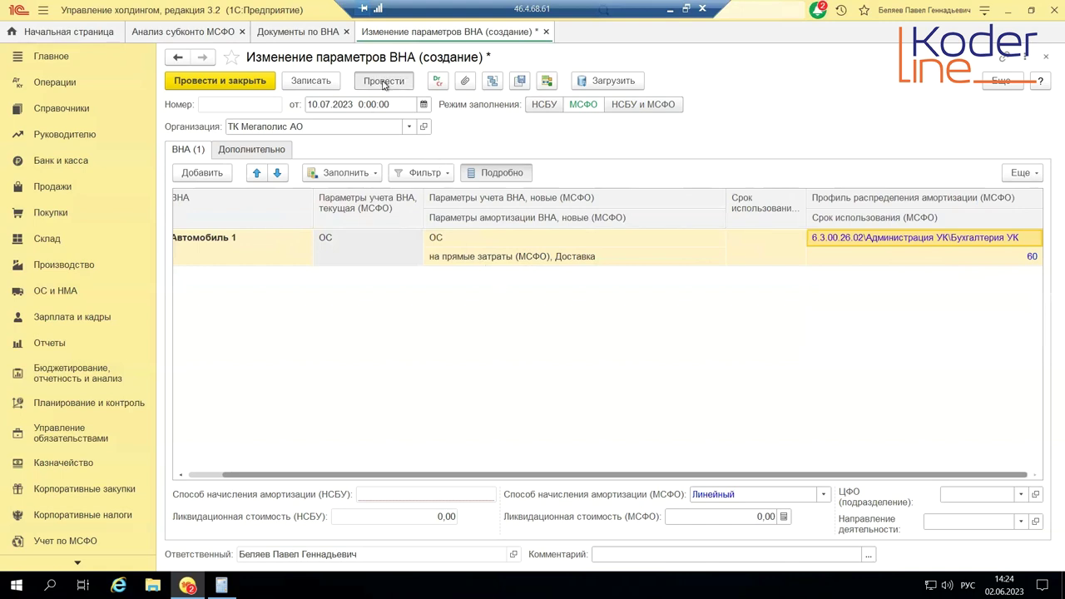
{"action": "left_click", "coordinate": [440, 81]}
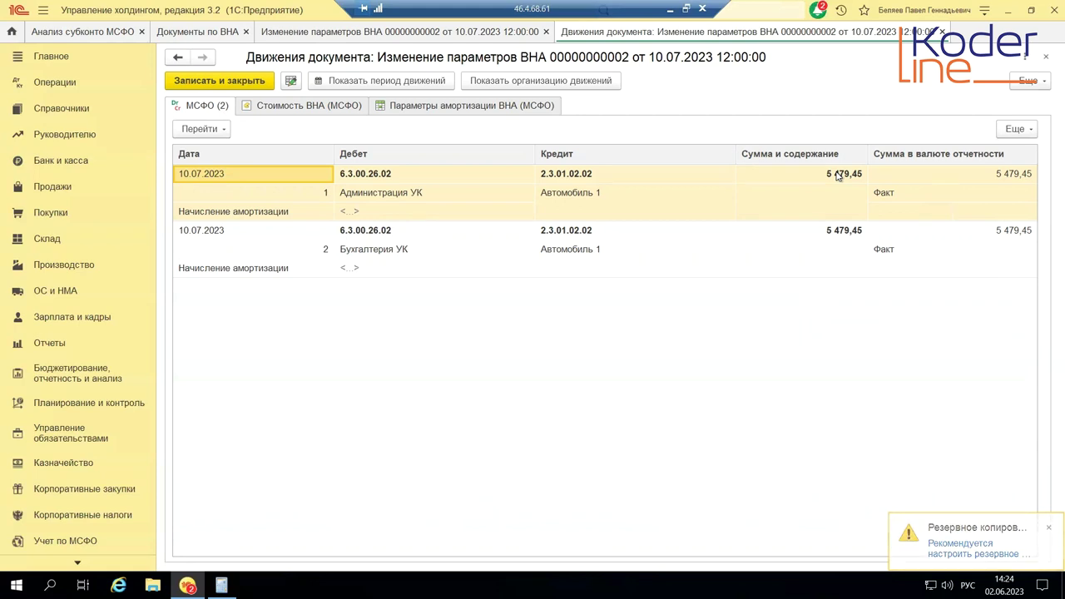
{"action": "left_click", "coordinate": [408, 200]}
{"action": "left_click", "coordinate": [416, 256]}
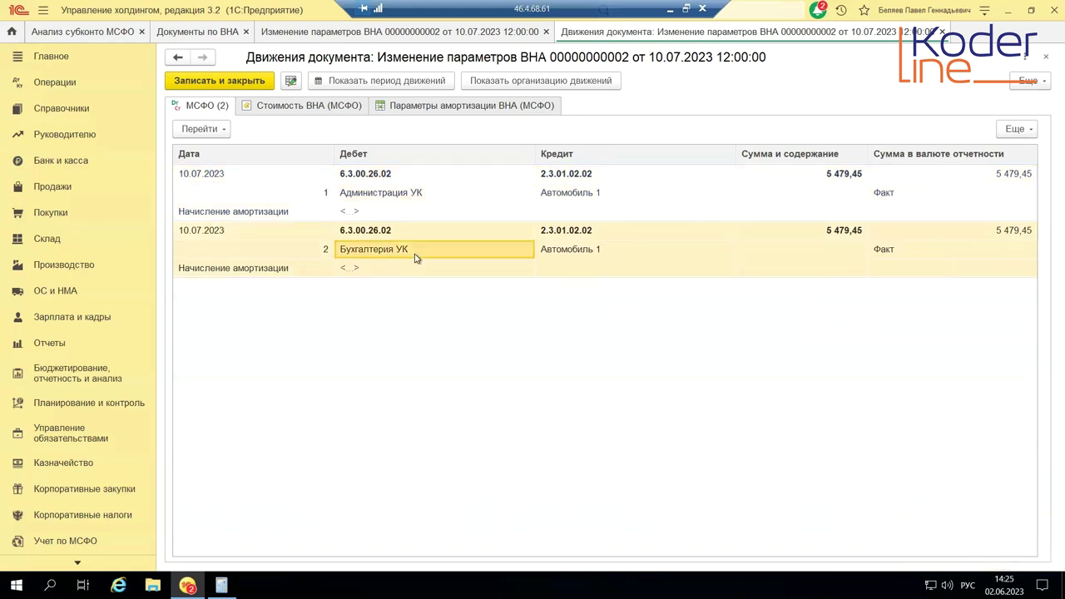
- Create and post a Начисление амортизации ВНА (МСФО) document for Июль 2023, and review its postings for Автомобиль 1
{"action": "left_click", "coordinate": [193, 36]}
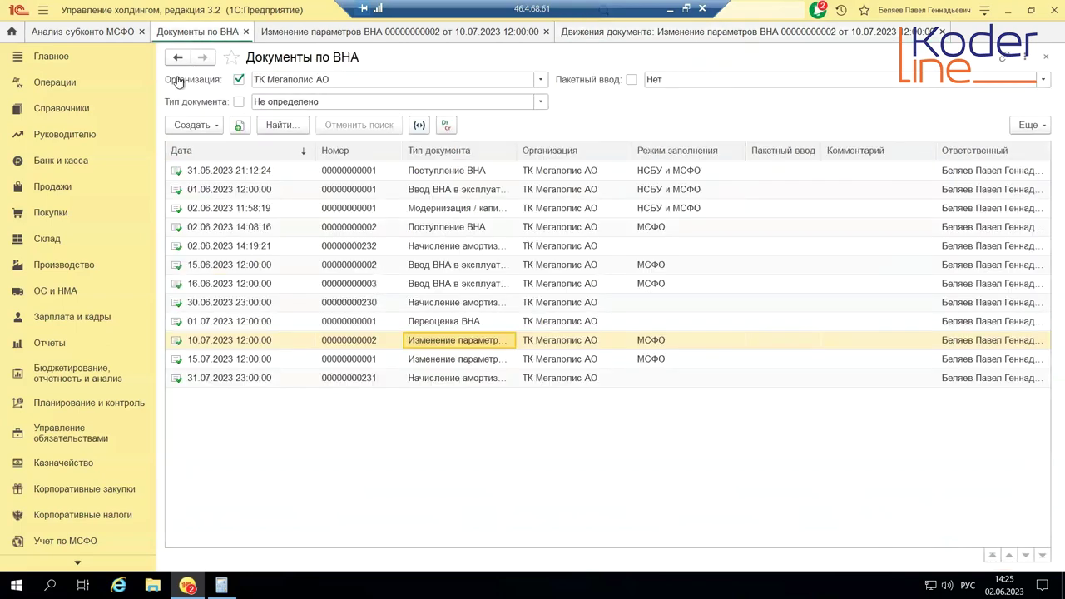
{"action": "left_click", "coordinate": [220, 127]}
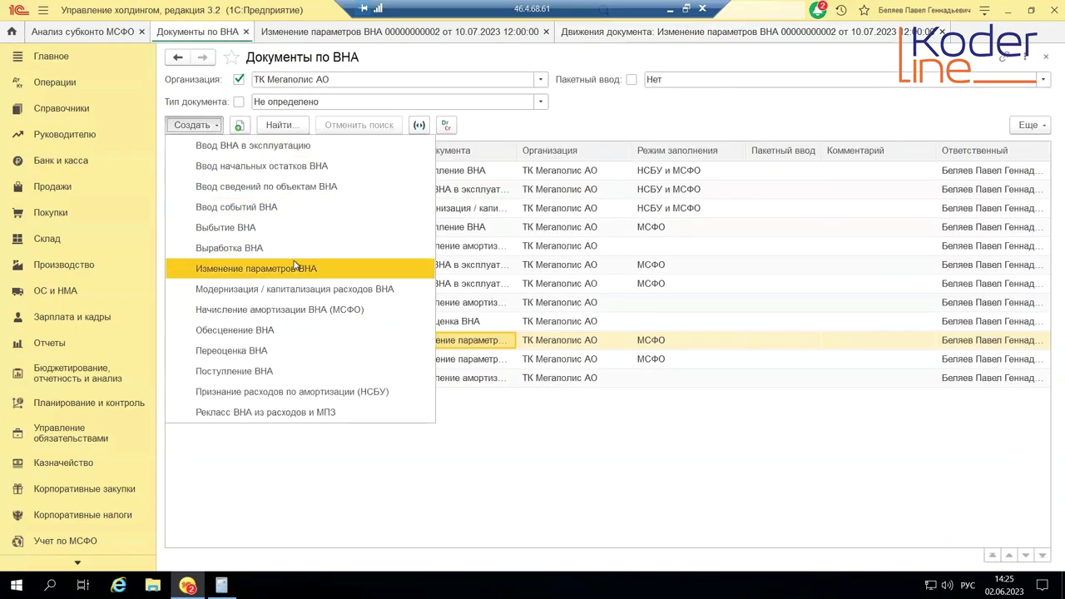
{"action": "left_click", "coordinate": [301, 311]}
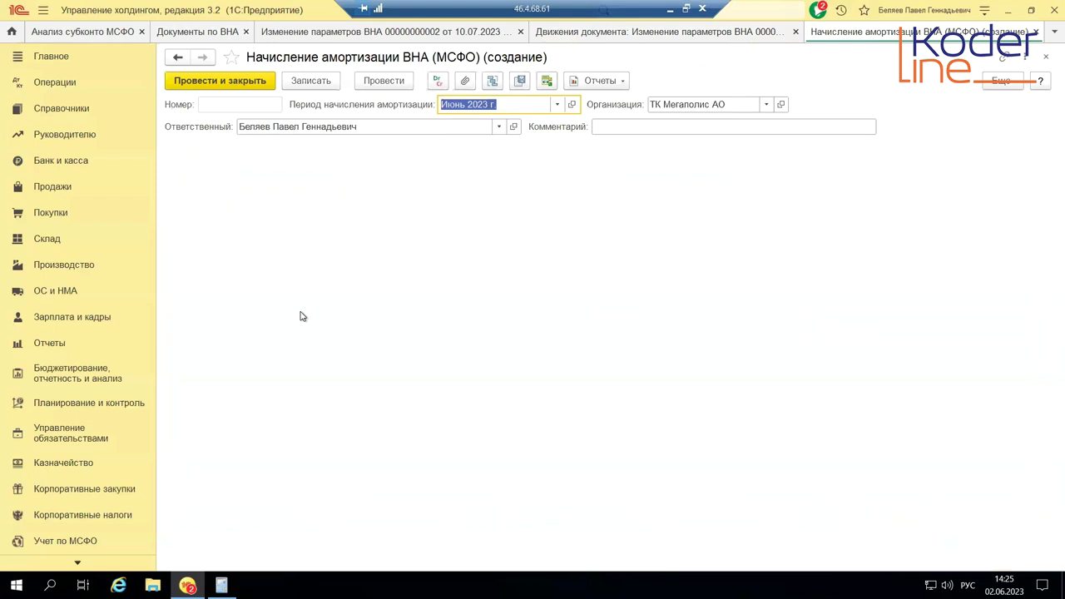
{"action": "type", "text": "июль"}
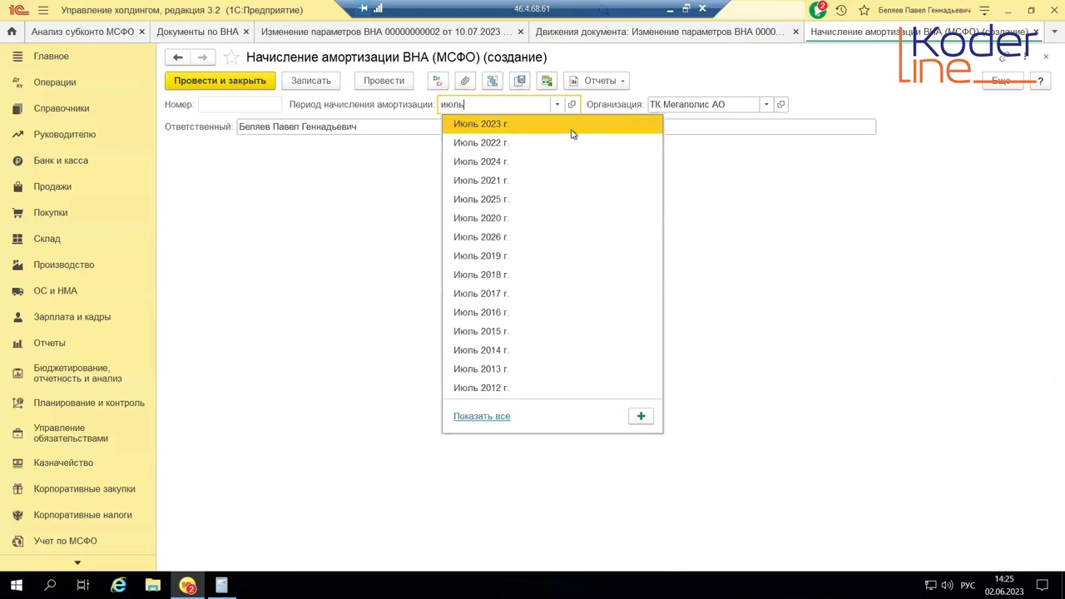
{"action": "left_click", "coordinate": [572, 124]}
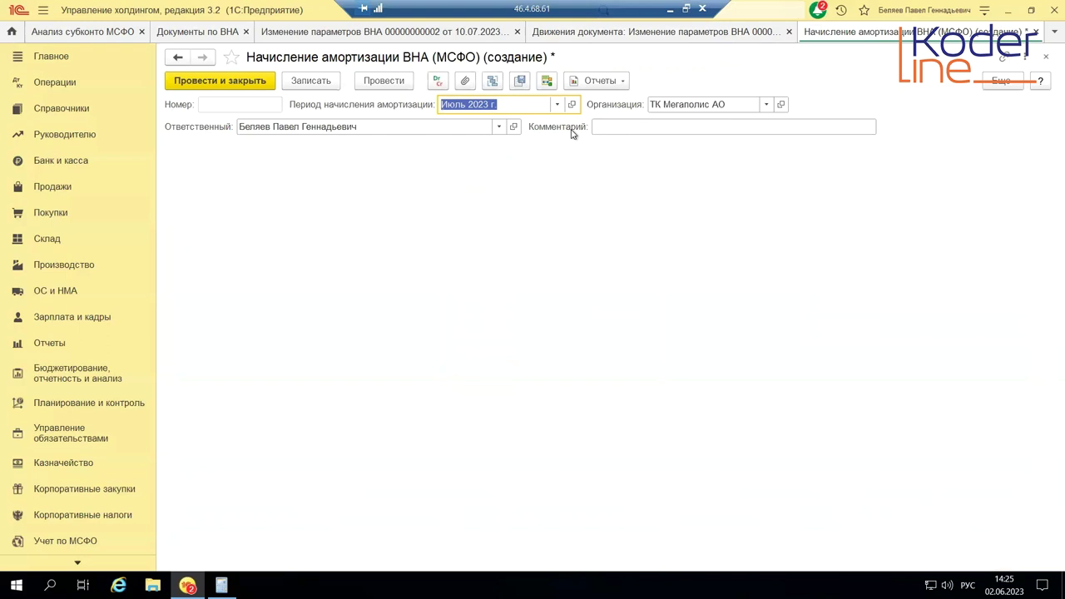
{"action": "left_click", "coordinate": [384, 80]}
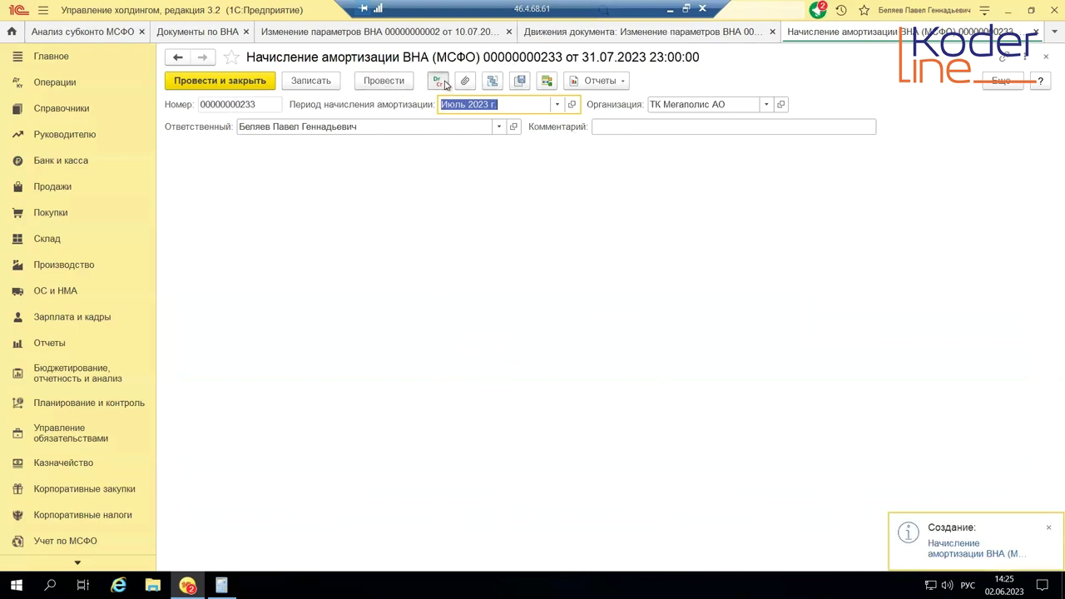
{"action": "left_click", "coordinate": [444, 82]}
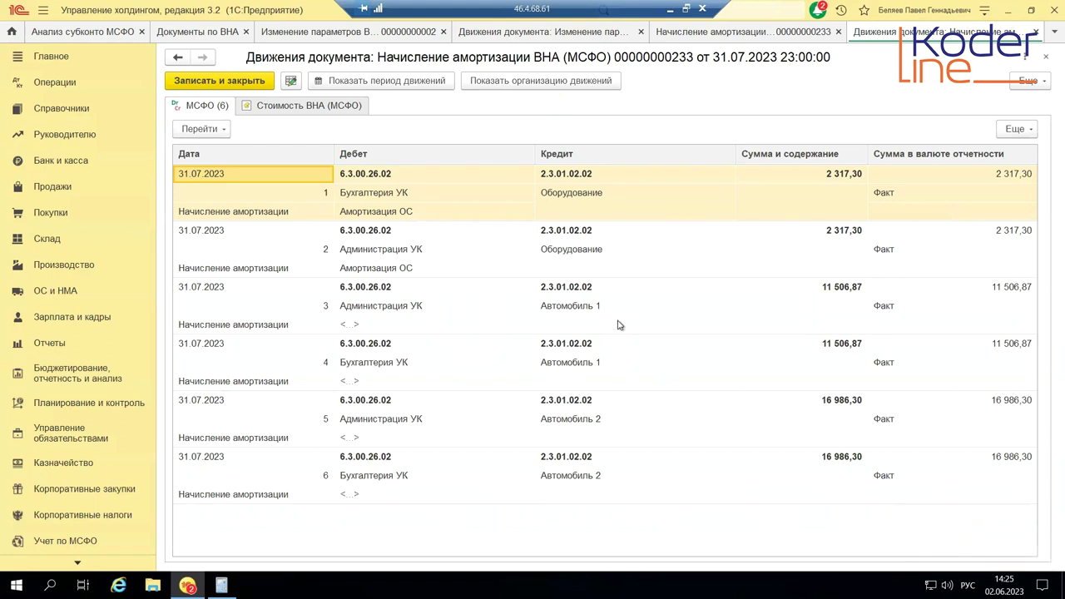
{"action": "left_click", "coordinate": [618, 324]}
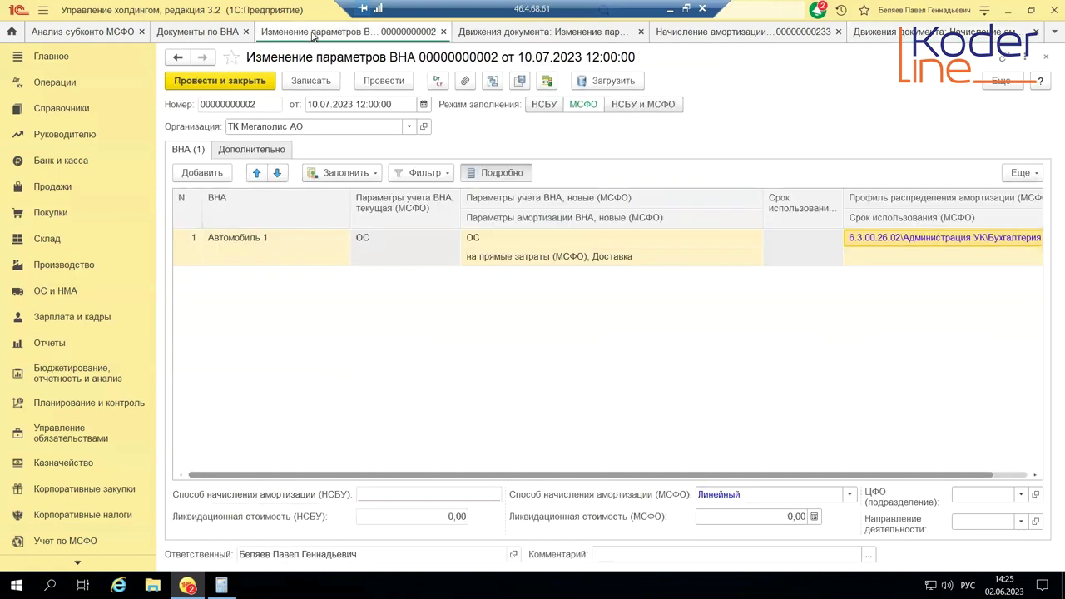
- In the parameter change document, inspect the card of the new accounting parameters ОС and close it
{"action": "left_click", "coordinate": [575, 260]}
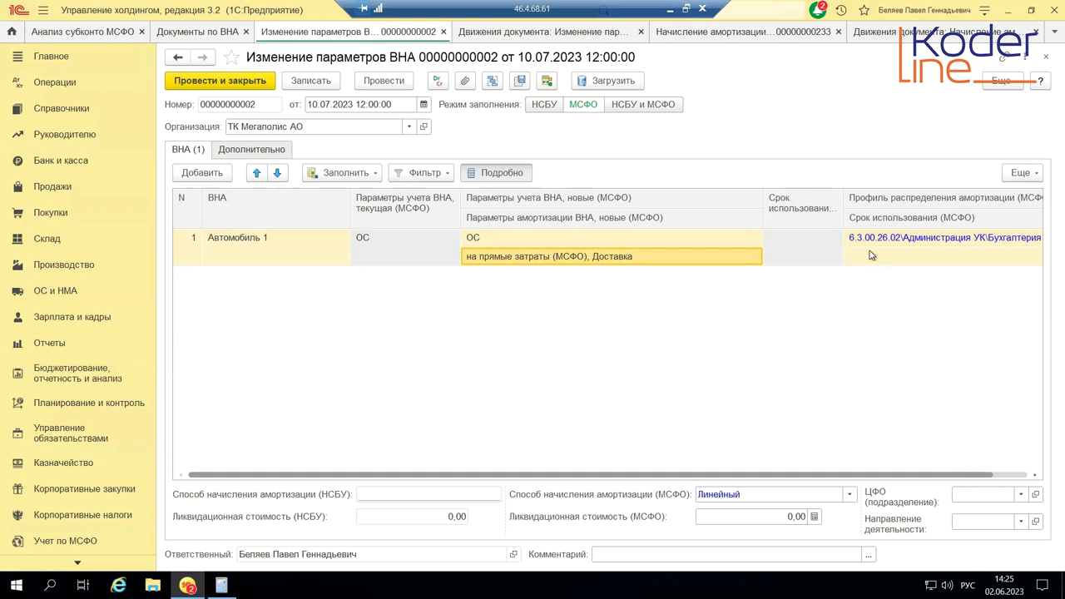
{"action": "left_click_drag", "start_coordinate": [762, 203], "coordinate": [801, 203]}
{"action": "mouse_move", "coordinate": [466, 203]}
{"action": "left_mouse_down"}
{"action": "mouse_move", "coordinate": [578, 206]}
{"action": "mouse_move", "coordinate": [459, 206]}
{"action": "left_mouse_up"}
{"action": "double_click", "coordinate": [507, 242]}
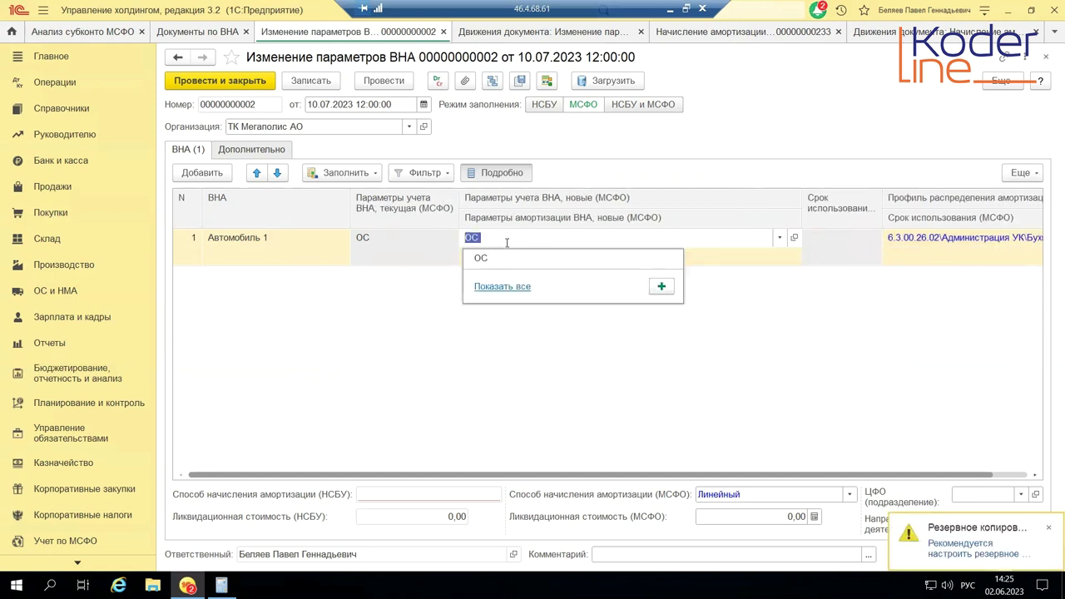
{"action": "left_click", "coordinate": [793, 238]}
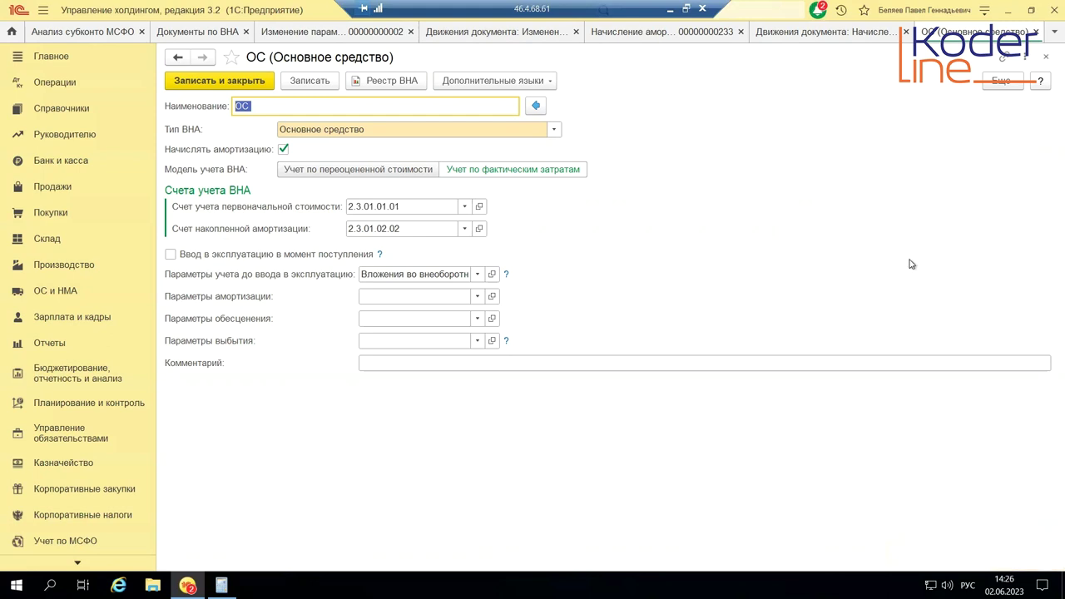
{"action": "left_click", "coordinate": [1048, 60]}
{"action": "left_click", "coordinate": [959, 279]}
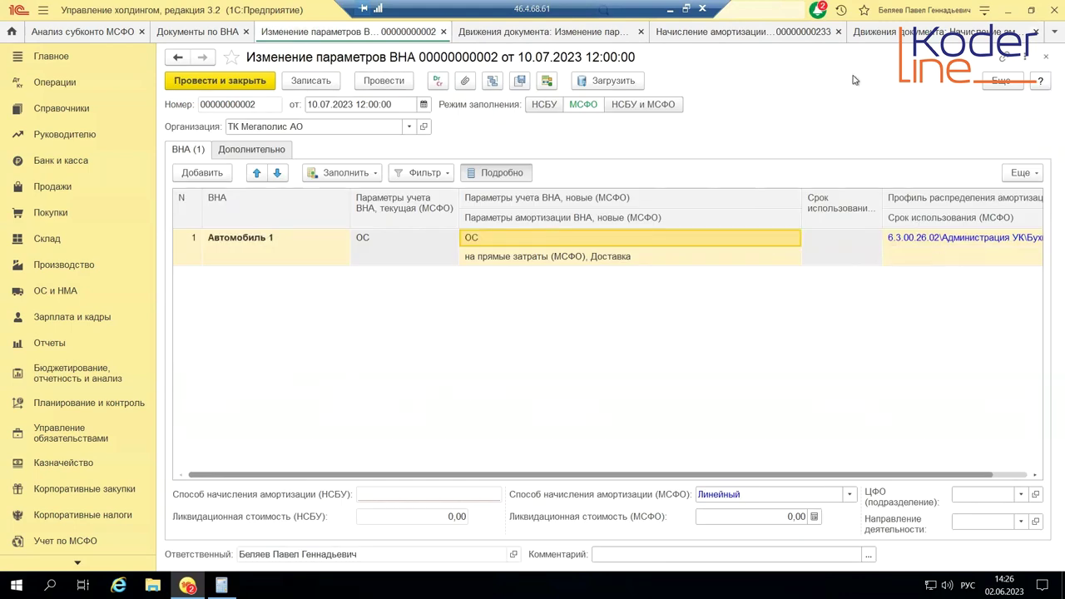
- Recheck the parameter change document and the July depreciation movements, and re-post the Июль 2023 depreciation document
{"action": "left_click", "coordinate": [778, 33]}
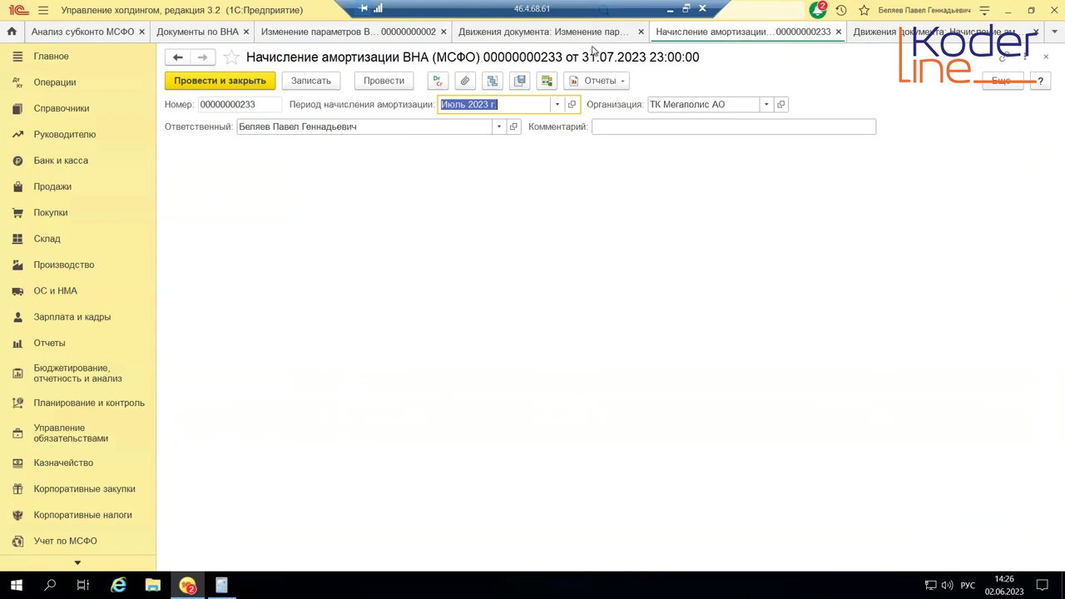
{"action": "left_click", "coordinate": [496, 33]}
{"action": "left_click", "coordinate": [396, 34]}
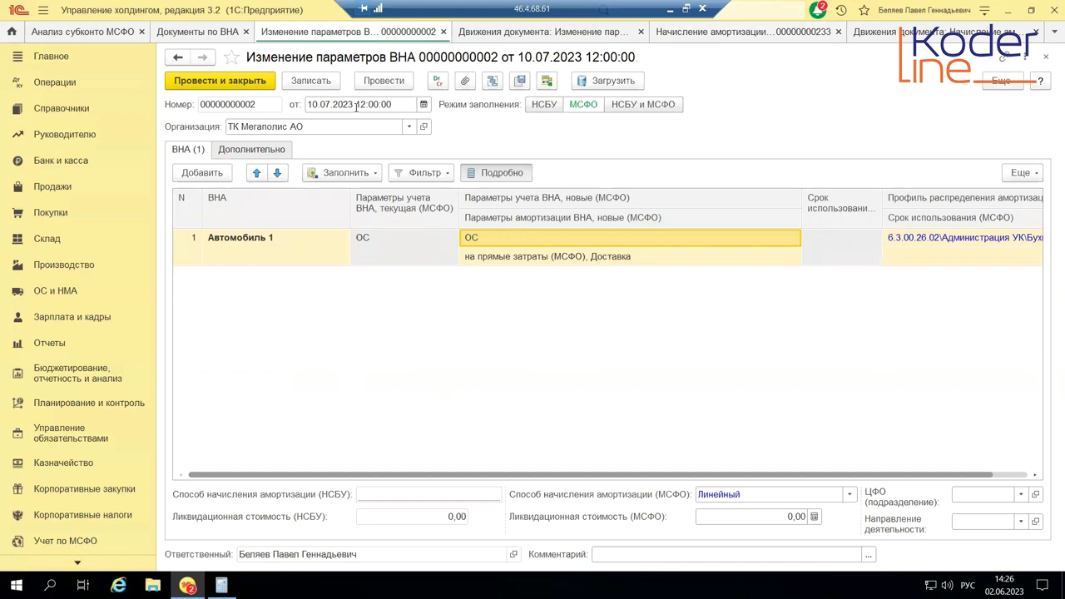
{"action": "left_click", "coordinate": [935, 38]}
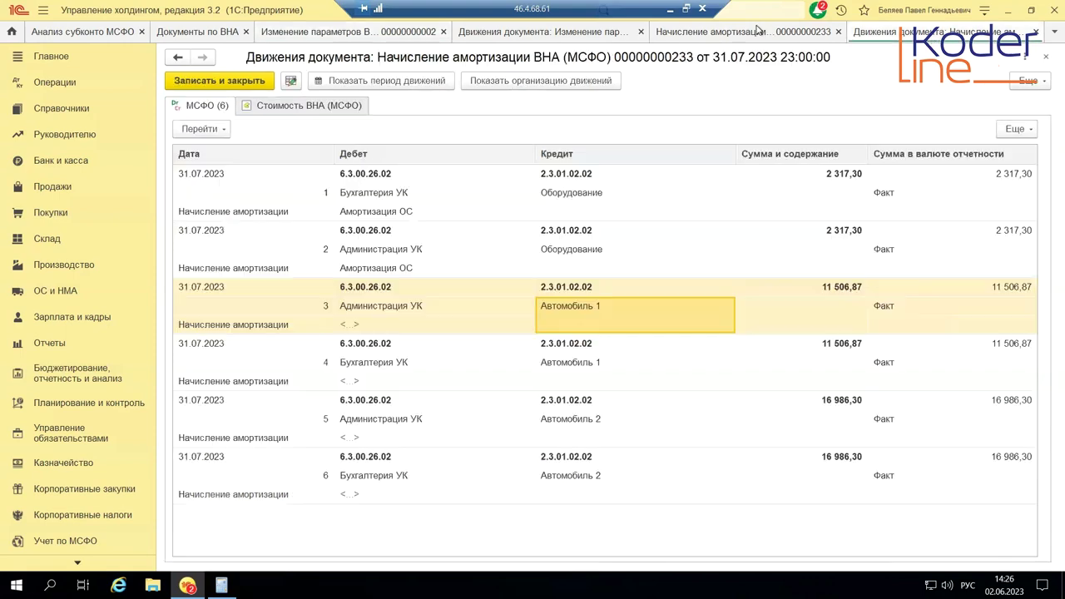
{"action": "left_click", "coordinate": [753, 37]}
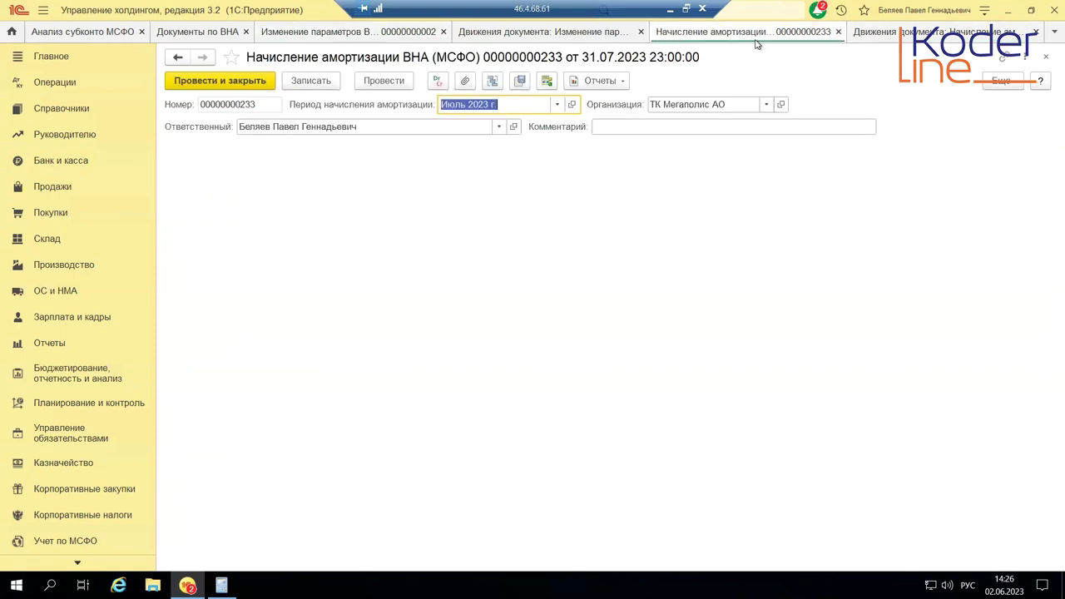
{"action": "left_click", "coordinate": [383, 83]}
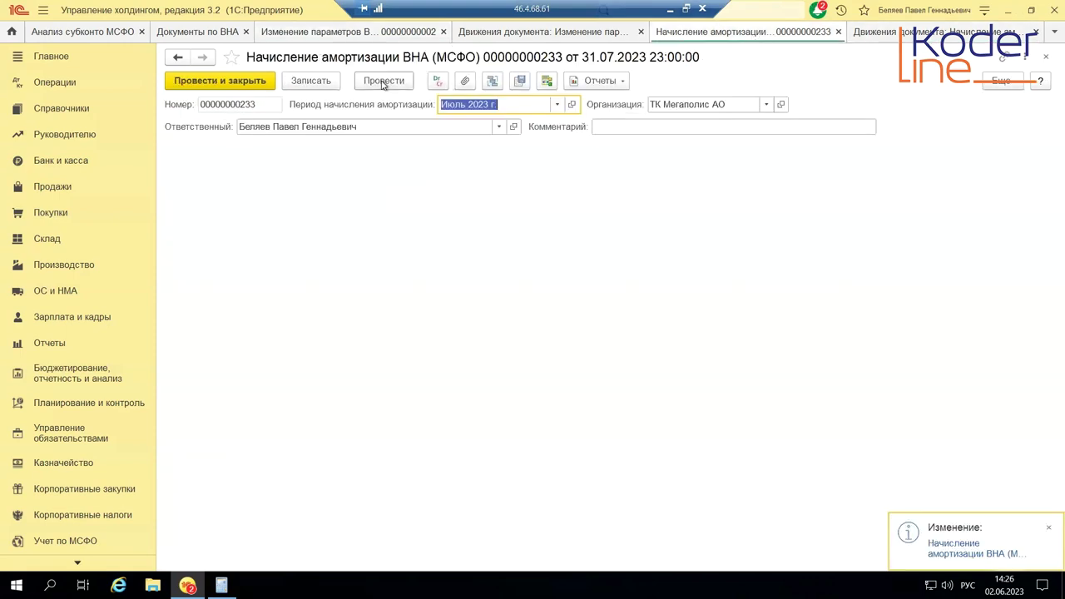
- Review the July depreciation document's IFRS postings for Автомобиль 1 and Автомобиль 2, checking amounts and the departments Администрация УК and Бухгалтерия УК
{"action": "left_click", "coordinate": [439, 83]}
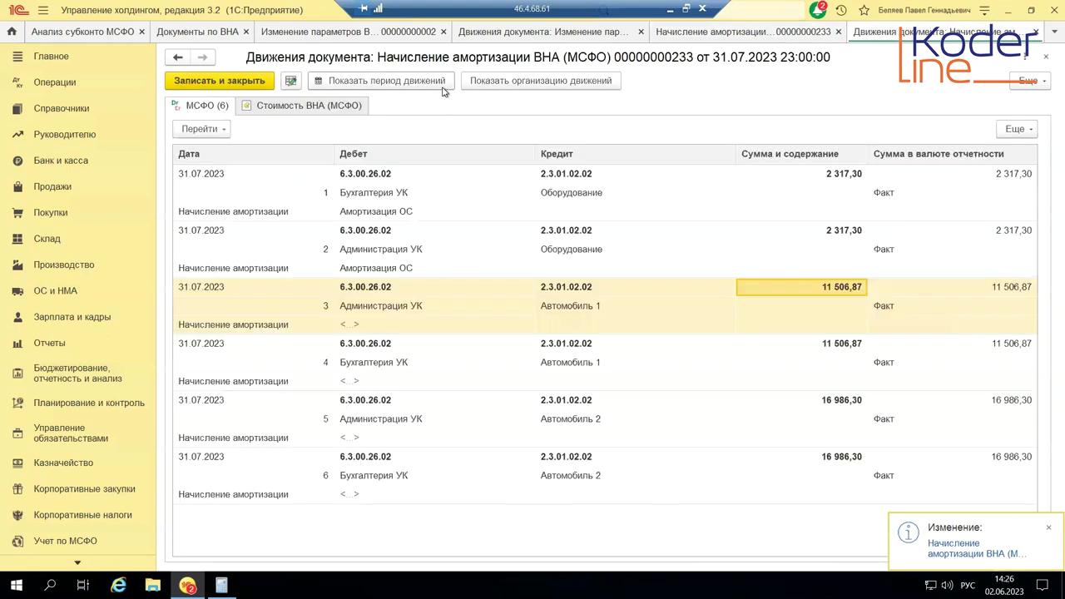
{"action": "left_click", "coordinate": [600, 423]}
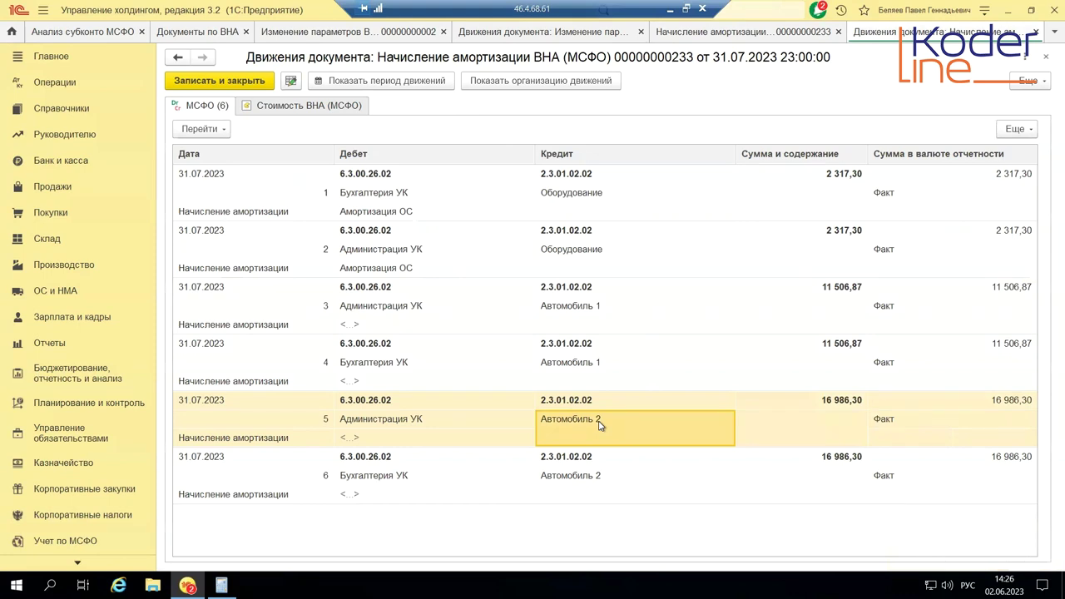
{"action": "left_click", "coordinate": [838, 288]}
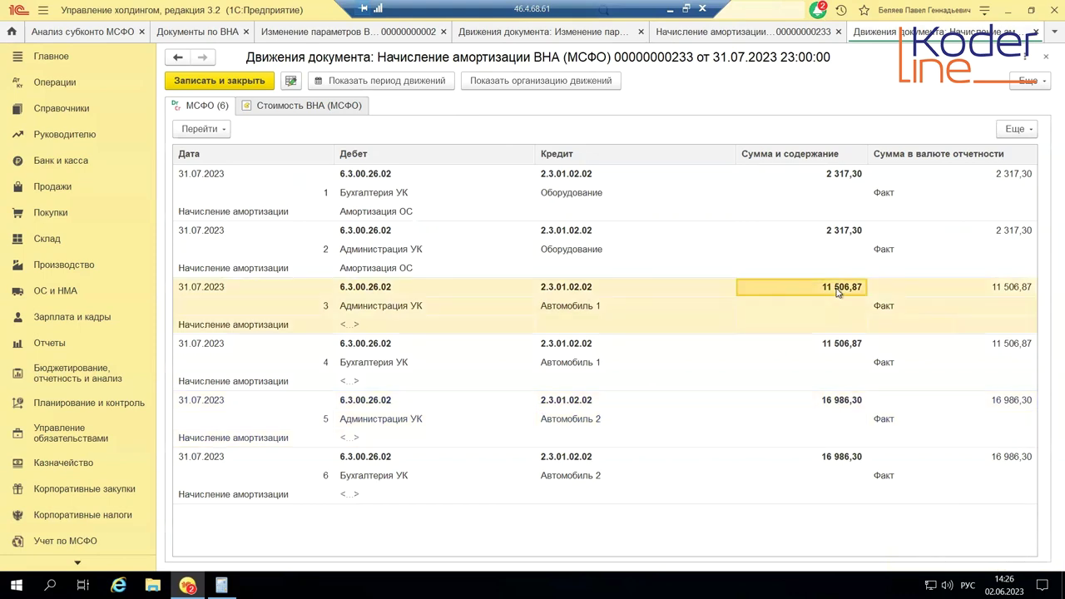
{"action": "left_click", "coordinate": [852, 351]}
{"action": "left_click", "coordinate": [402, 363]}
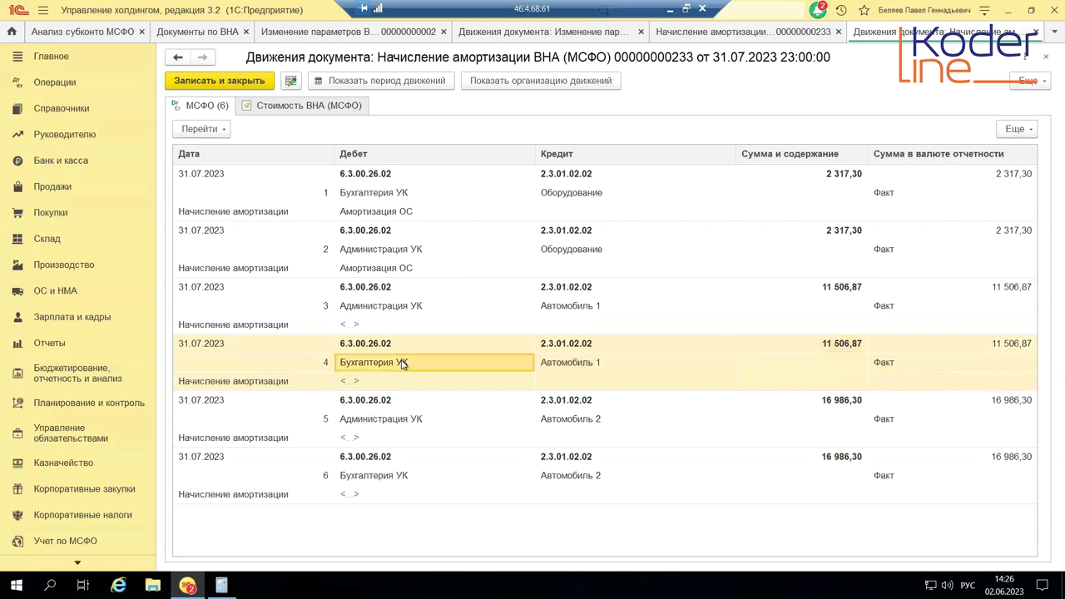
{"action": "left_click", "coordinate": [406, 316]}
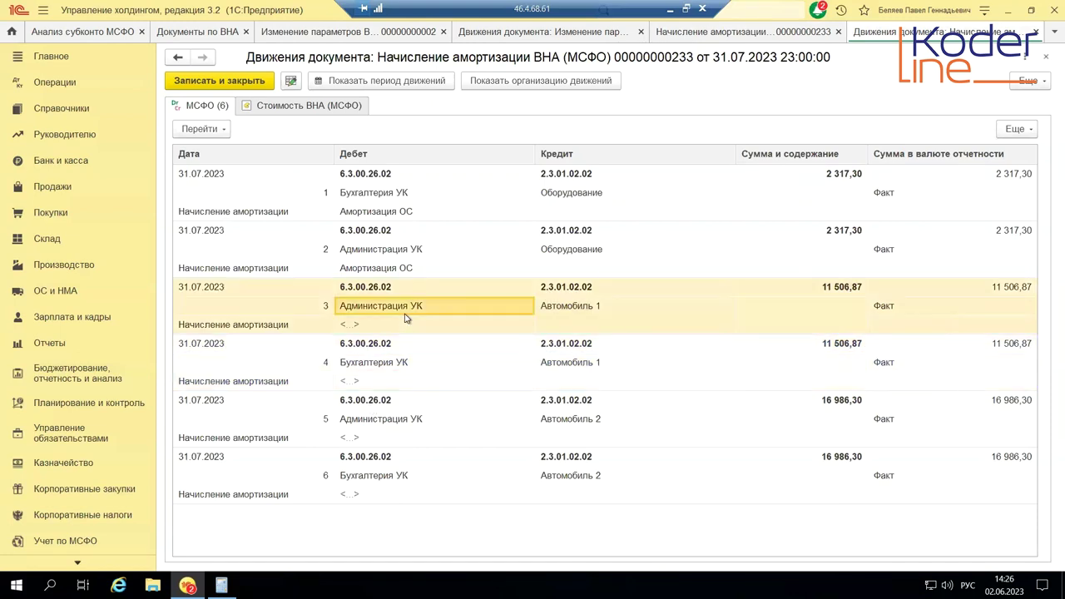
- In the parameter change document, open the depreciation parameters "на прямые затраты (МСФО), Доставка", set the useful life to 60 months and save them
{"action": "left_click", "coordinate": [722, 34]}
{"action": "left_click", "coordinate": [349, 33]}
{"action": "left_click", "coordinate": [593, 258]}
{"action": "left_click", "coordinate": [593, 261]}
{"action": "left_click", "coordinate": [797, 258]}
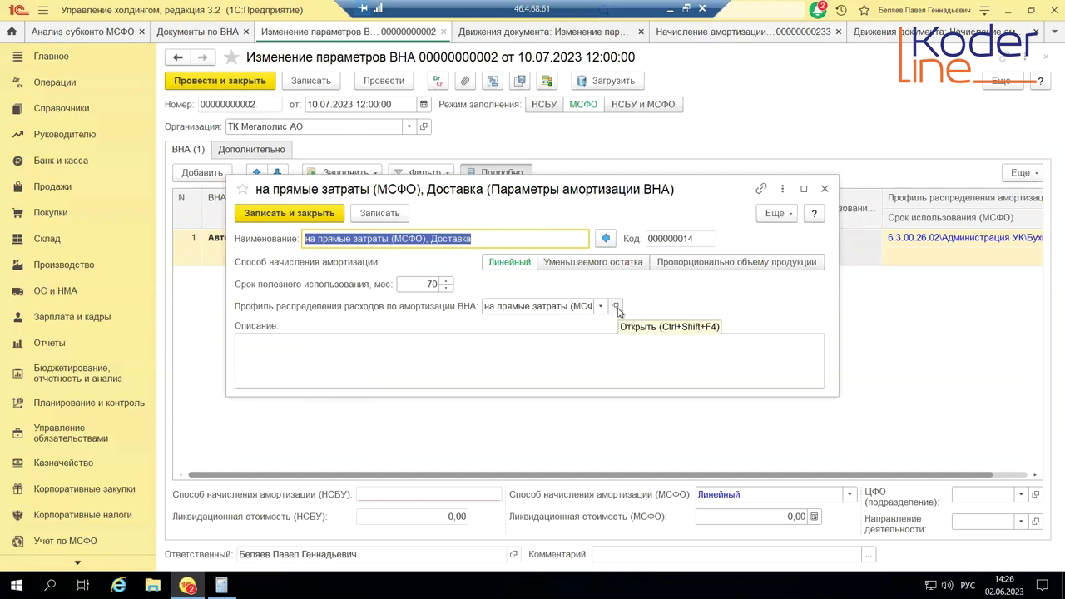
{"action": "left_click", "coordinate": [419, 284]}
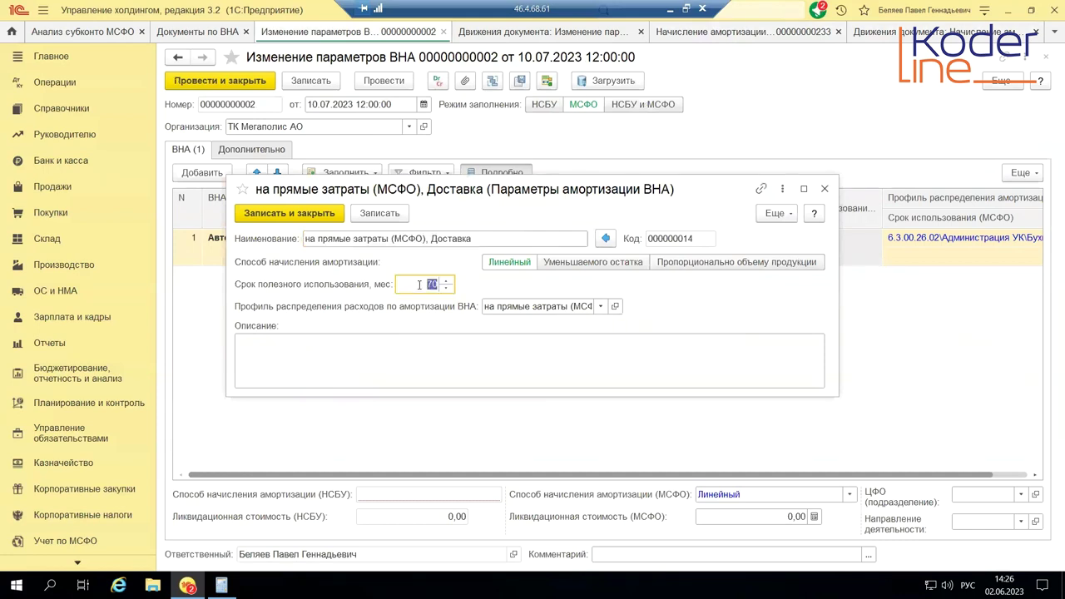
{"action": "type", "text": "60"}
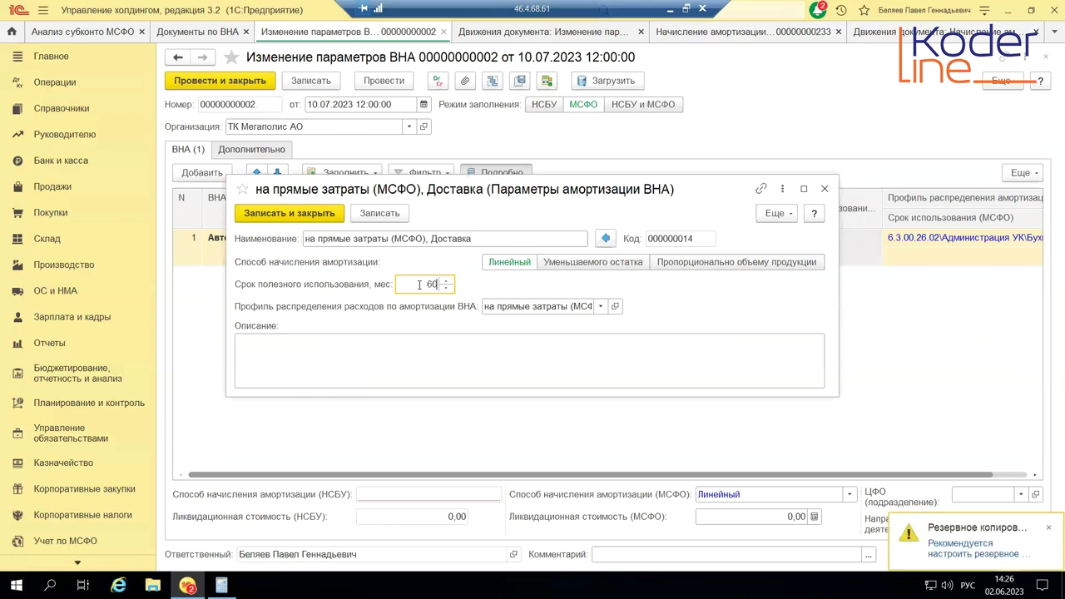
{"action": "left_click", "coordinate": [317, 215]}
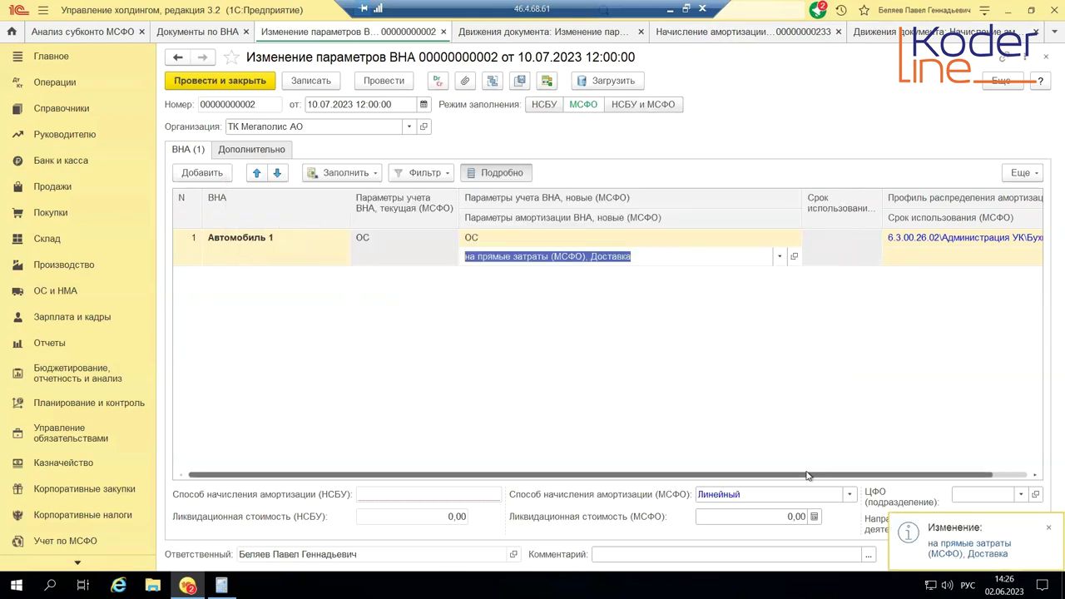
- Re-post the parameter change document, close the old depreciation movements report and re-post the Июль 2023 depreciation document
{"action": "left_click_drag", "start_coordinate": [885, 478], "coordinate": [1037, 456]}
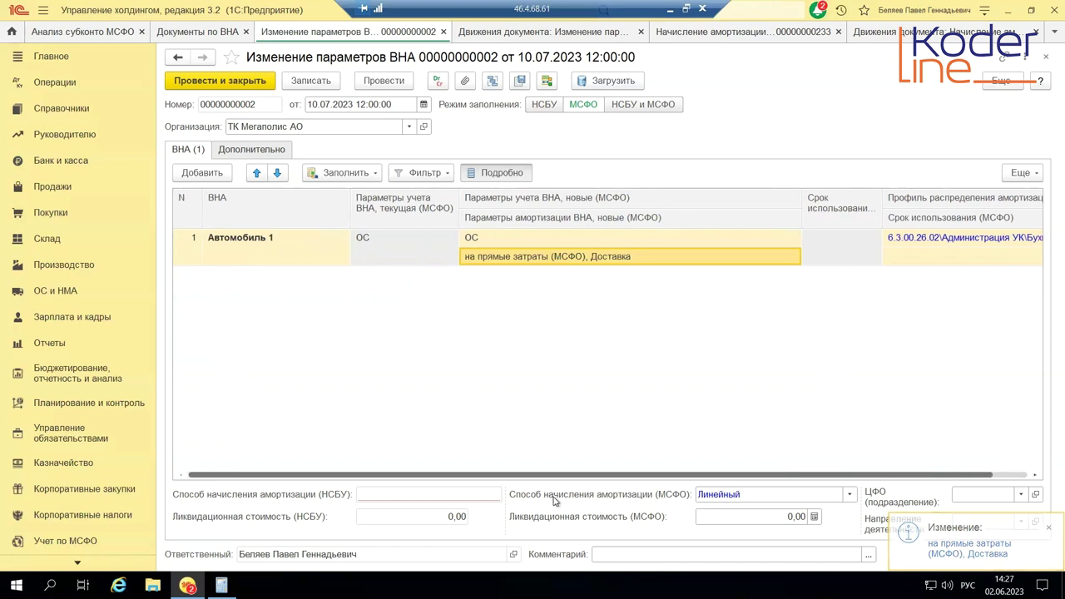
{"action": "left_click", "coordinate": [385, 83]}
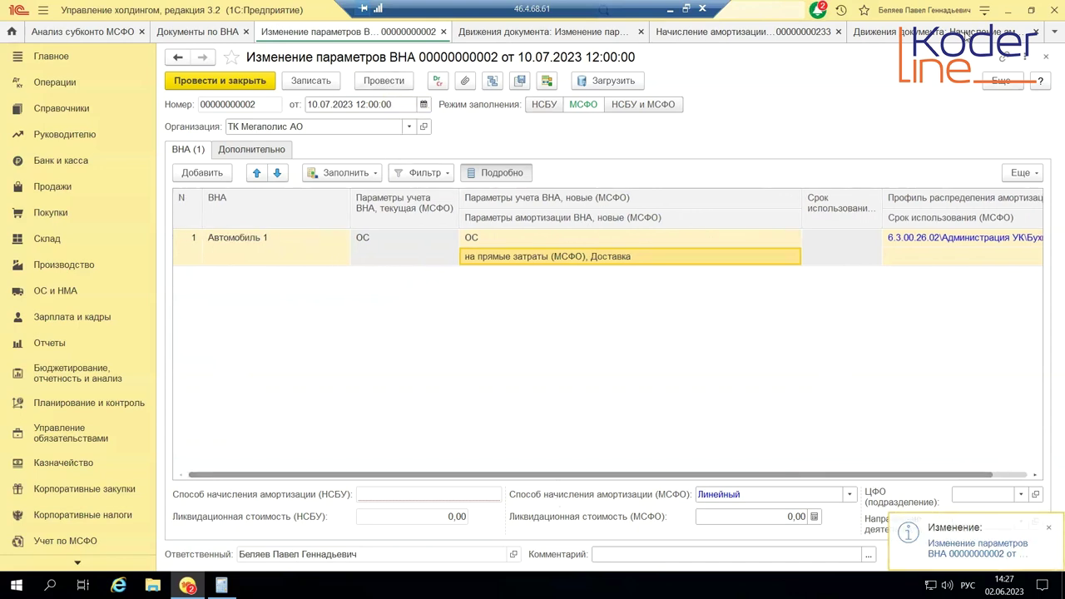
{"action": "left_click", "coordinate": [968, 35]}
{"action": "left_click", "coordinate": [1046, 57]}
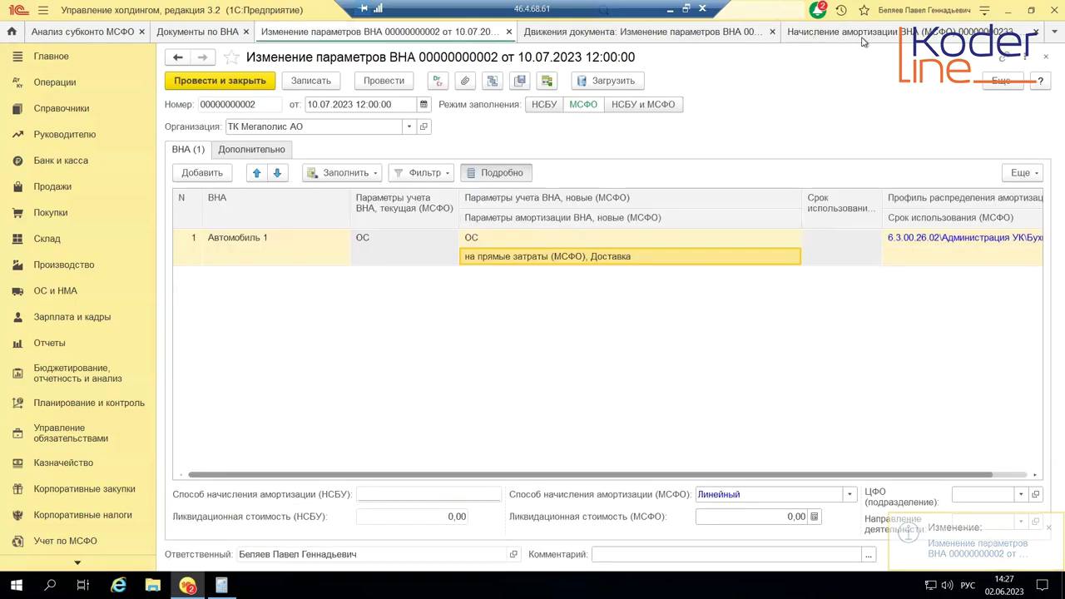
{"action": "left_click", "coordinate": [865, 38]}
{"action": "left_click", "coordinate": [387, 87]}
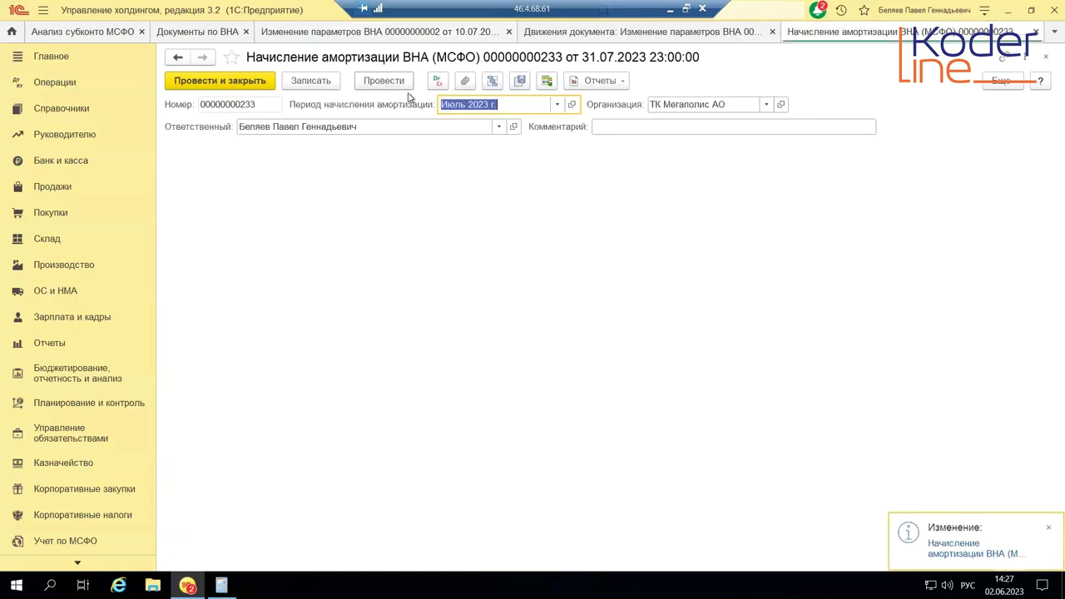
- Review the re-posted depreciation document's movements for Автомобиль 1, including the IFRS postings and the Стоимость ВНА (МСФО) register
{"action": "left_click", "coordinate": [440, 83]}
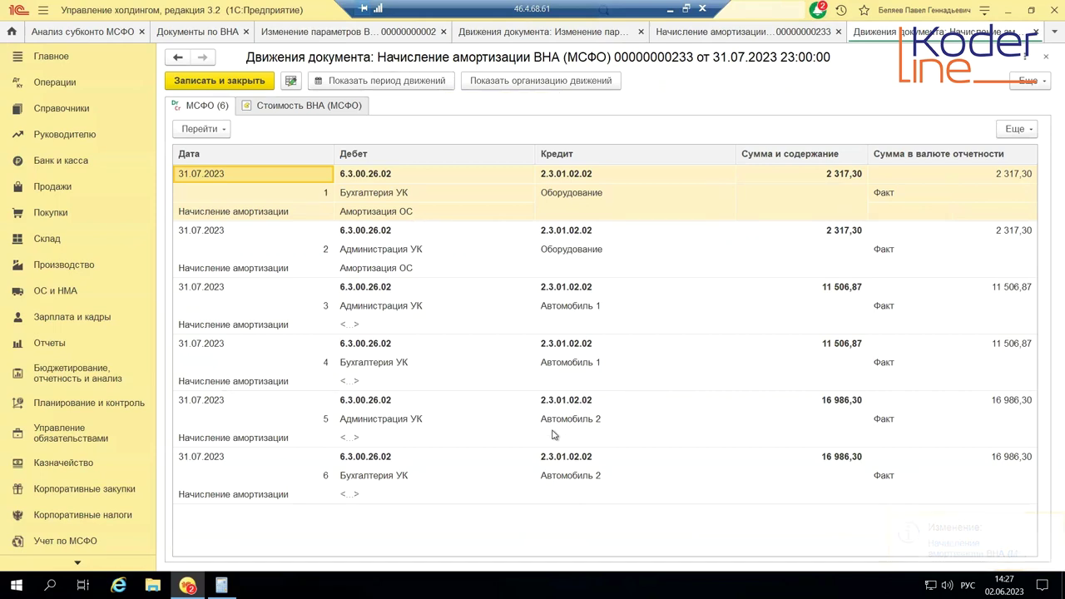
{"action": "left_click", "coordinate": [376, 364]}
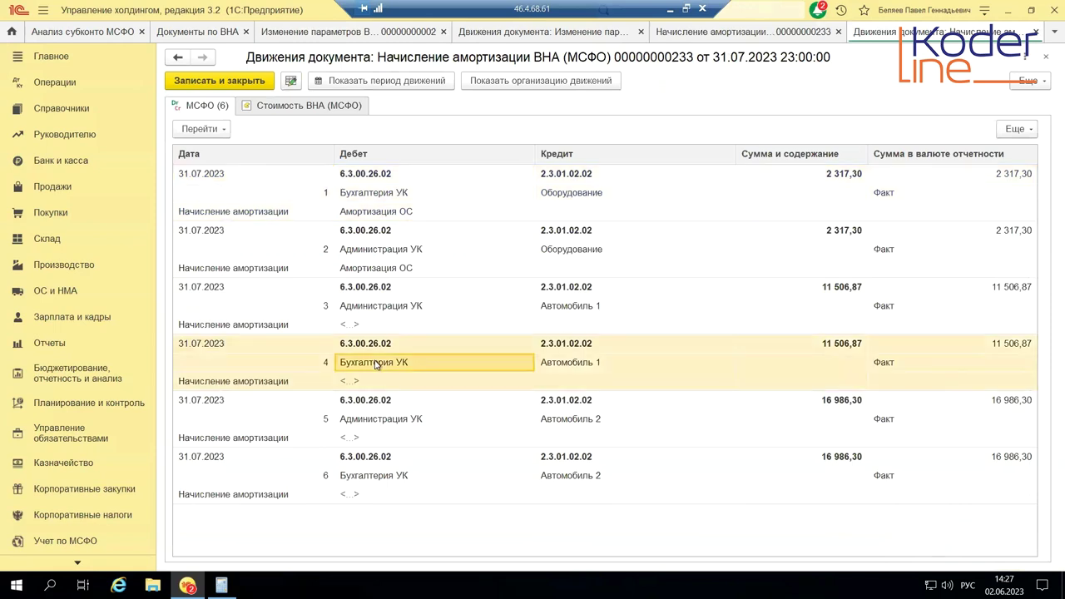
{"action": "left_click", "coordinate": [398, 312]}
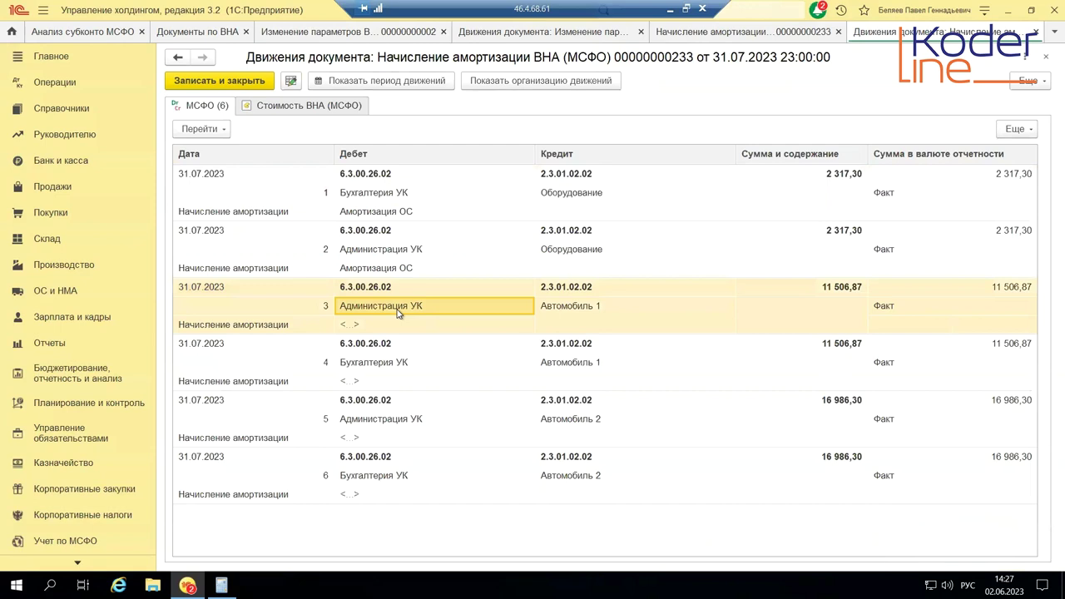
{"action": "left_click", "coordinate": [829, 293]}
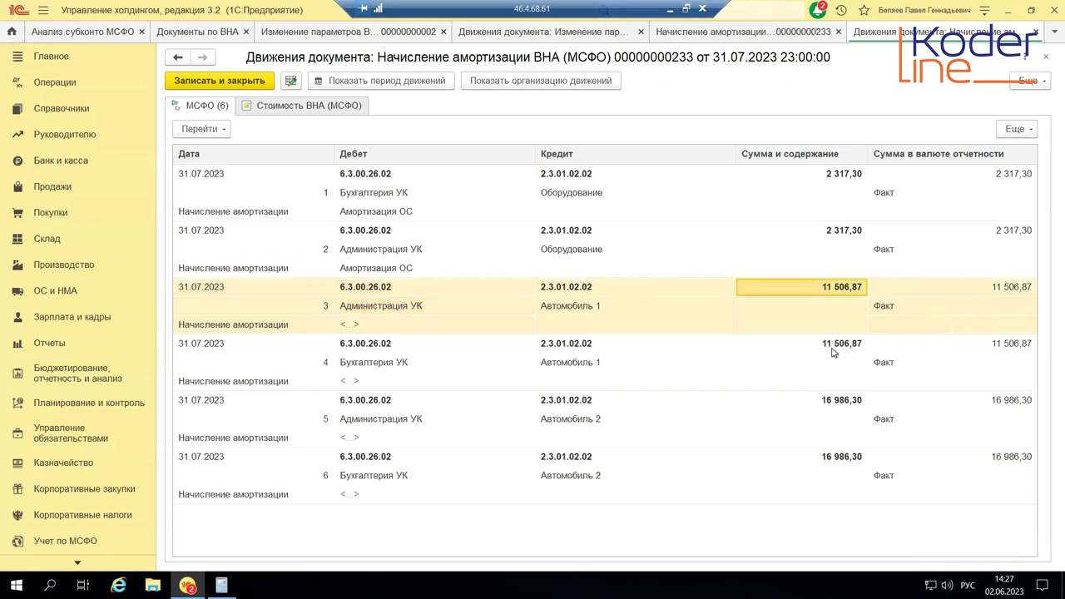
{"action": "left_click", "coordinate": [832, 352]}
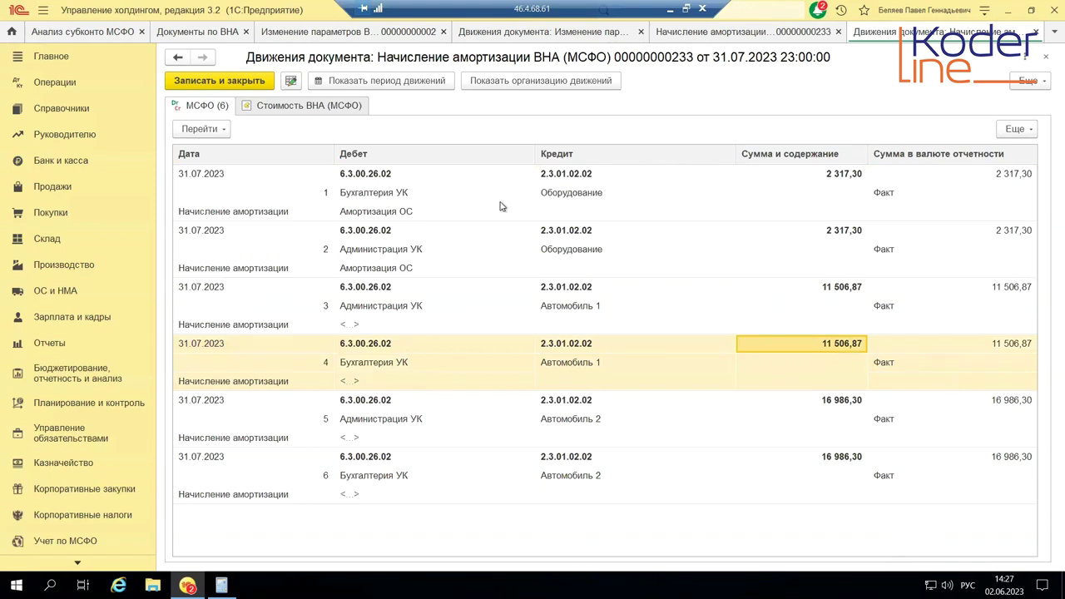
{"action": "left_click", "coordinate": [322, 112]}
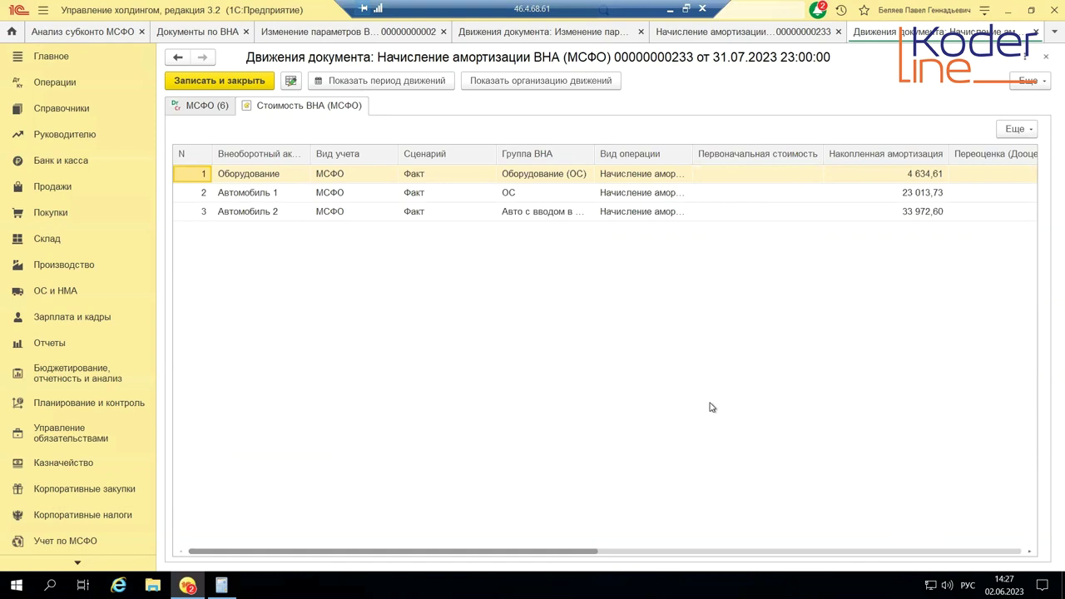
{"action": "left_click", "coordinate": [215, 112]}
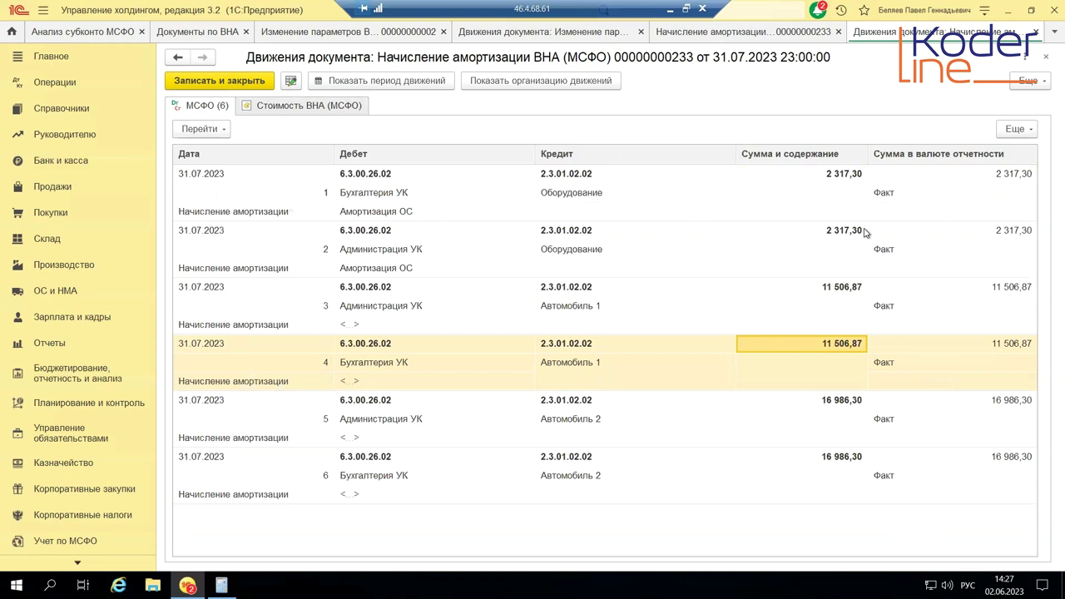
- Close the depreciation document, the parameter change document and their movement reports, returning to the Документы по ВНА list
{"action": "left_click", "coordinate": [1047, 61]}
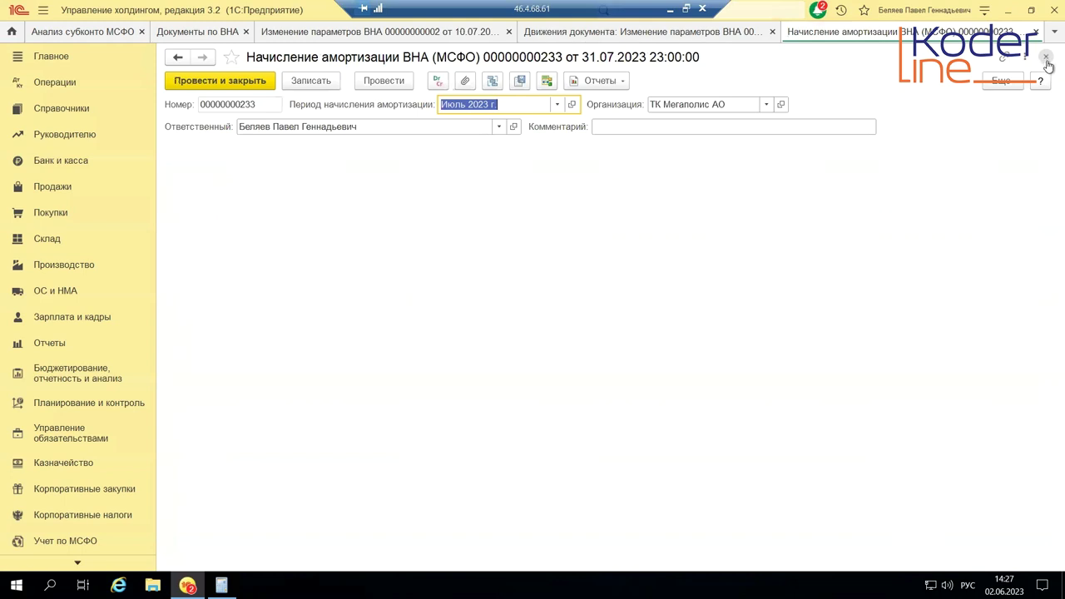
{"action": "left_click", "coordinate": [1047, 62]}
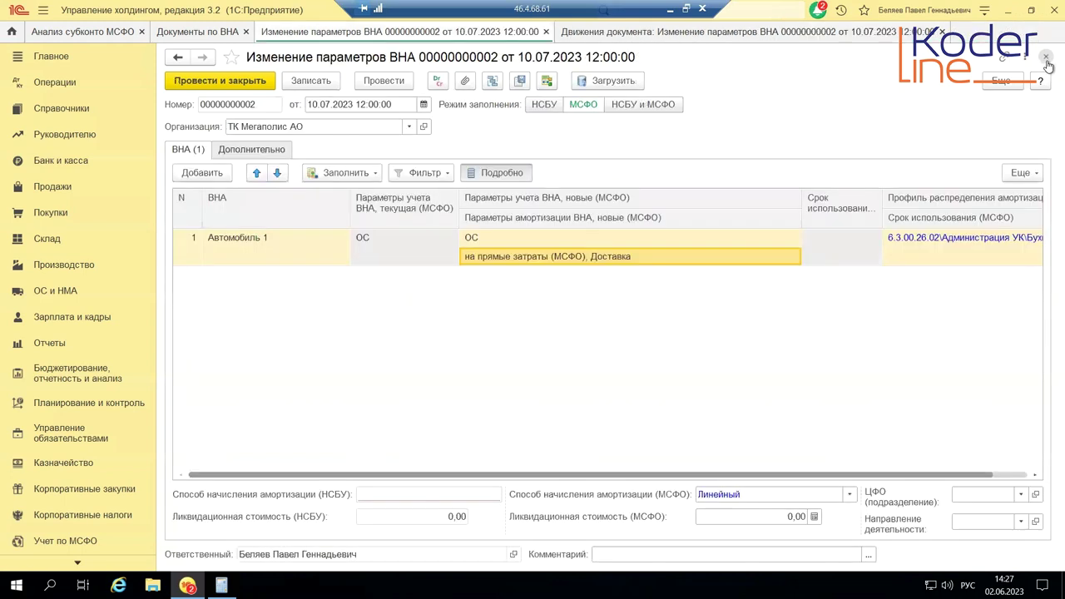
{"action": "left_click", "coordinate": [737, 38]}
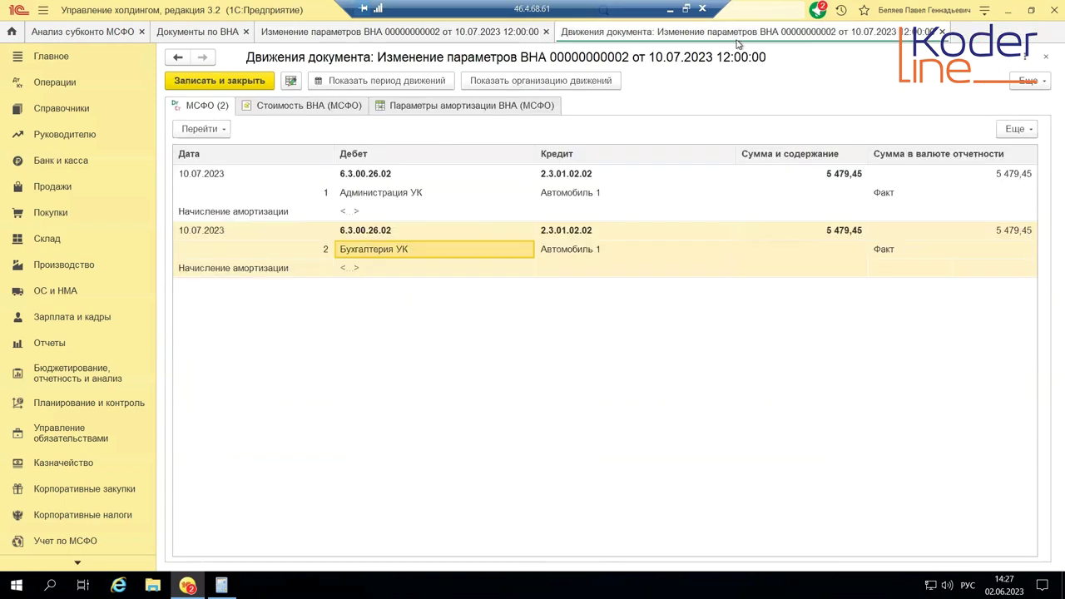
{"action": "left_click", "coordinate": [1047, 62]}
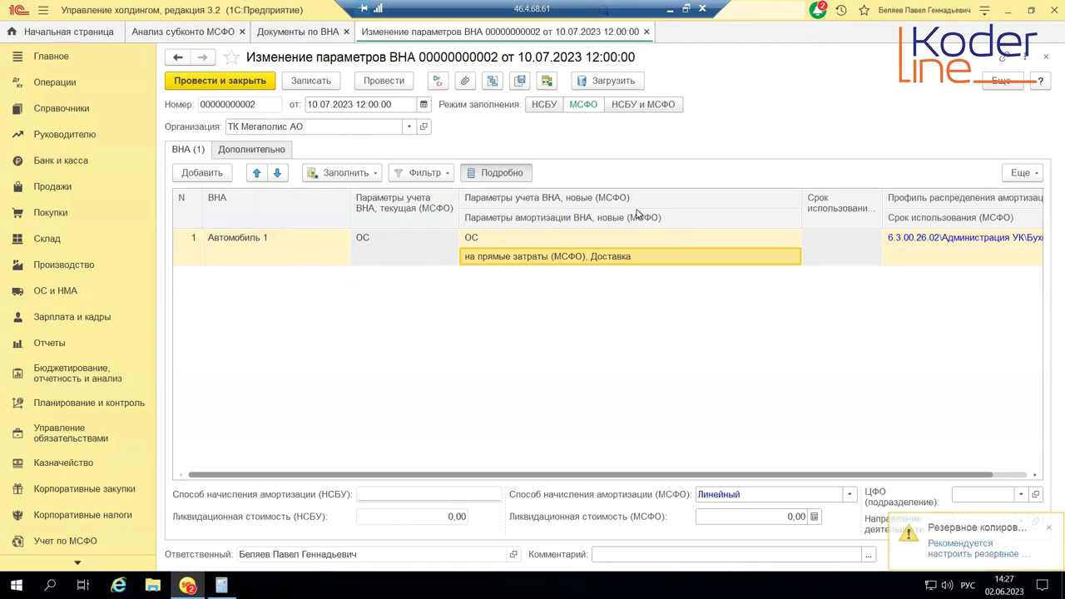
{"action": "left_click", "coordinate": [1047, 59]}
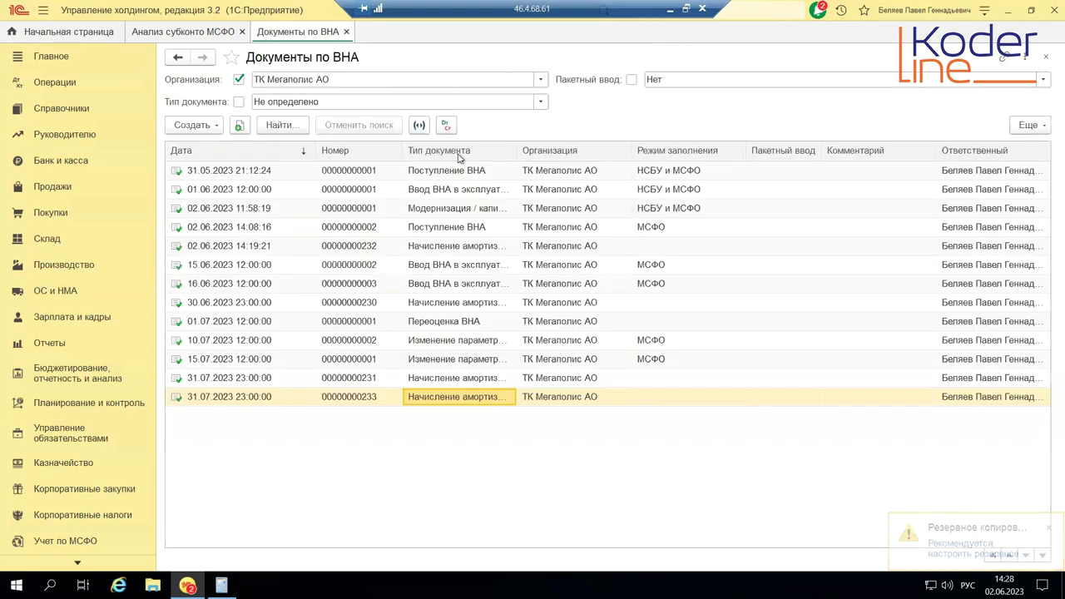
{"action": "left_click", "coordinate": [464, 284]}
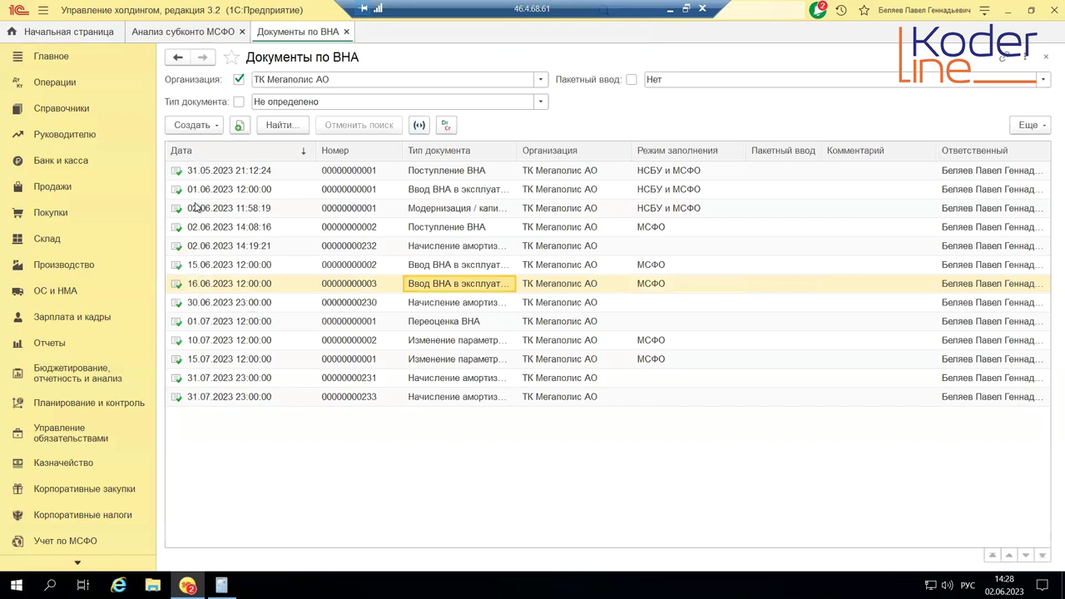
- Create a Модернизация / капитализация расходов ВНА document dated 05.07.2023 with the fill mode МСФО
{"action": "left_click", "coordinate": [213, 129]}
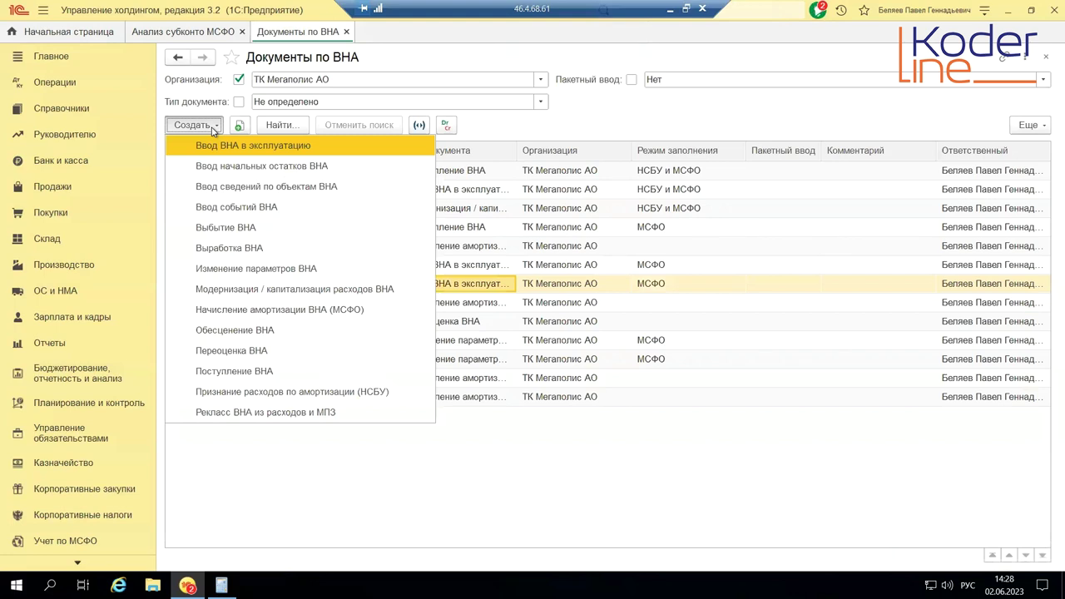
{"action": "left_click", "coordinate": [270, 296]}
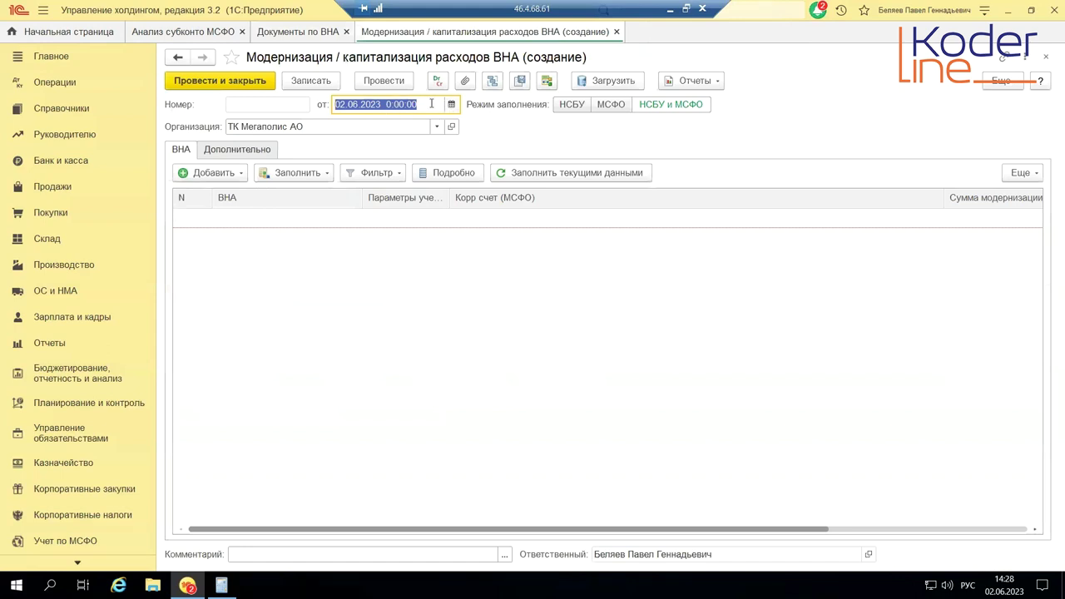
{"action": "type", "text": "0507"}
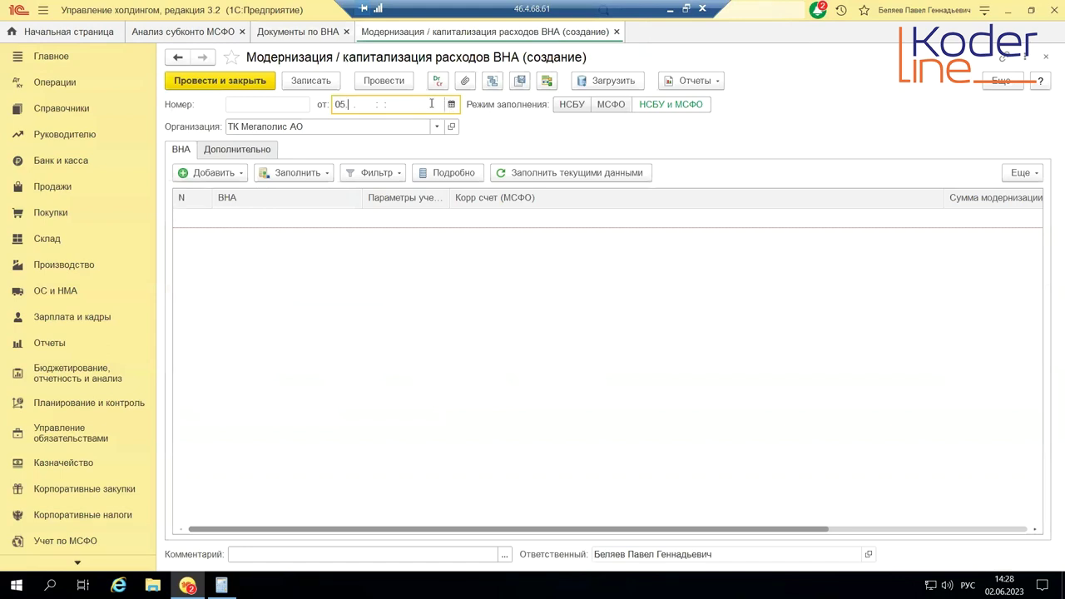
{"action": "key", "text": "Tab"}
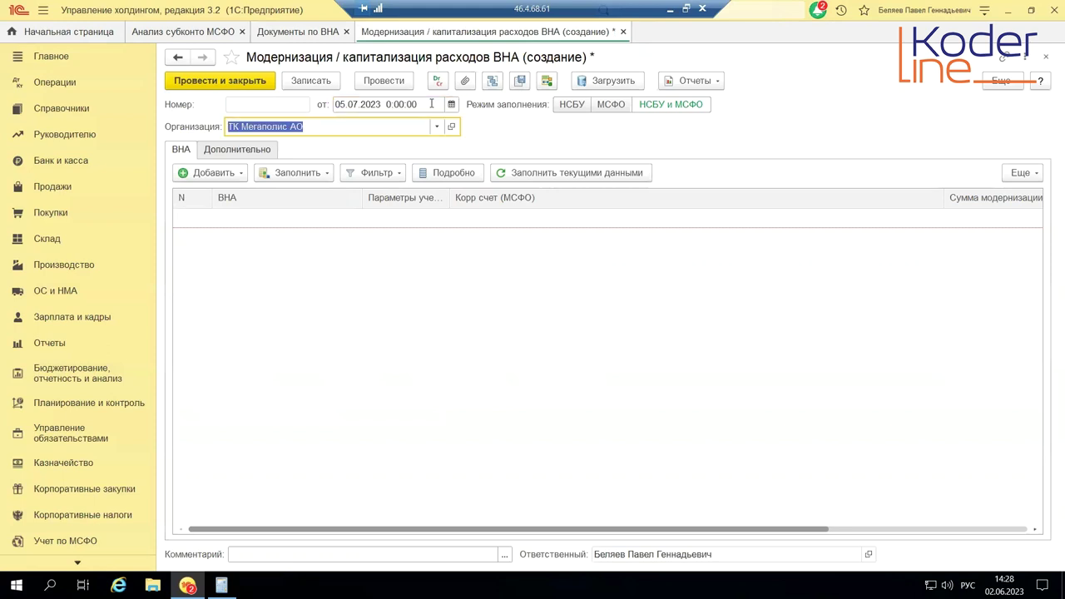
{"action": "left_click", "coordinate": [612, 106]}
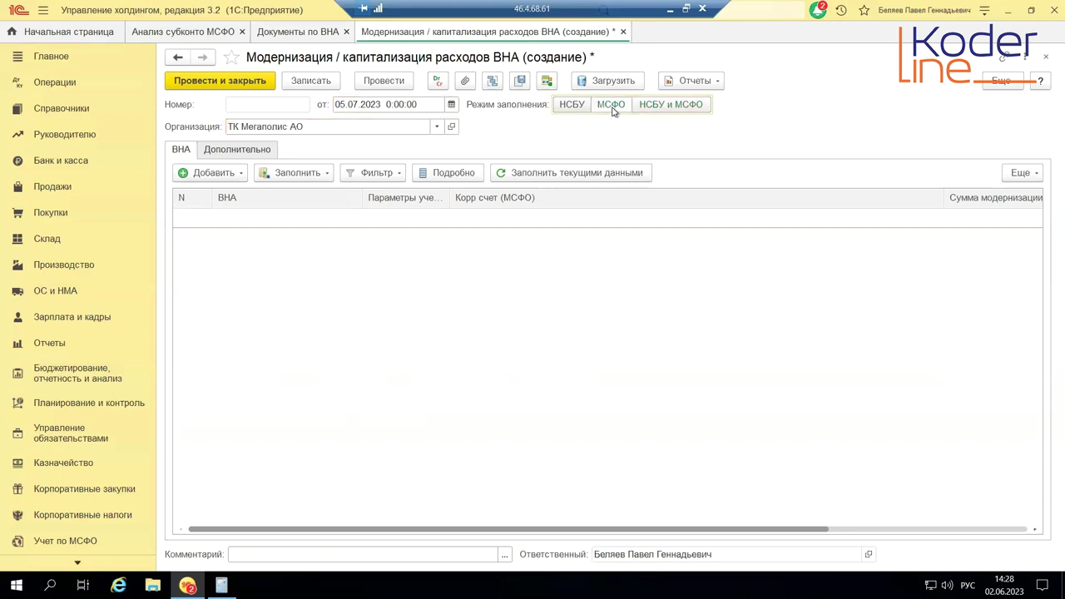
- Add the fixed asset Автомобиль 2 to the modernization document's ВНА table
{"action": "left_click", "coordinate": [213, 174]}
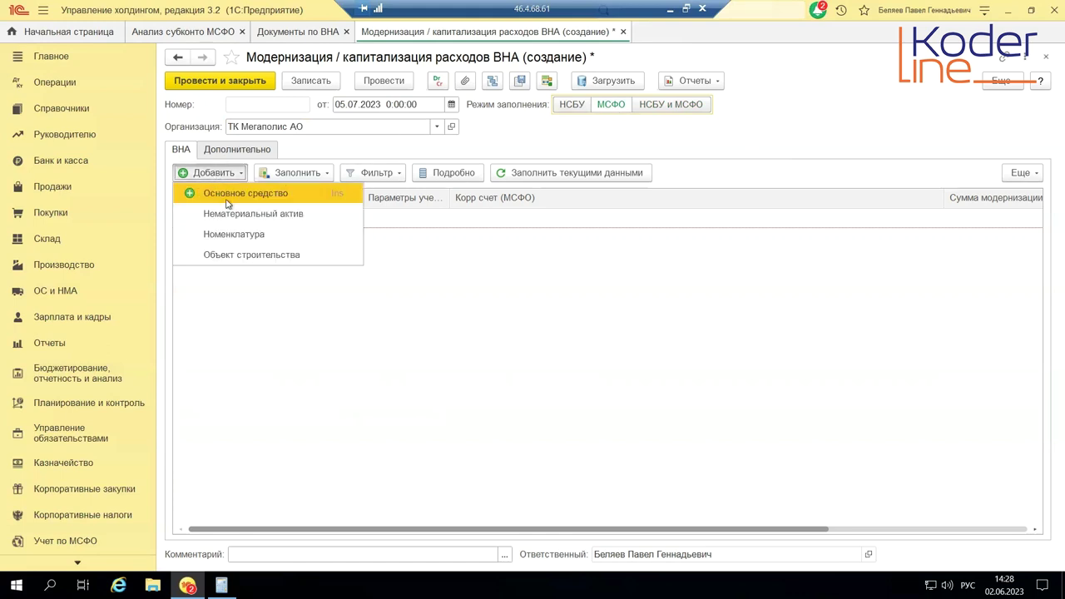
{"action": "left_click", "coordinate": [228, 200]}
{"action": "left_click", "coordinate": [320, 259]}
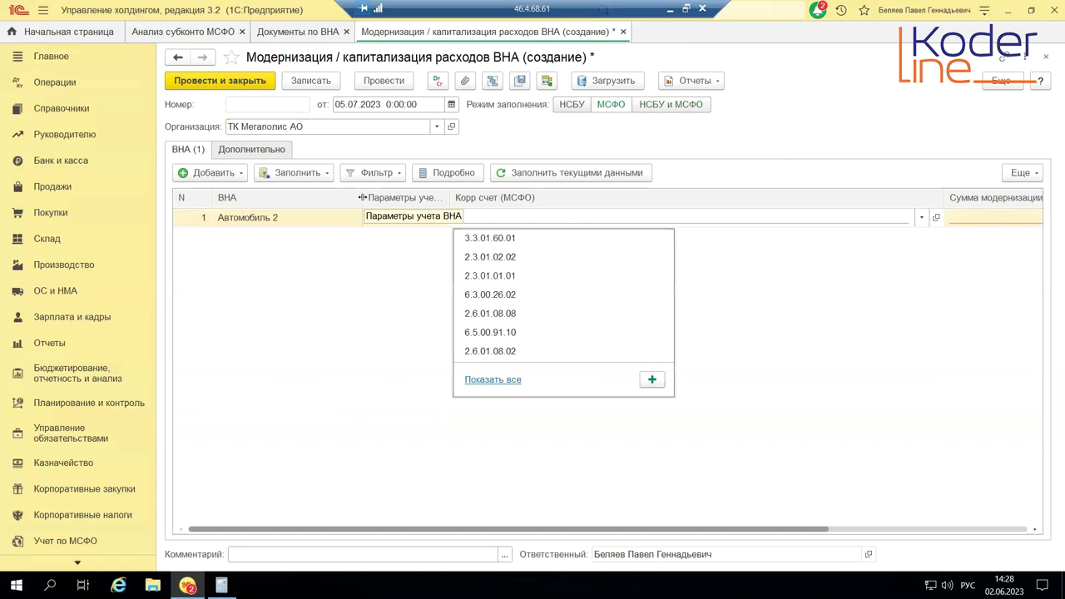
- Set the IFRS corresponding account for Автомобиль 2 to 6.5.00.91.10 with the analytics item Прочие доходы/расходы
{"action": "type", "text": "6"}
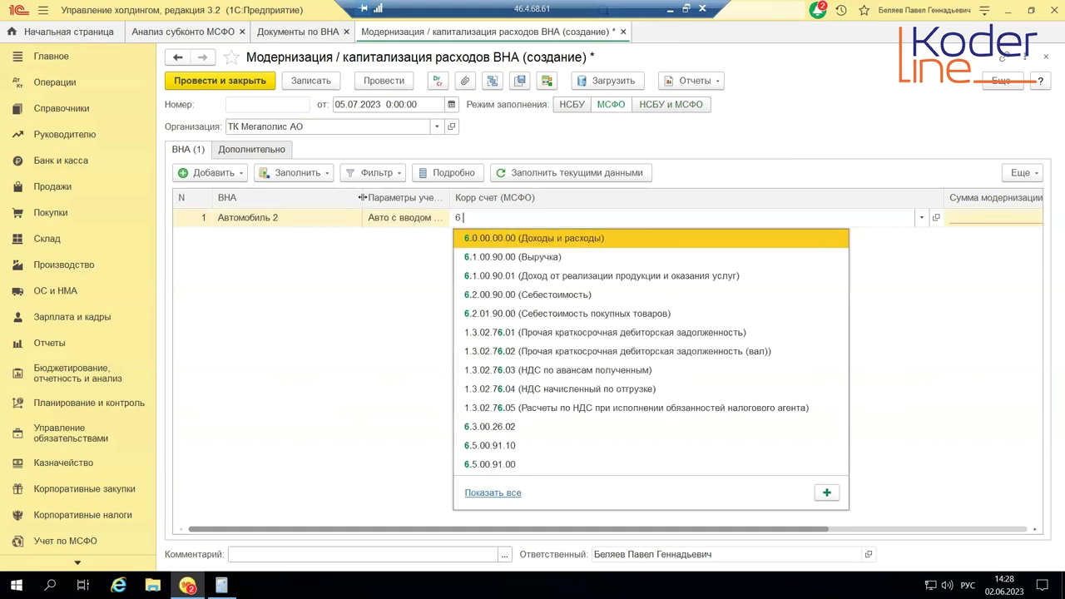
{"action": "type", "text": ".5ю"}
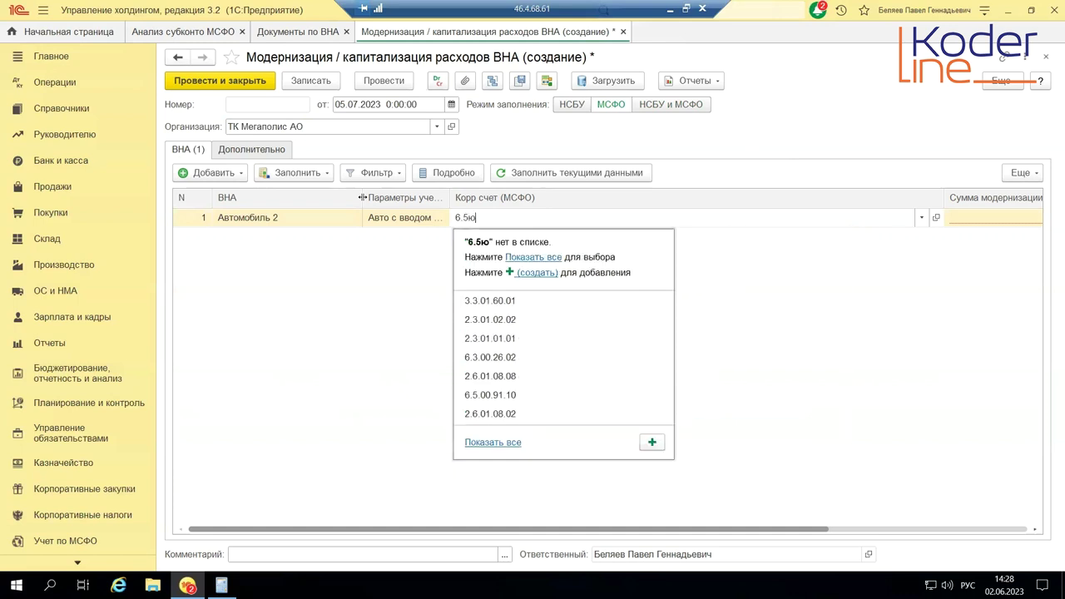
{"action": "type", "text": "00ю91"}
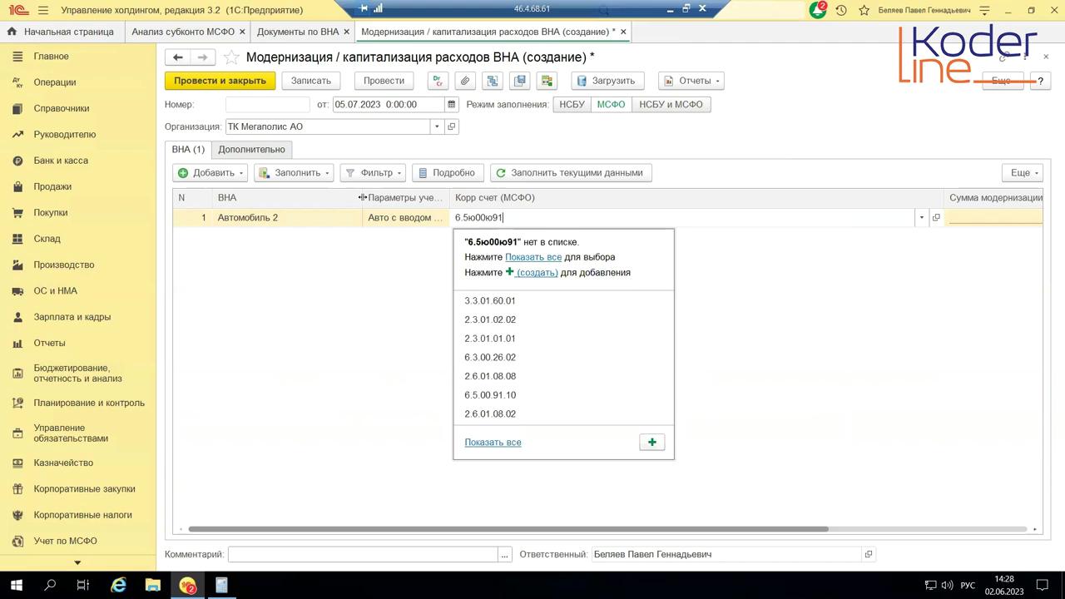
{"action": "key", "text": "BackSpace"}
{"action": "key", "text": "BackSpace"}
{"action": "key", "text": "BackSpace"}
{"action": "key", "text": "BackSpace"}
{"action": "key", "text": "BackSpace"}
{"action": "key", "text": "BackSpace"}
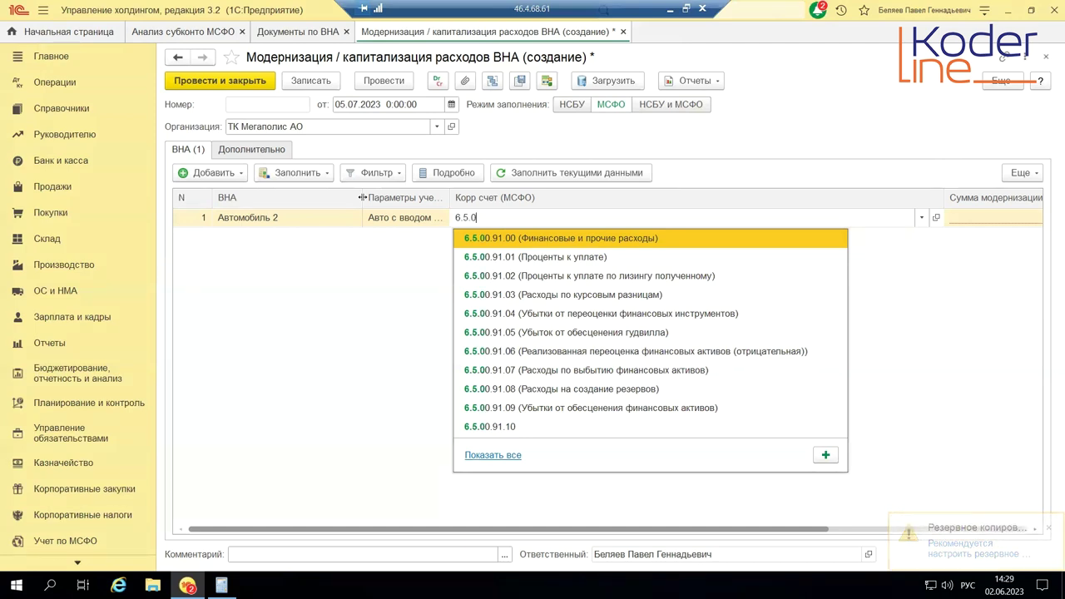
{"action": "left_click", "coordinate": [542, 428]}
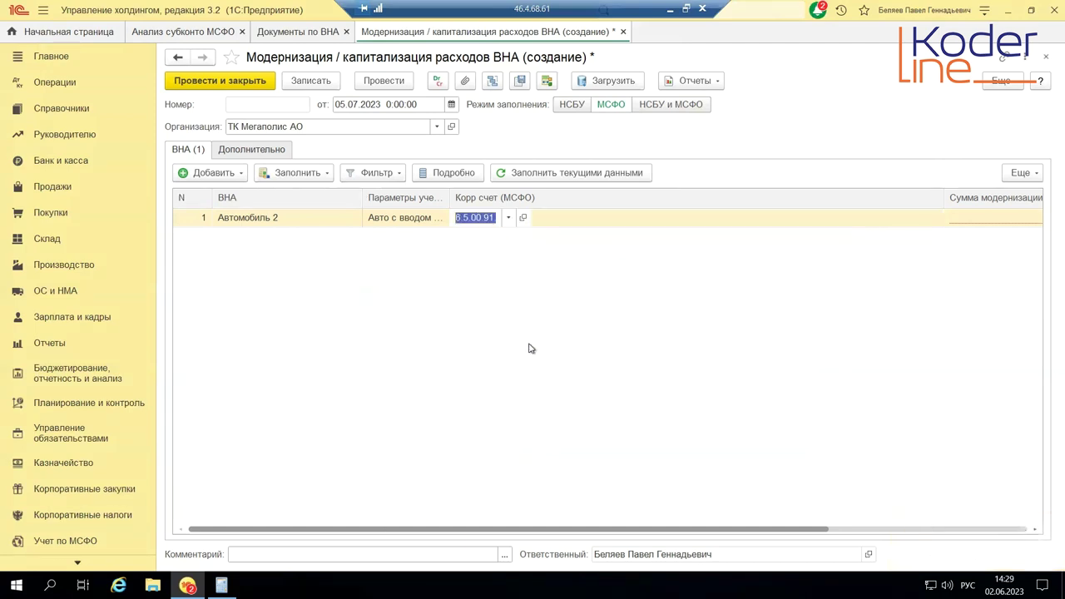
{"action": "left_click", "coordinate": [546, 220]}
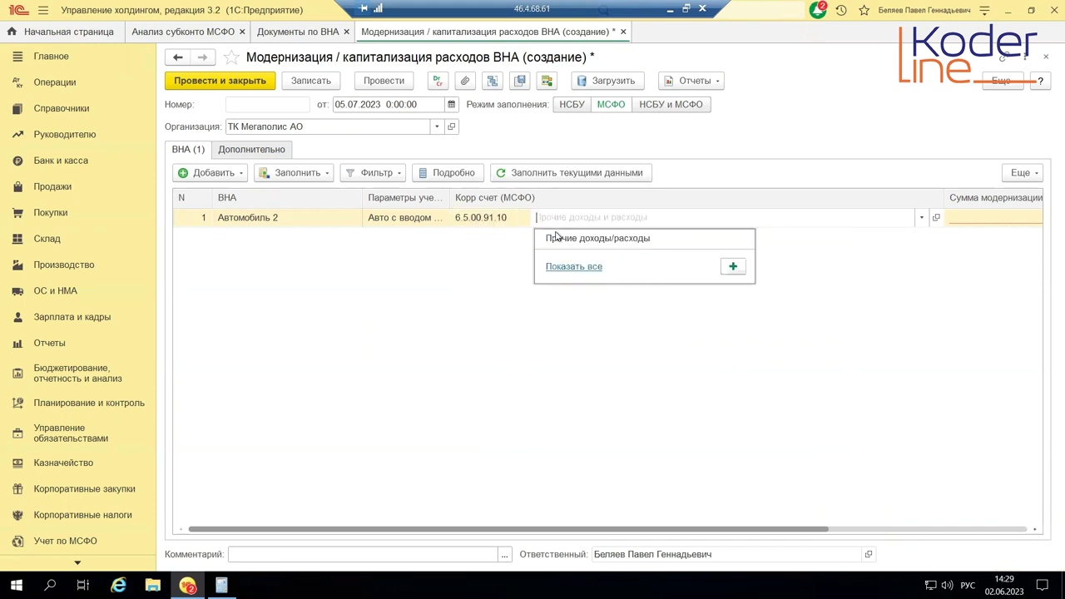
{"action": "left_click", "coordinate": [607, 239]}
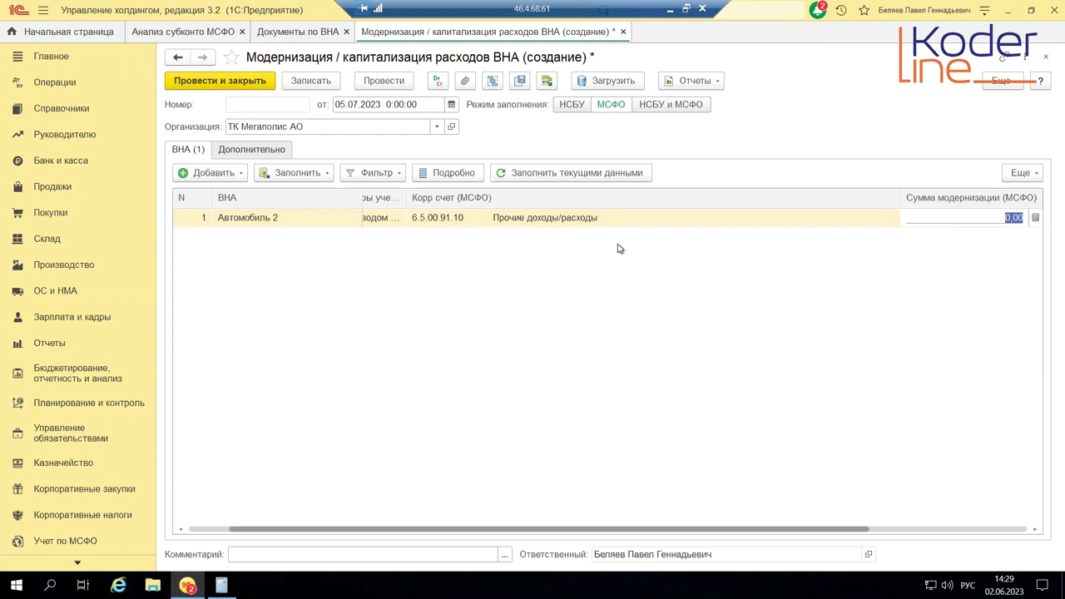
- Narrow the corresponding account column and set the IFRS modernization amount for Автомобиль 2 to 50 000
{"action": "left_click_drag", "start_coordinate": [899, 198], "coordinate": [704, 185]}
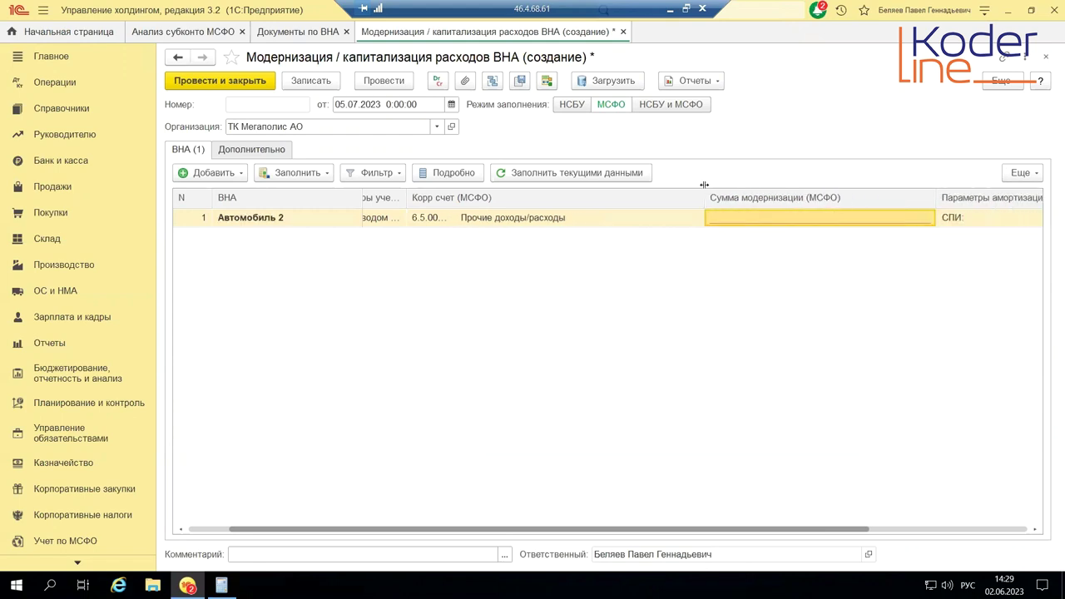
{"action": "left_click", "coordinate": [797, 223]}
{"action": "type", "text": "500"}
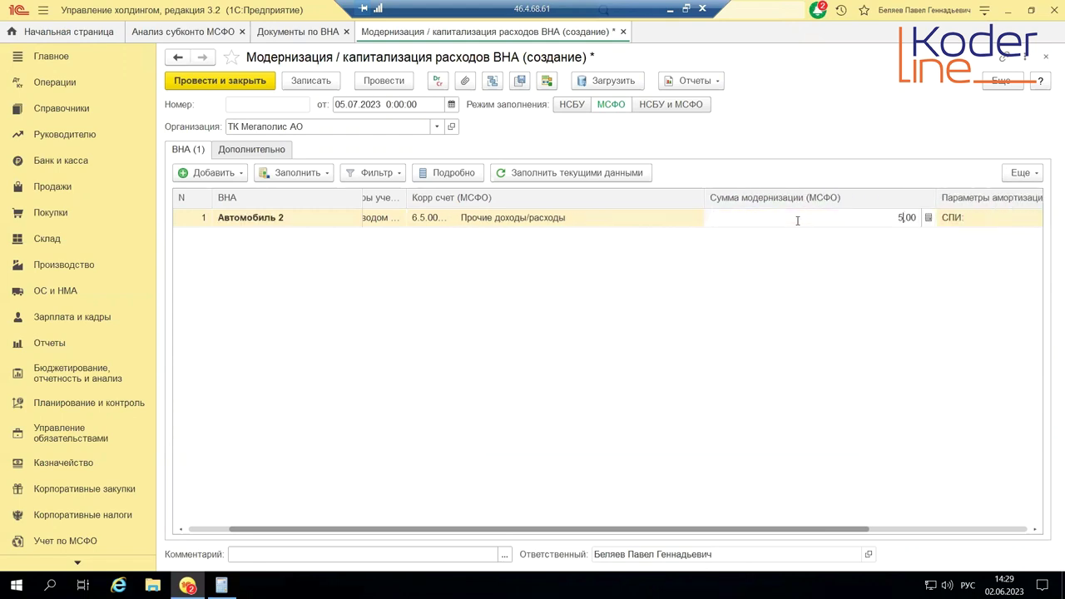
{"action": "key", "text": "Return"}
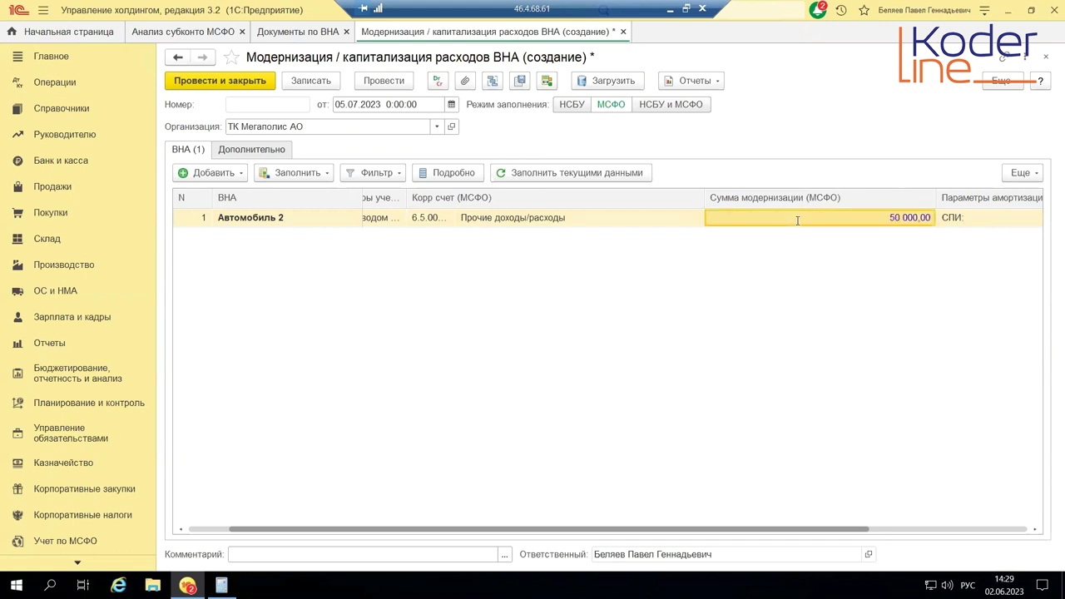
- Check the useful life and the detailed accounting parameters of Автомобиль 2, and post the modernization document
{"action": "scroll", "coordinate": [962, 558], "scroll_direction": "right", "scroll_amount": 3}
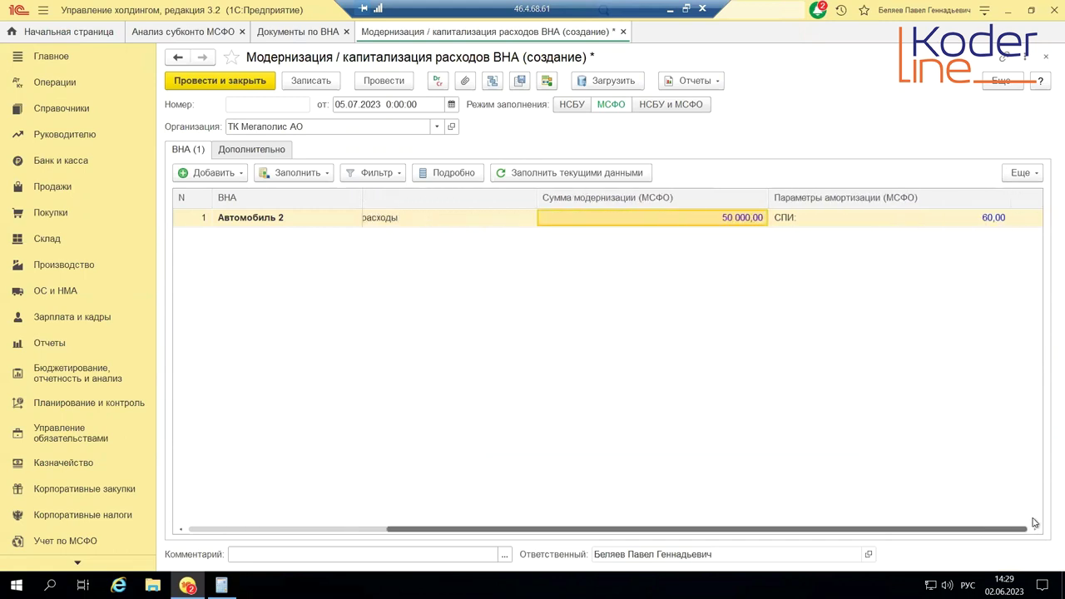
{"action": "left_click", "coordinate": [948, 227]}
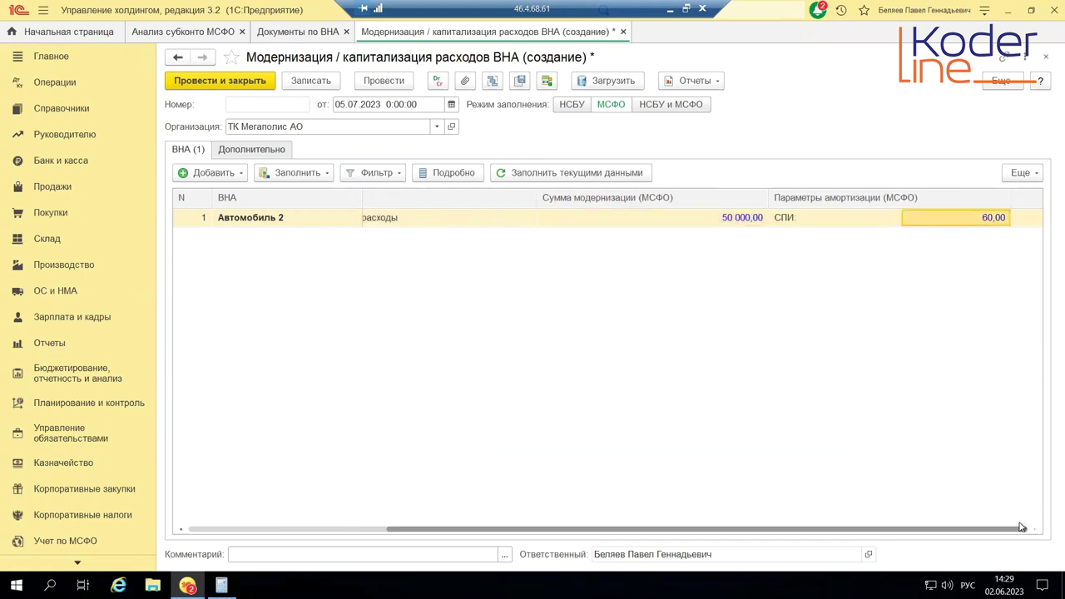
{"action": "left_click_drag", "start_coordinate": [1017, 534], "coordinate": [819, 534]}
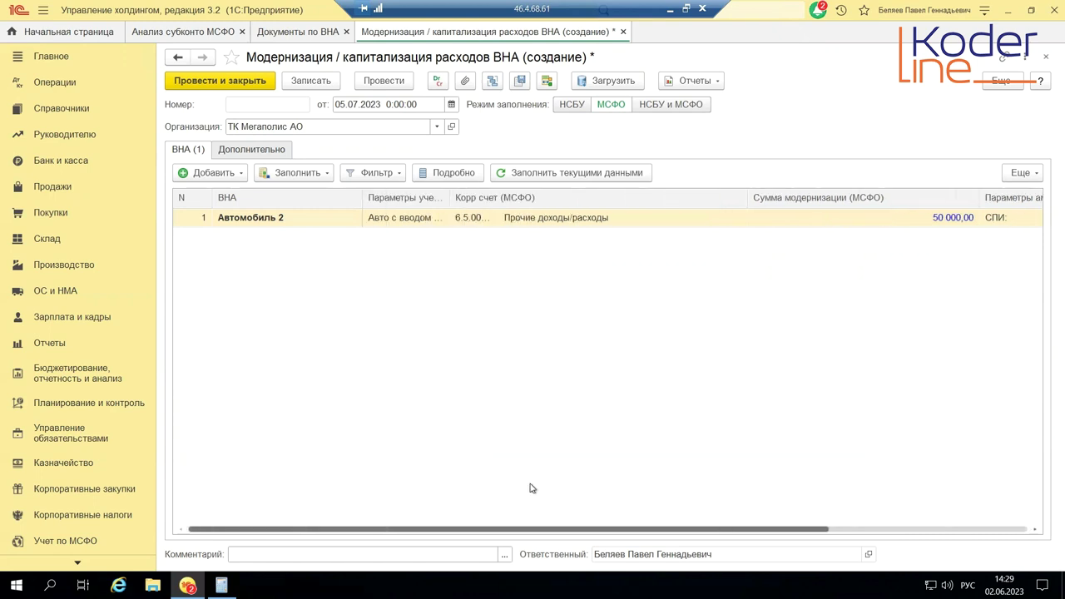
{"action": "left_click", "coordinate": [447, 171]}
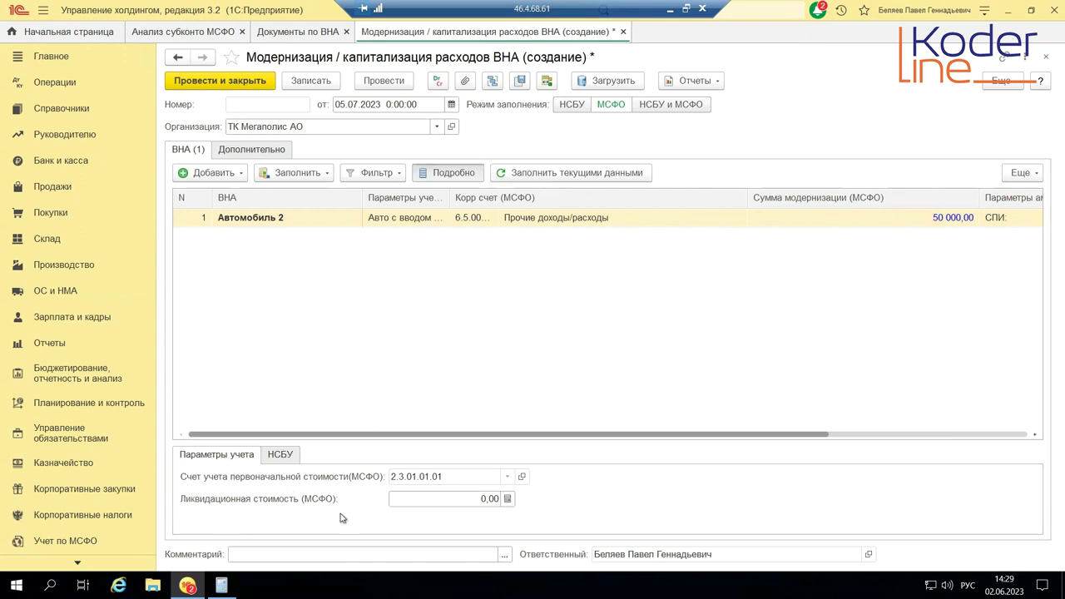
{"action": "left_click", "coordinate": [384, 83]}
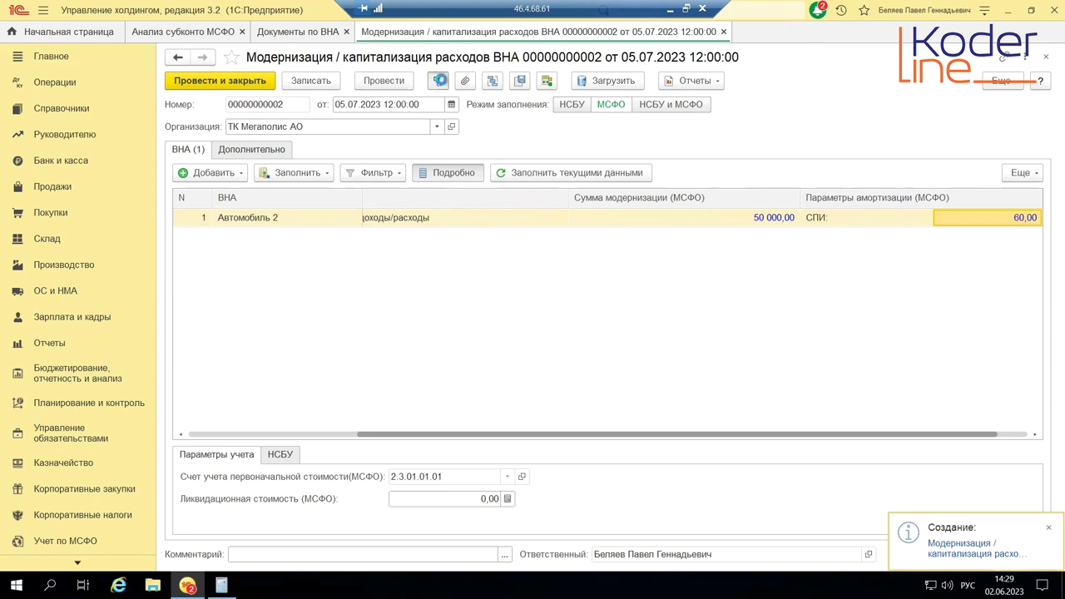
- Open the modernization document's movements and review the IFRS depreciation and modernization postings for Автомобиль 2
{"action": "left_click", "coordinate": [439, 80]}
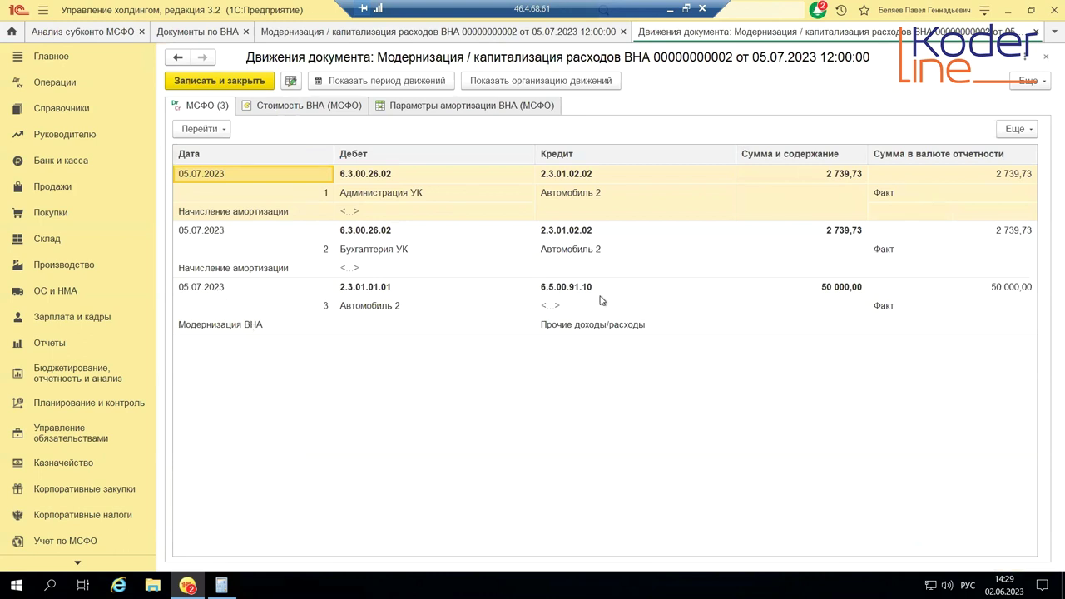
{"action": "left_click", "coordinate": [834, 177]}
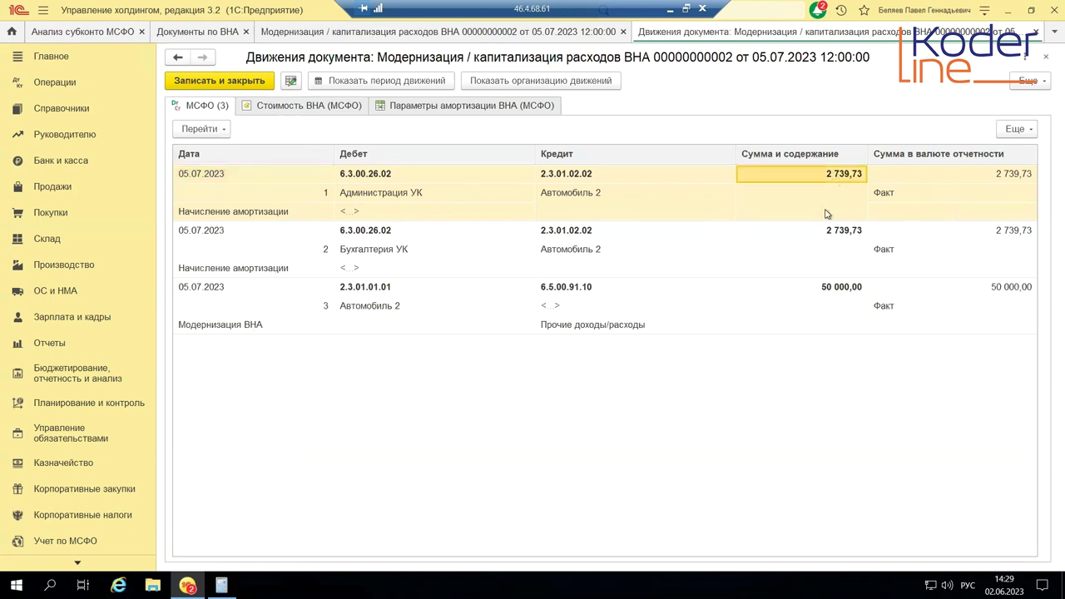
{"action": "left_click", "coordinate": [838, 252]}
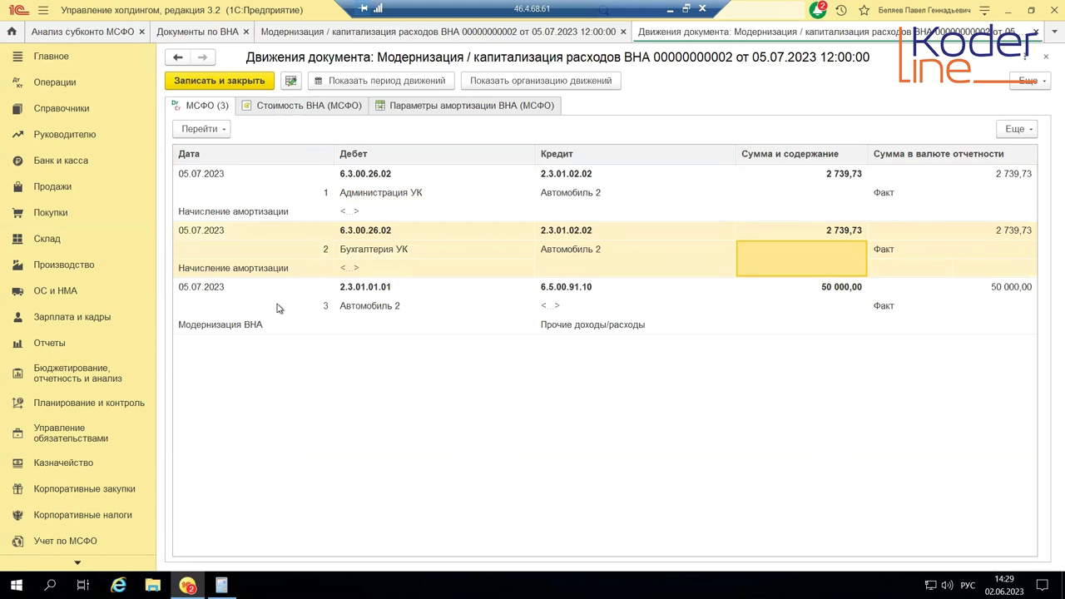
{"action": "left_click", "coordinate": [398, 287]}
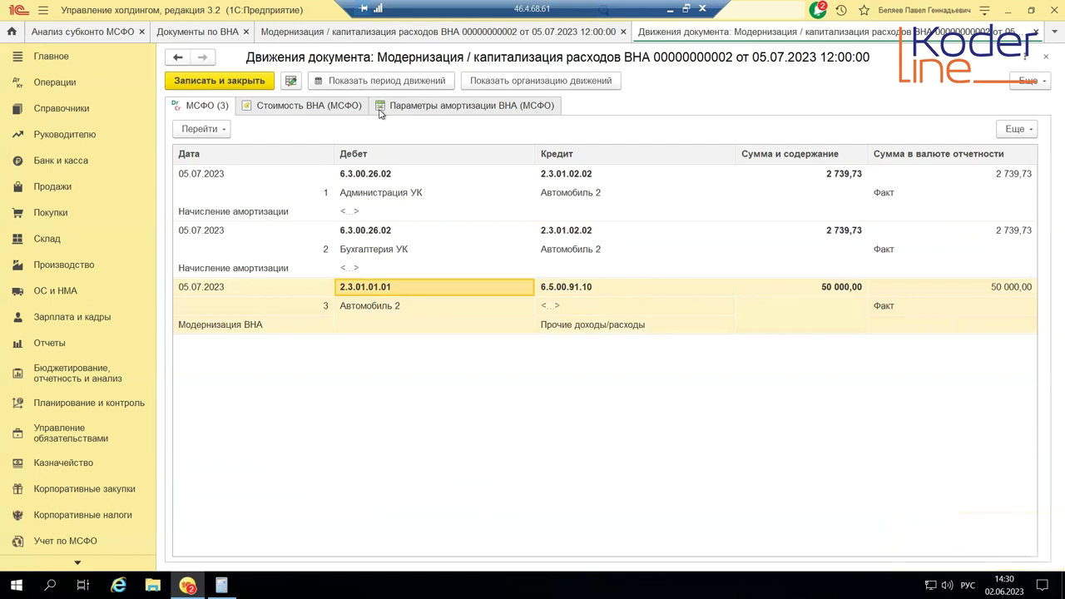
- Examine the Стоимость ВНА (МСФО) and Параметры амортизации ВНА (МСФО) register entries, and close the report and the modernization document
{"action": "left_click", "coordinate": [309, 106]}
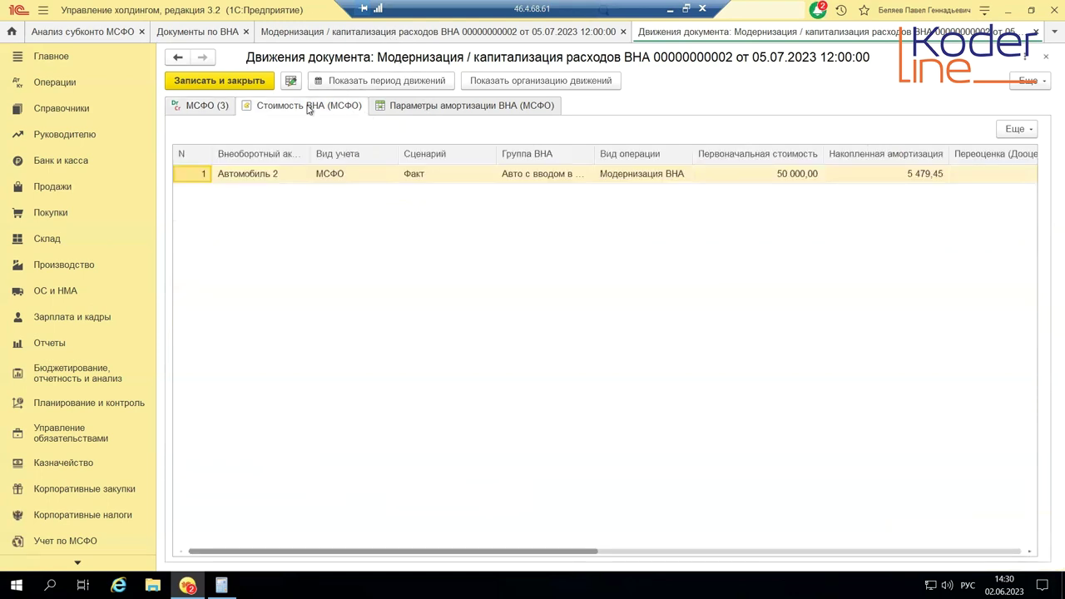
{"action": "left_click", "coordinate": [654, 178]}
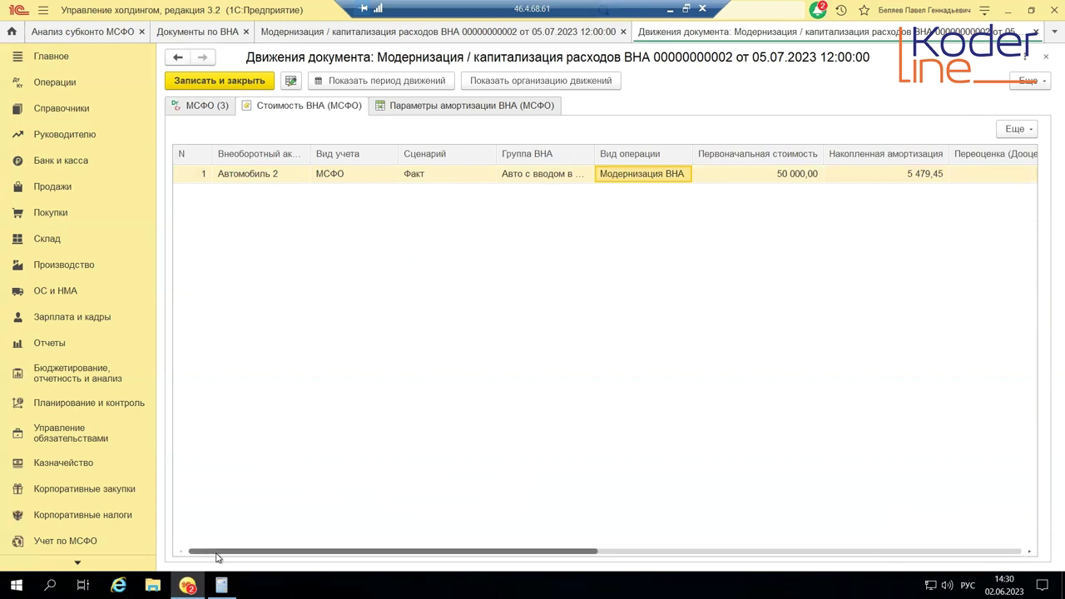
{"action": "left_click_drag", "start_coordinate": [209, 556], "coordinate": [217, 558]}
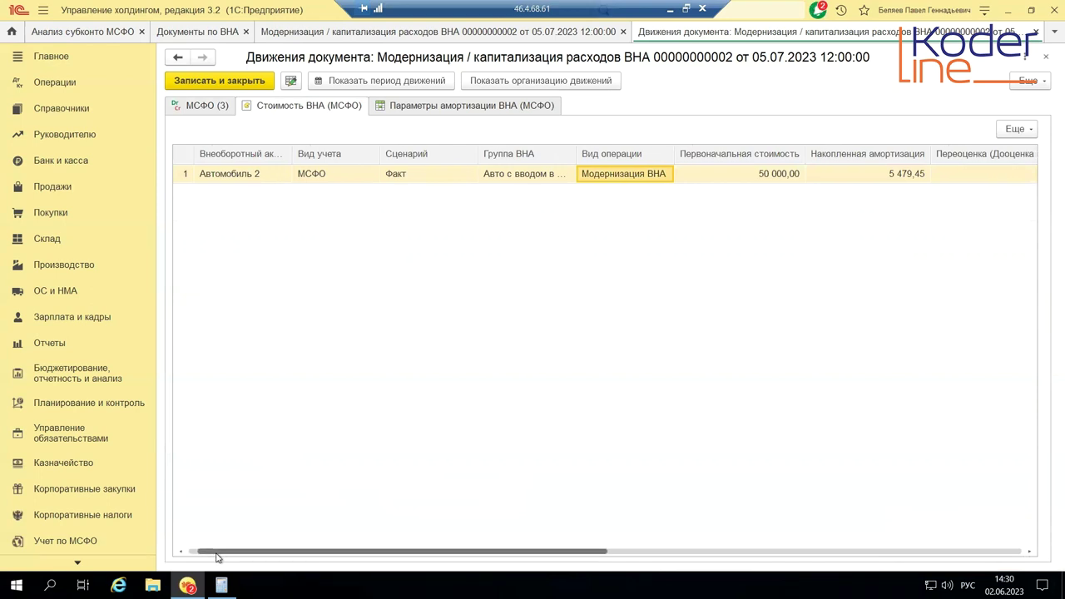
{"action": "scroll", "coordinate": [232, 556], "scroll_direction": "right", "scroll_amount": 3}
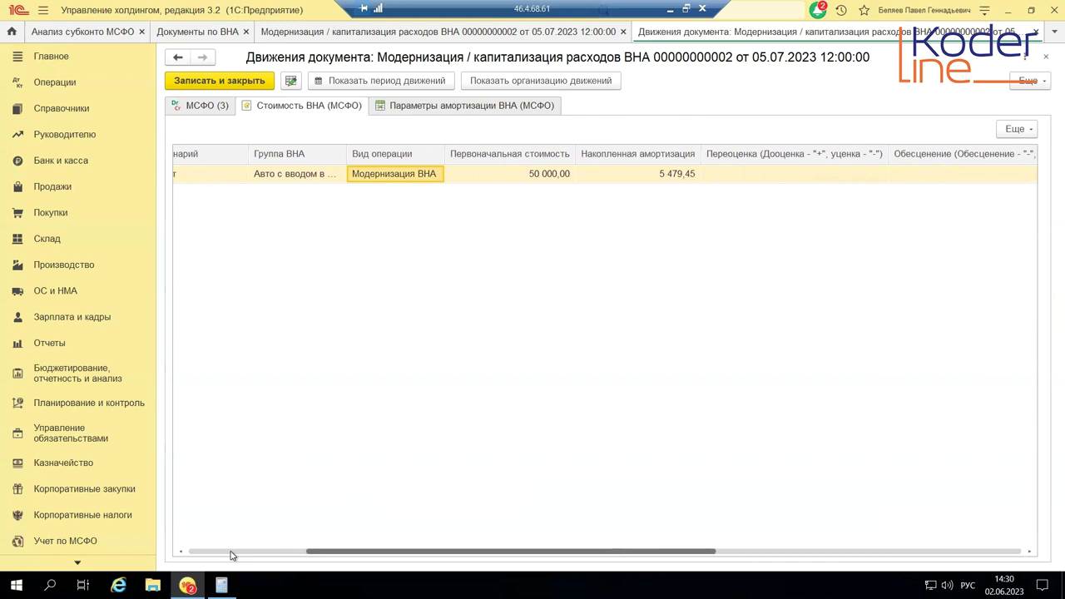
{"action": "scroll", "coordinate": [232, 556], "scroll_direction": "right", "scroll_amount": 5}
{"action": "scroll", "coordinate": [232, 556], "scroll_direction": "left", "scroll_amount": 10}
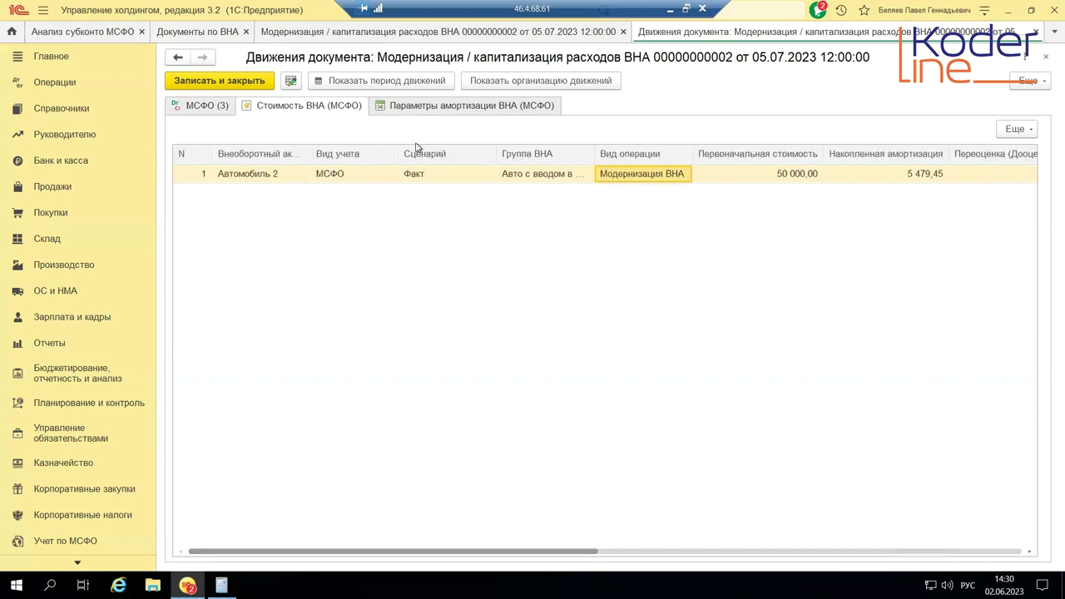
{"action": "left_click", "coordinate": [410, 105]}
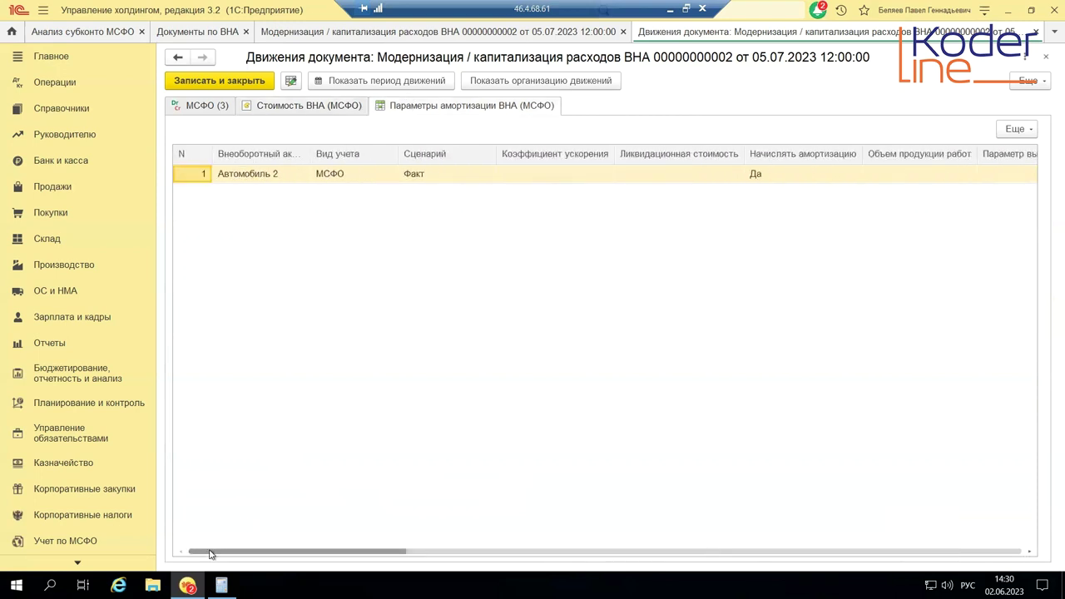
{"action": "scroll", "coordinate": [215, 553], "scroll_direction": "right", "scroll_amount": 8}
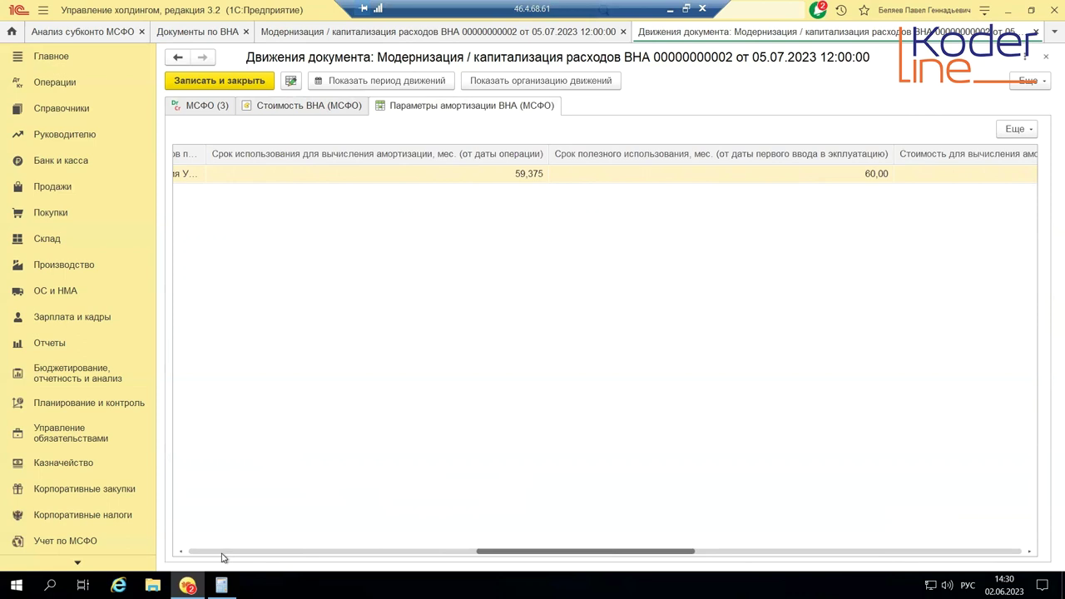
{"action": "scroll", "coordinate": [221, 557], "scroll_direction": "left", "scroll_amount": 8}
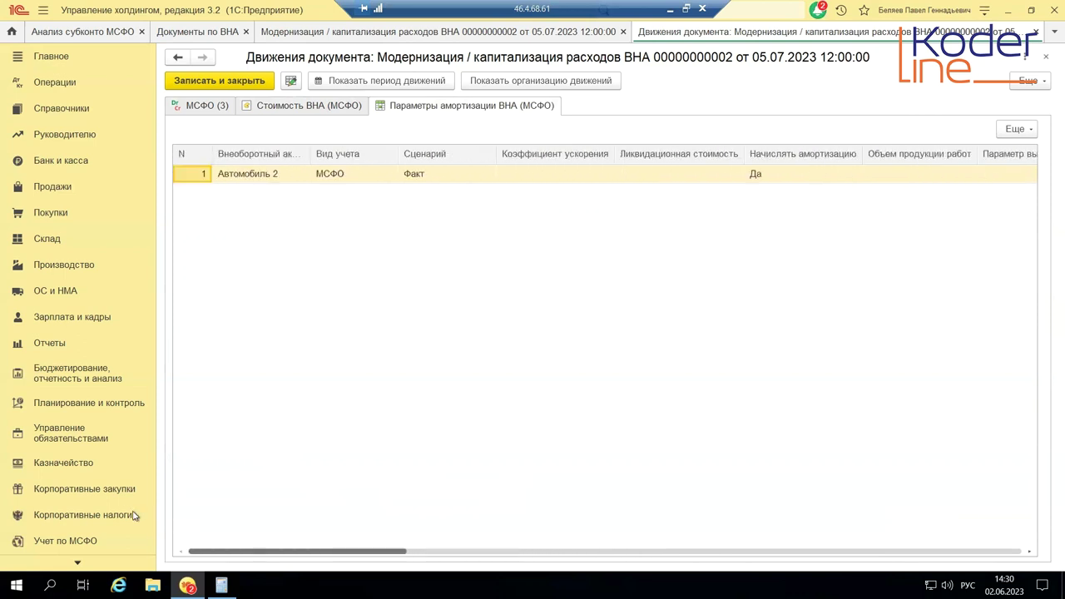
{"action": "left_click", "coordinate": [1046, 57]}
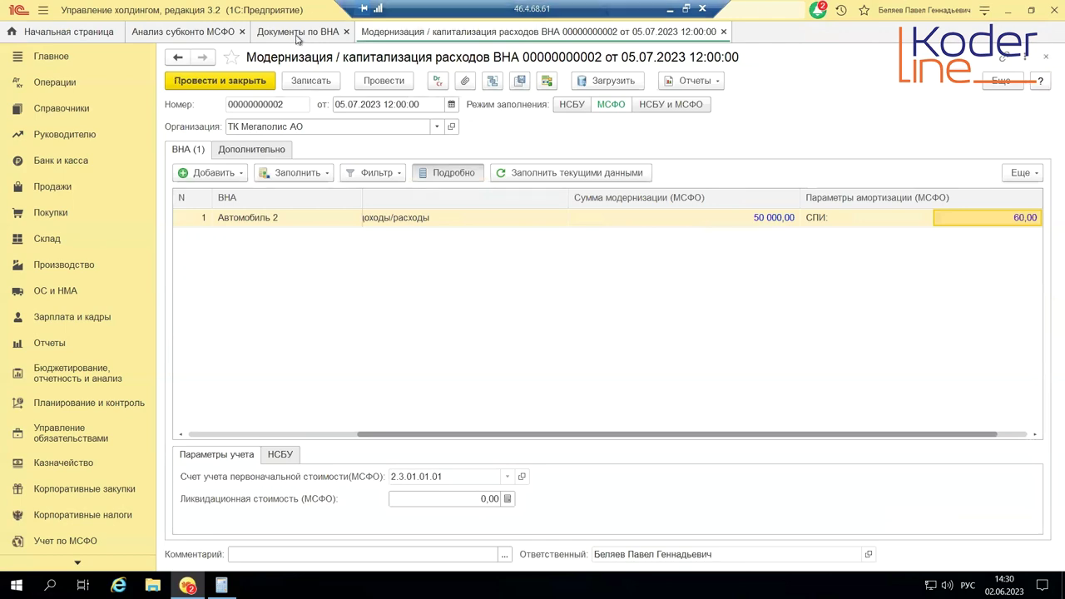
{"action": "left_click", "coordinate": [1046, 57]}
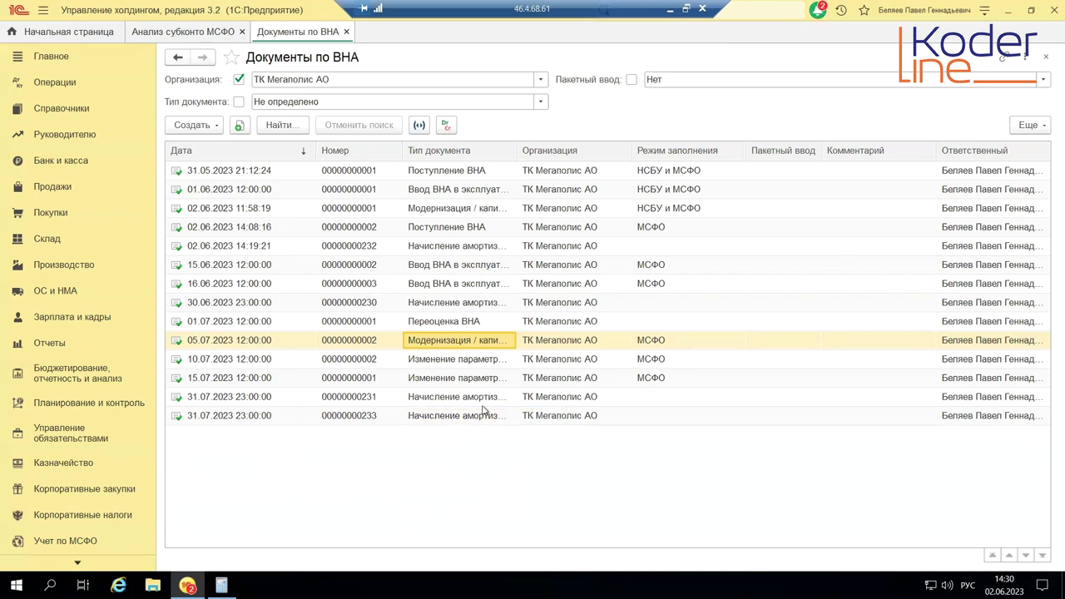
- Mark the first of the two depreciation documents dated 31.07.2023 in the Документы по ВНА list for deletion
{"action": "left_click", "coordinate": [485, 399]}
{"action": "key", "text": "Delete"}
{"action": "key", "text": "Return"}
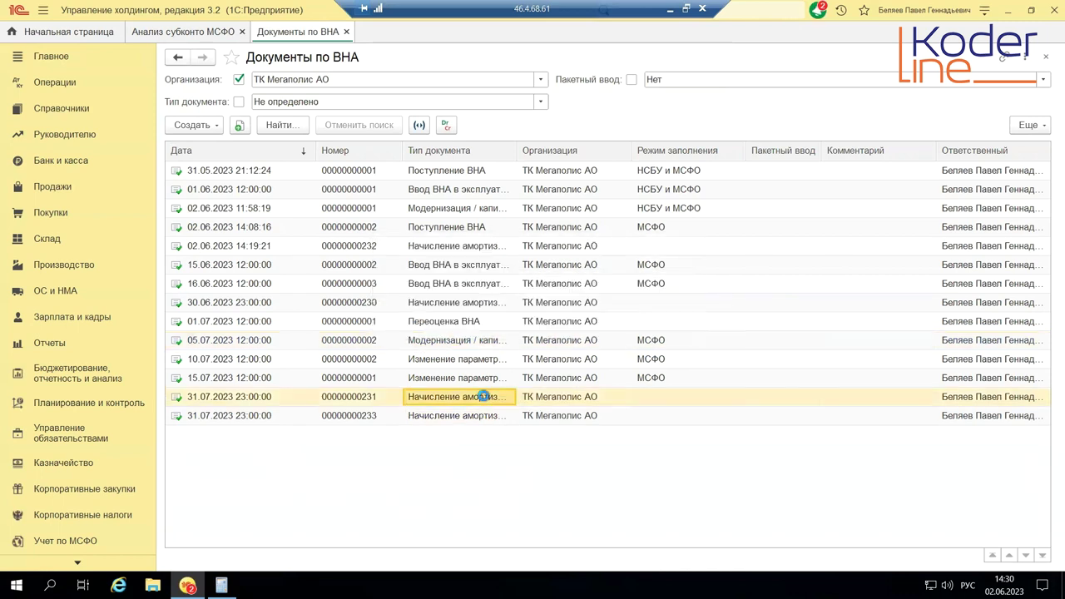
- Open the last depreciation document dated 31.07.2023 in the list and re-post it
{"action": "key", "text": "Down"}
{"action": "key", "text": "Delete"}
{"action": "key", "text": "Return"}
{"action": "key", "text": "Delete"}
{"action": "key", "text": "Return"}
{"action": "key", "text": "Return"}
{"action": "left_click", "coordinate": [407, 83]}
- Open the re-posted depreciation document's movements and review the IFRS depreciation postings for Автомобиль 2
{"action": "left_click", "coordinate": [438, 81]}
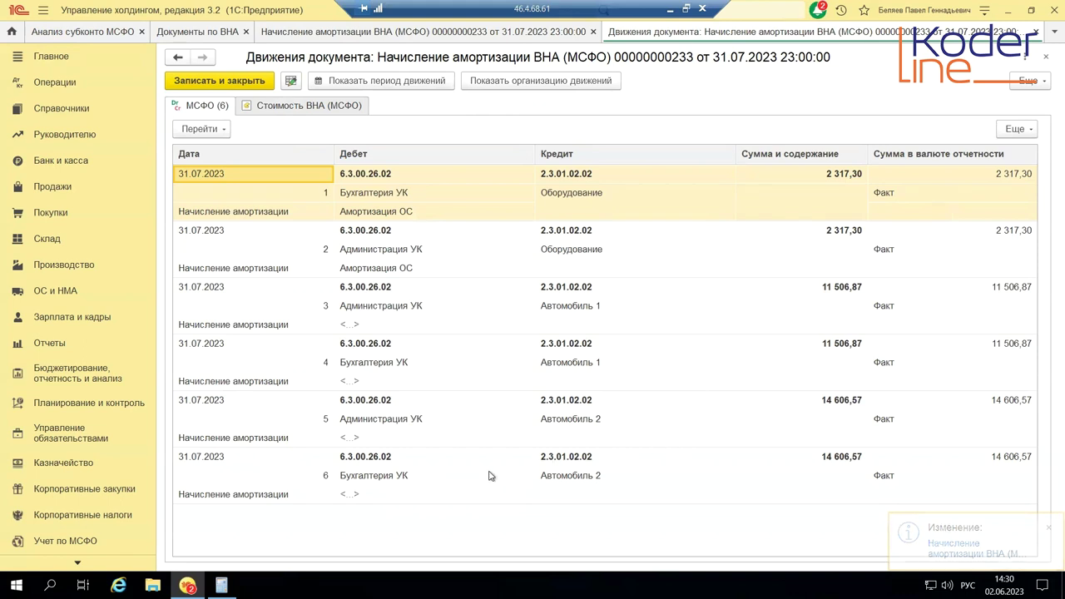
{"action": "left_click", "coordinate": [391, 422]}
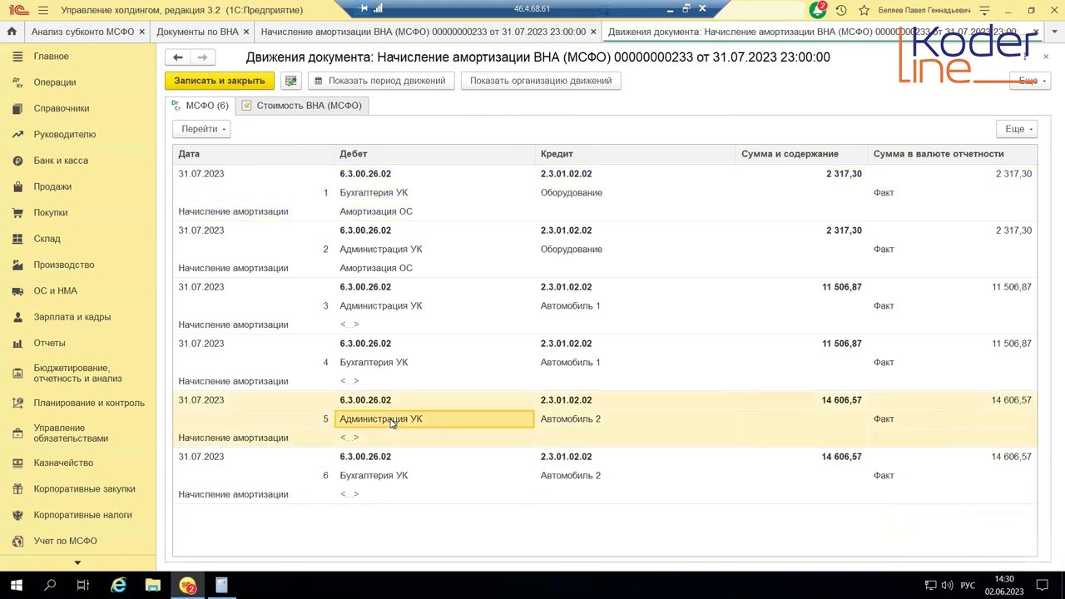
{"action": "left_click", "coordinate": [603, 429]}
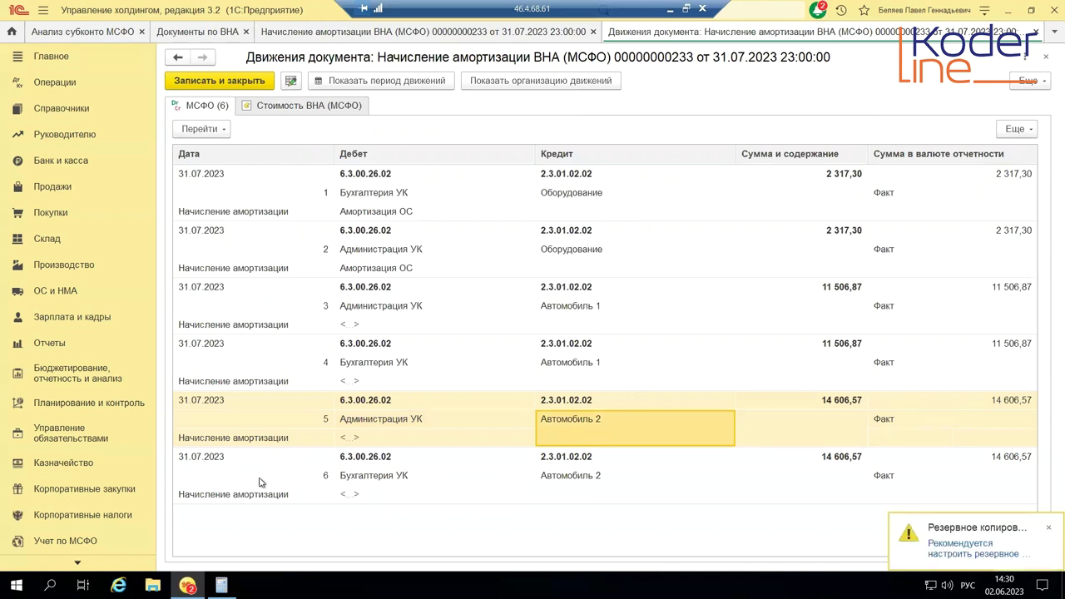
- Check the Автомобиль 2 depreciation amount in the postings, and close the movements report and the depreciation document
{"action": "left_click", "coordinate": [849, 402]}
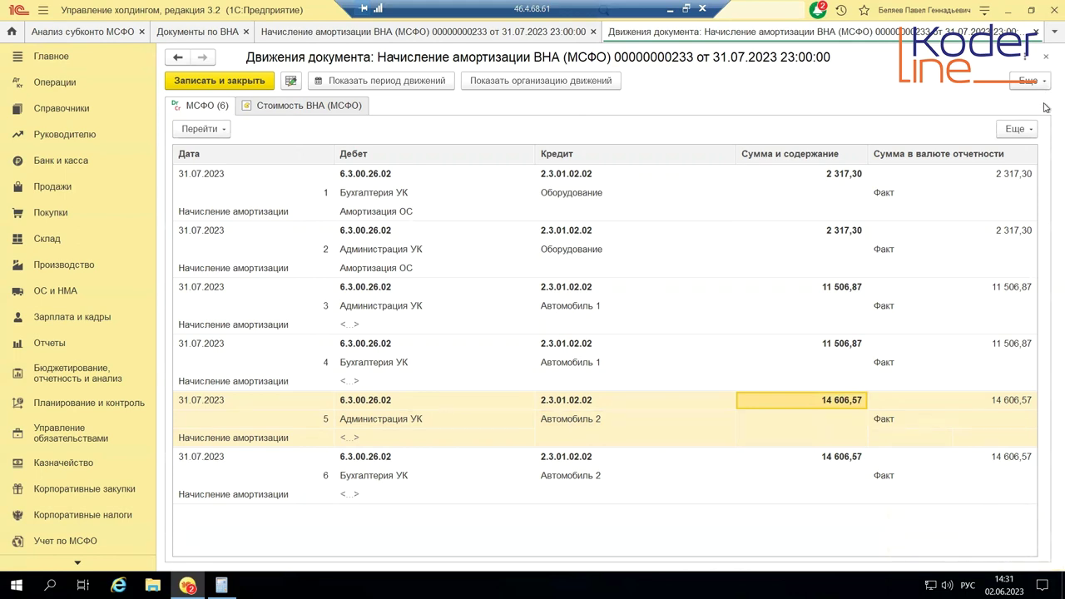
{"action": "left_click", "coordinate": [1045, 66]}
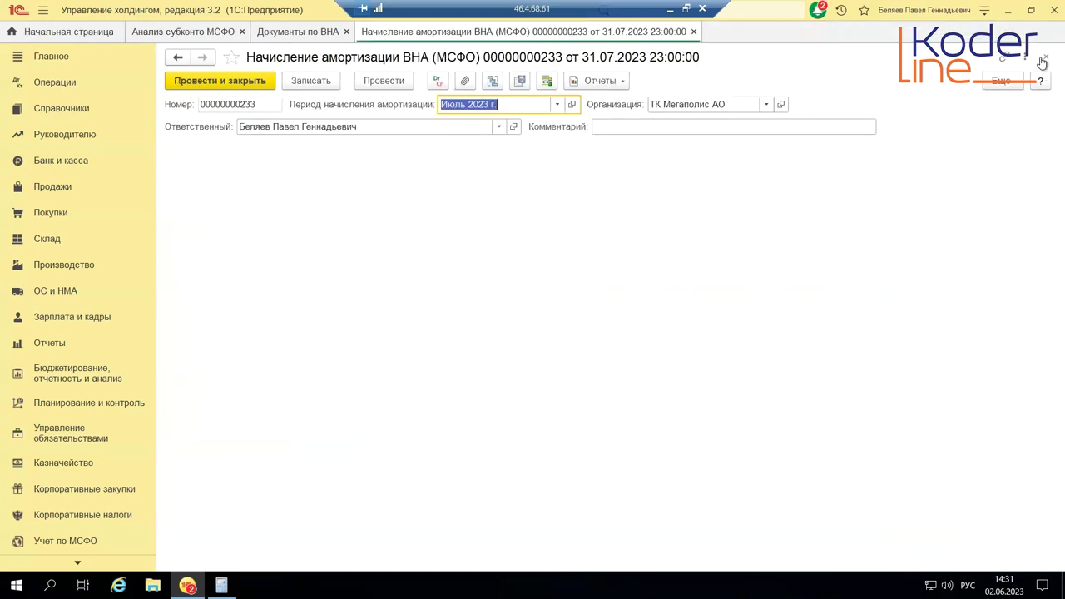
{"action": "left_click", "coordinate": [1047, 65]}
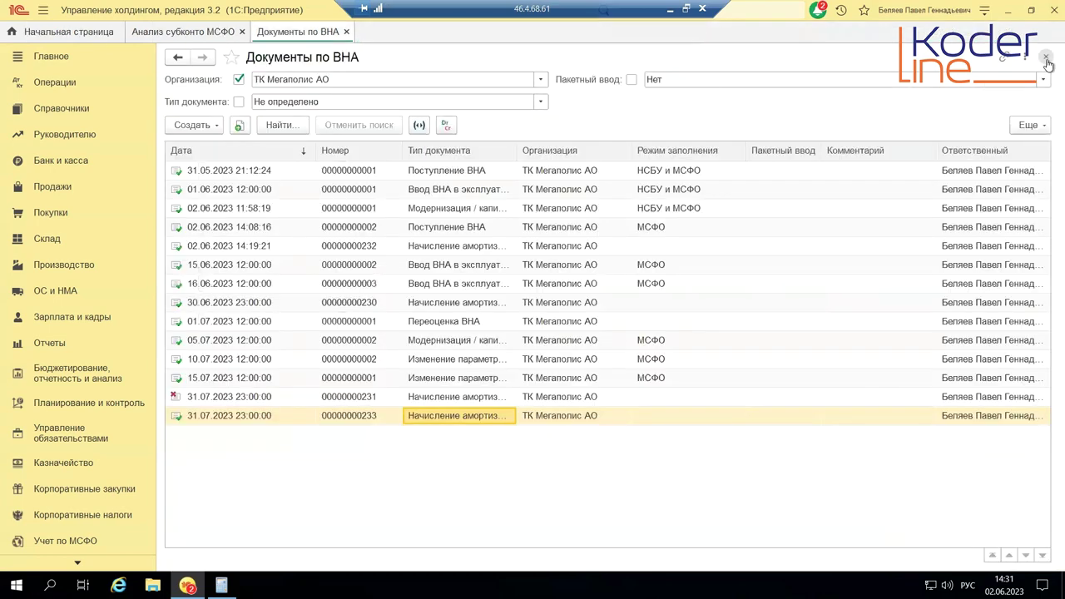
- Start a new Переоценка ВНА document and return to the Документы по ВНА list, leaving the new document open
{"action": "left_click", "coordinate": [219, 129]}
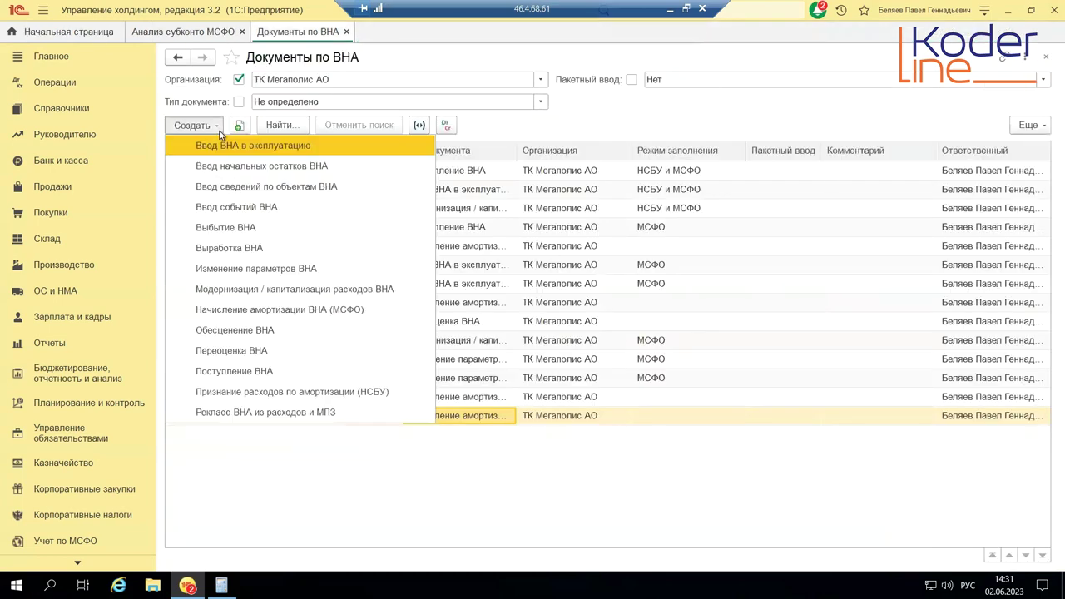
{"action": "left_click", "coordinate": [297, 356]}
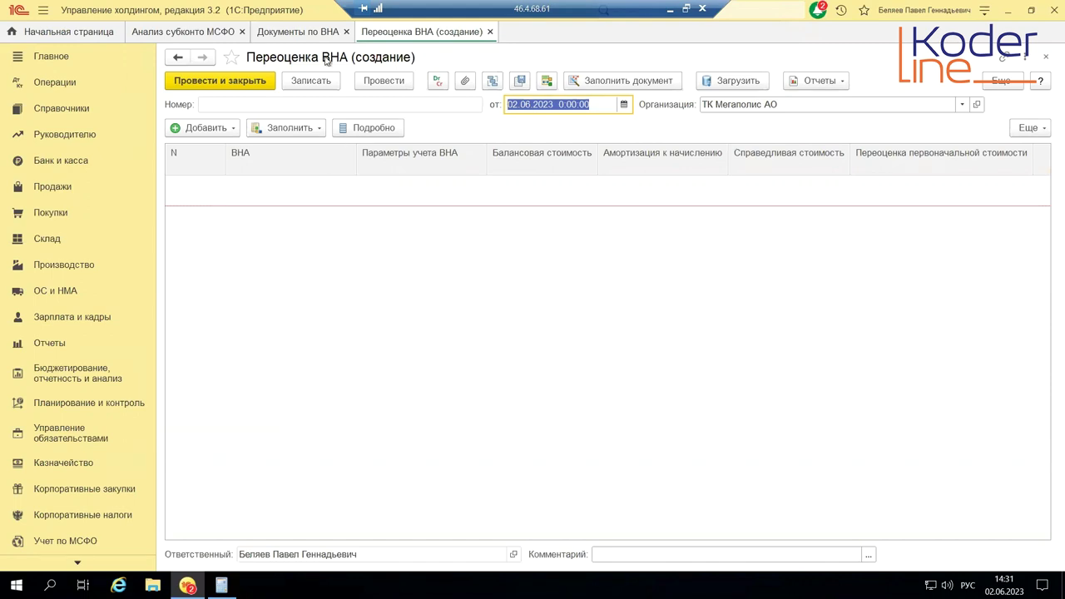
{"action": "left_click", "coordinate": [285, 35]}
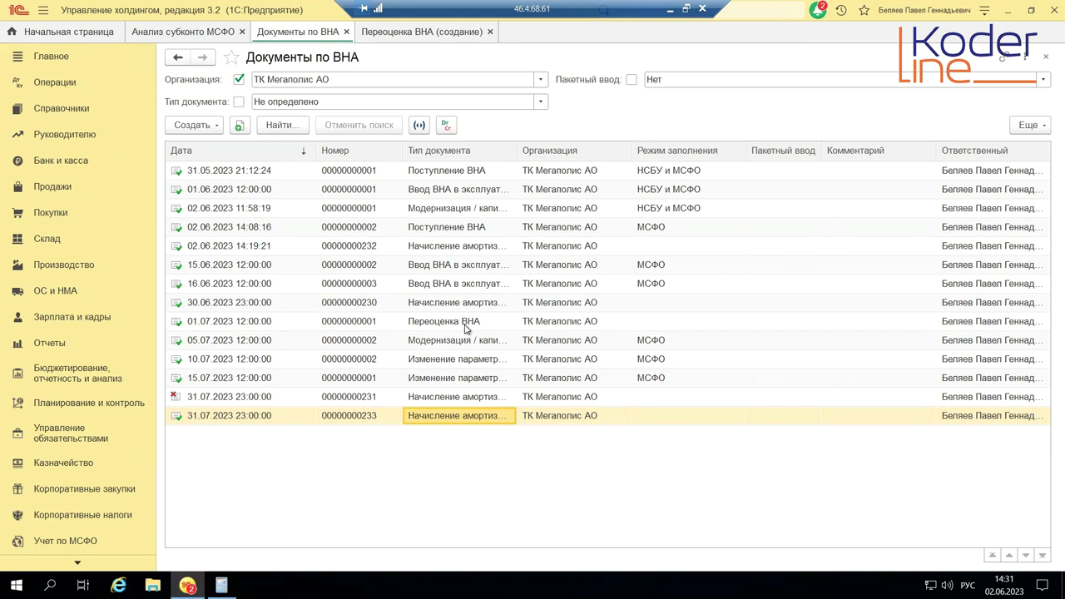
- Create a Ввод ВНА в эксплуатацию document and set its filling mode to МСФО
{"action": "left_click", "coordinate": [200, 132]}
{"action": "left_click", "coordinate": [308, 146]}
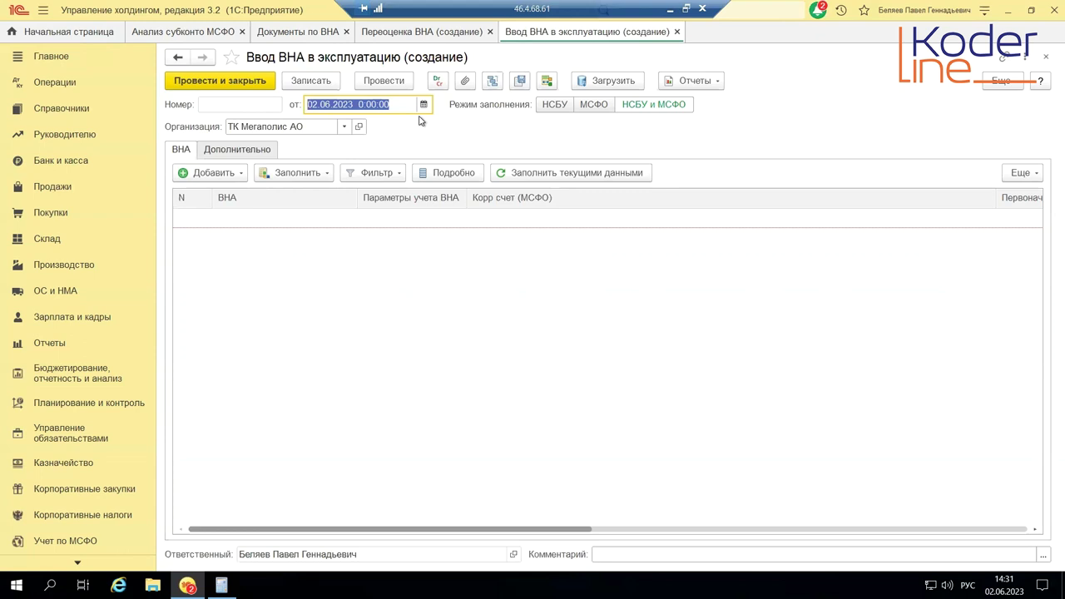
{"action": "left_click", "coordinate": [620, 109]}
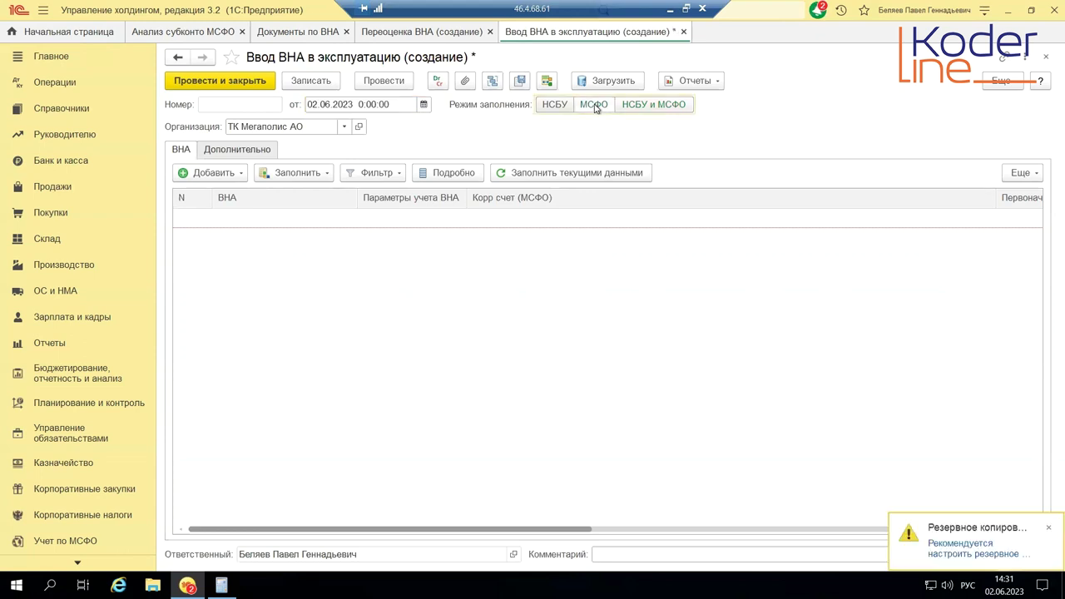
- Add a fixed asset row to the commissioning document and start a new fixed asset card named Автомобиль 3 for it
{"action": "left_click", "coordinate": [214, 173]}
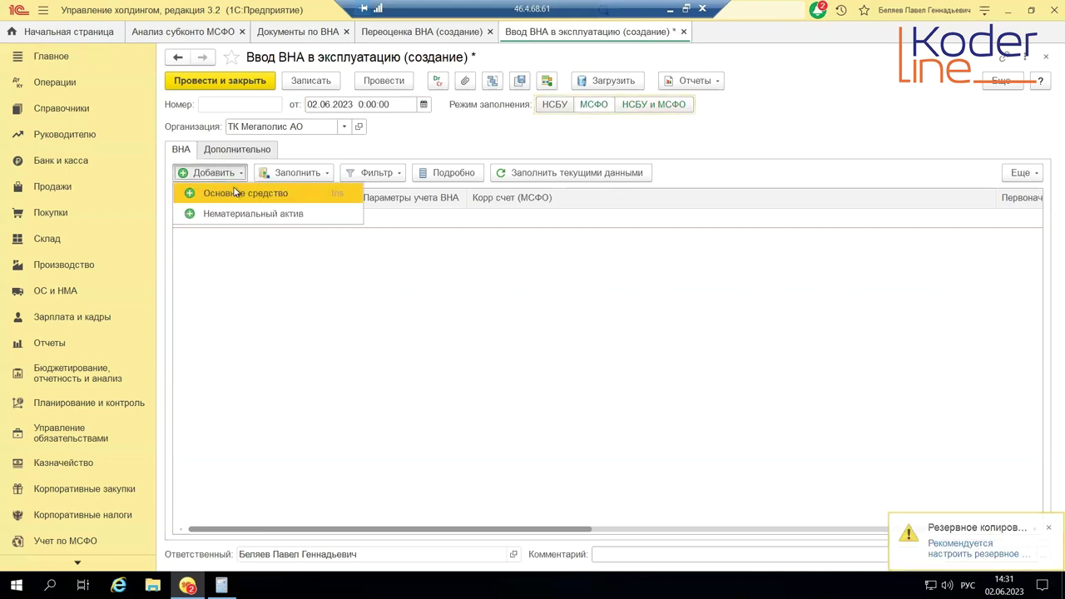
{"action": "left_click", "coordinate": [236, 193]}
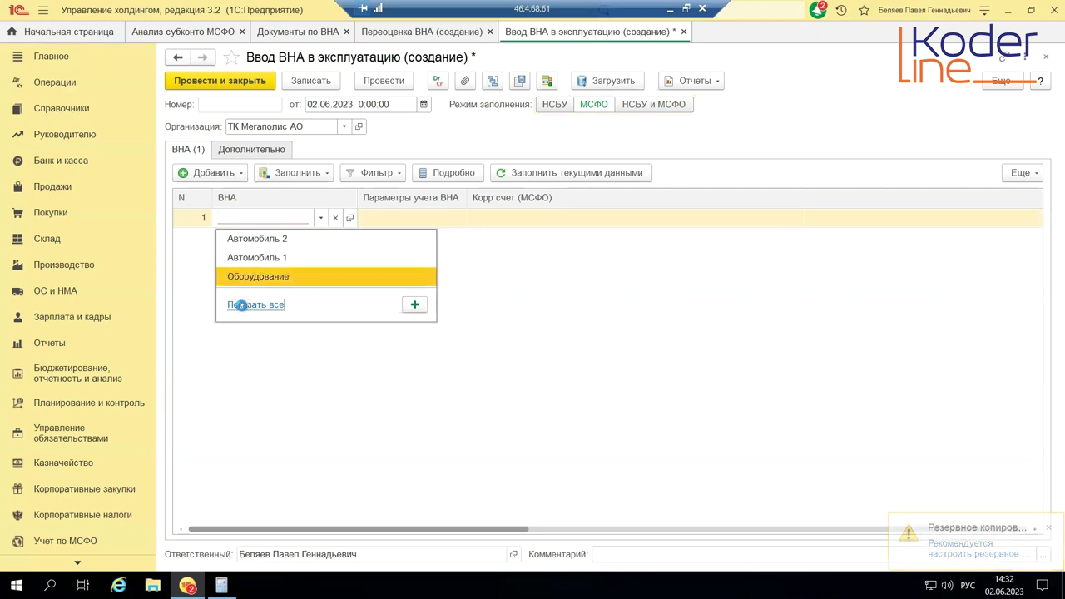
{"action": "left_click", "coordinate": [248, 306]}
{"action": "left_click", "coordinate": [377, 407]}
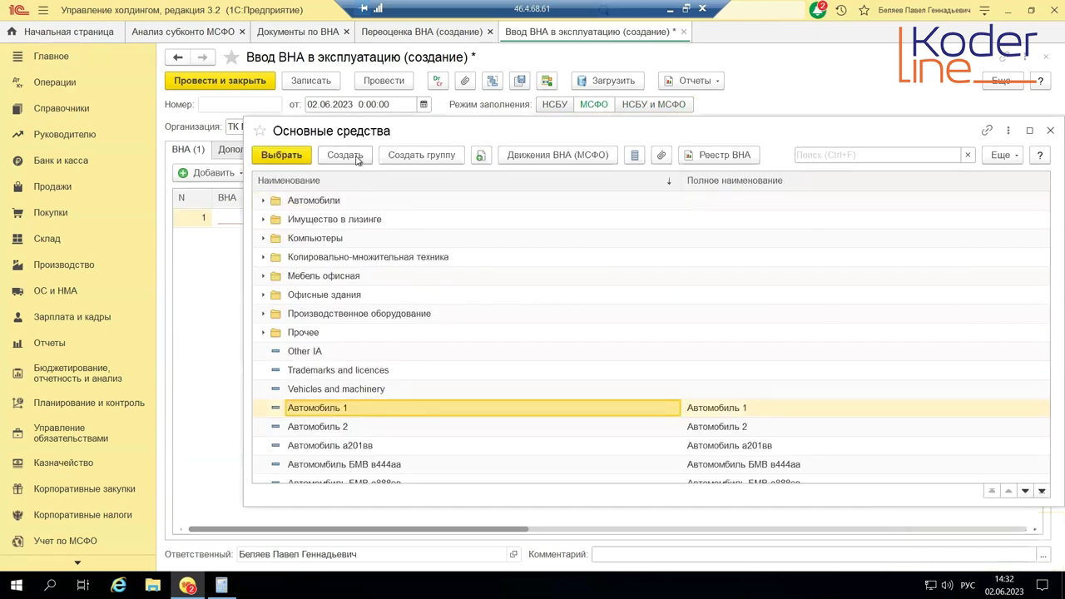
{"action": "left_click", "coordinate": [356, 158]}
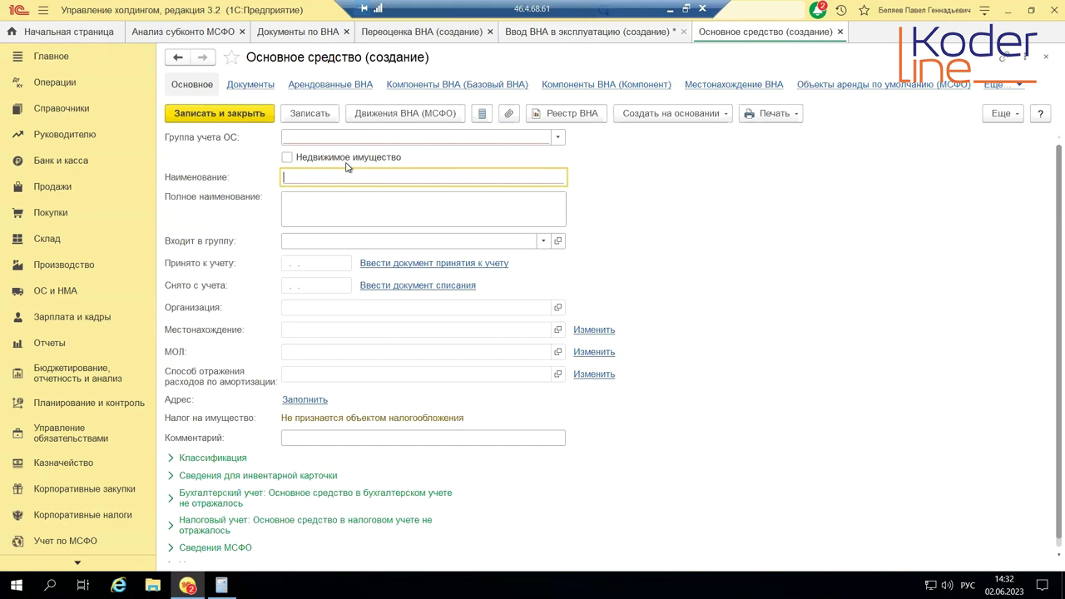
{"action": "type", "text": "Автомобиль 3"}
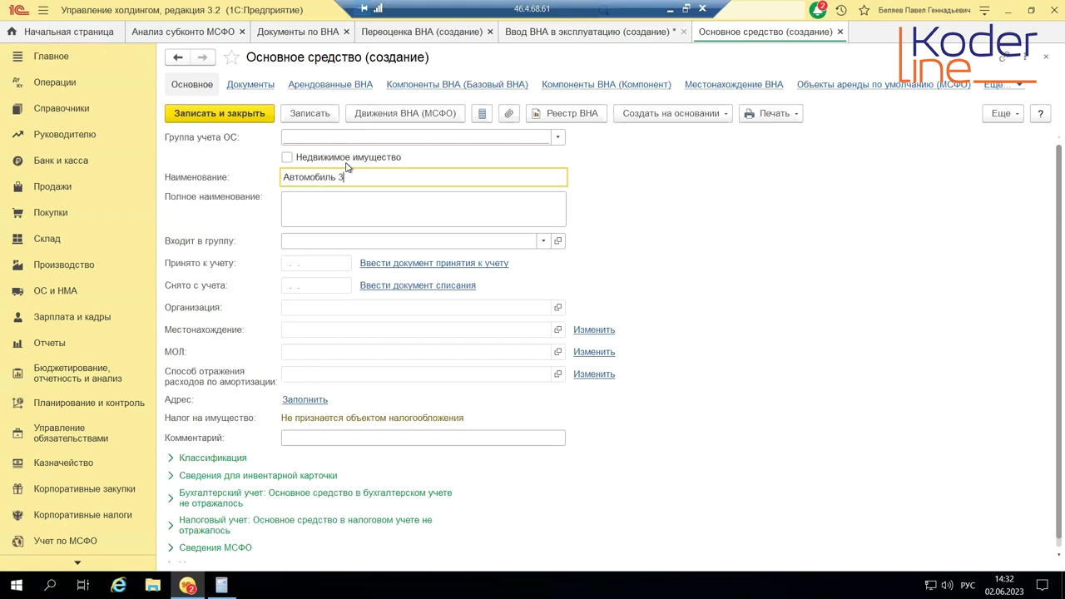
{"action": "left_click", "coordinate": [384, 136]}
{"action": "left_click", "coordinate": [369, 196]}
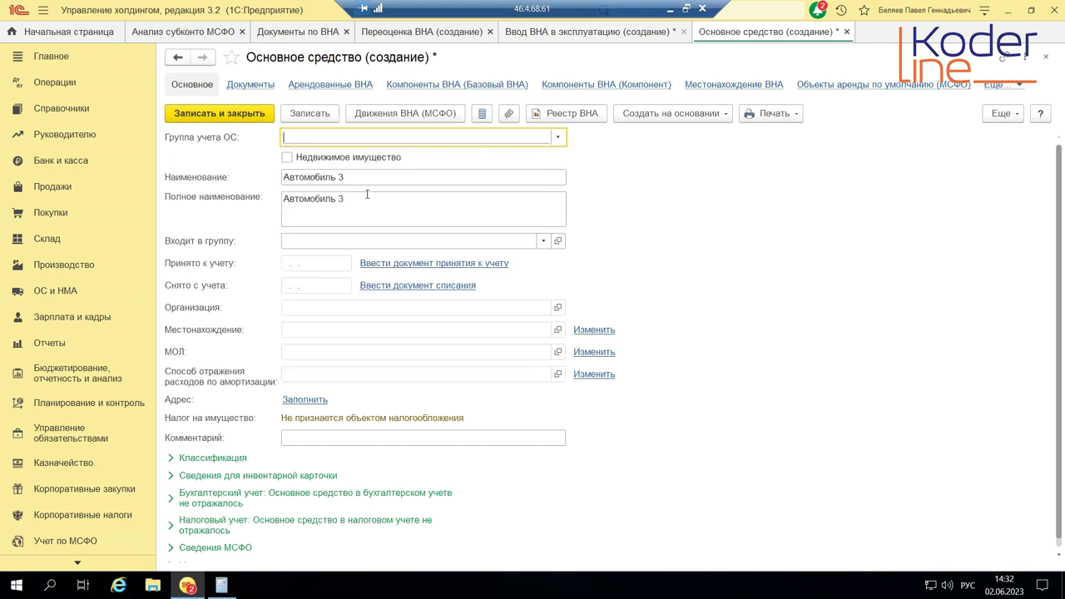
- Set the accounting variant in the asset's Сведения МСФО section to Параллельный учет
{"action": "left_click", "coordinate": [209, 538]}
{"action": "scroll", "coordinate": [314, 470], "scroll_direction": "down", "scroll_amount": 3}
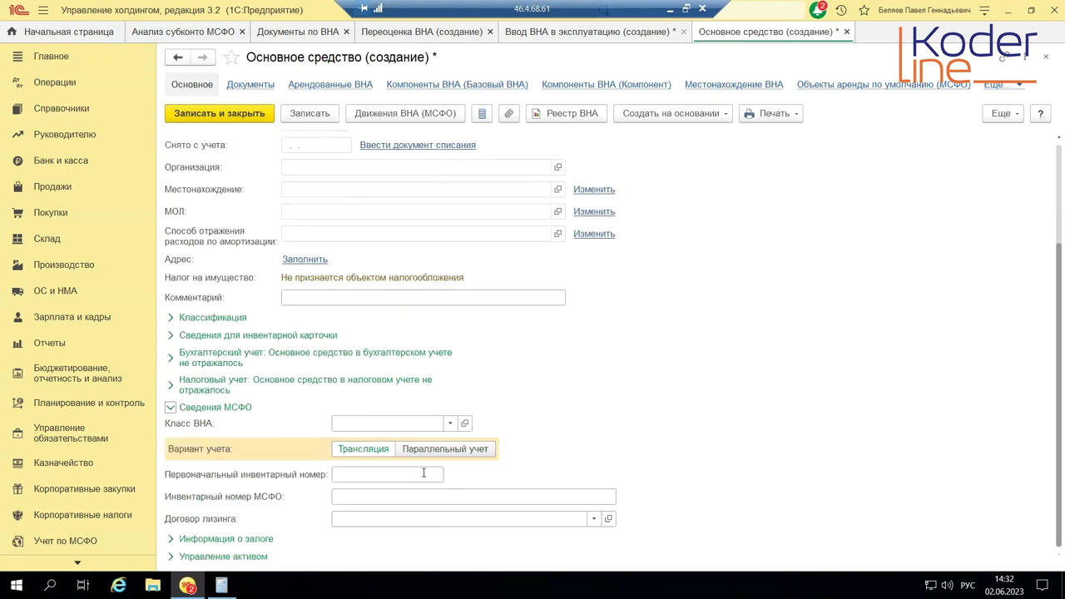
{"action": "left_click", "coordinate": [436, 450]}
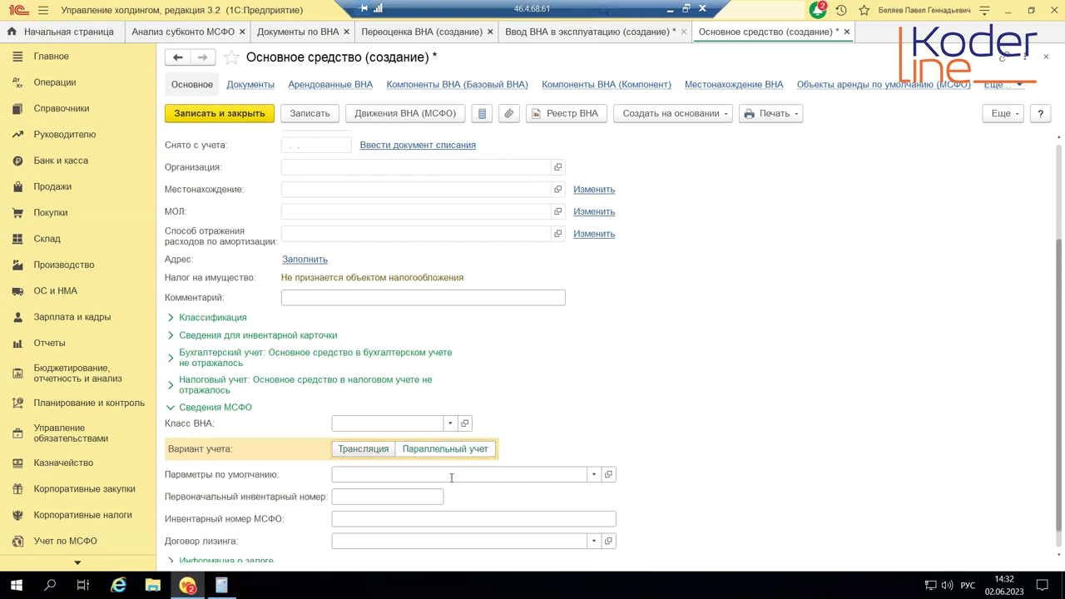
- Open the full list for the asset's default parameters, filter it by the Учет по переоцененной стоимости model, and widen the model column
{"action": "left_click", "coordinate": [449, 476]}
{"action": "left_click", "coordinate": [375, 447]}
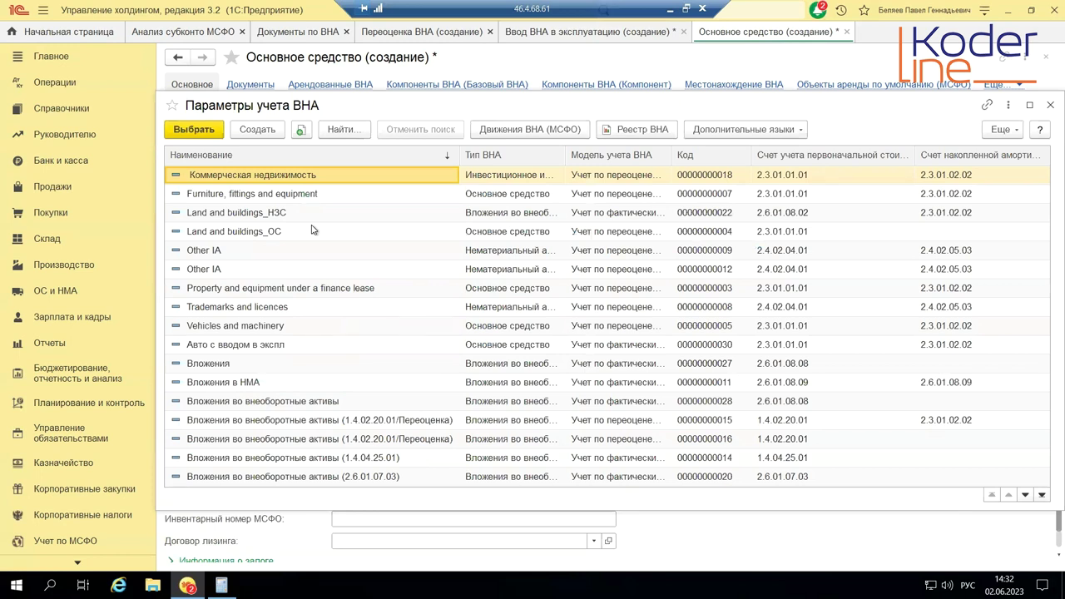
{"action": "left_click", "coordinate": [626, 275]}
{"action": "right_click", "coordinate": [626, 274]}
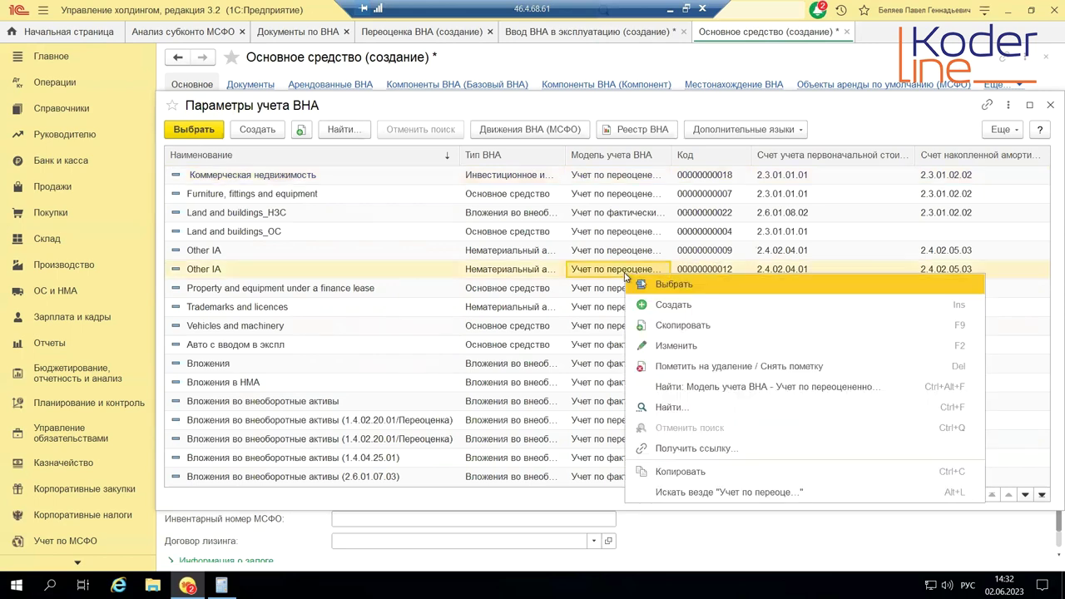
{"action": "left_click", "coordinate": [754, 390]}
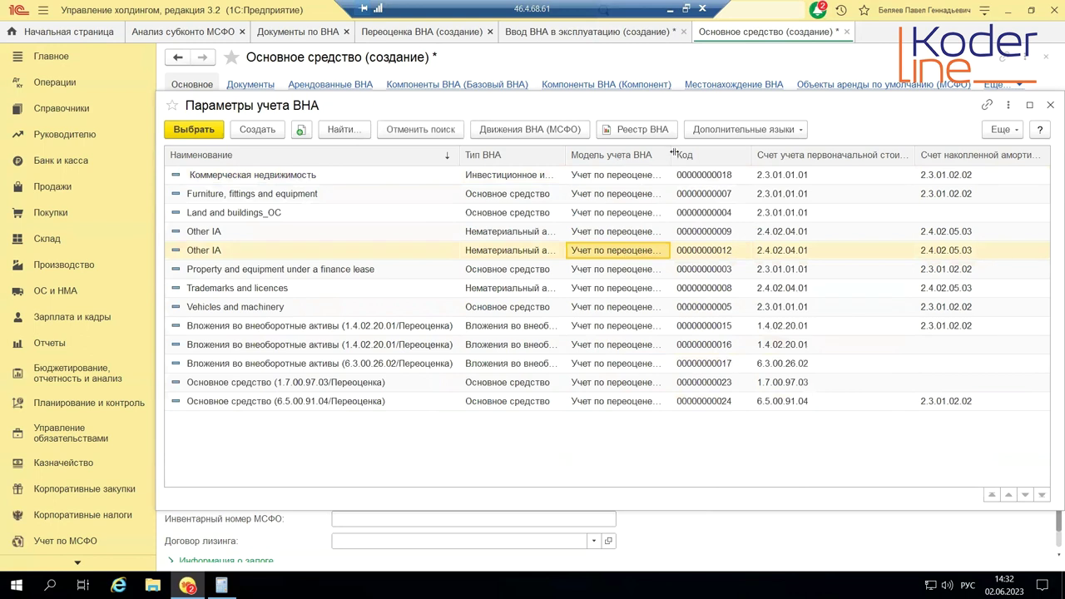
{"action": "left_click_drag", "start_coordinate": [671, 152], "coordinate": [690, 152]}
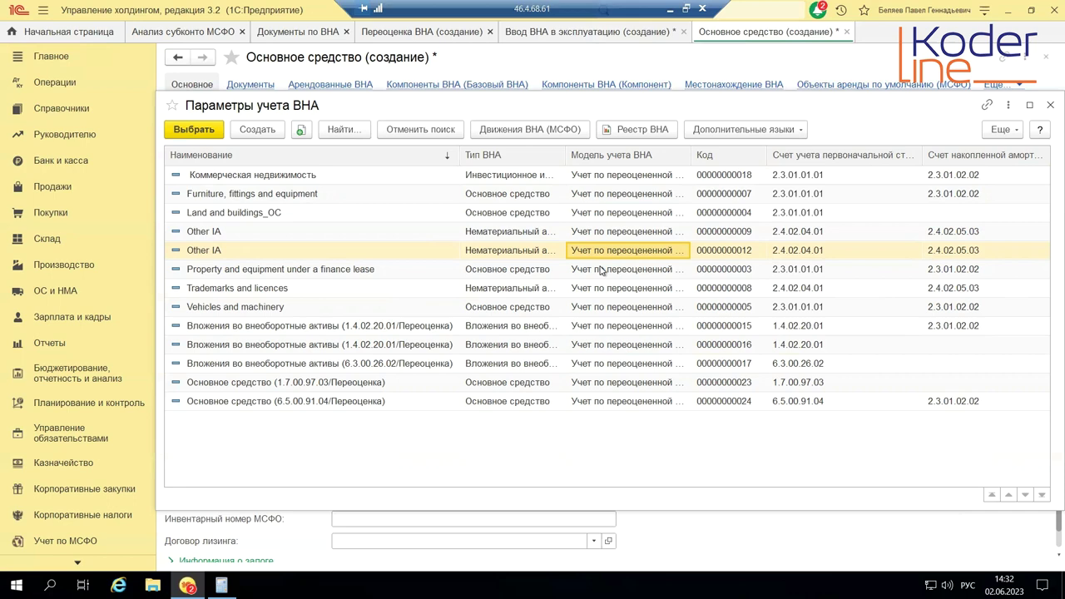
- Copy the Vehicles and machinery accounting parameters, generate the name automatically from the settings, and save the copy
{"action": "left_click", "coordinate": [384, 307]}
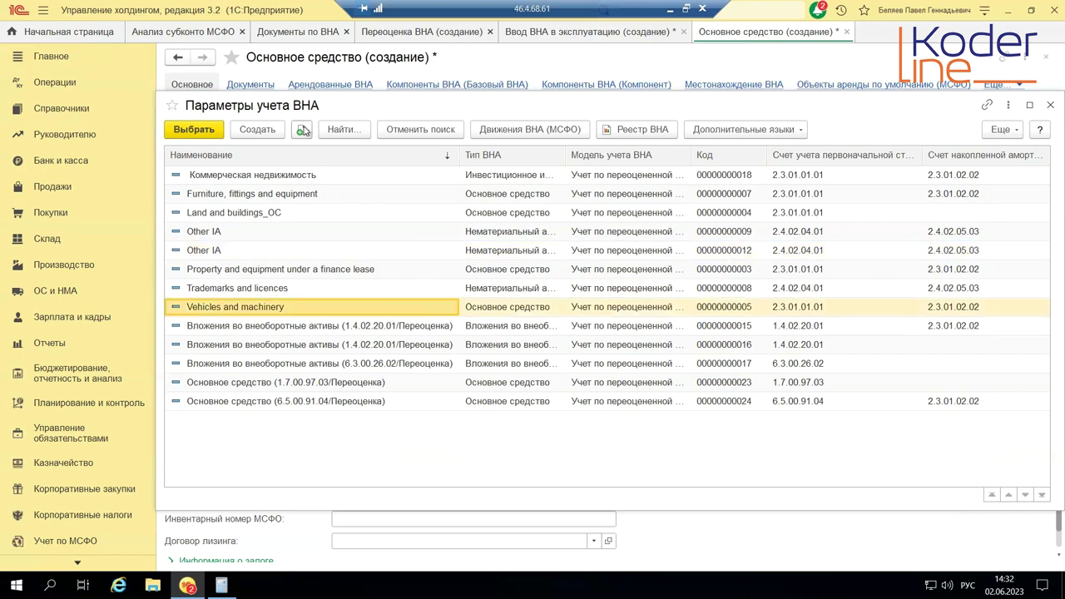
{"action": "left_click", "coordinate": [301, 129]}
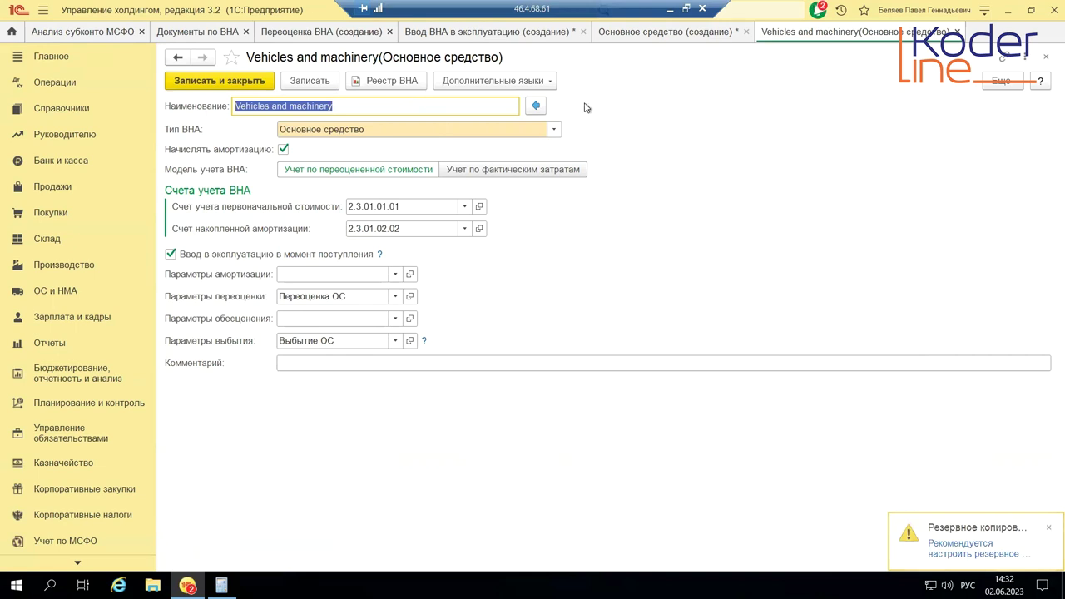
{"action": "left_click", "coordinate": [536, 106]}
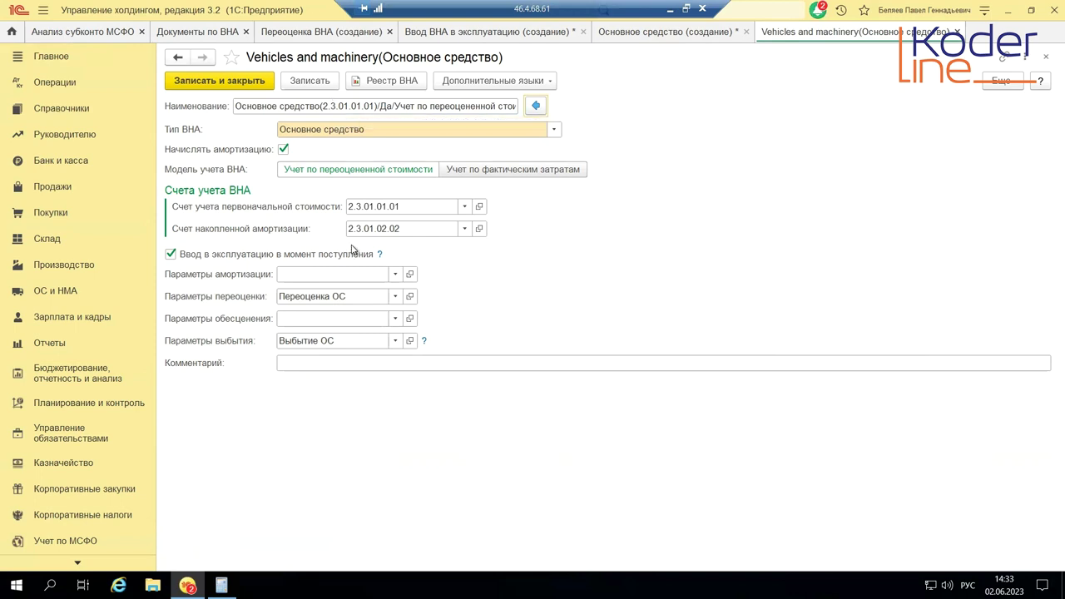
{"action": "left_click", "coordinate": [239, 86]}
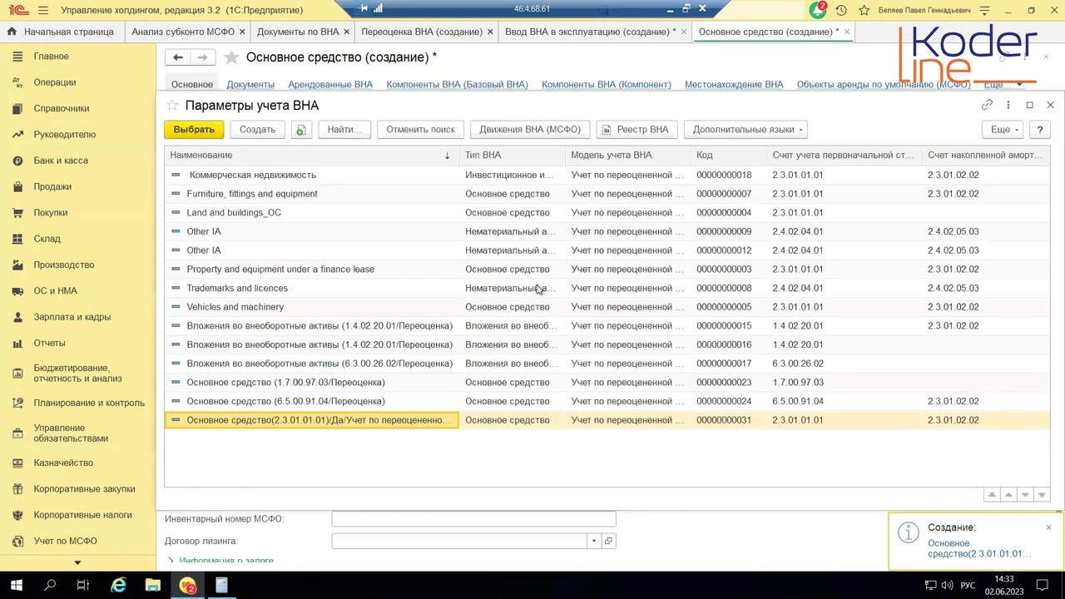
- Assign the new revaluation parameter set as the asset's default, save Автомобиль 3, and select it in the commissioning row
{"action": "double_click", "coordinate": [411, 420]}
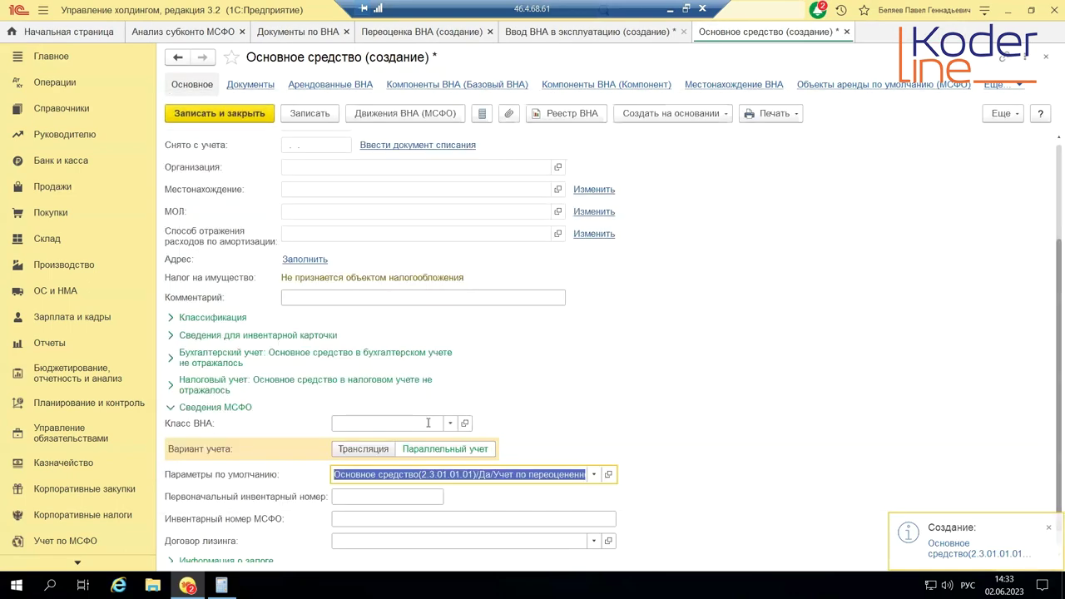
{"action": "left_click", "coordinate": [204, 114]}
{"action": "double_click", "coordinate": [355, 317]}
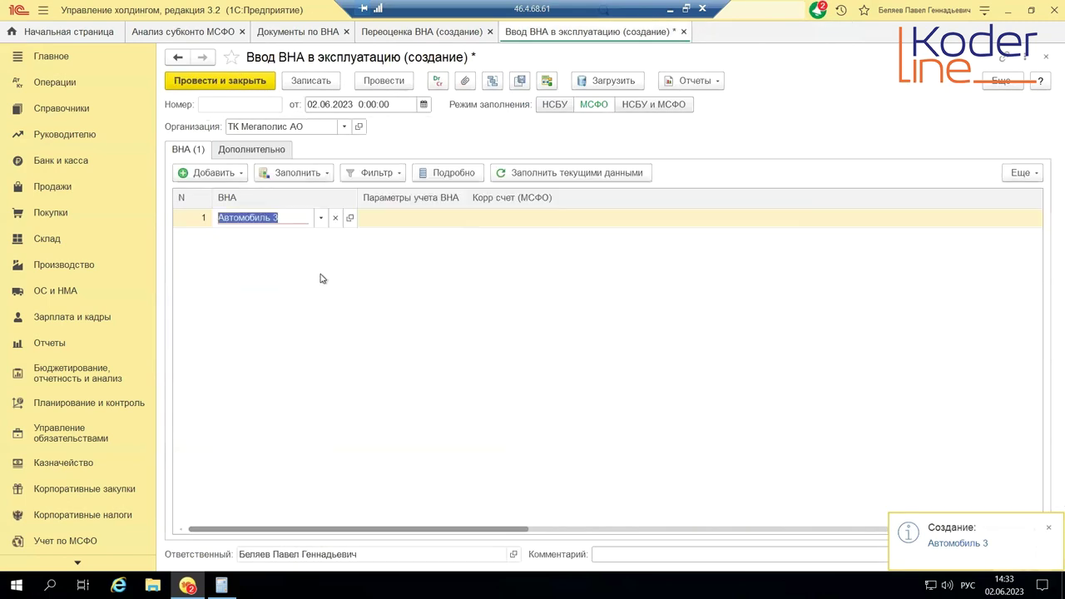
- Fill the Автомобиль 3 row with the new revaluation parameter set, corresponding account 3.3.01.60.01, counterparty ЕвроСвет and contract Основной 345
{"action": "left_click", "coordinate": [425, 219]}
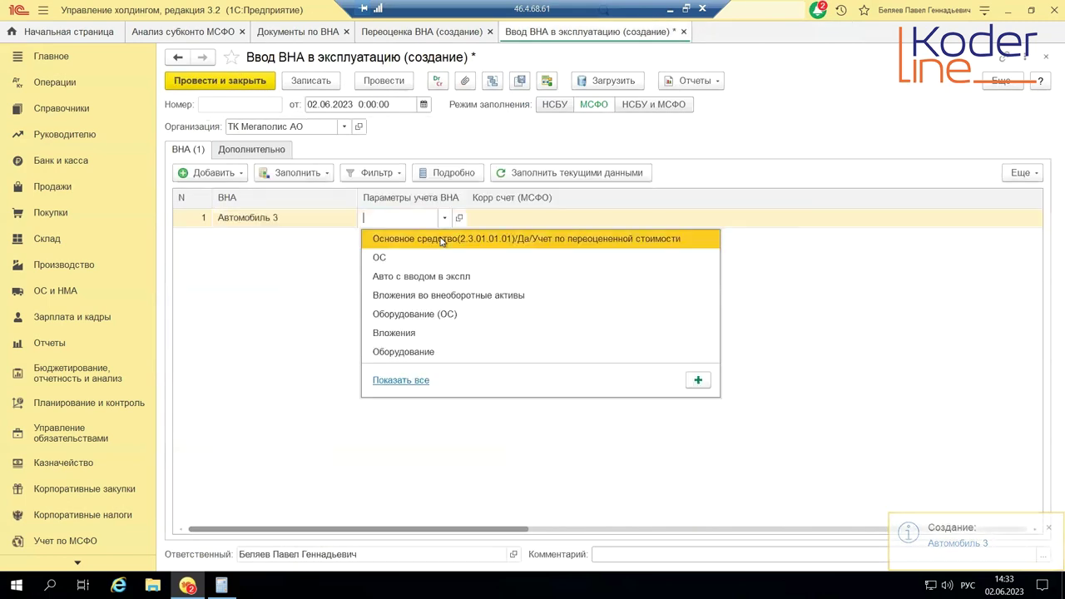
{"action": "left_click", "coordinate": [442, 239]}
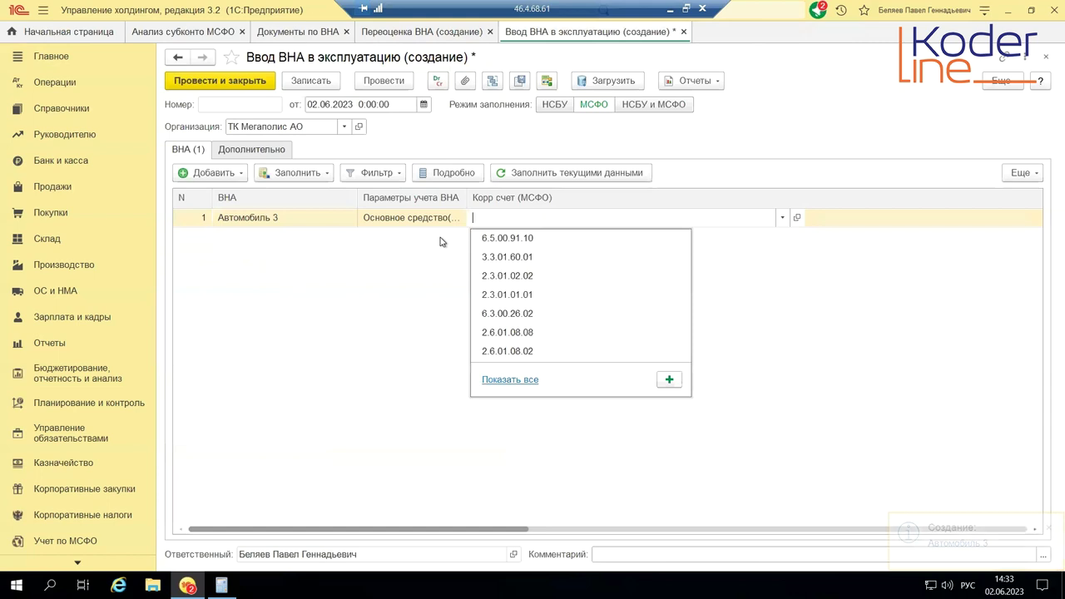
{"action": "left_click", "coordinate": [509, 257]}
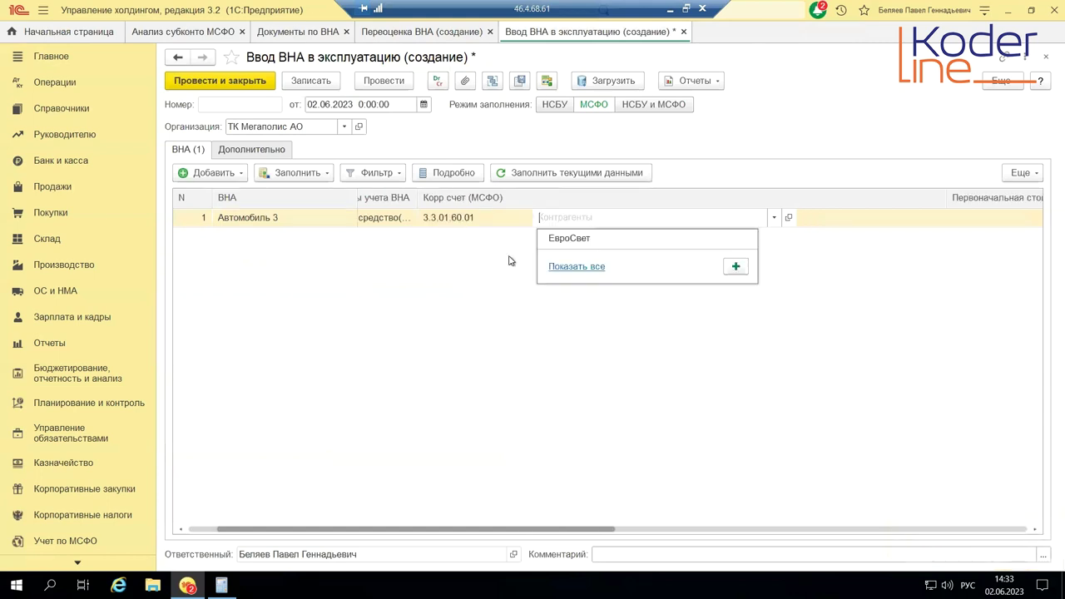
{"action": "left_click", "coordinate": [588, 241]}
{"action": "left_click", "coordinate": [820, 240]}
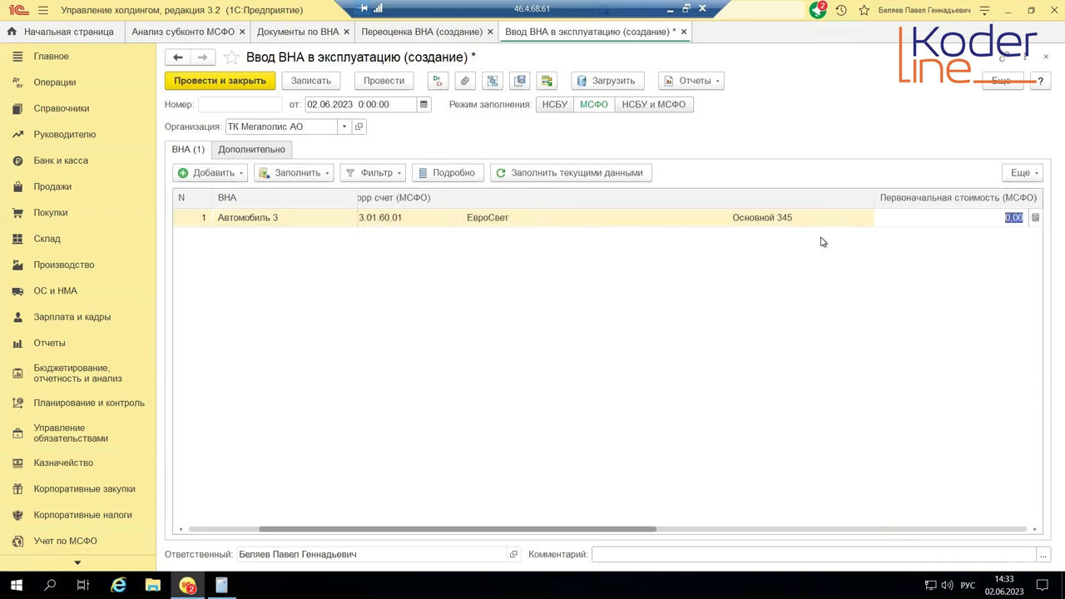
- Set the row's initial cost to 2 500 000, depreciation method to Линейный, useful life to 60, and profile to на прямые затраты (МСФО), Доставка
{"action": "type", "text": "2 500 000"}
{"action": "key", "text": "Return"}
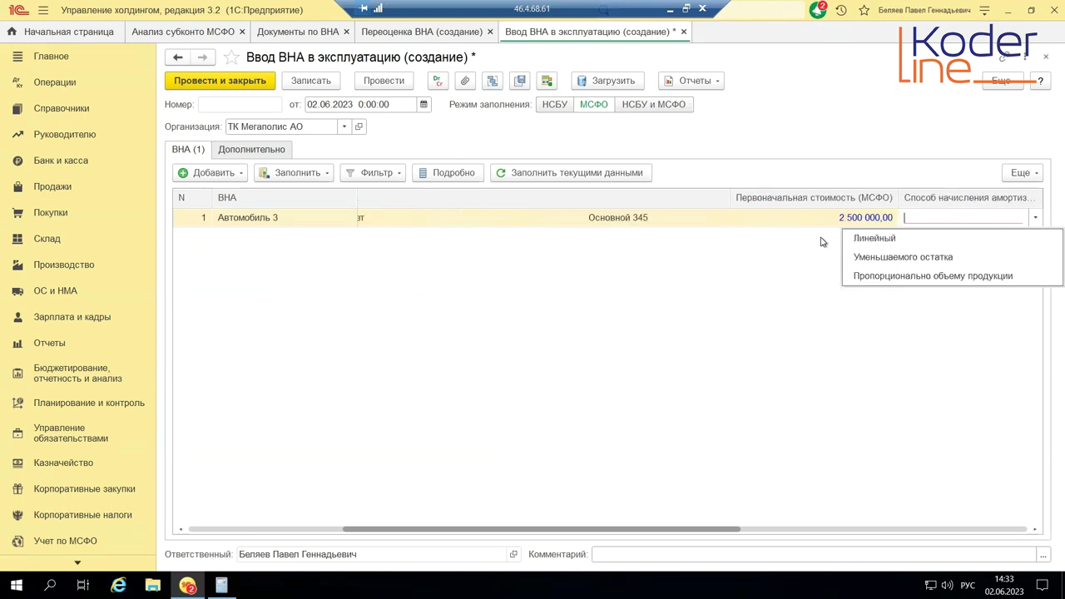
{"action": "left_click", "coordinate": [861, 239]}
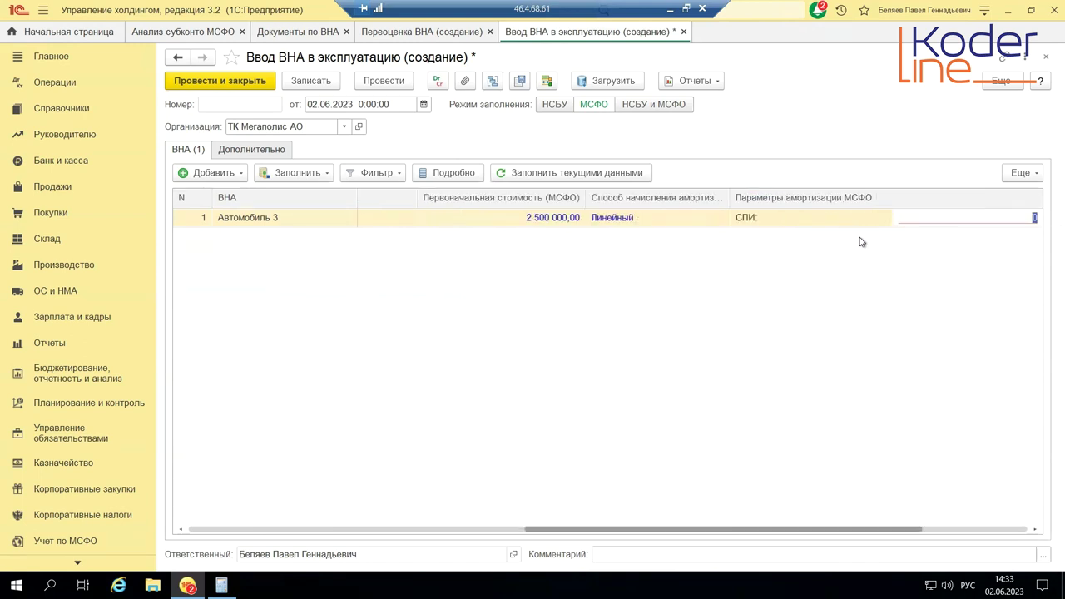
{"action": "type", "text": "60"}
{"action": "key", "text": "Return"}
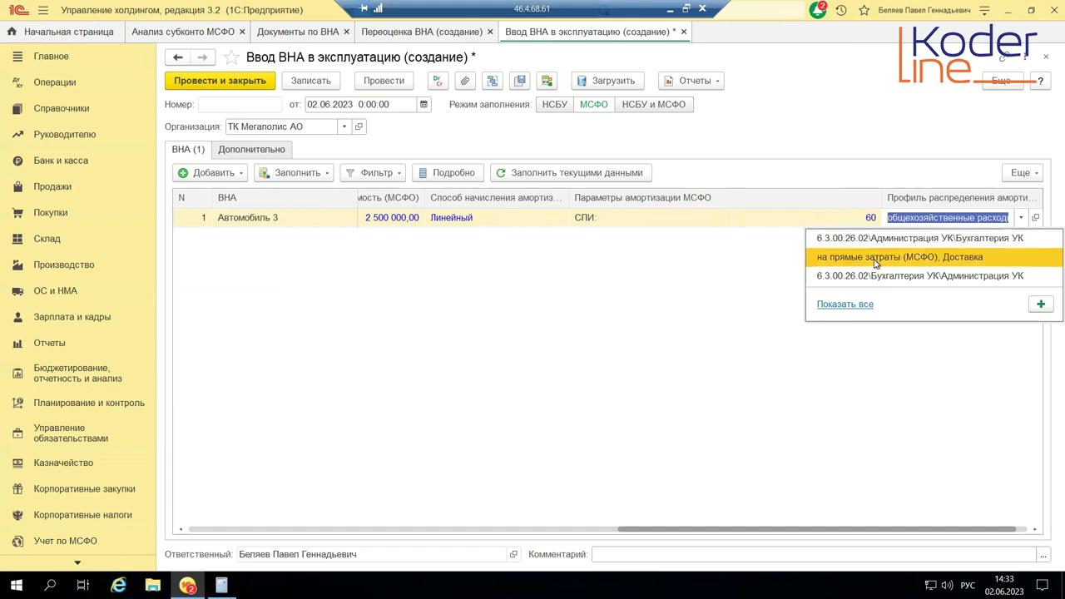
{"action": "left_click", "coordinate": [875, 263]}
- Display the detailed accounting parameters of the Автомобиль 3 row and post the commissioning document
{"action": "left_click", "coordinate": [457, 177]}
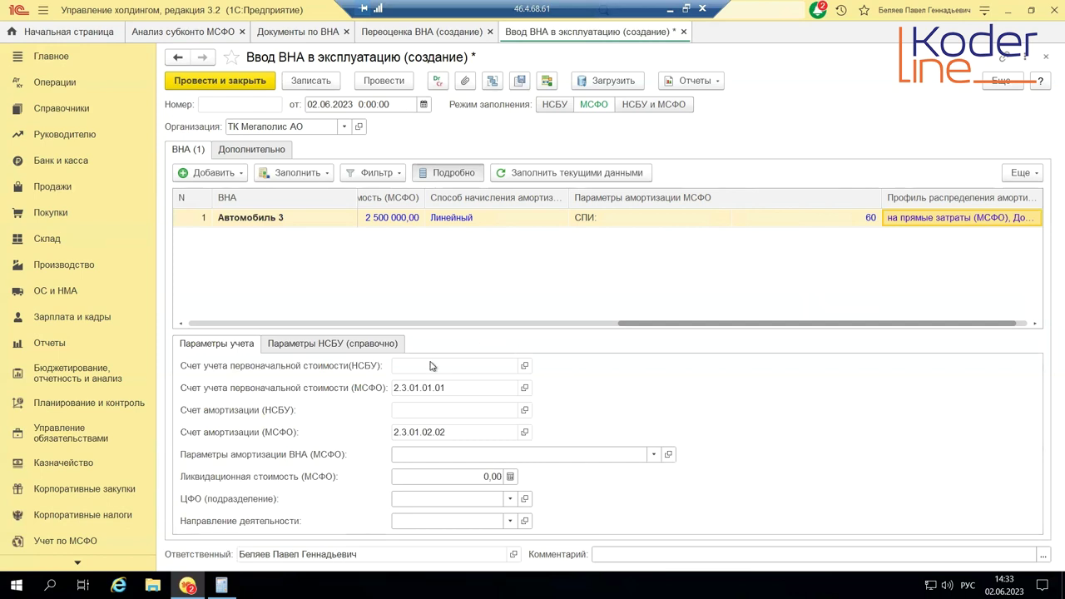
{"action": "left_click", "coordinate": [419, 498]}
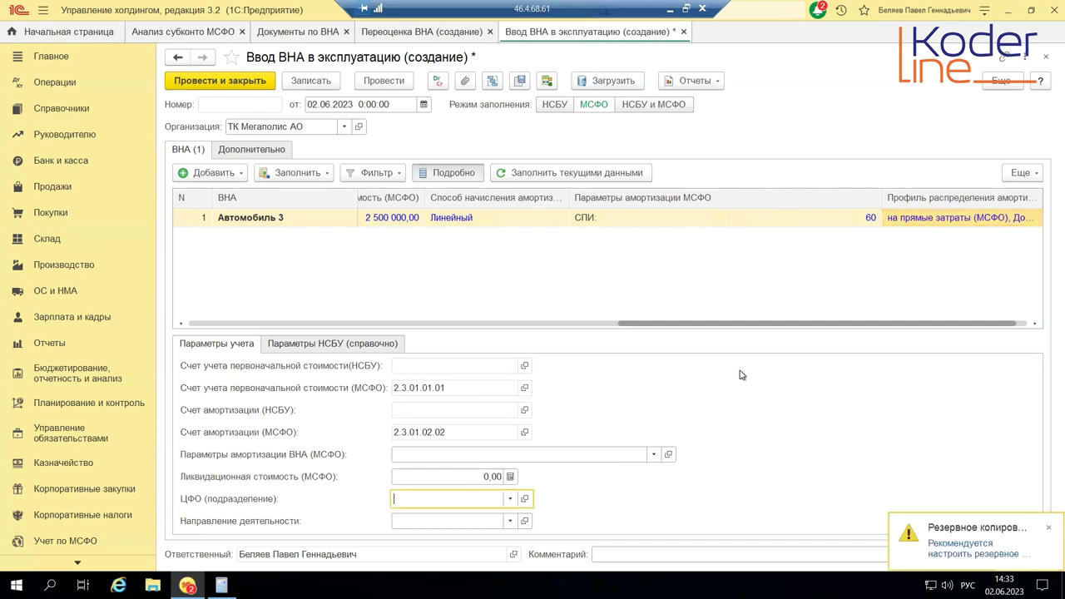
{"action": "left_click", "coordinate": [384, 81]}
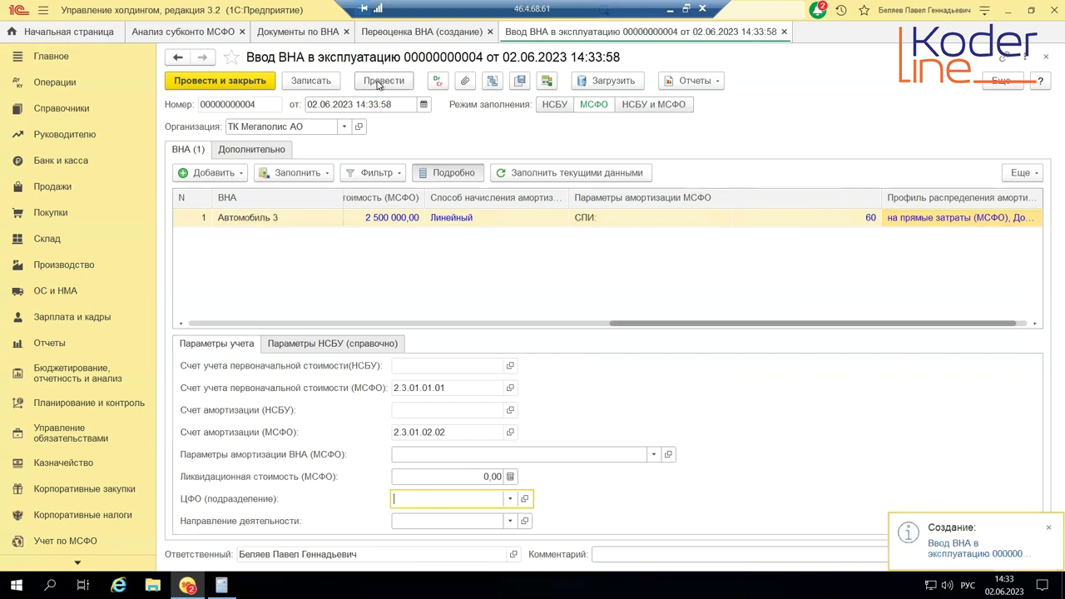
- Review the register movements of the commissioning document, including its МСФО entry, and close both the movements and the document
{"action": "left_click", "coordinate": [440, 81]}
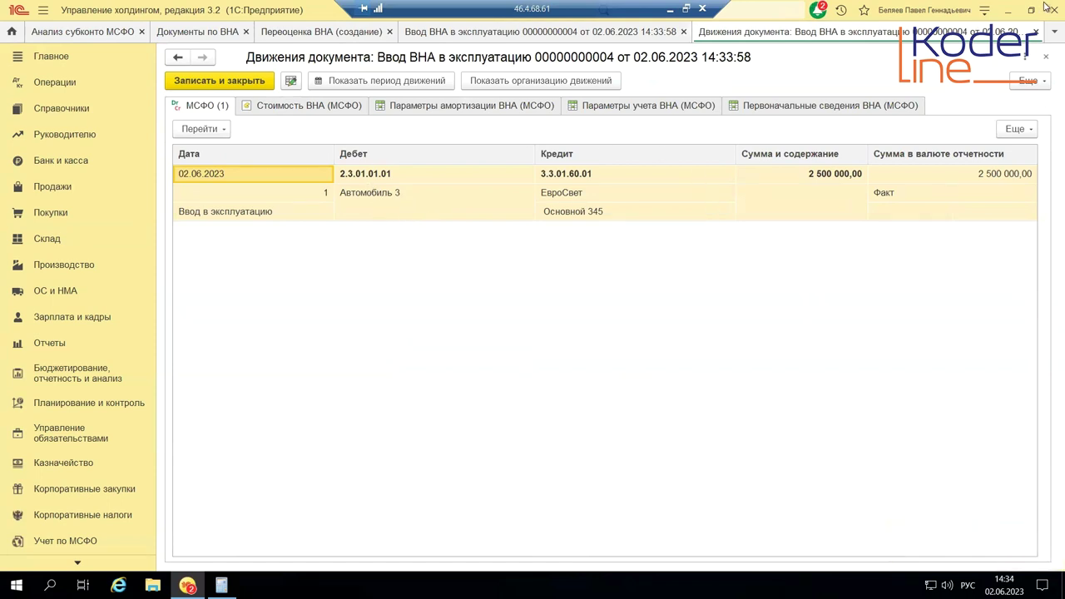
{"action": "left_click", "coordinate": [404, 198]}
{"action": "left_click", "coordinate": [1046, 56]}
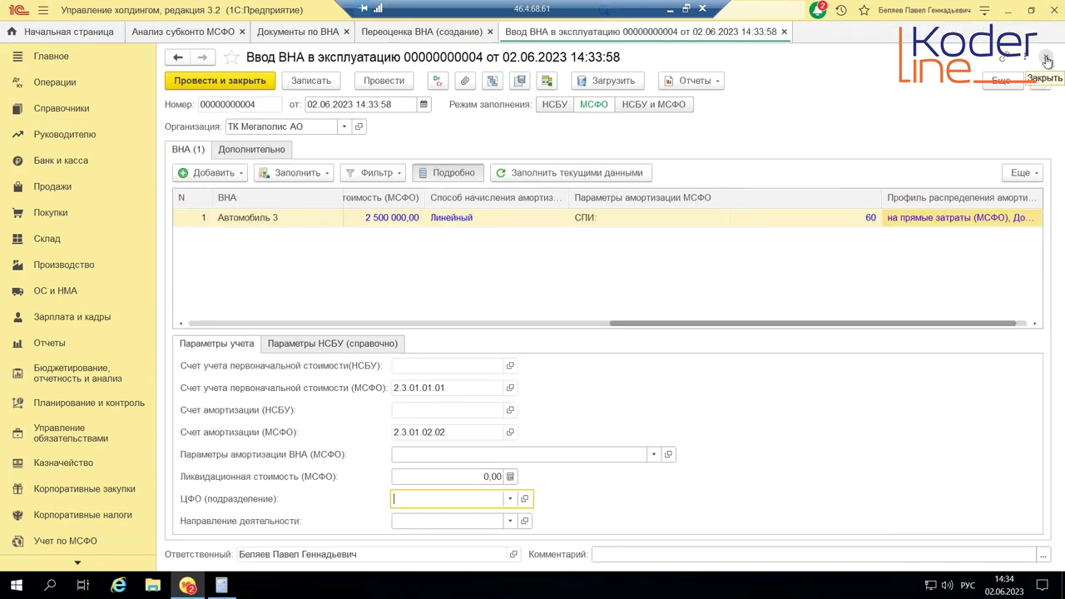
{"action": "left_click", "coordinate": [1046, 57]}
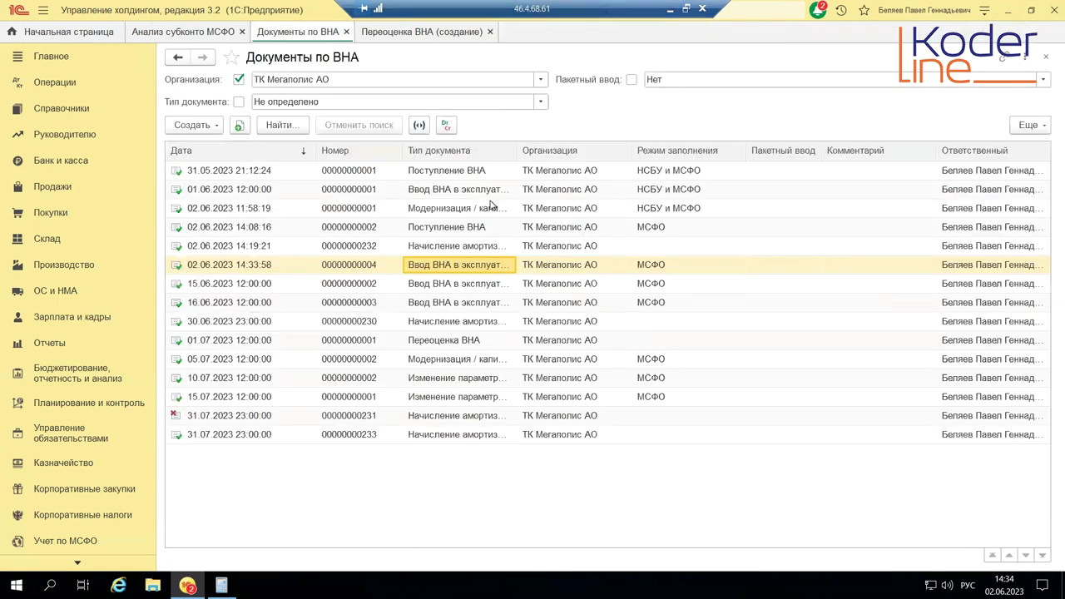
- Return to the new Переоценка ВНА document and set its date to 01.08.2023
{"action": "left_click", "coordinate": [410, 32]}
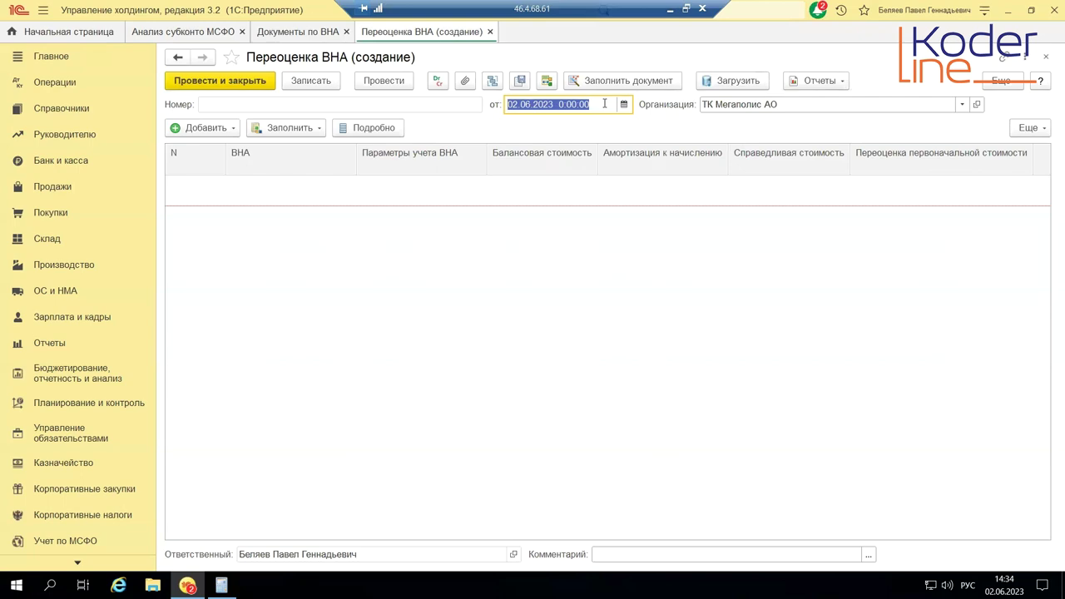
{"action": "left_click", "coordinate": [275, 34]}
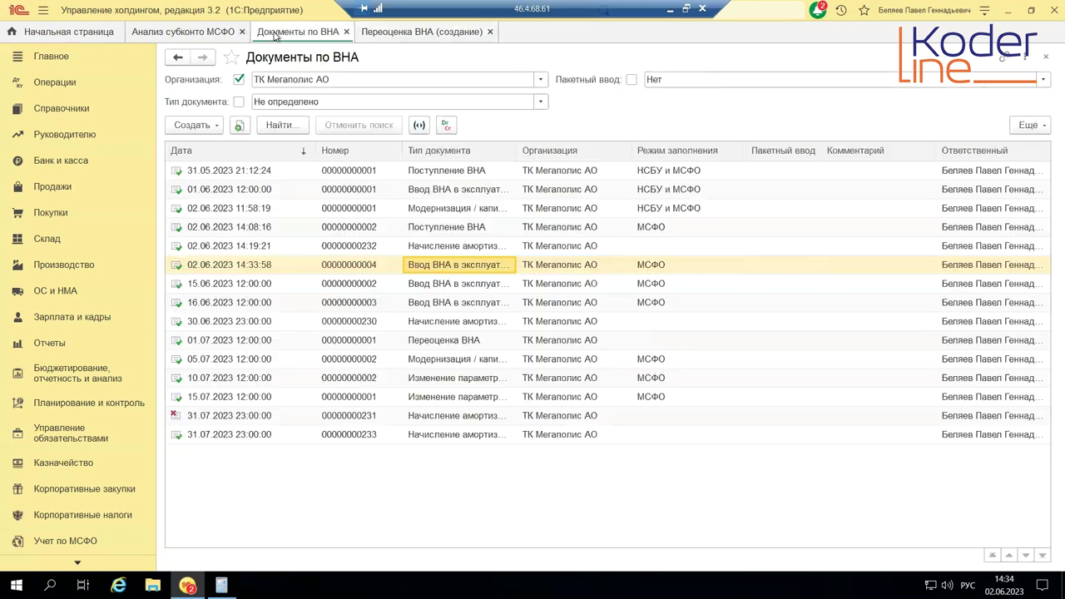
{"action": "left_click", "coordinate": [404, 34]}
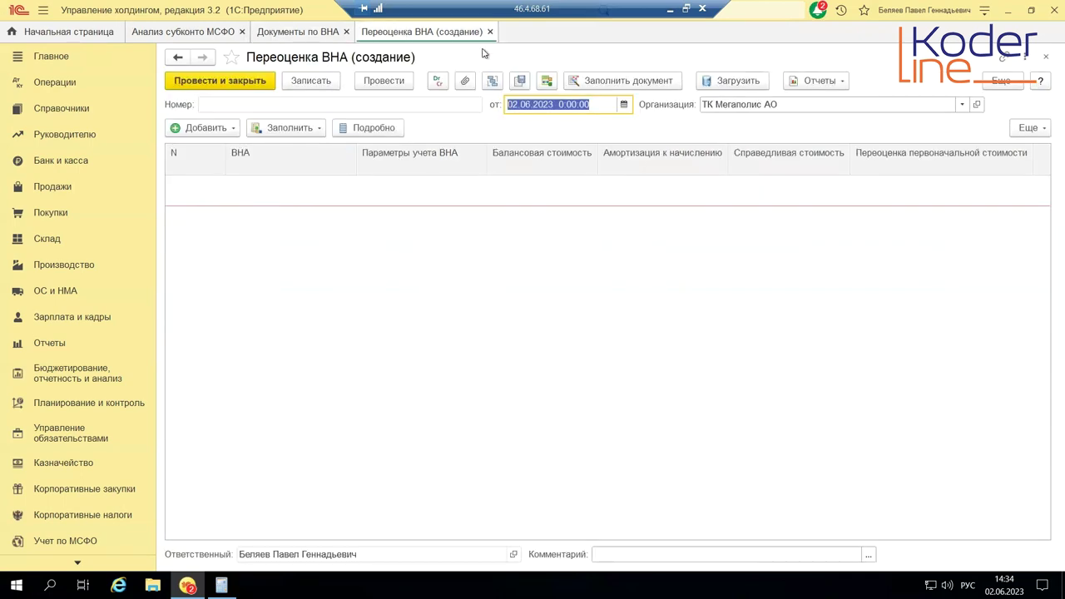
{"action": "type", "text": "0108"}
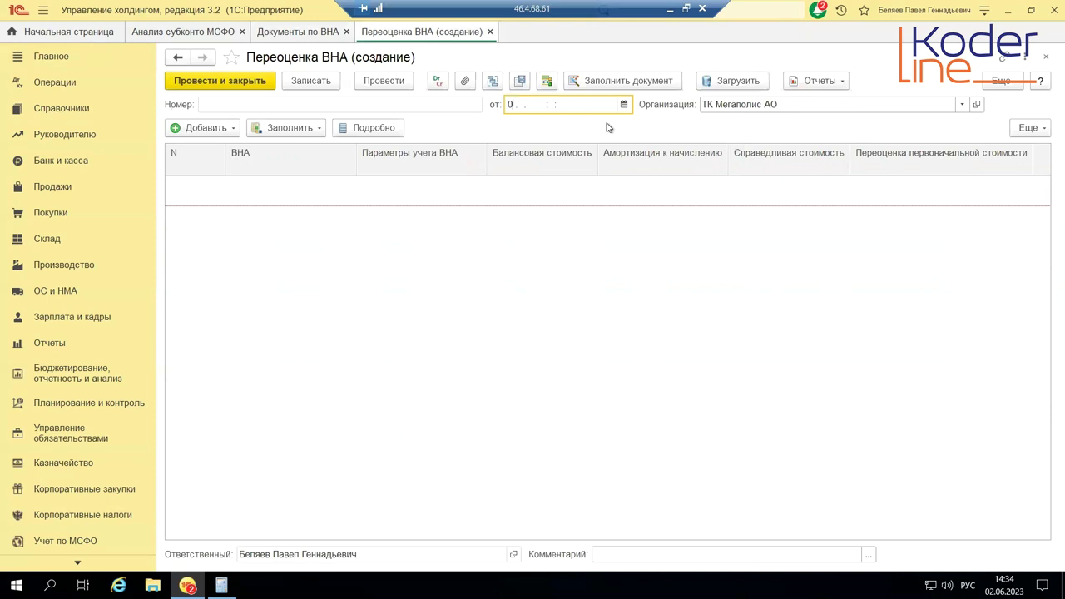
{"action": "key", "text": "Tab"}
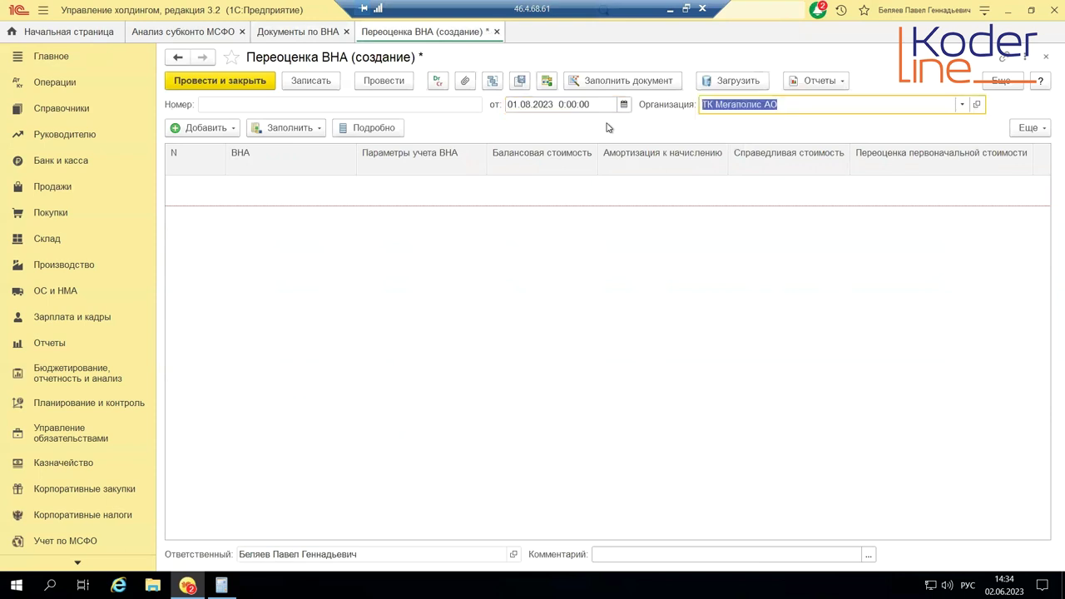
- Pick Автомобиль 3 from the list of assets available for revaluation and transfer it to the document
{"action": "left_click", "coordinate": [306, 130]}
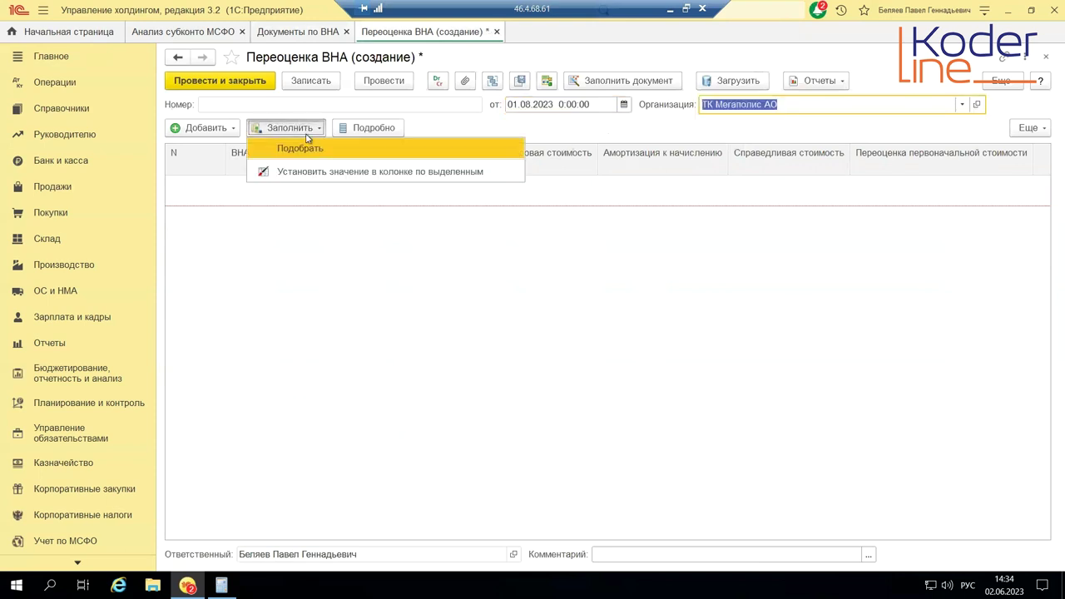
{"action": "left_click", "coordinate": [312, 149]}
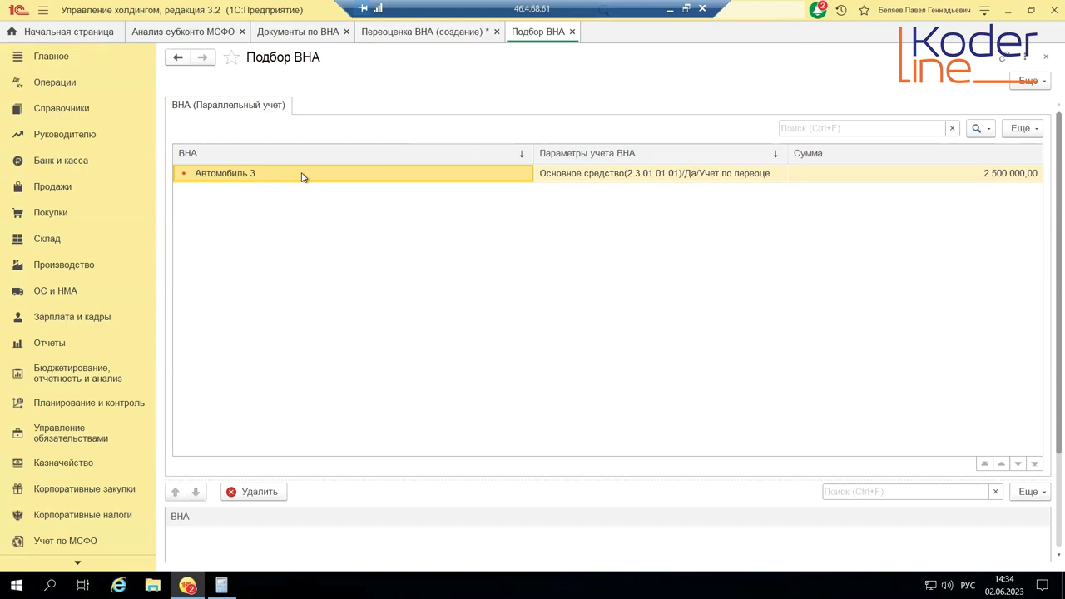
{"action": "double_click", "coordinate": [302, 174]}
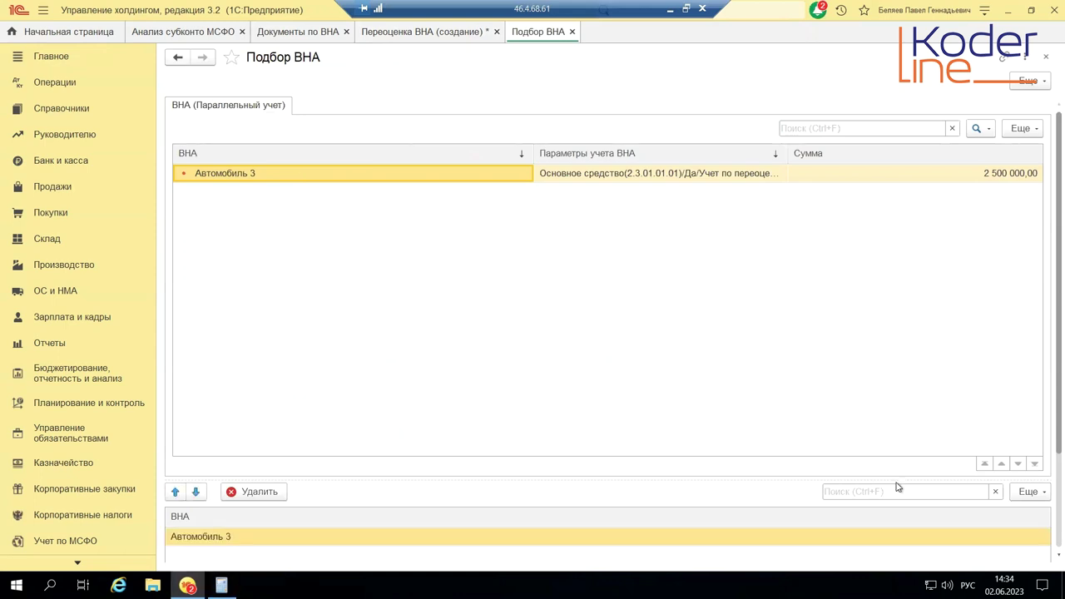
{"action": "scroll", "coordinate": [1046, 333], "scroll_direction": "down", "scroll_amount": 3}
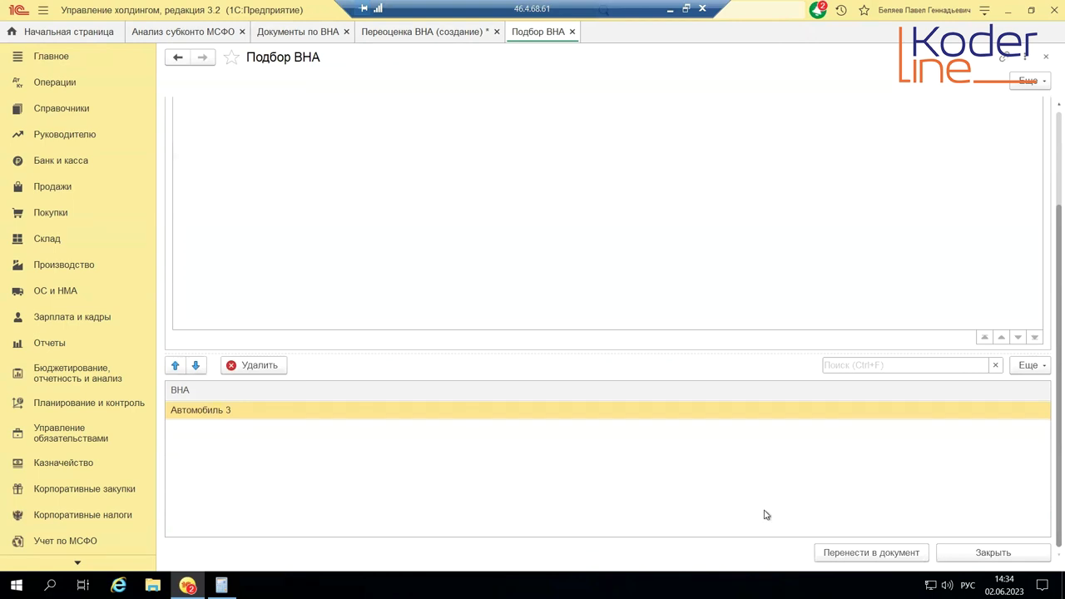
{"action": "left_click", "coordinate": [882, 552]}
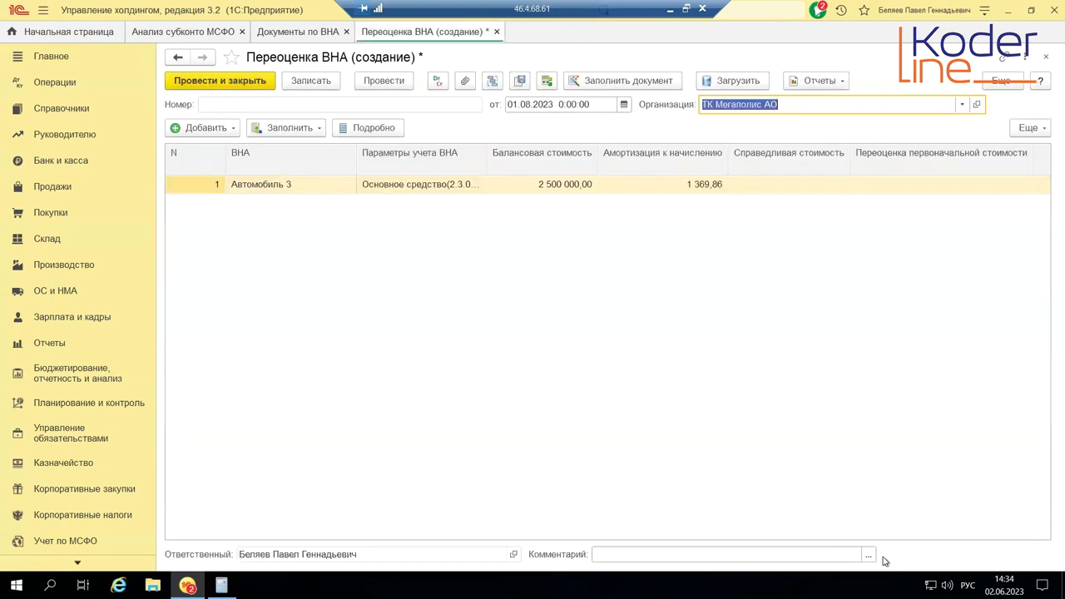
- Set the fair value of Автомобиль 3 to 2 000 000, display the revaluation accounts, and post the document
{"action": "left_click", "coordinate": [801, 184]}
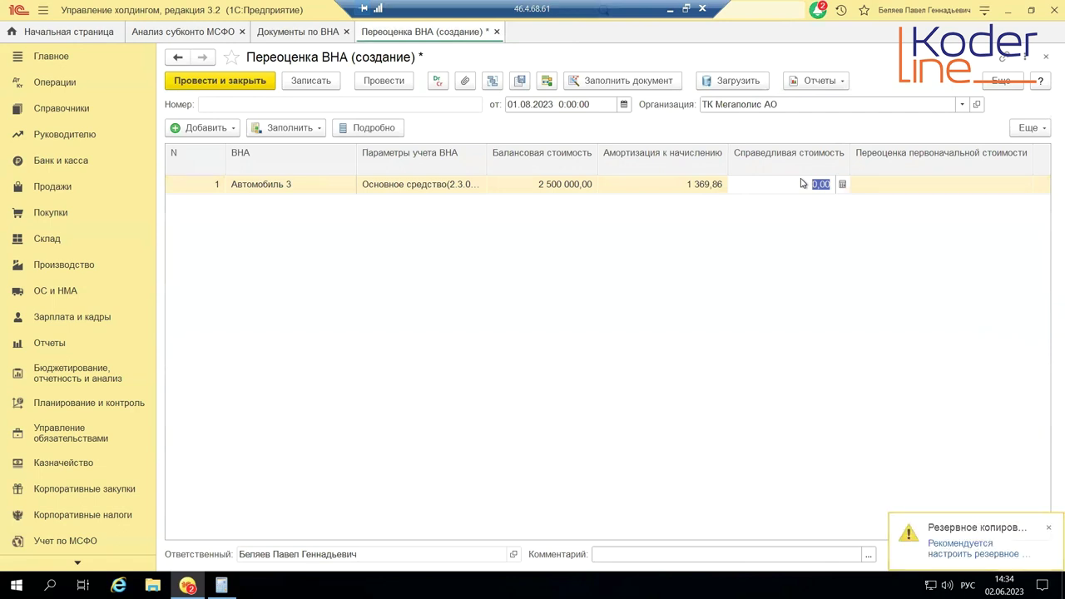
{"action": "type", "text": "2000000"}
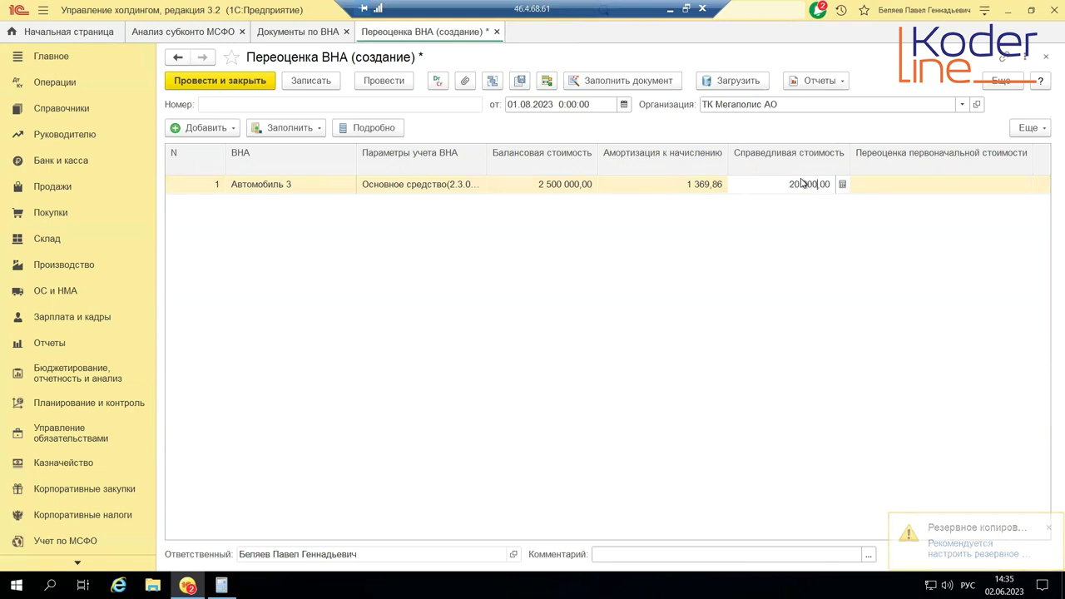
{"action": "key", "text": "Return"}
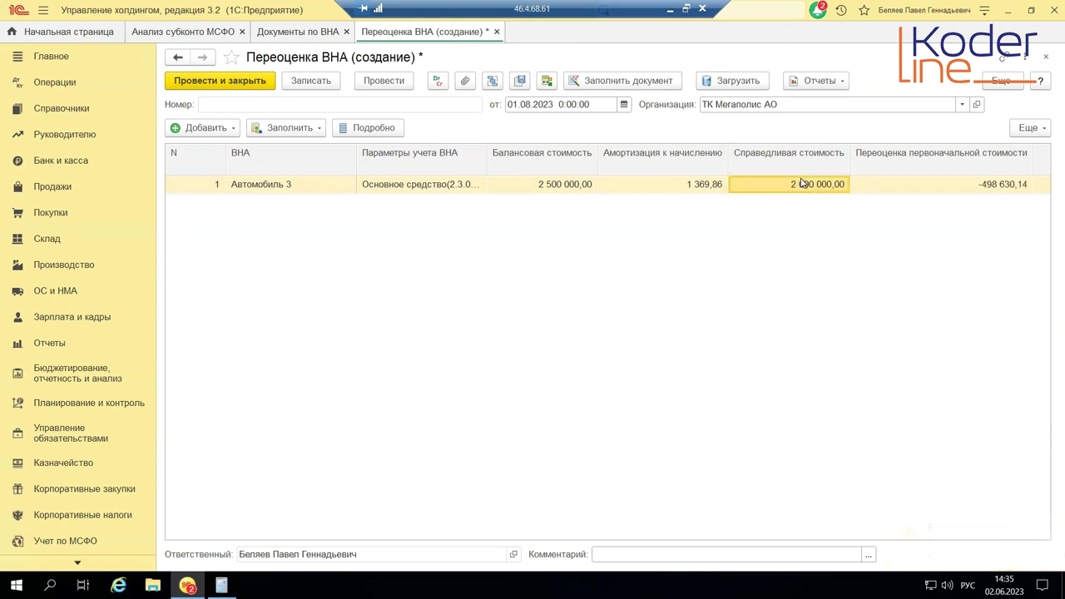
{"action": "left_click", "coordinate": [371, 131]}
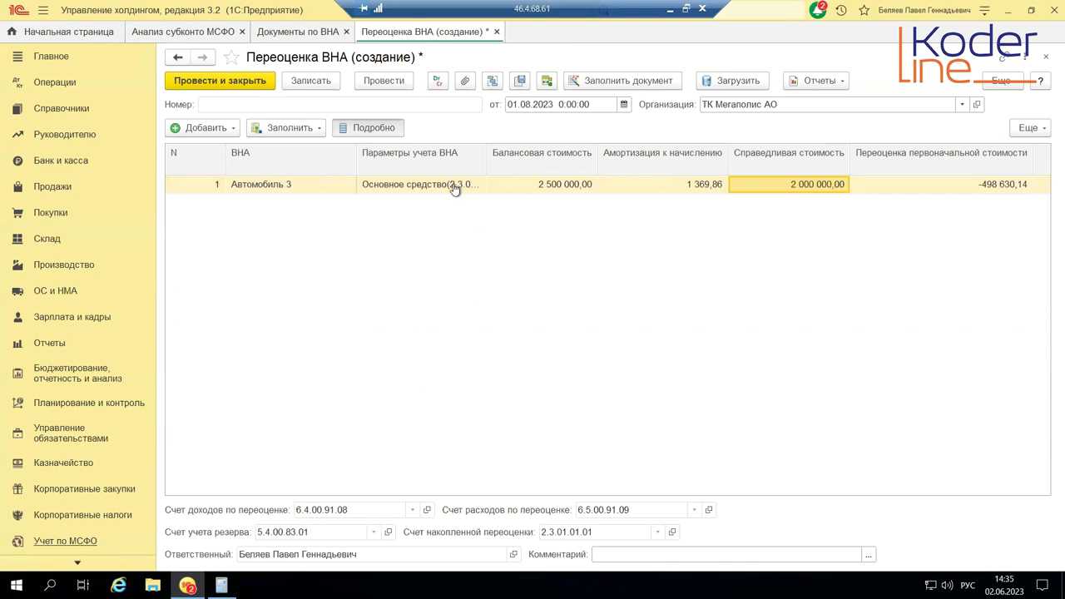
{"action": "left_click", "coordinate": [393, 83]}
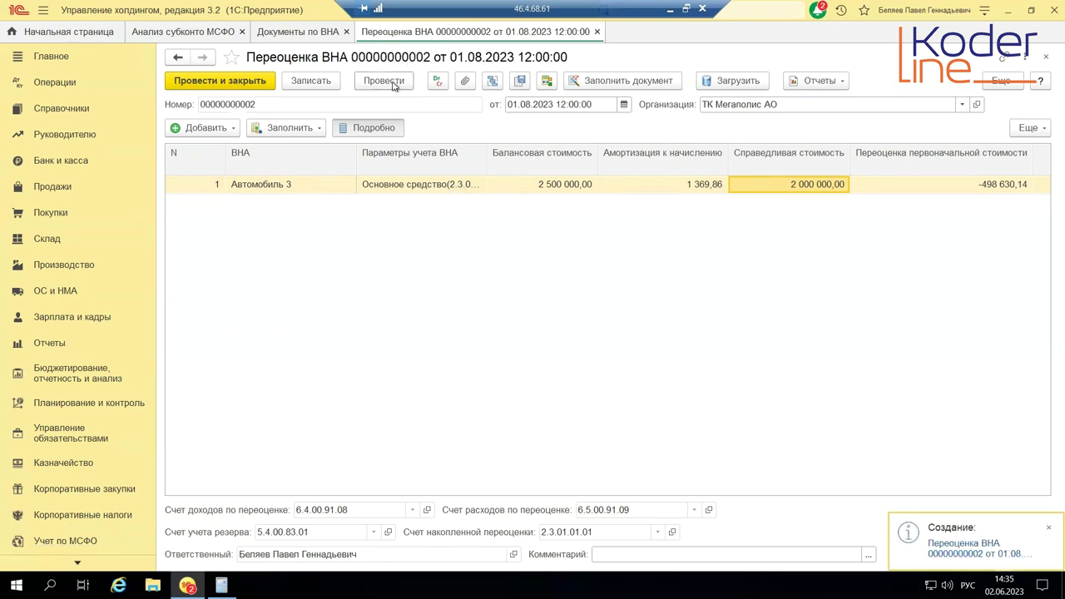
- Review the МСФО entries of the revaluation document against its row values, and close the document
{"action": "left_click", "coordinate": [439, 81]}
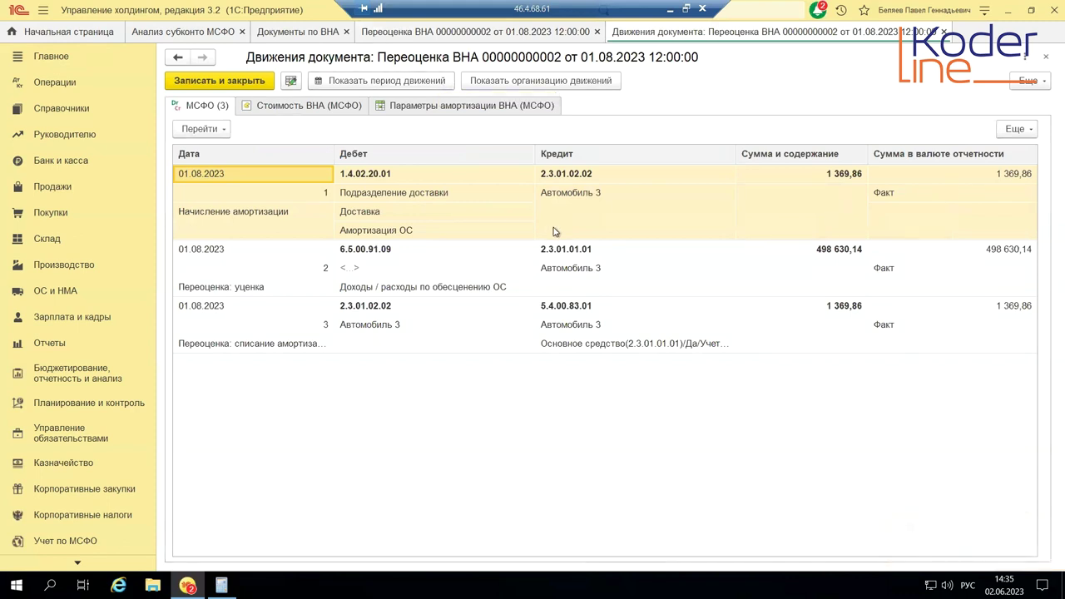
{"action": "left_click", "coordinate": [475, 34]}
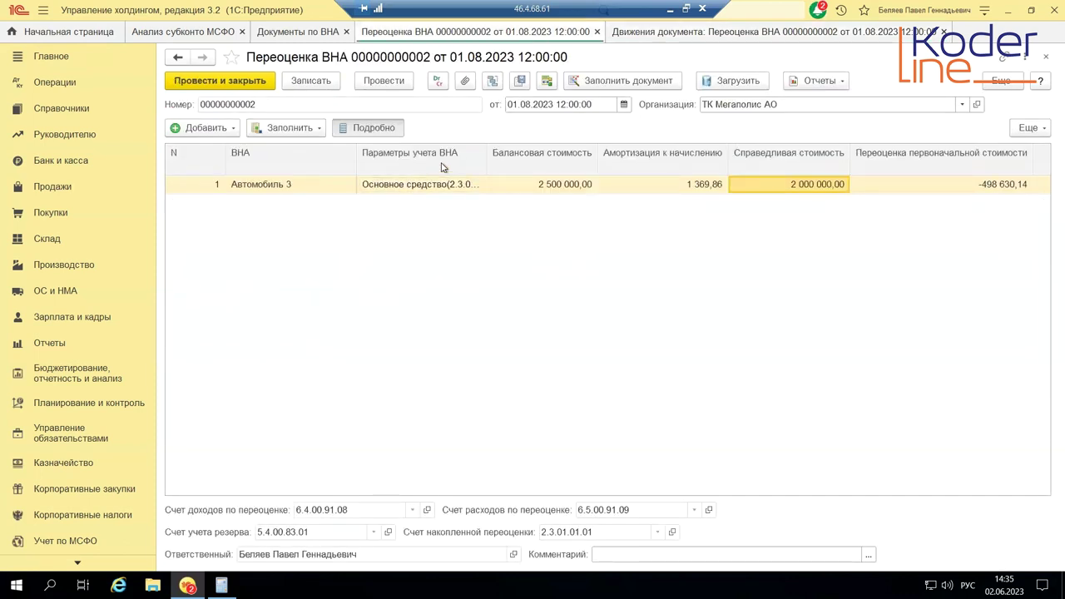
{"action": "left_click", "coordinate": [1048, 62]}
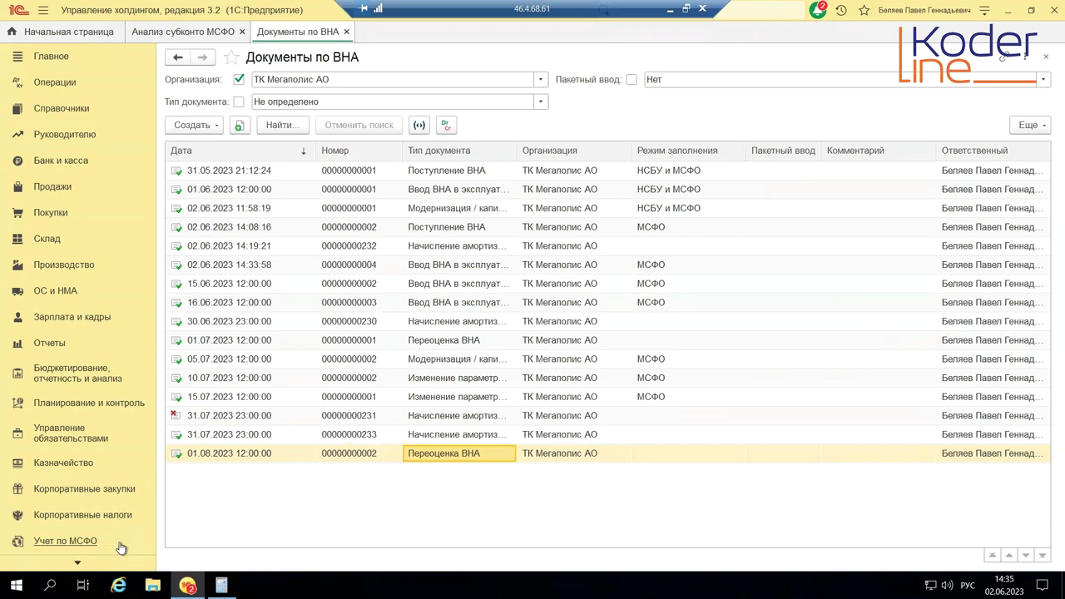
- Generate the Реестр ВНА report for ТК Мегаполис АО with the НСБУ columns excluded
{"action": "left_click", "coordinate": [79, 542]}
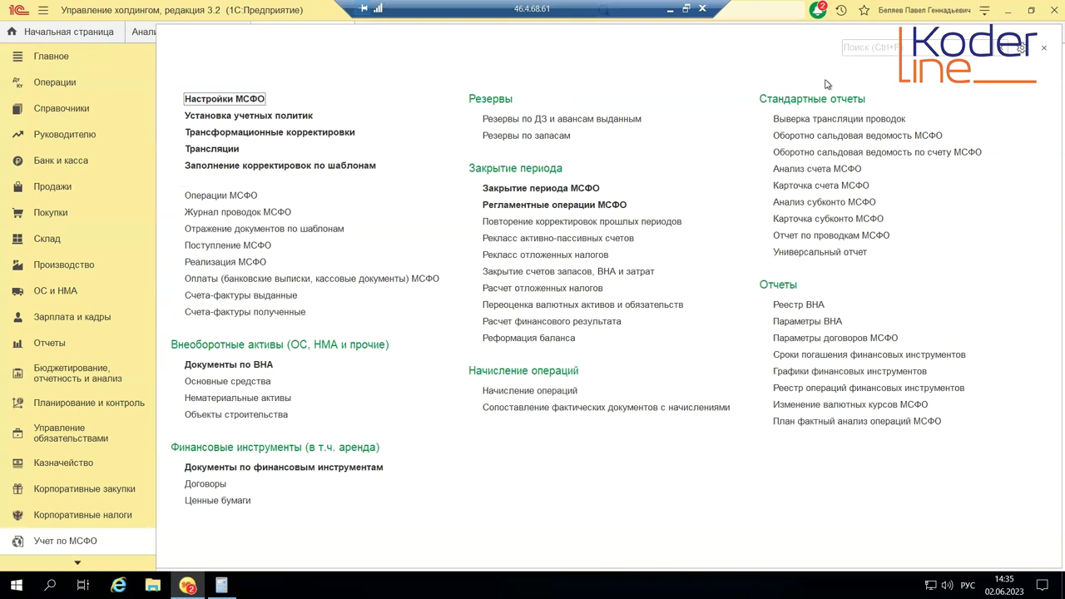
{"action": "left_click", "coordinate": [807, 305]}
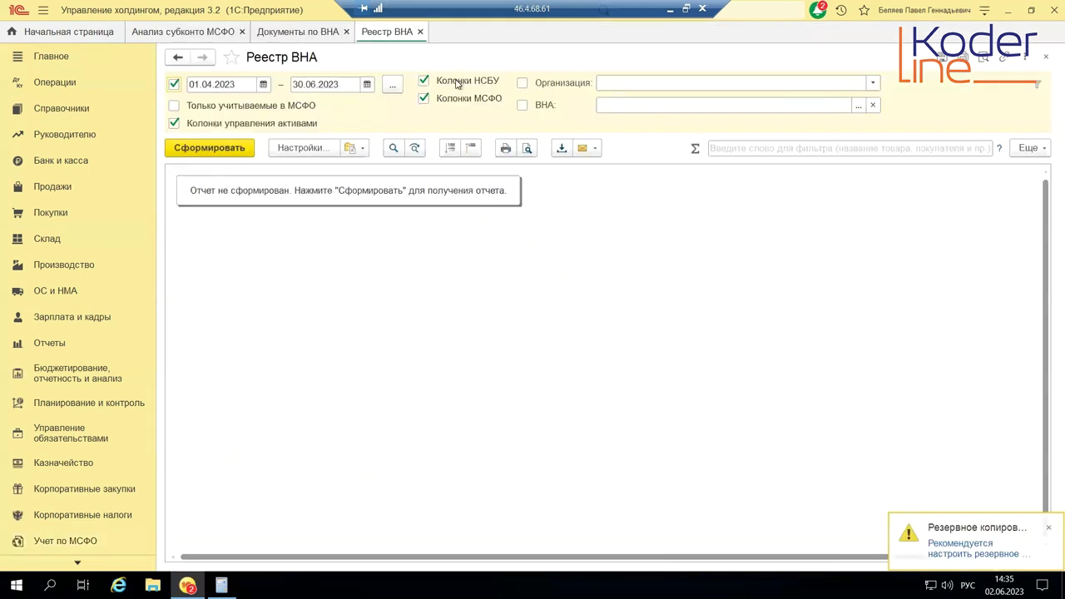
{"action": "left_click", "coordinate": [424, 83]}
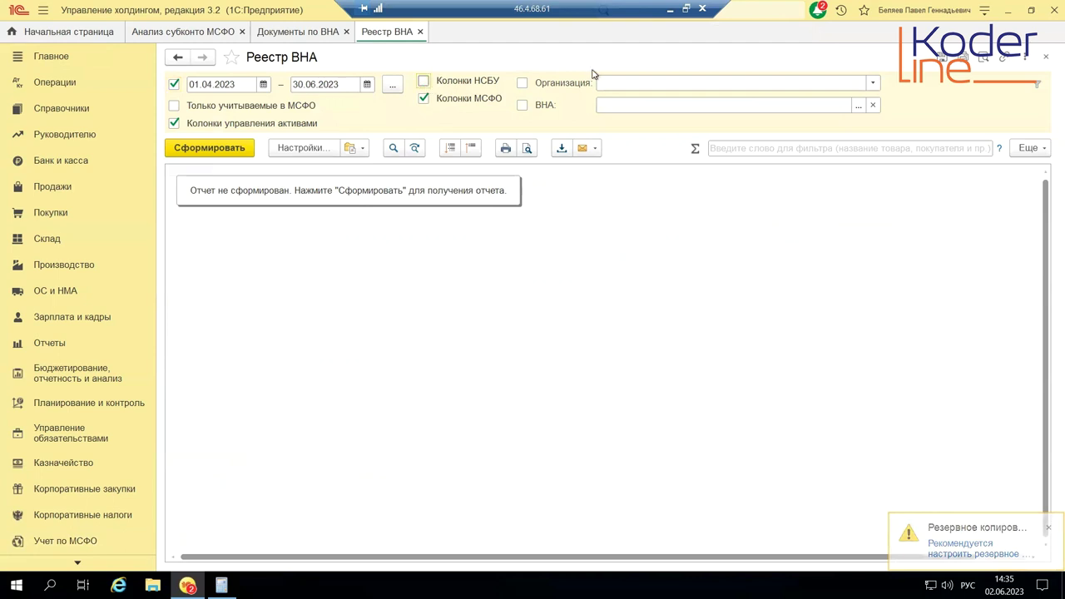
{"action": "left_click", "coordinate": [697, 81]}
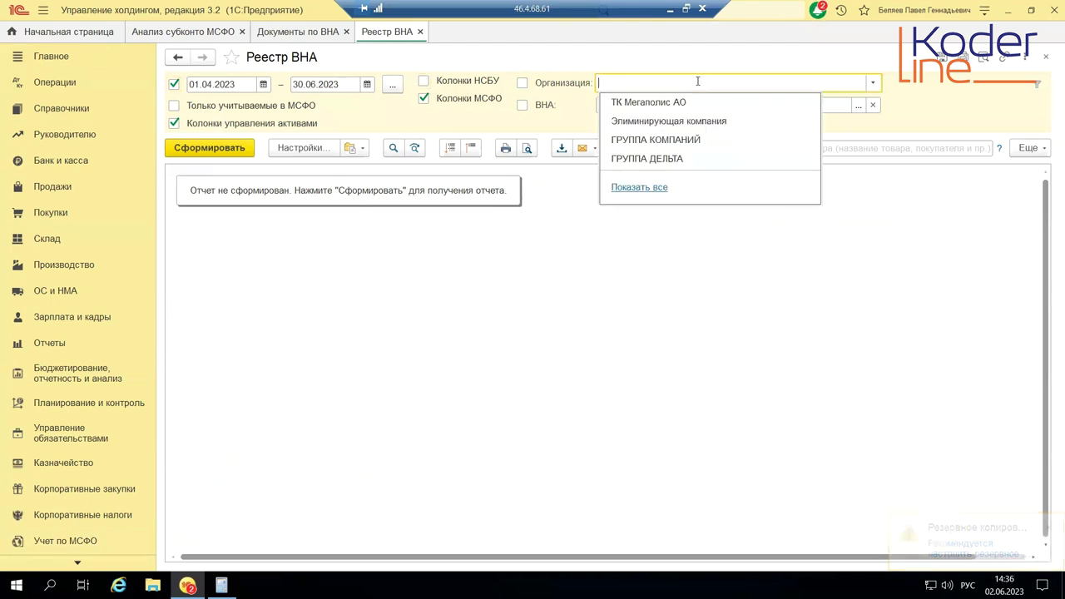
{"action": "left_click", "coordinate": [707, 103]}
{"action": "left_click", "coordinate": [242, 148]}
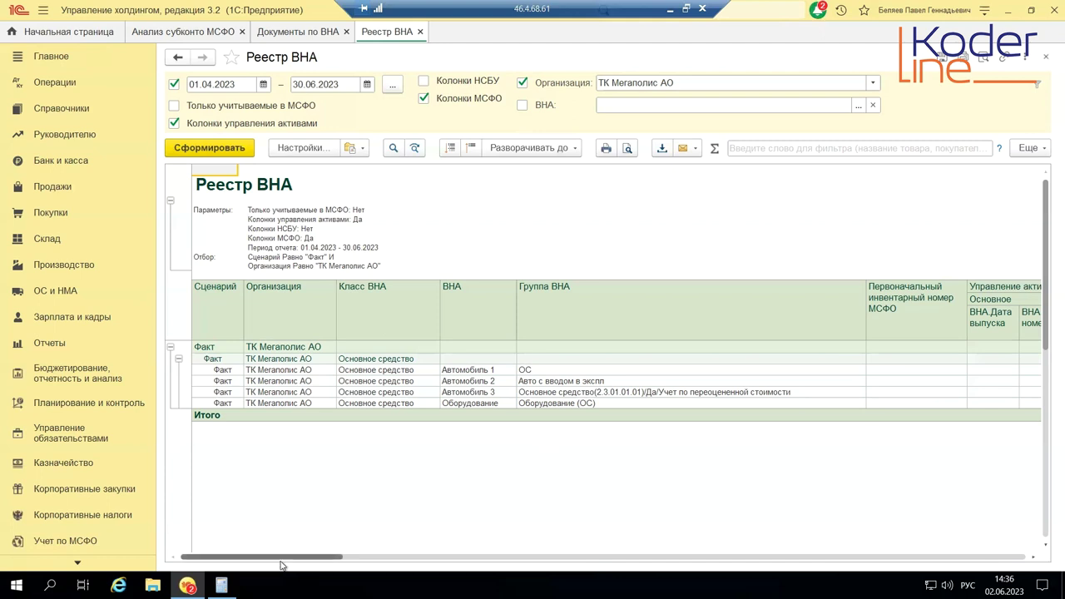
- Examine the register's asset management columns, МСФО parameters and event dates for the listed assets
{"action": "left_click_drag", "start_coordinate": [278, 561], "coordinate": [404, 559]}
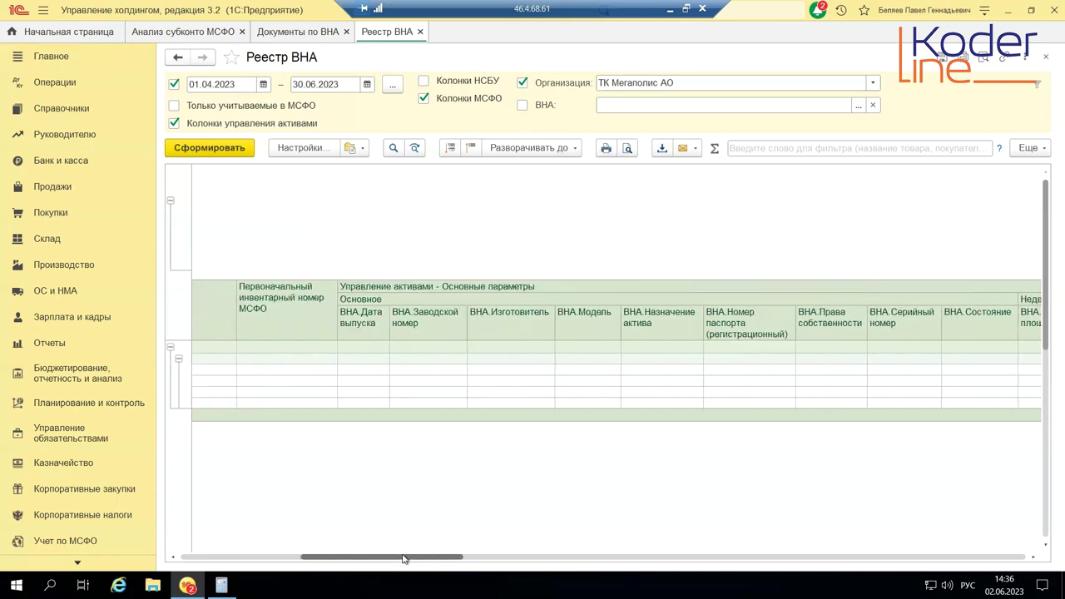
{"action": "left_click_drag", "start_coordinate": [275, 371], "coordinate": [951, 407]}
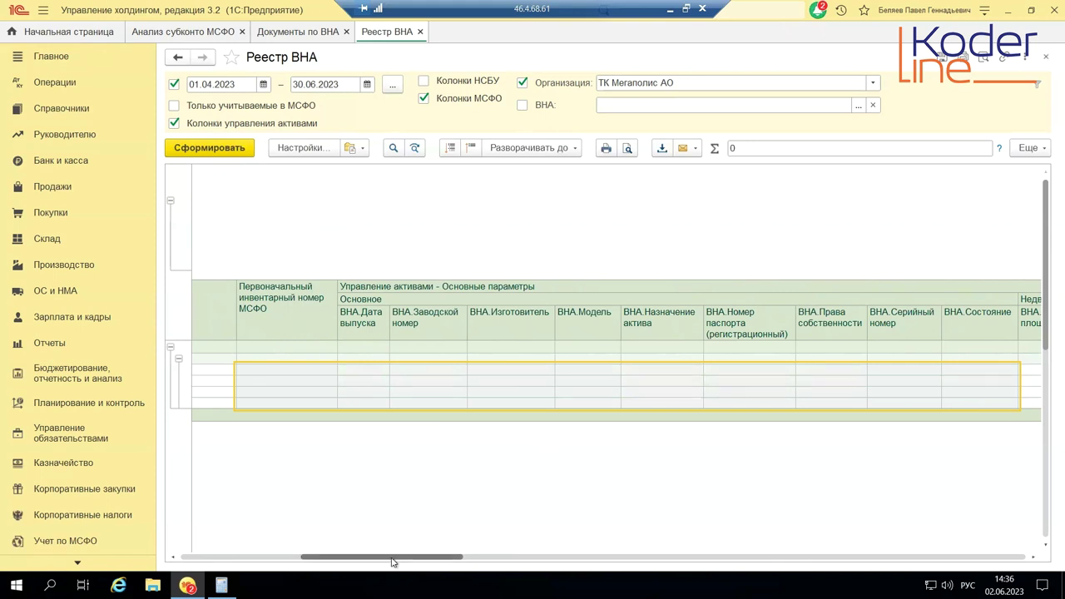
{"action": "left_click_drag", "start_coordinate": [392, 559], "coordinate": [581, 554]}
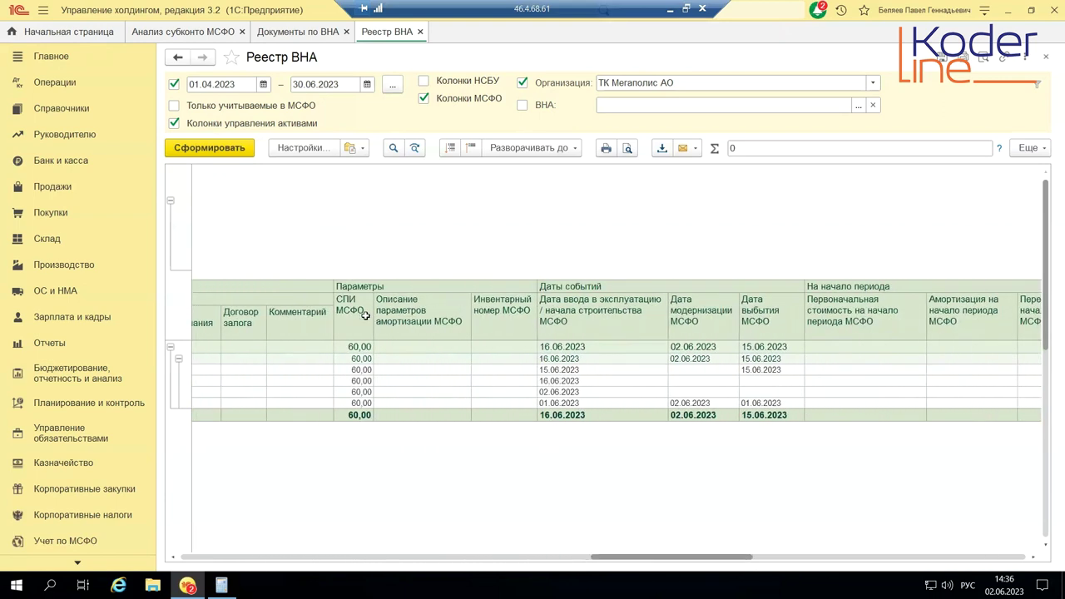
{"action": "left_click", "coordinate": [372, 286]}
{"action": "left_click_drag", "start_coordinate": [372, 286], "coordinate": [675, 418]}
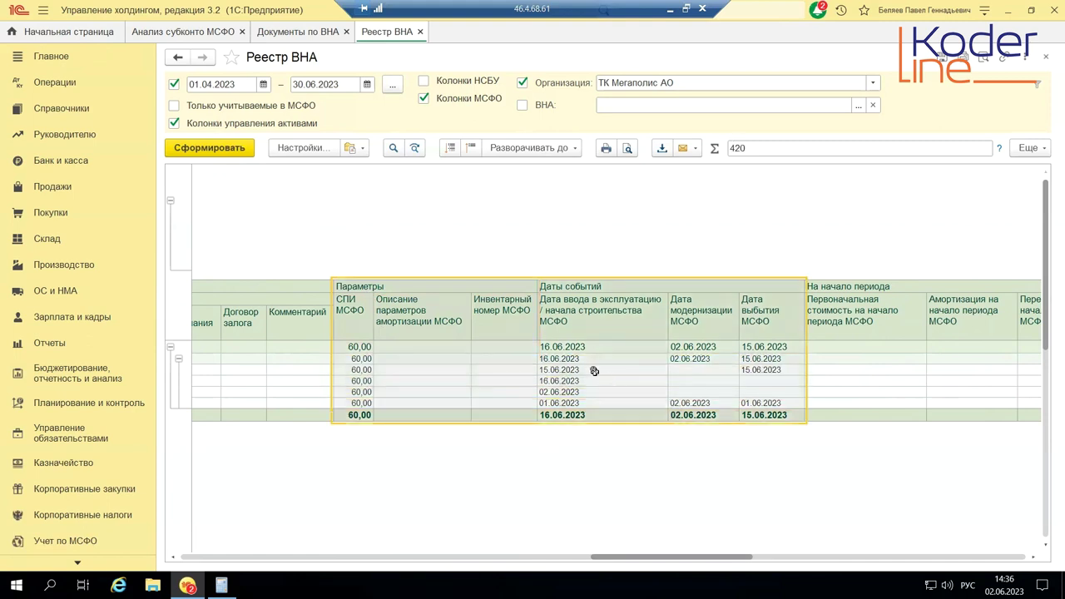